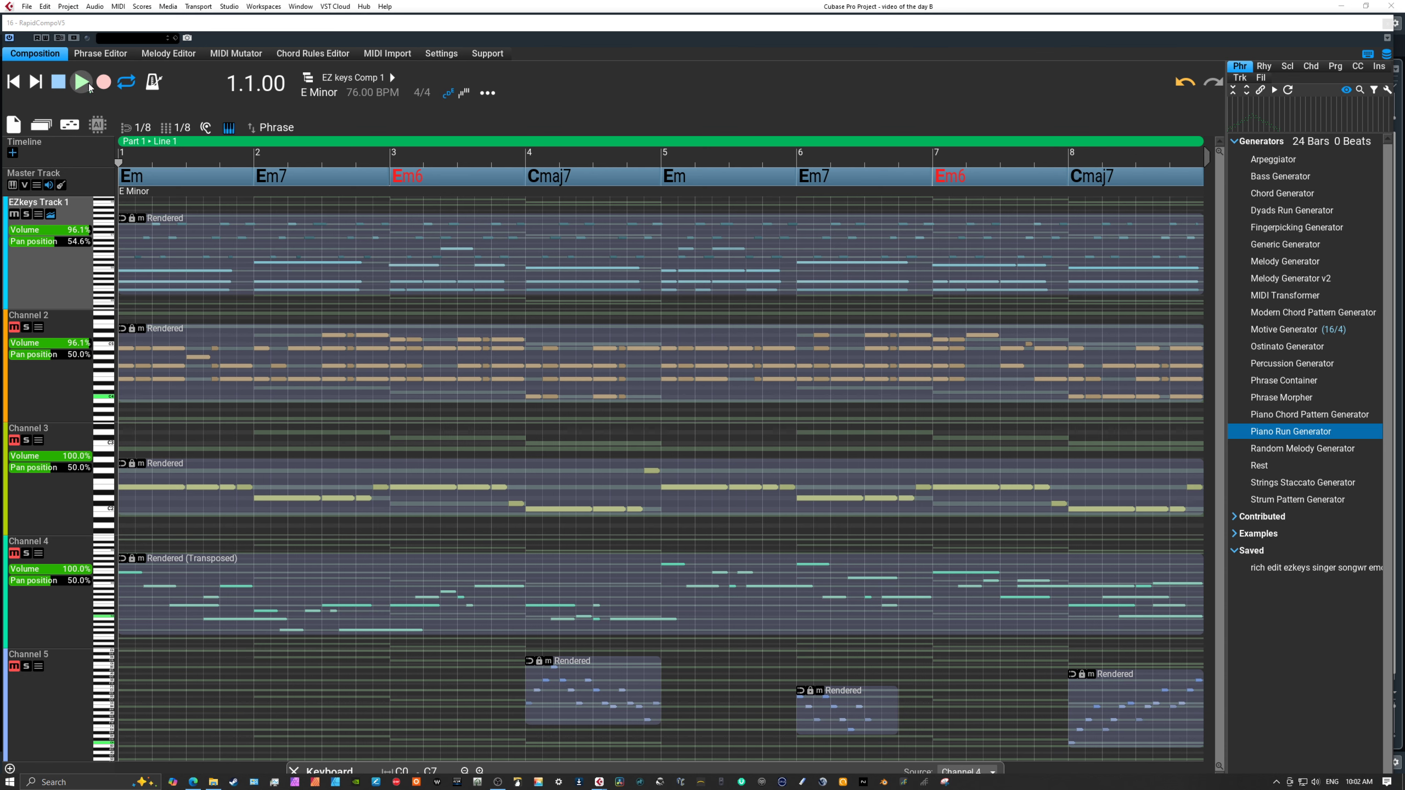
Enlarge EZkeys Track 1 to view its notes, restore the track overview, and play the track on its own.
double_click(42, 270)
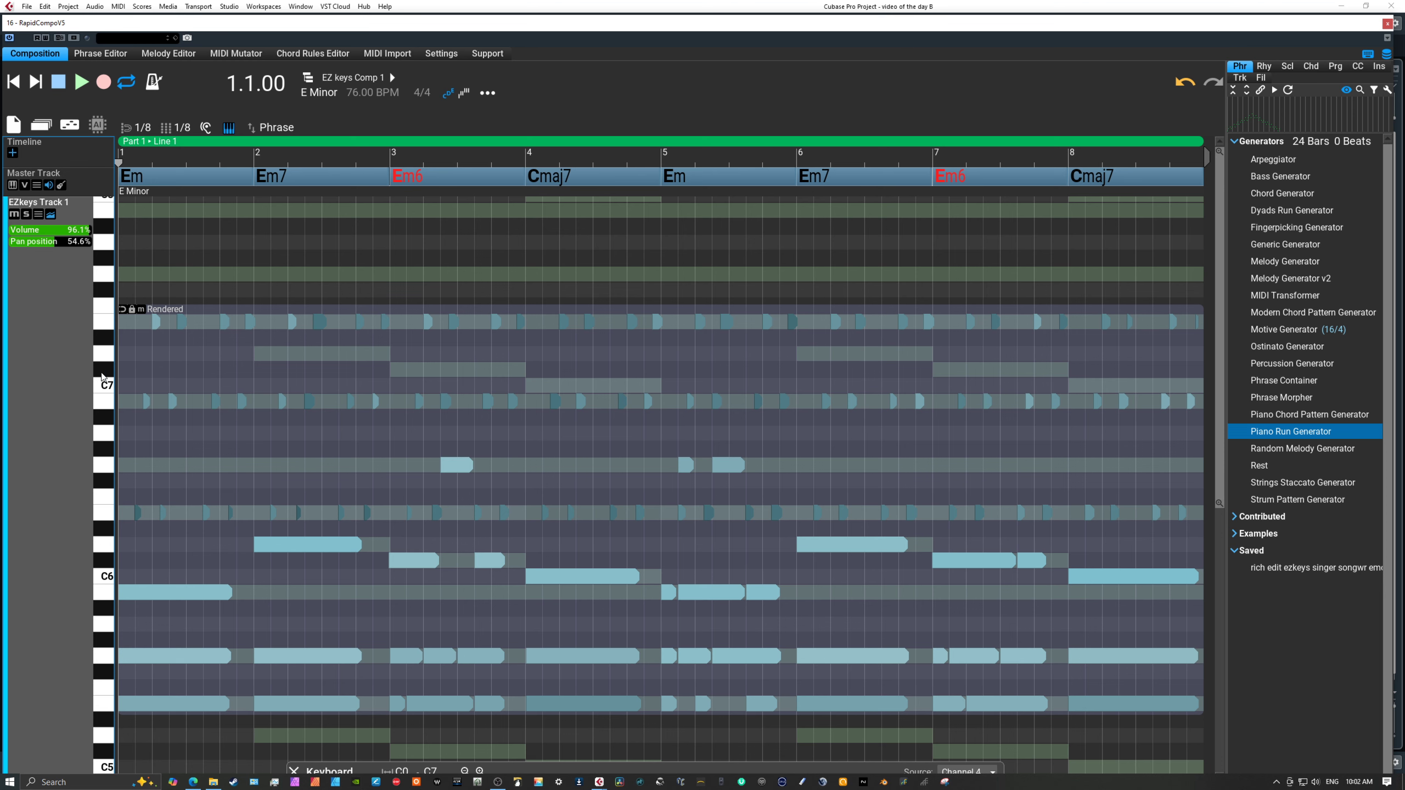
double_click(65, 337)
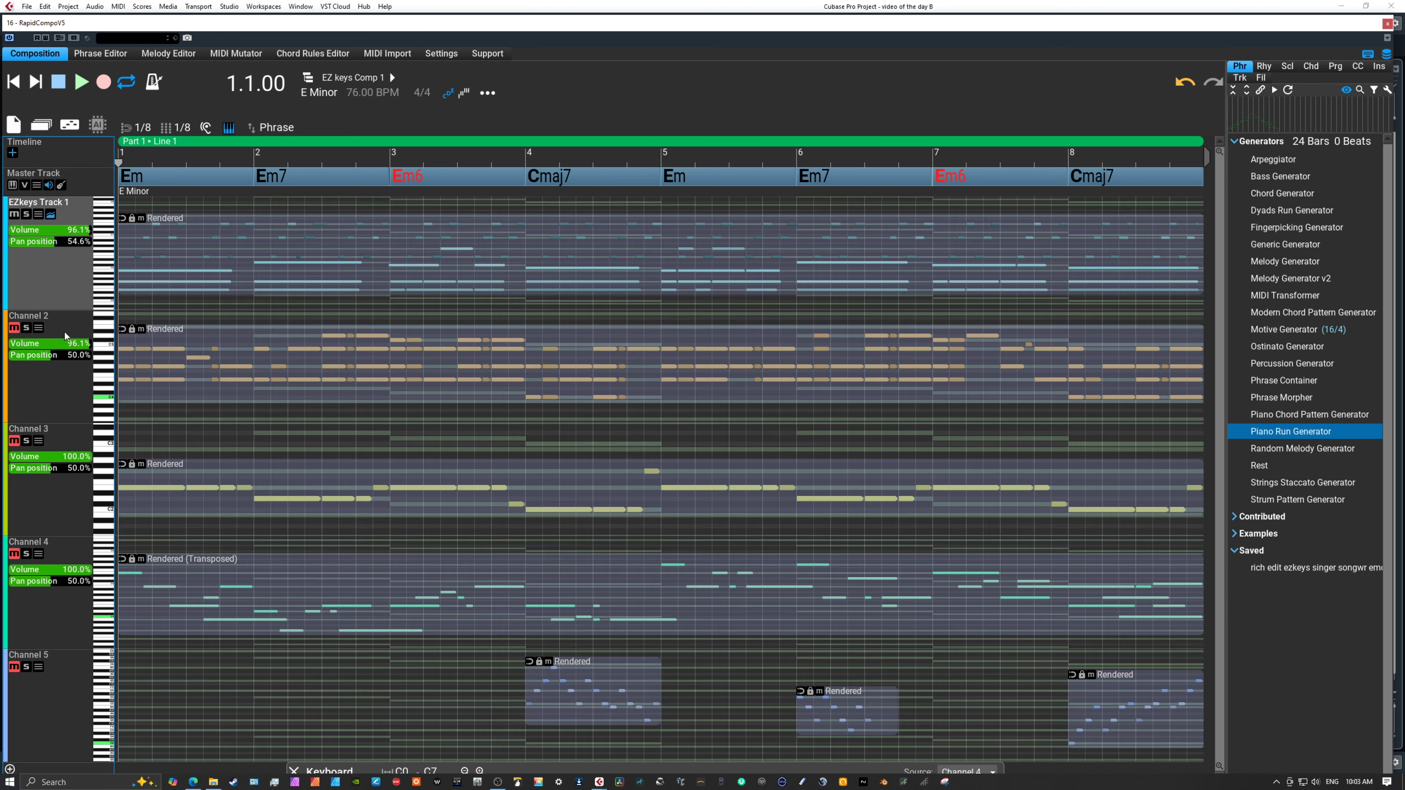
left_click(81, 83)
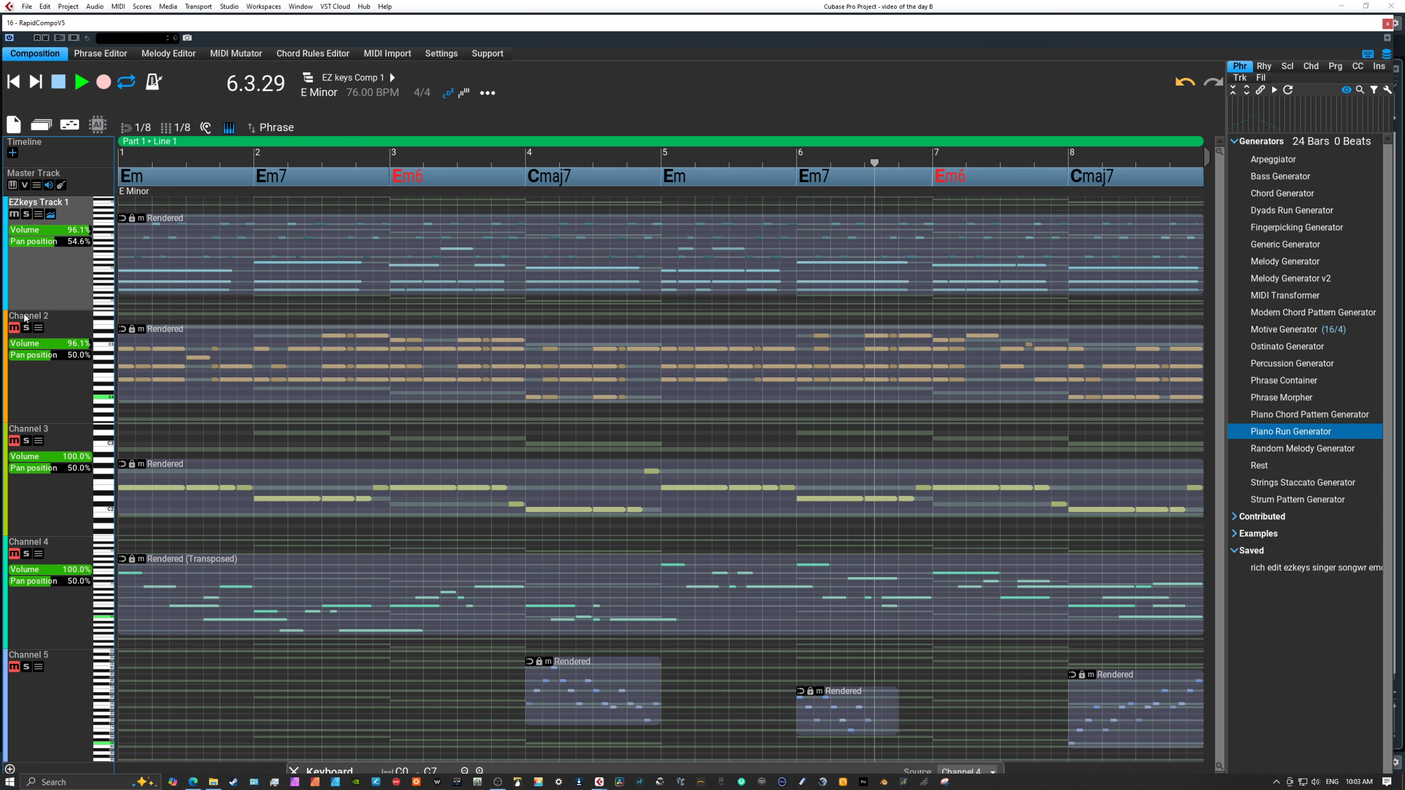
left_click(58, 86)
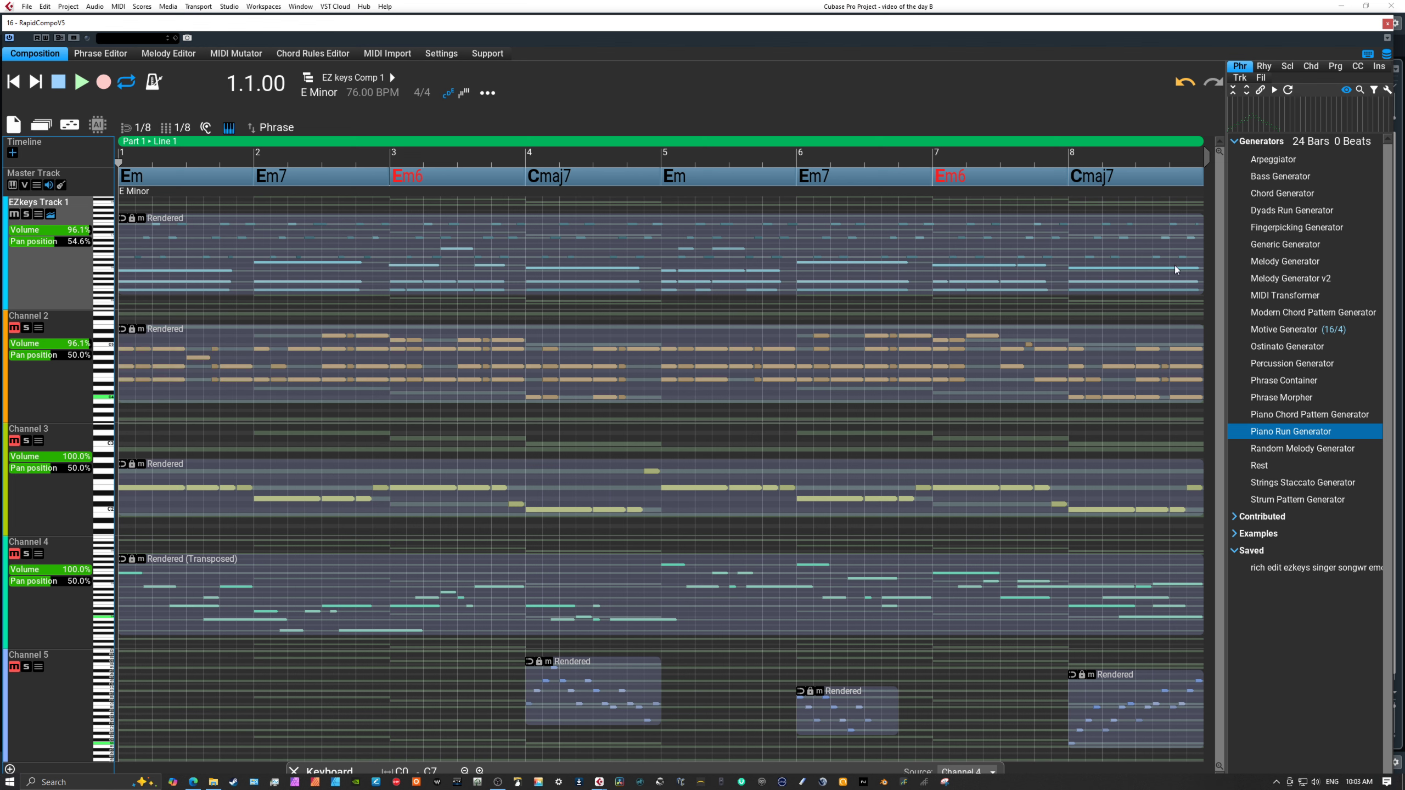
Select the Generic Generator, unmute Channel 2, and play the composition from the start to hear it with the EZkeys track.
left_click(1260, 245)
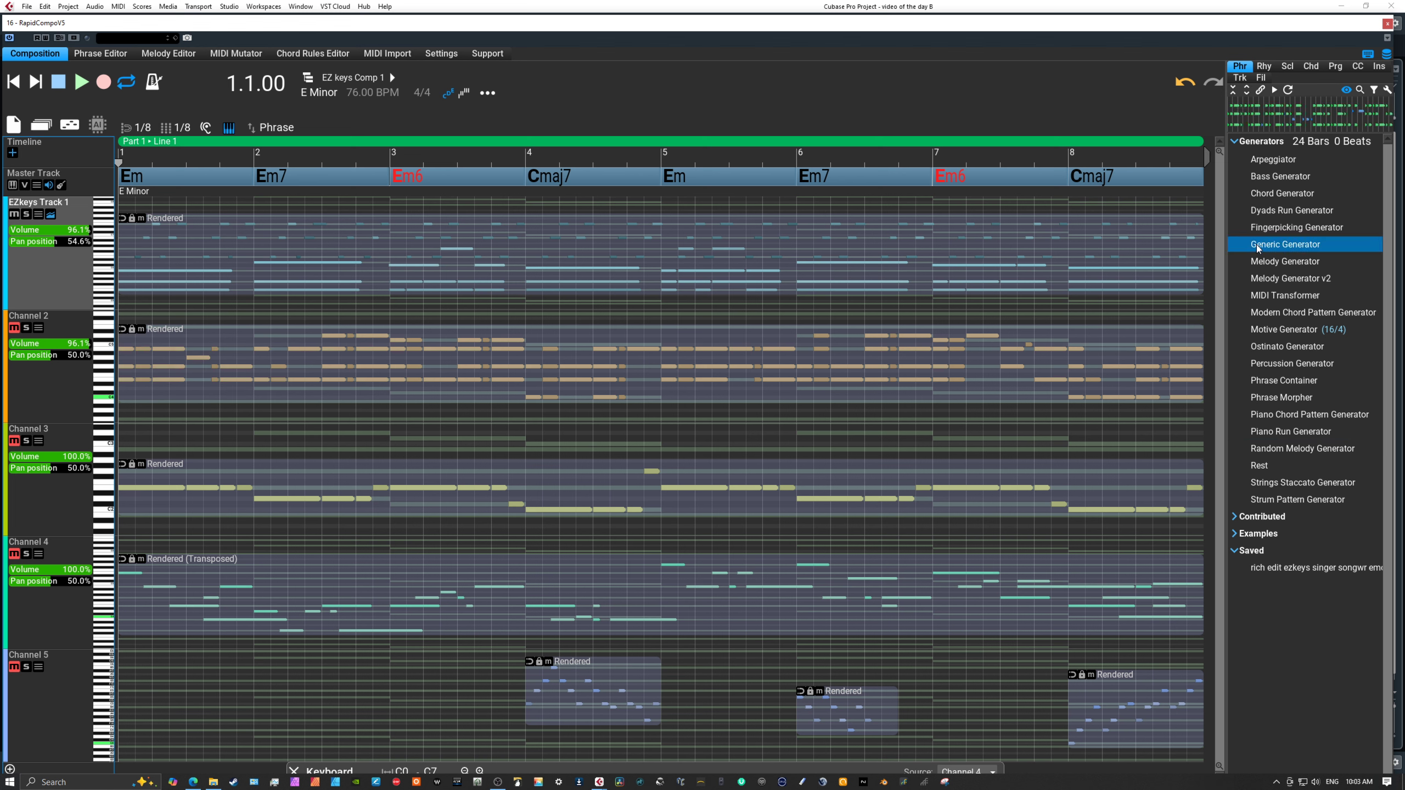
left_click(65, 382)
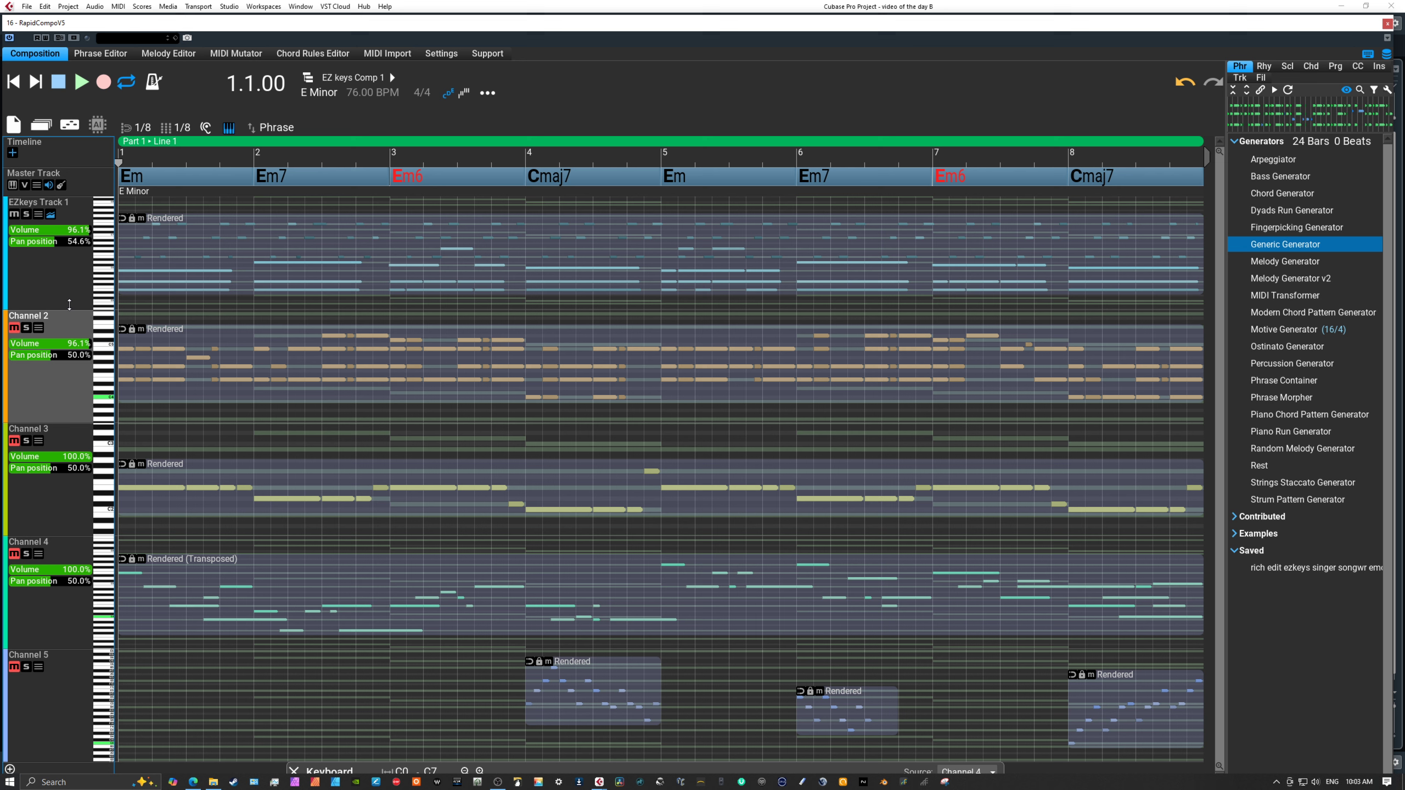
left_click(15, 328)
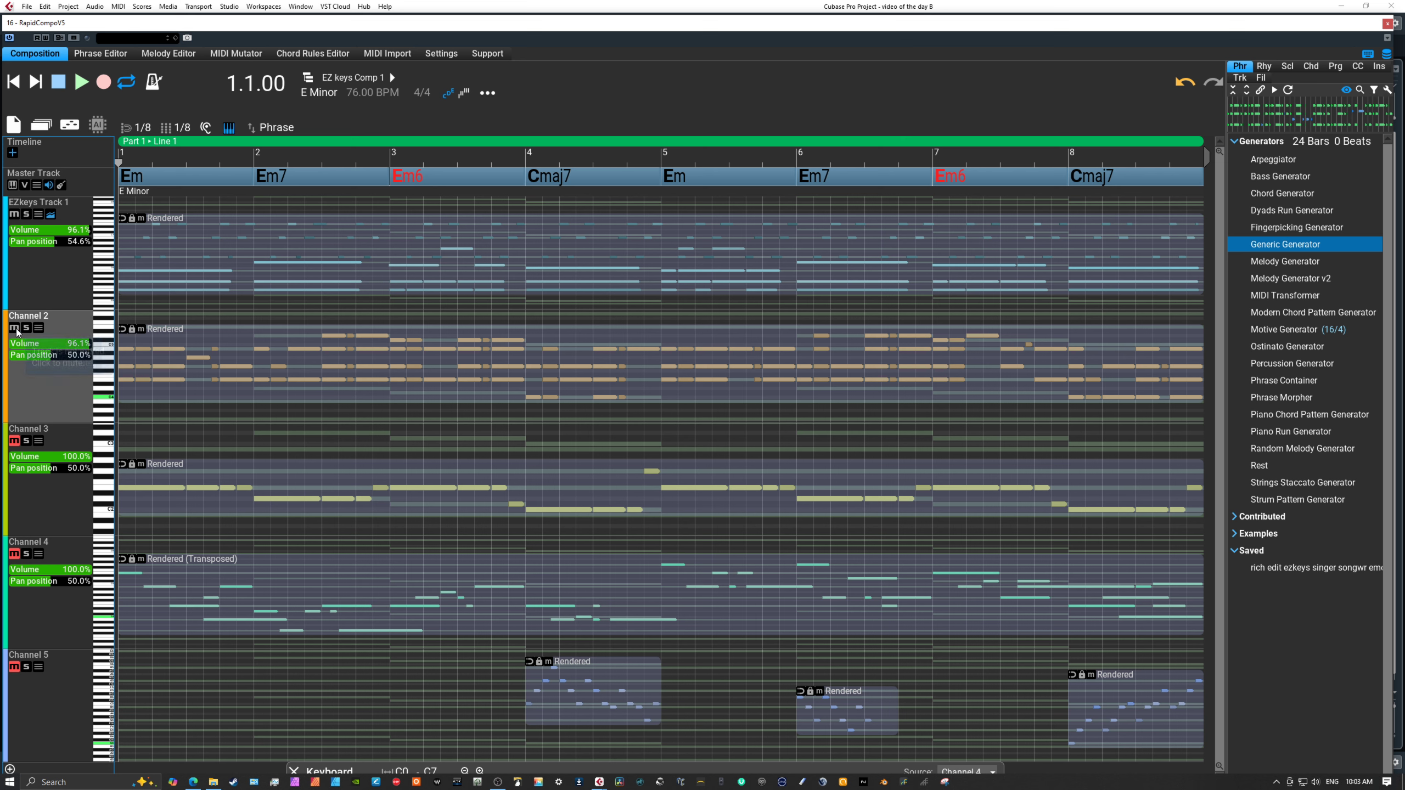
left_click(80, 83)
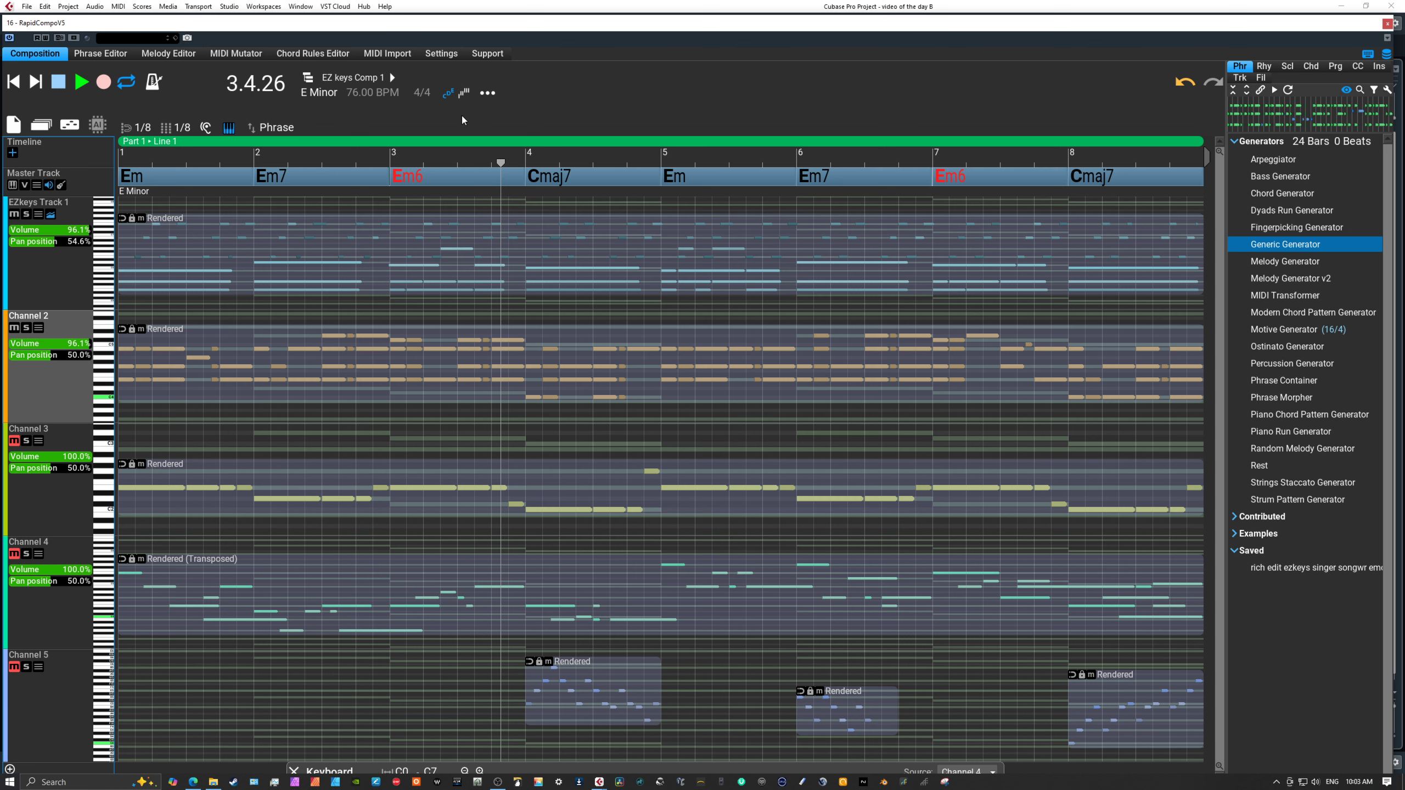
left_click(62, 85)
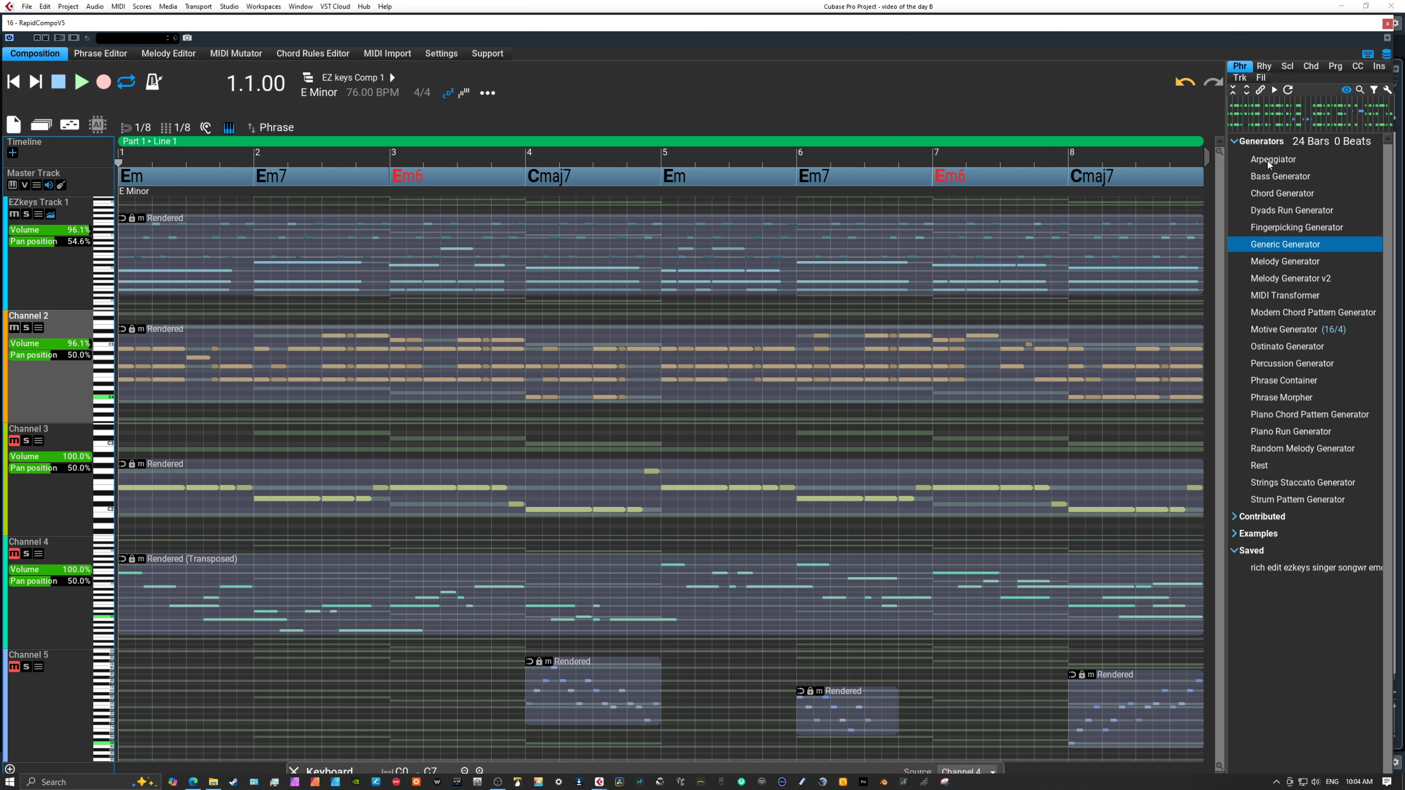
Select the Bass Generator, unmute Channel 3, and play the composition from the start with the bass part added.
left_click(1262, 177)
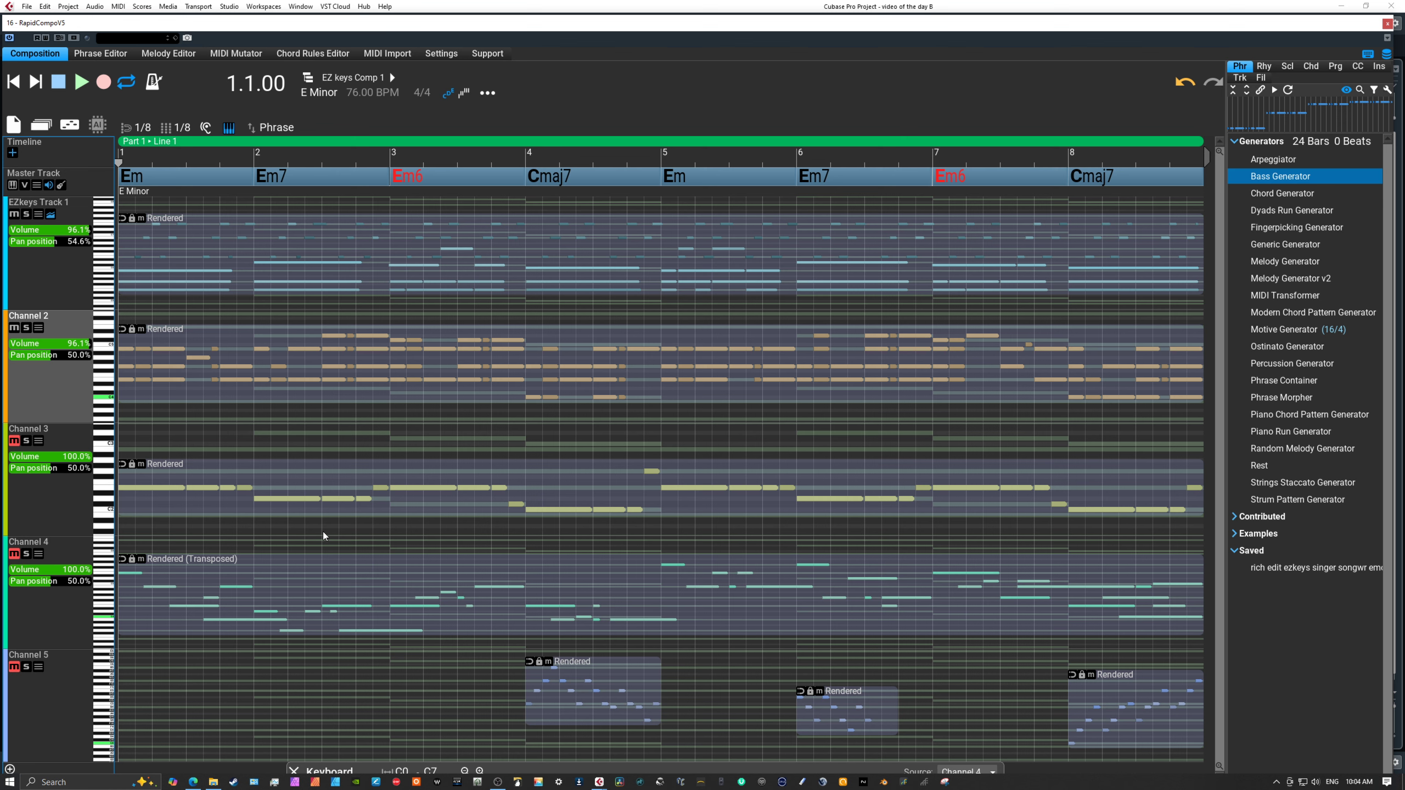
left_click(14, 441)
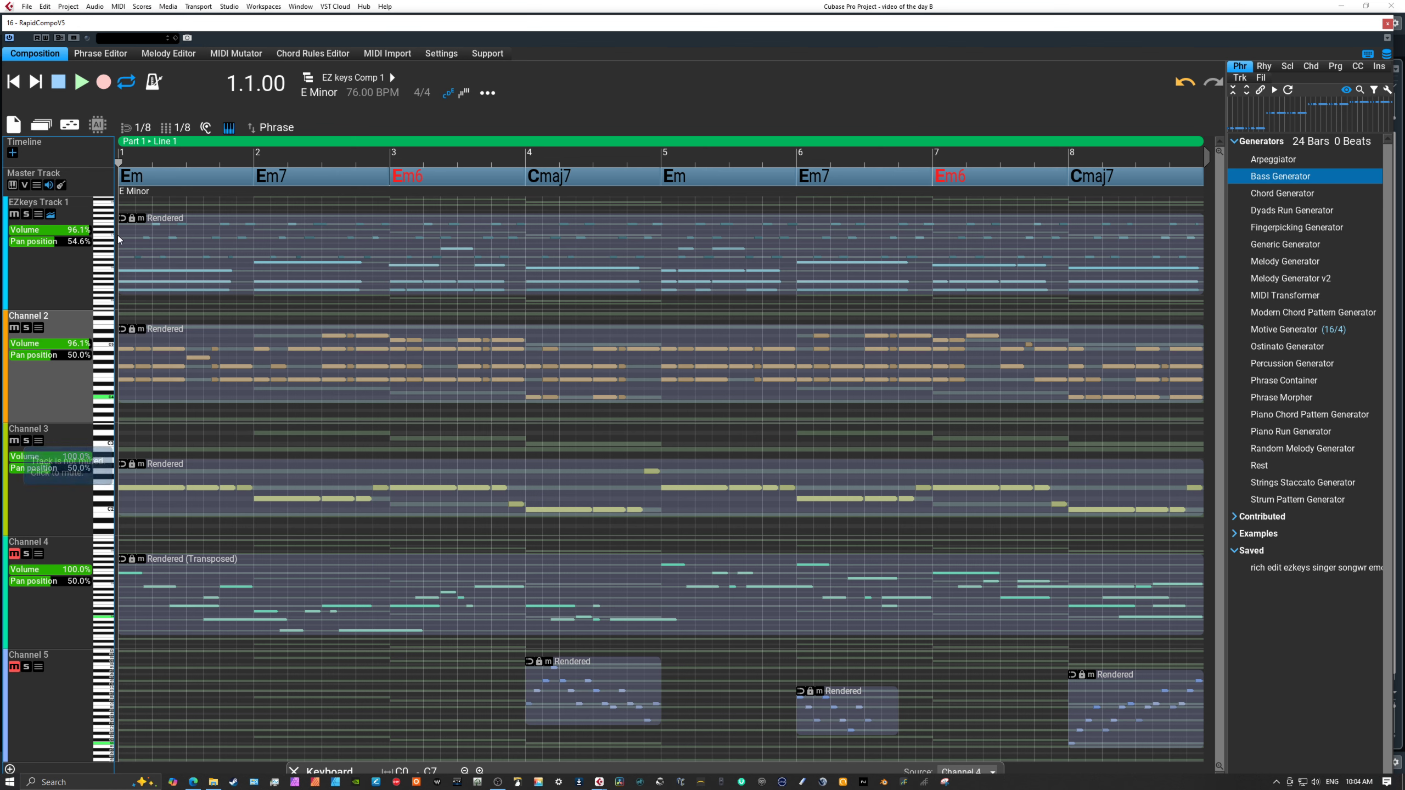
left_click(82, 84)
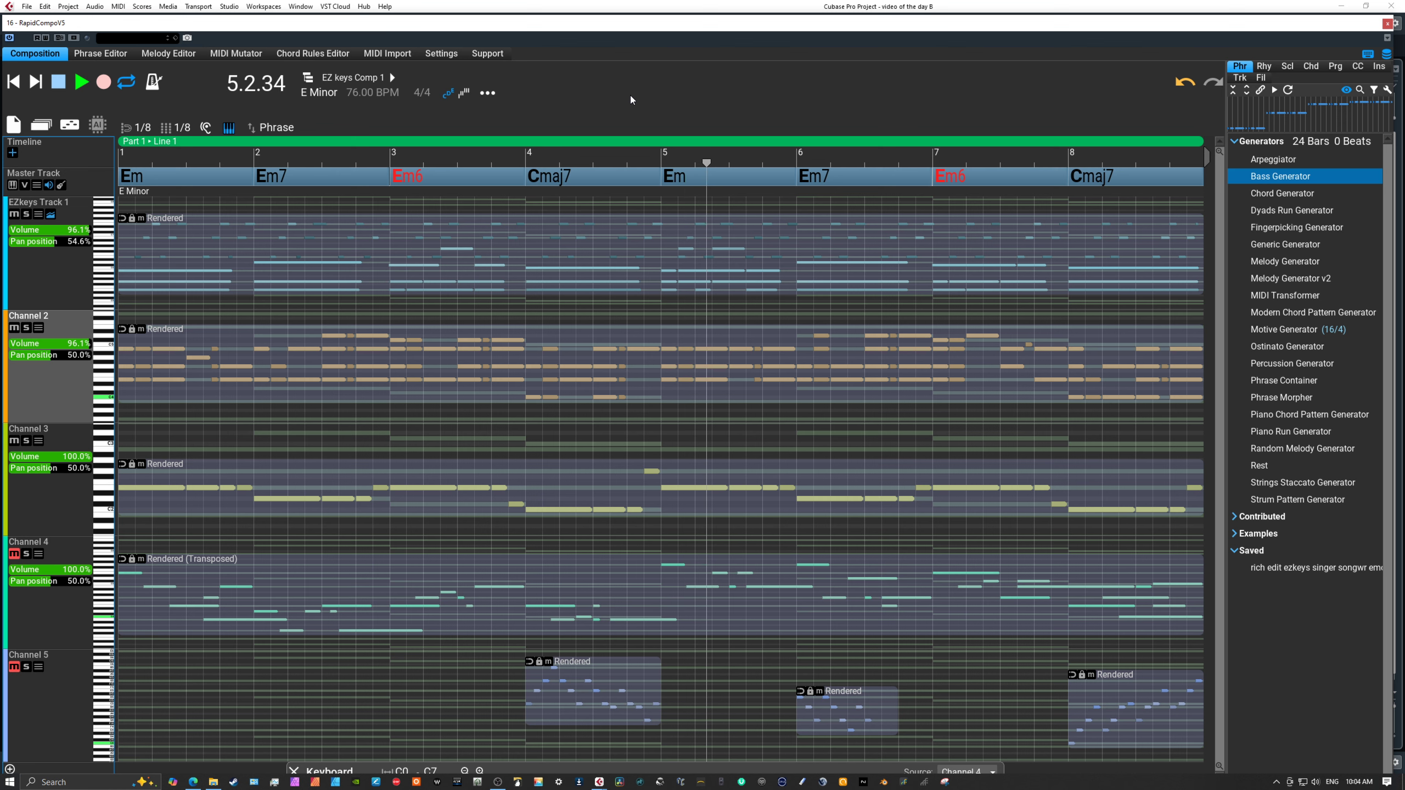
left_click(58, 83)
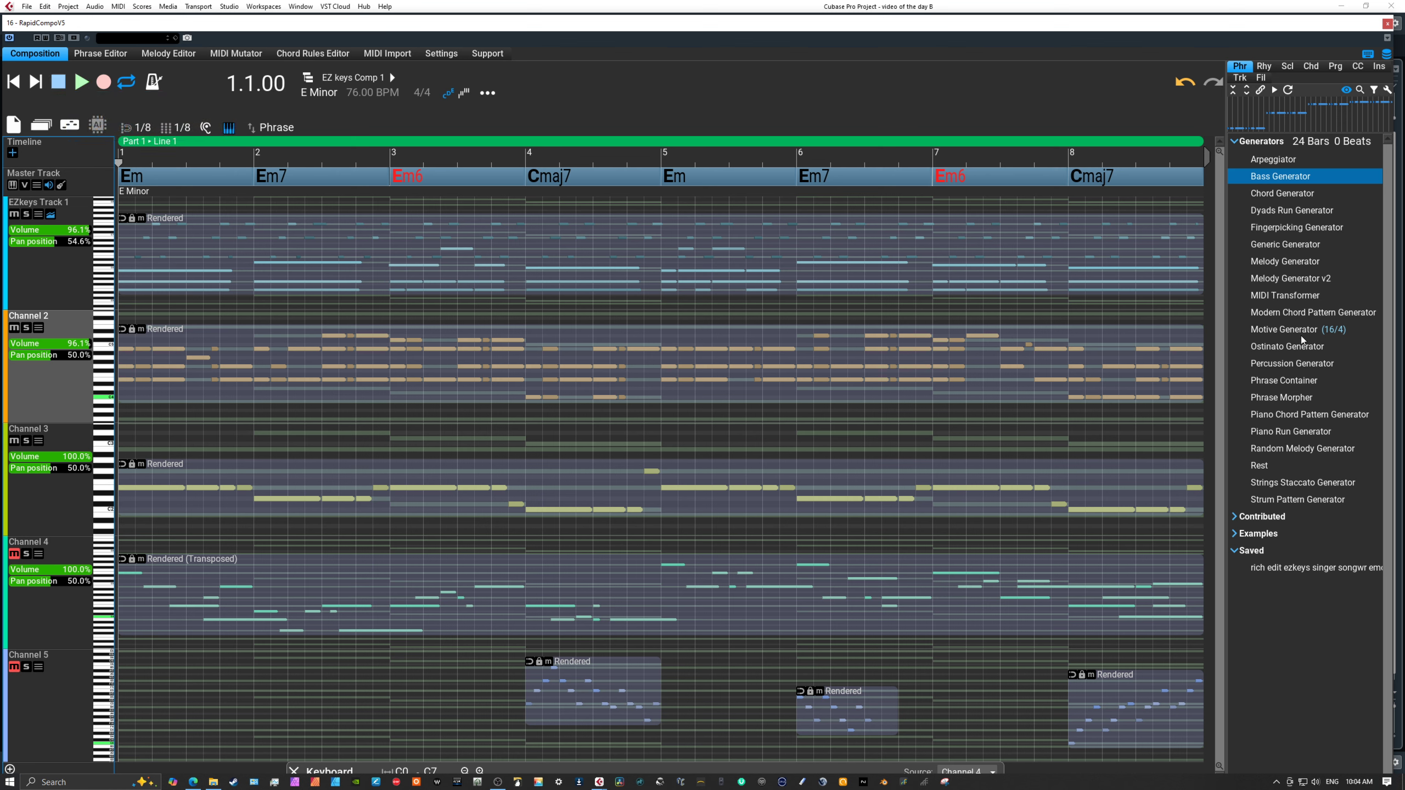
Select Melody Generator v2, unmute Channel 4, and play the composition from the start with the melody added.
left_click(1278, 278)
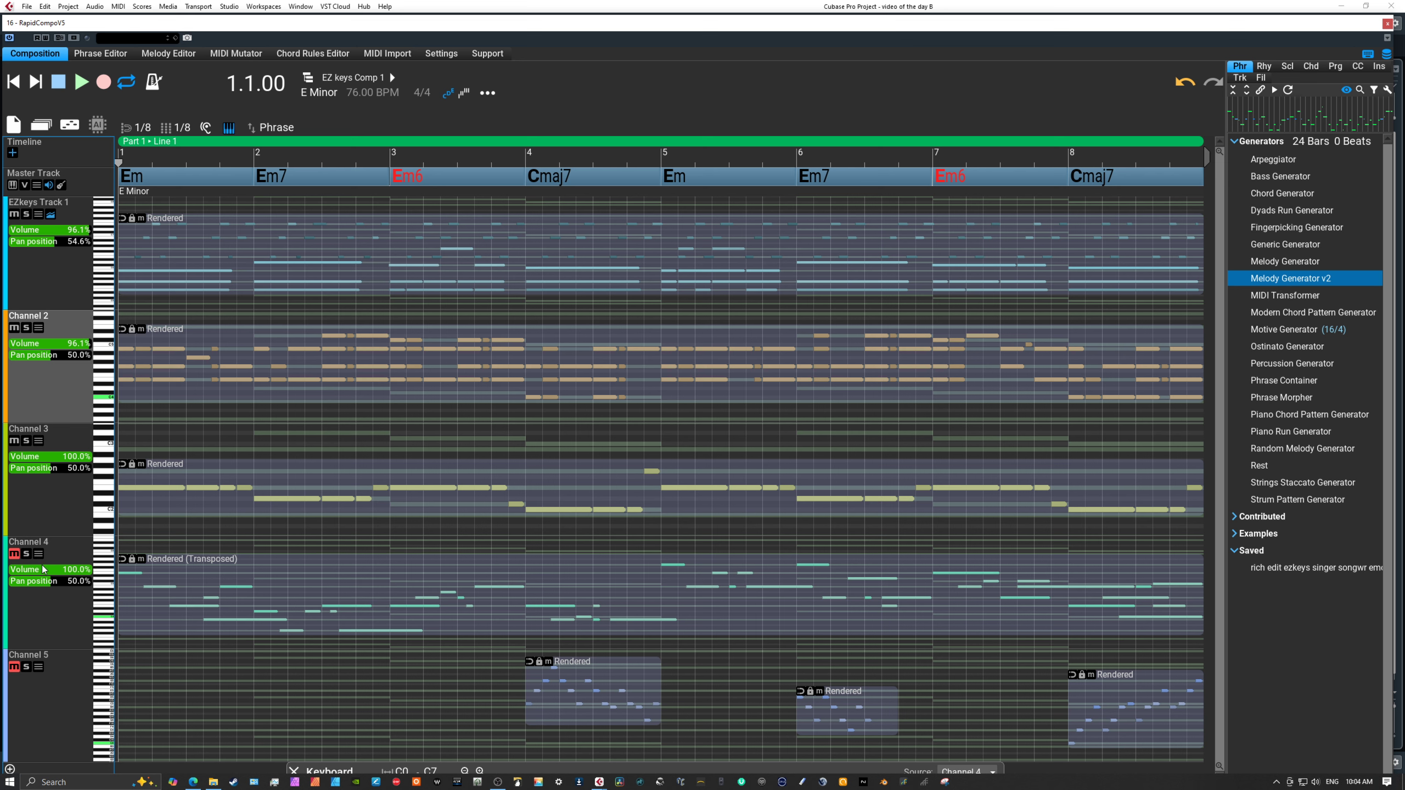
left_click(15, 554)
left_click(81, 82)
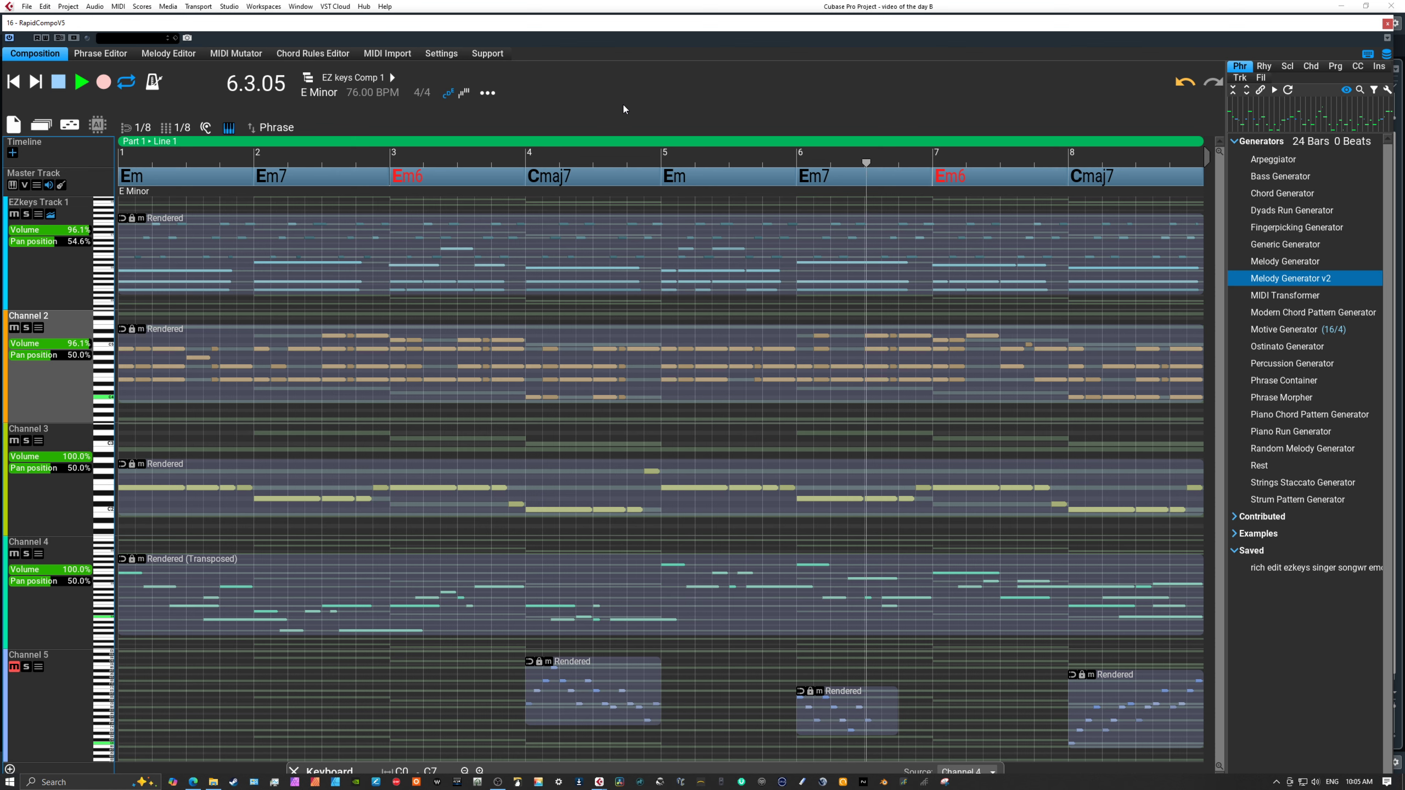
left_click(59, 84)
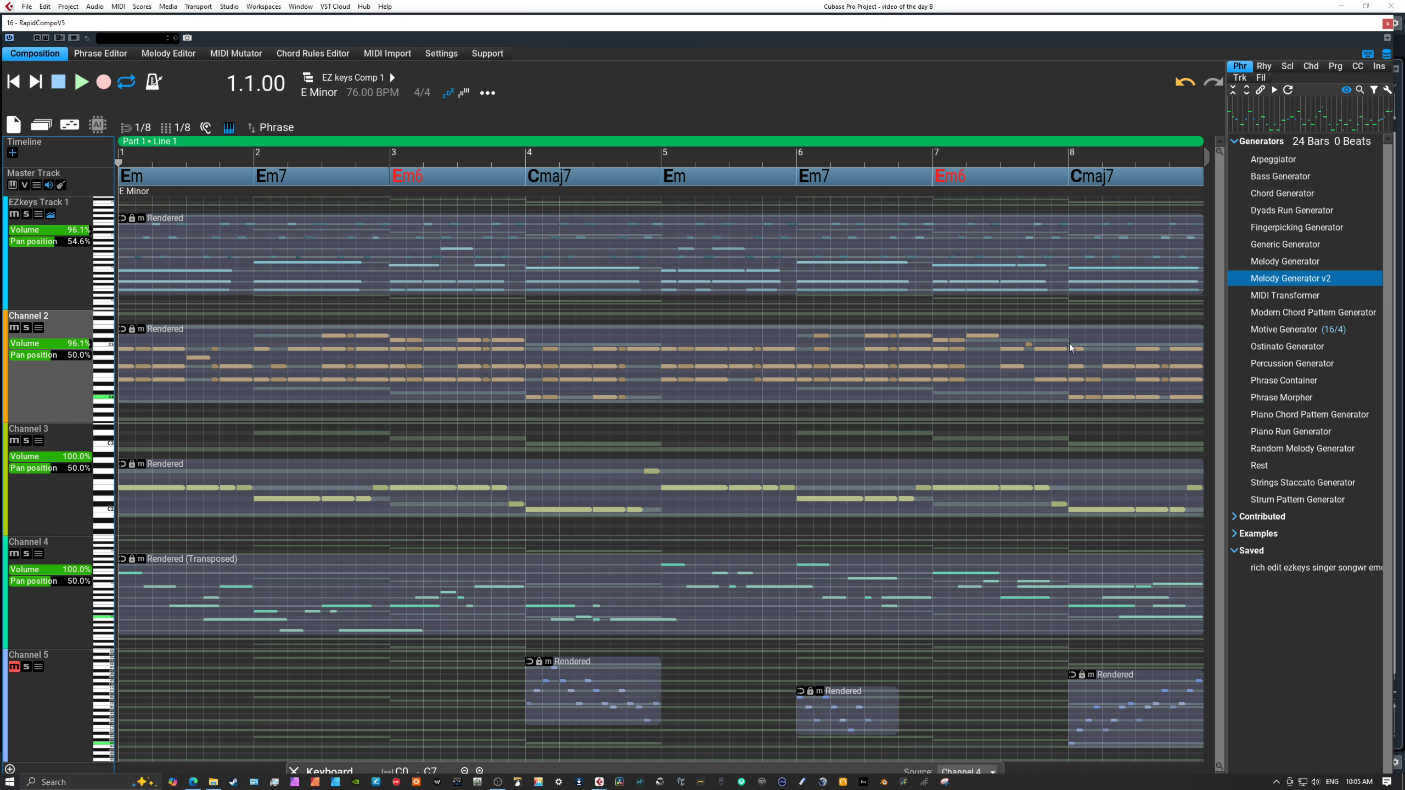
Select Channel 3 and compare the note editing view with the DAW view, finishing in the DAW view.
left_click(72, 505)
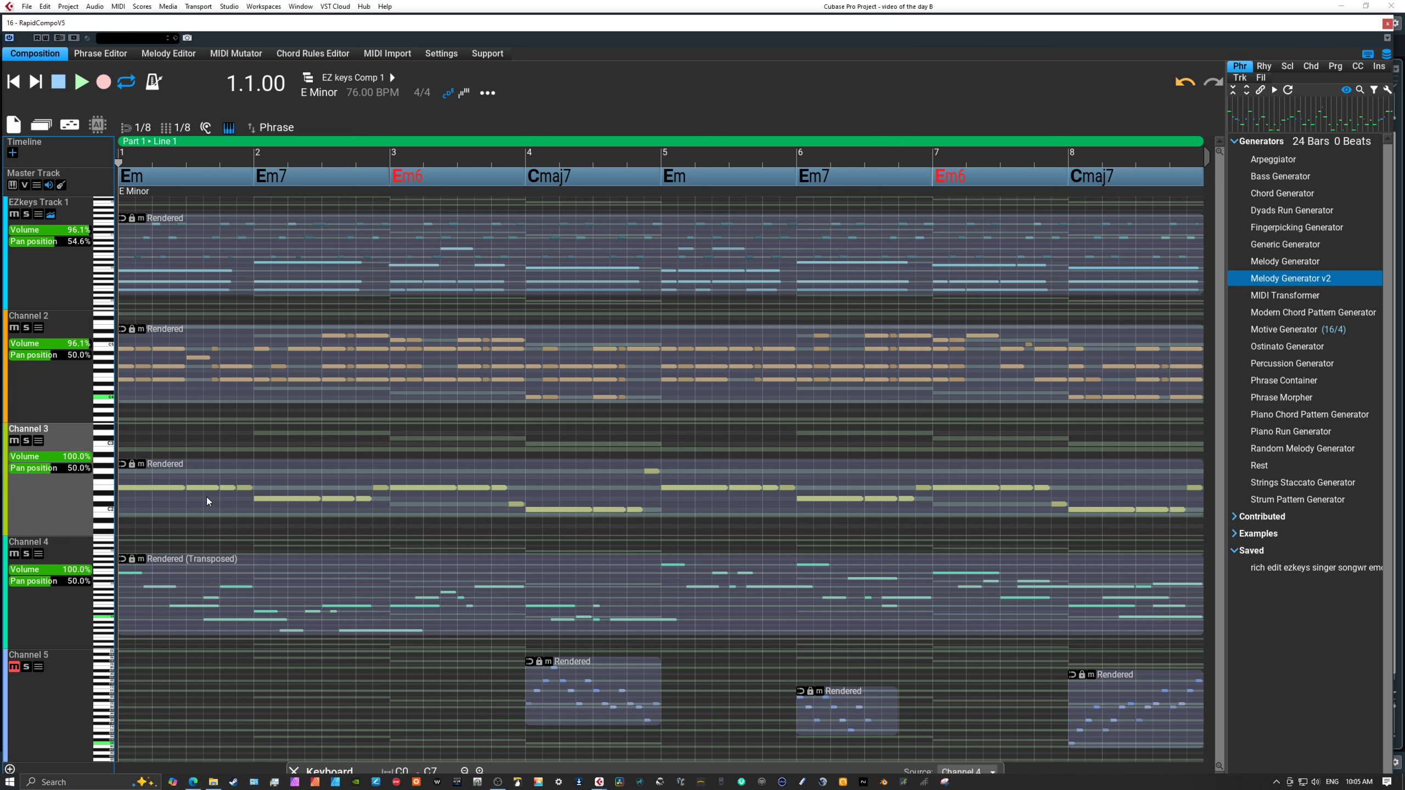
left_click(77, 129)
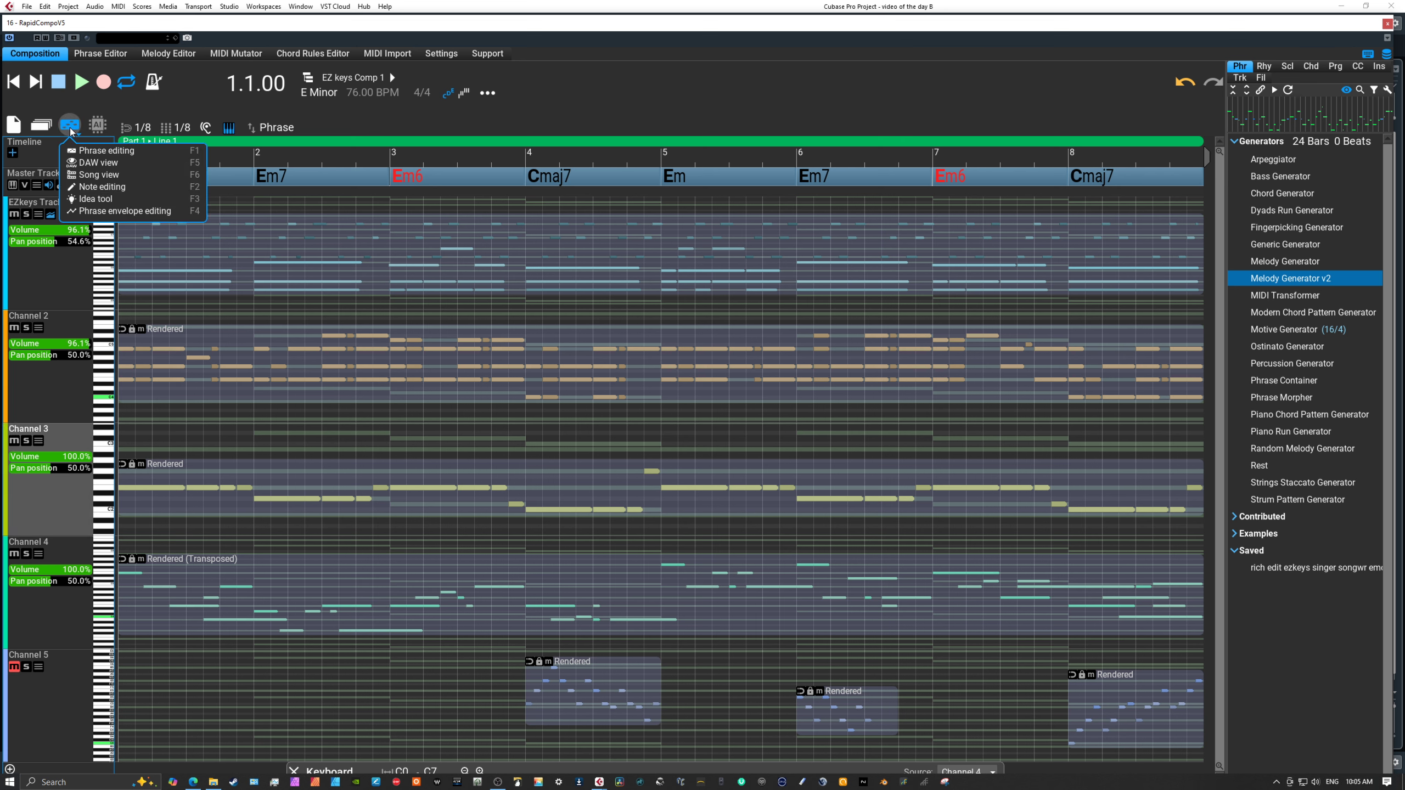
left_click(105, 188)
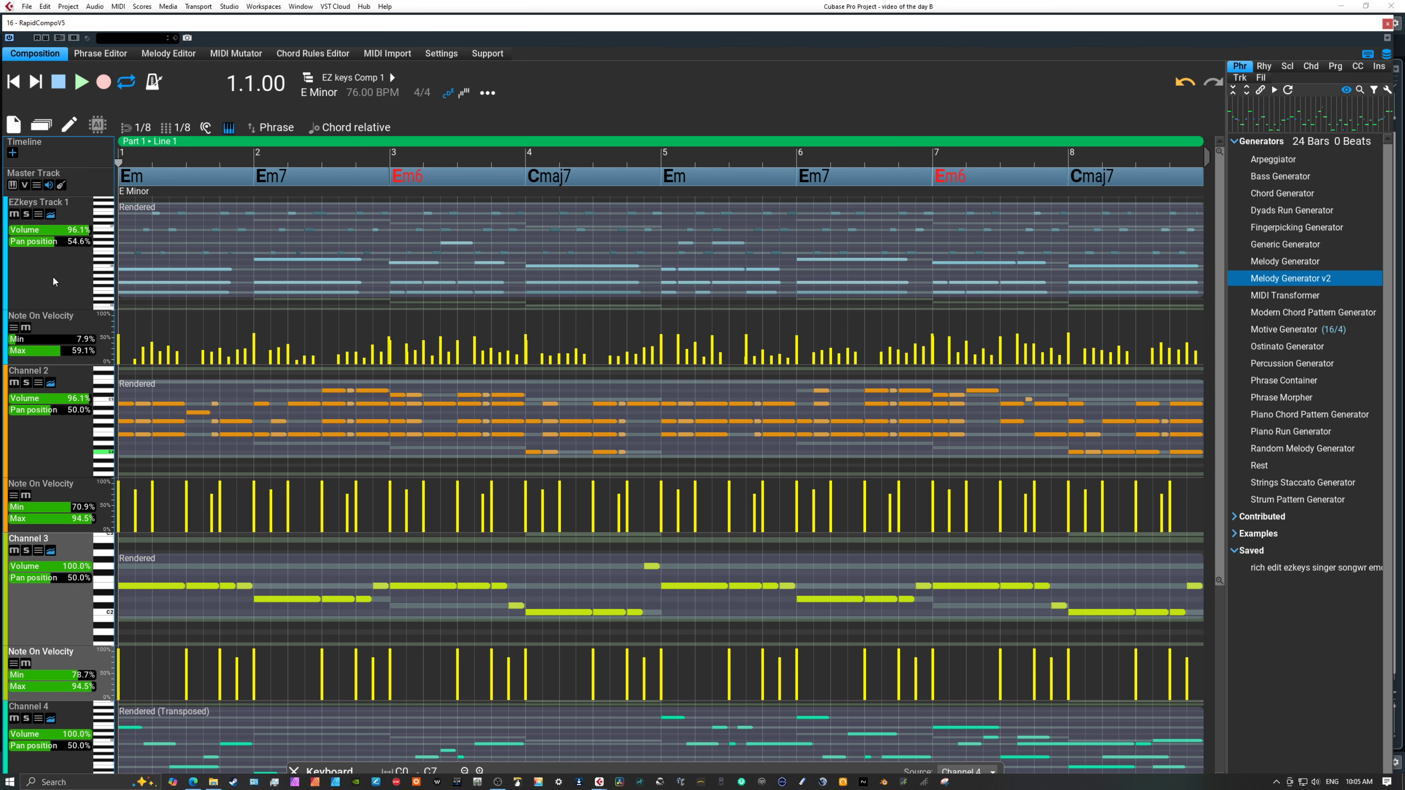
left_click(68, 132)
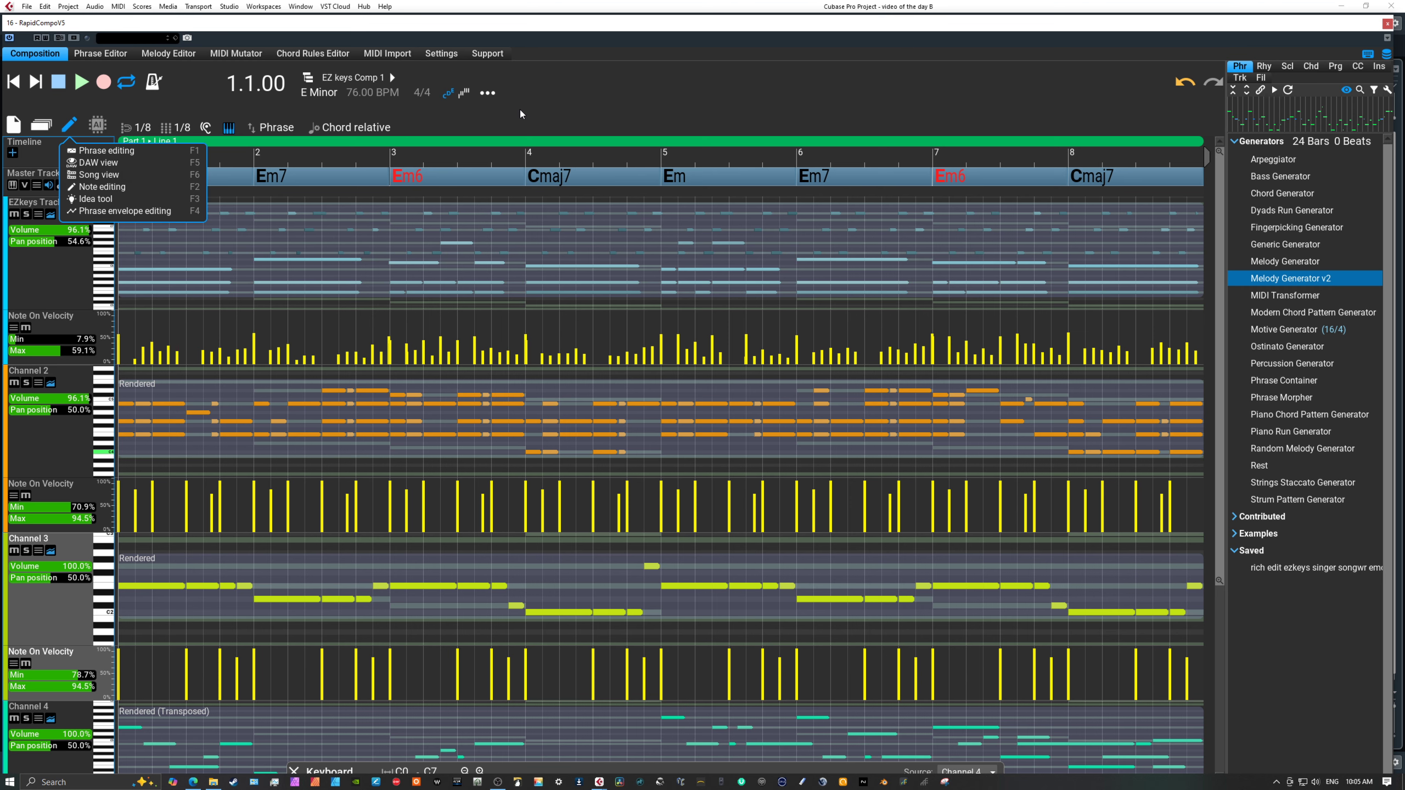
key("F5")
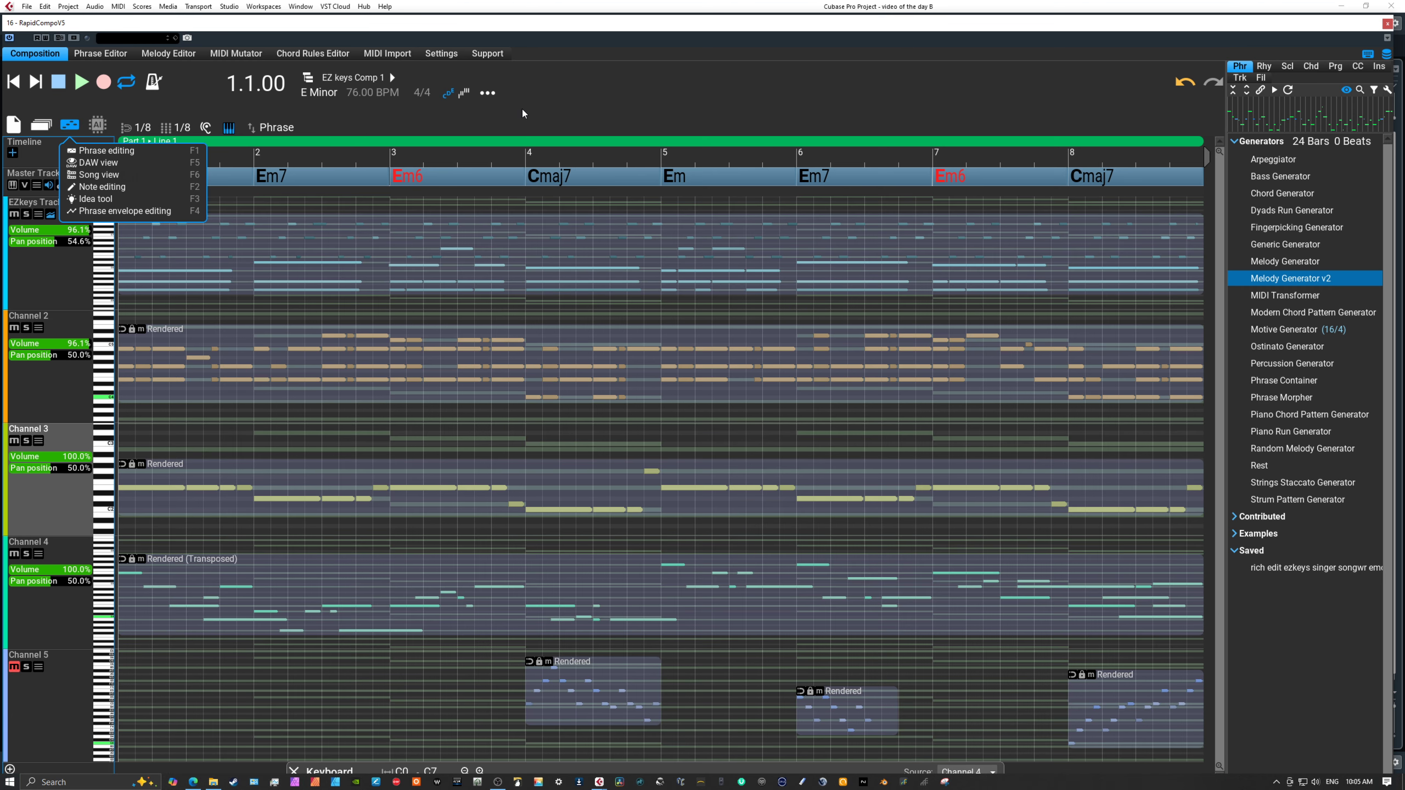
key("F2")
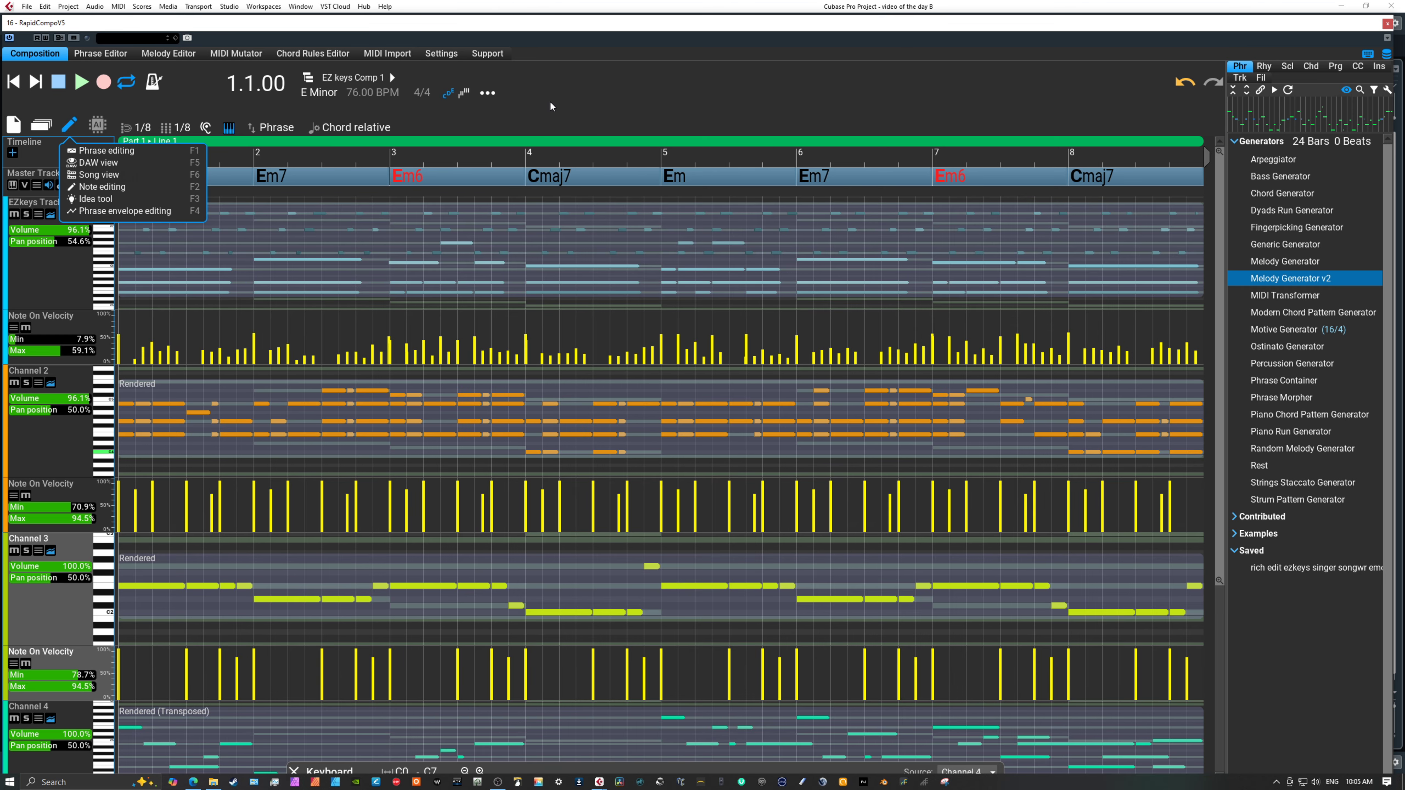
key("F5")
left_click(559, 99)
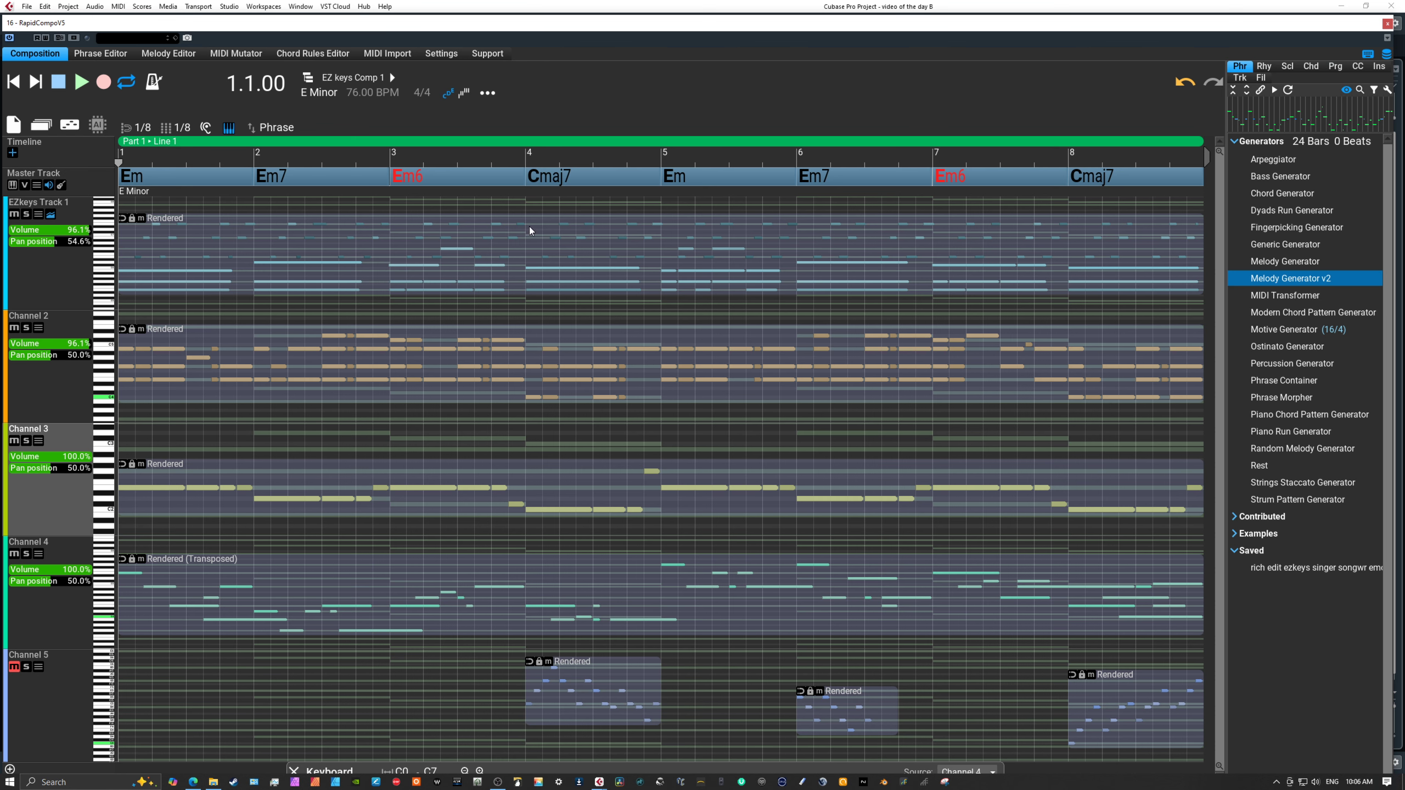
Delete the rendered phrase on Channel 2 and undo the deletion.
left_click(369, 380)
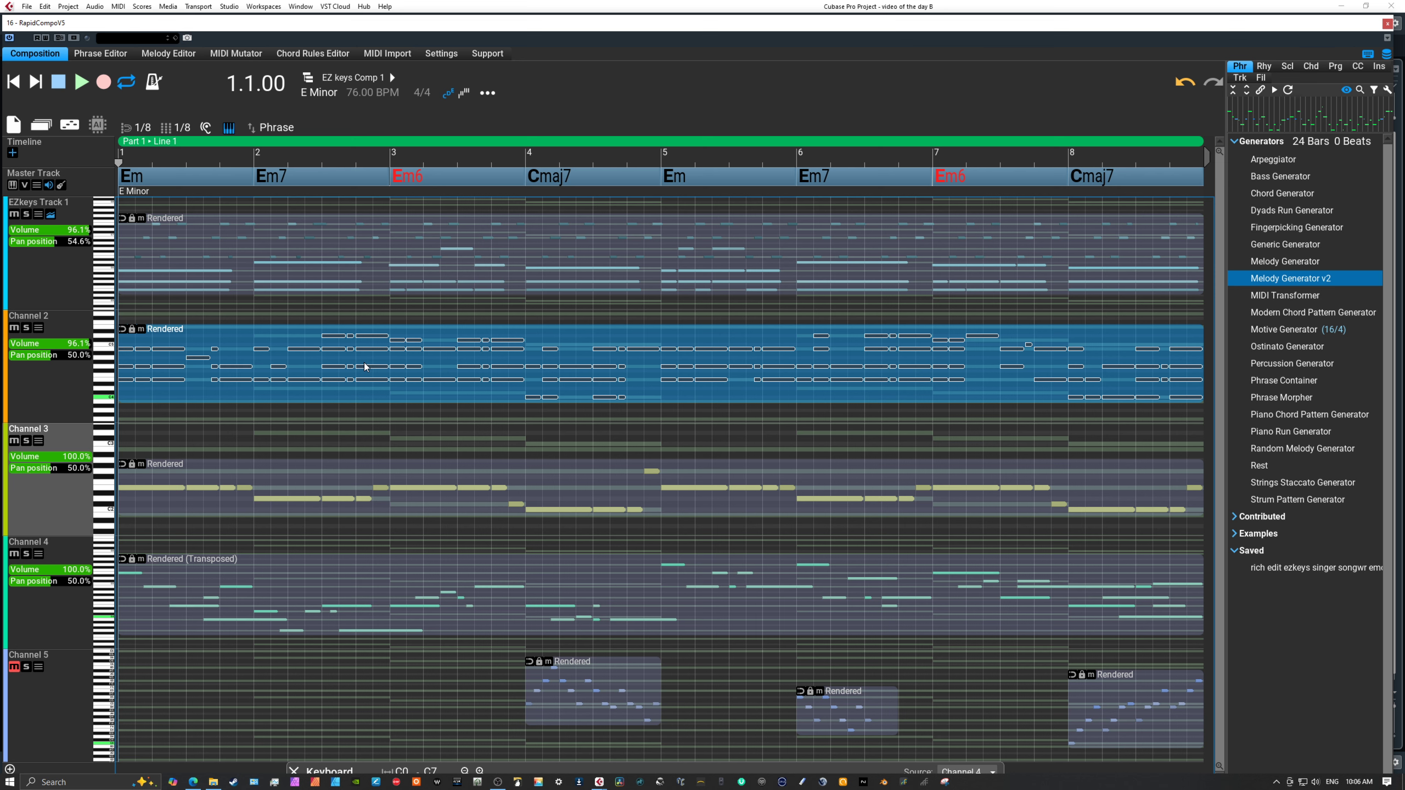
key("Delete")
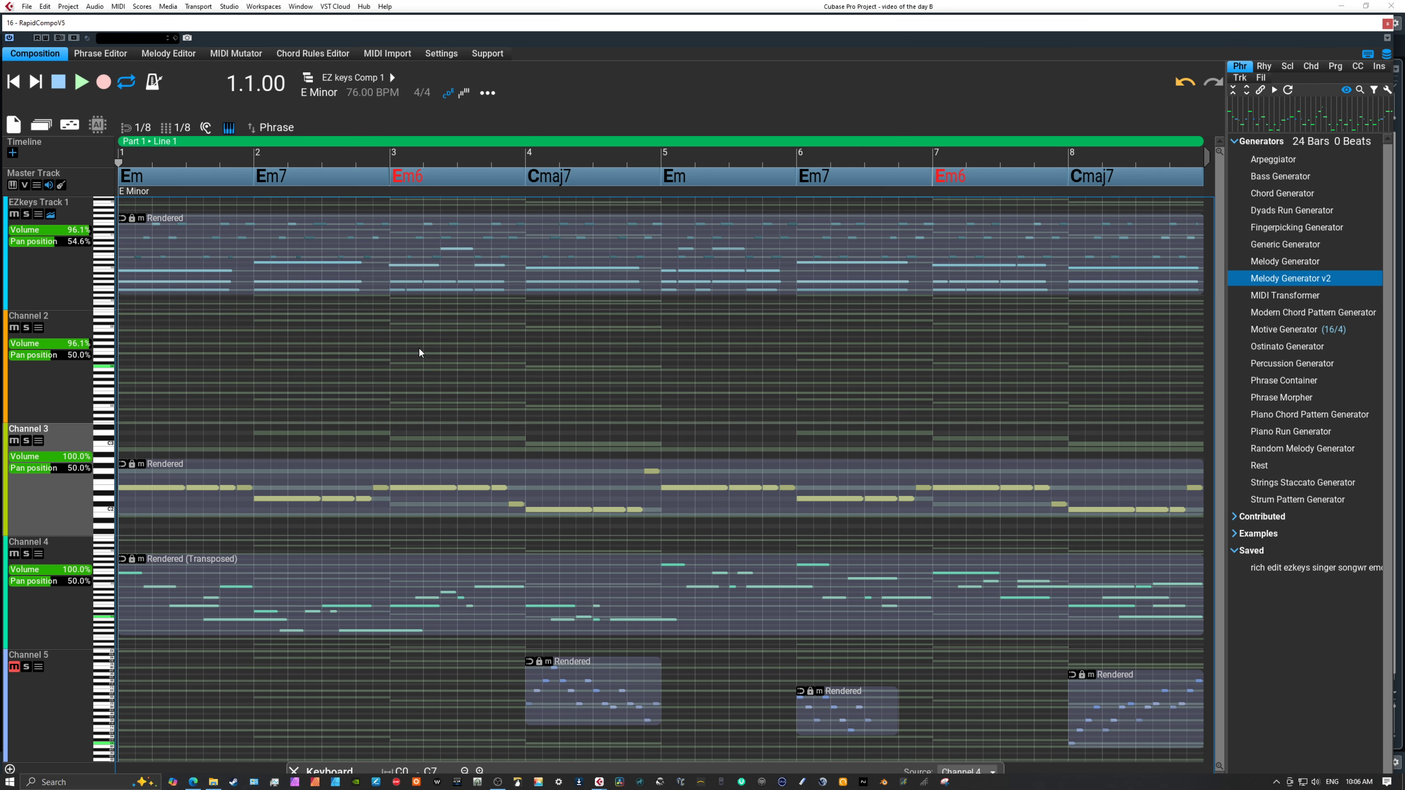
left_click(1184, 82)
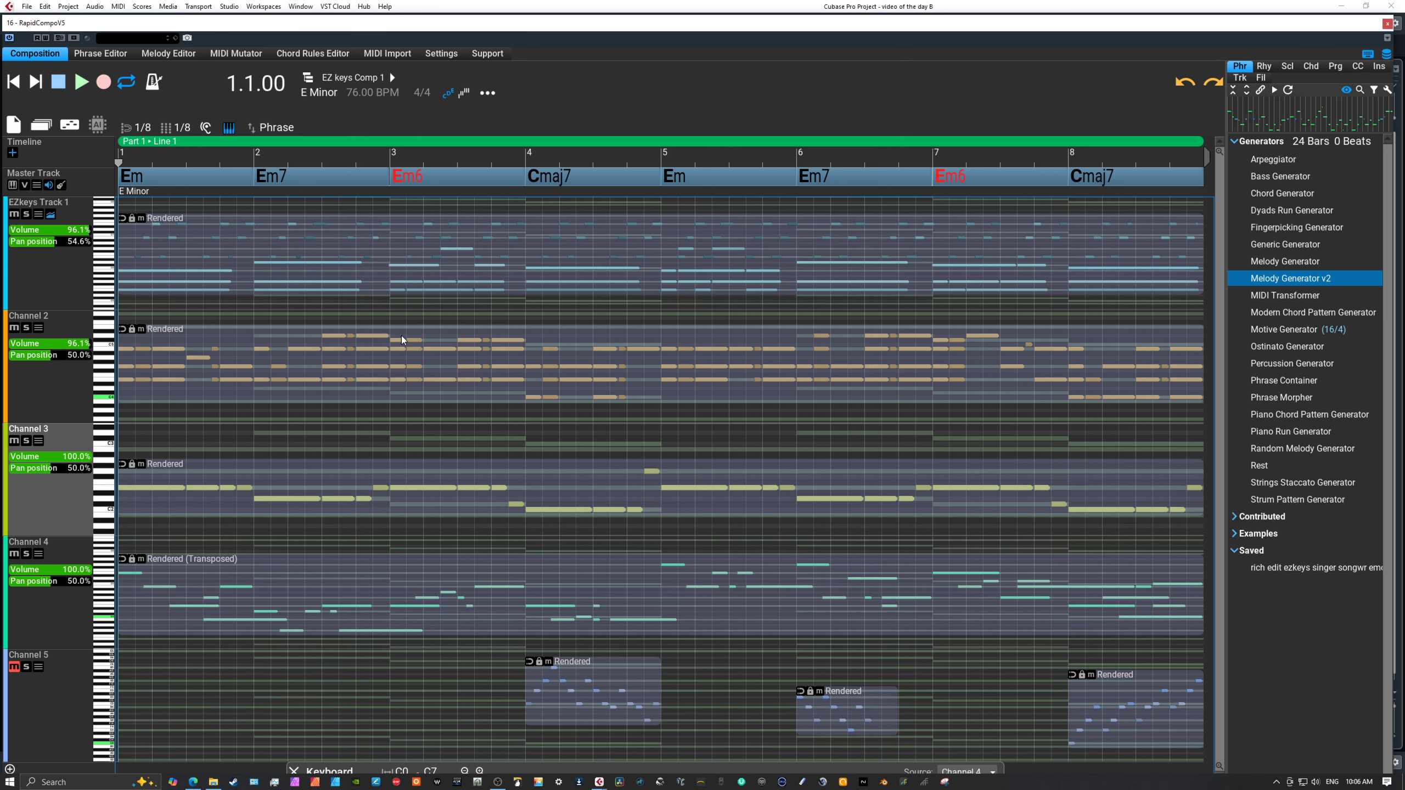
Unmute Channel 5, select the Piano Run Generator, and play the composition with all five channels.
mouse_move(410, 28)
left_mouse_down()
mouse_move(529, 144)
mouse_move(606, 117)
mouse_move(407, 25)
left_mouse_up()
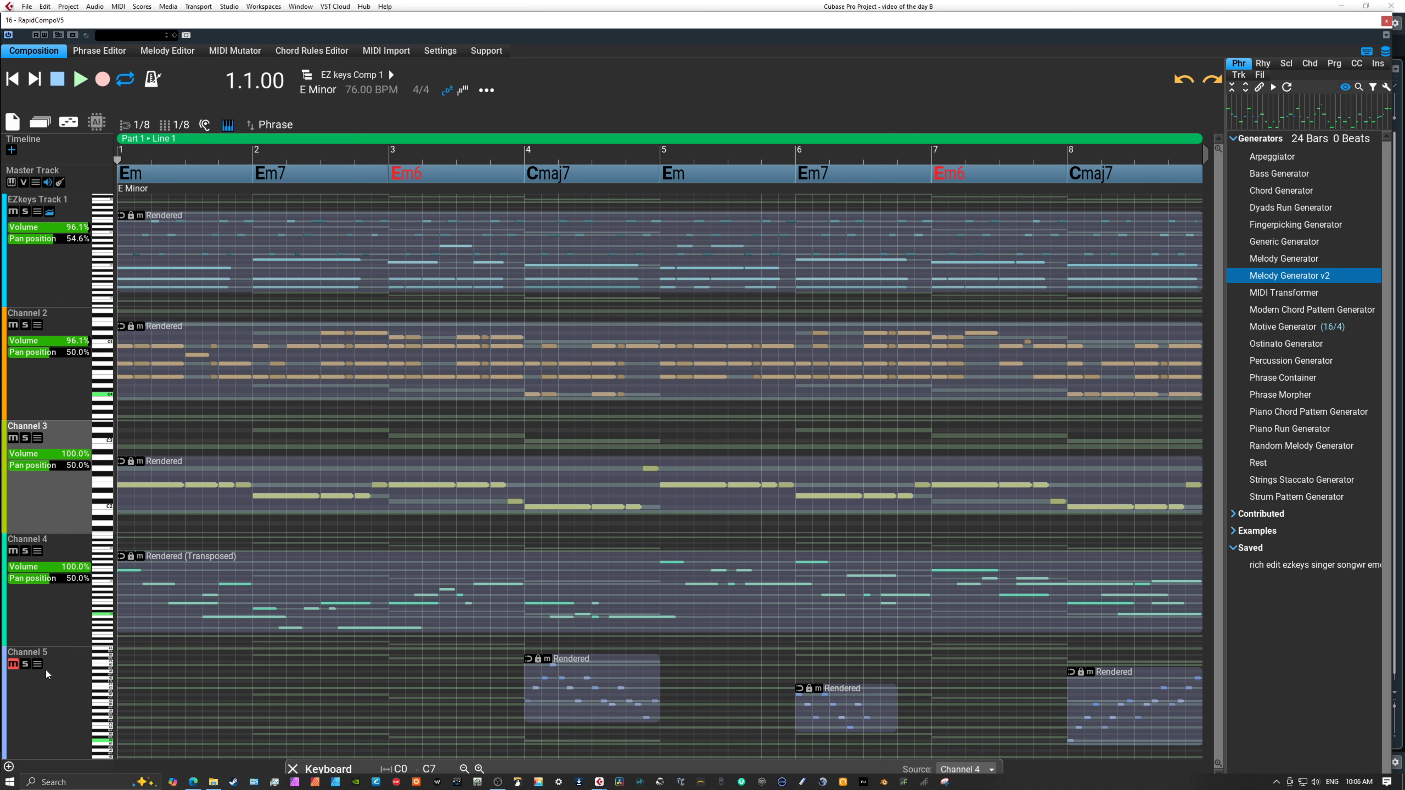
left_click(15, 666)
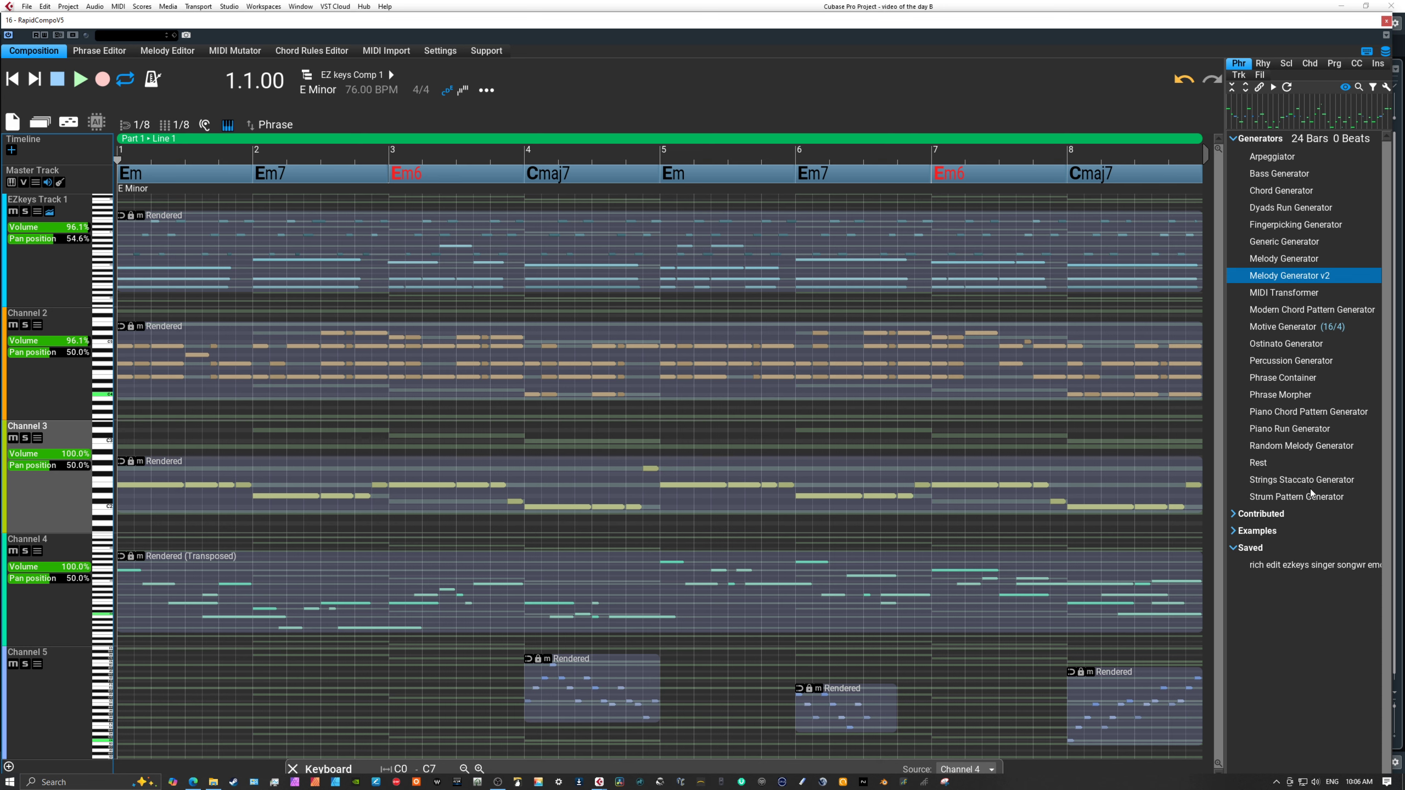
left_click(1266, 429)
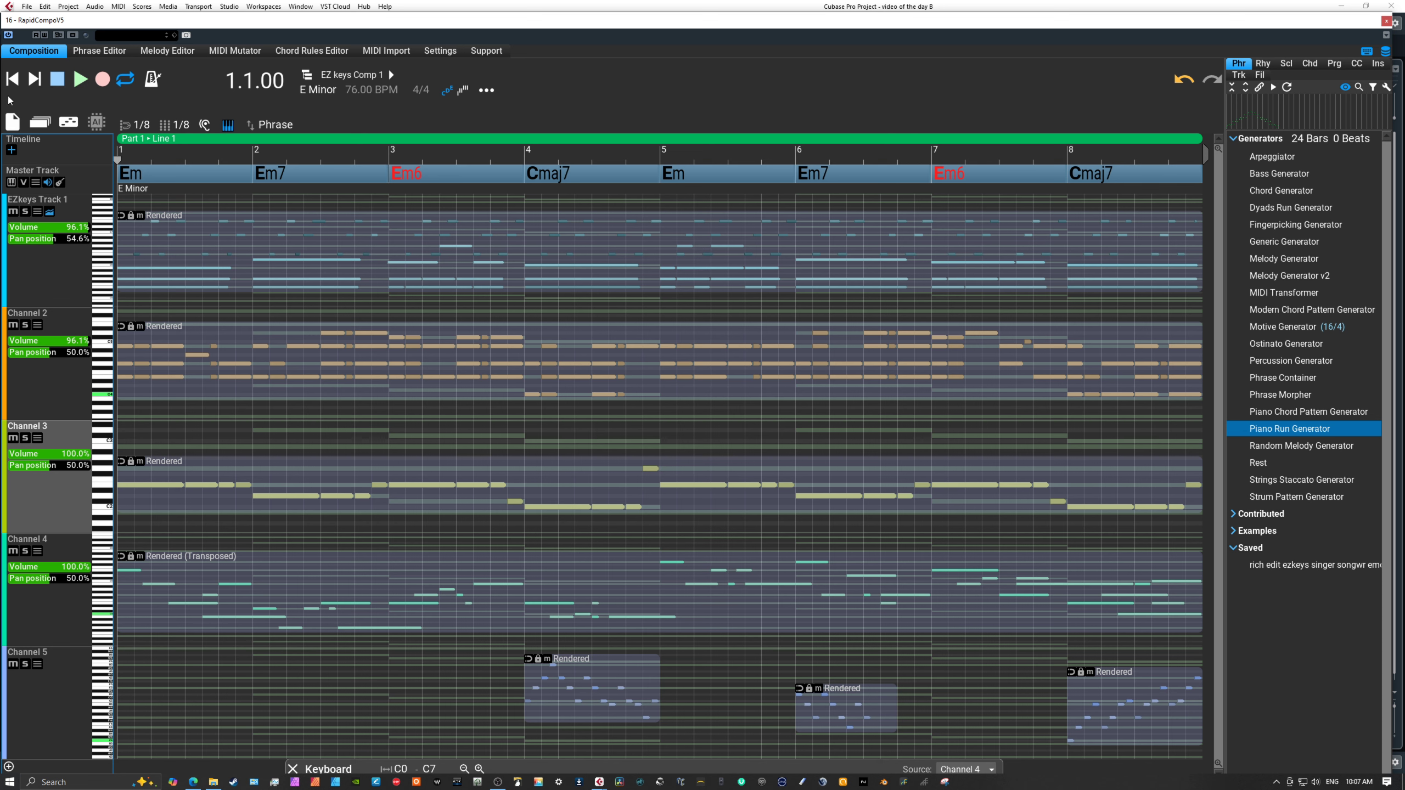
left_click(85, 86)
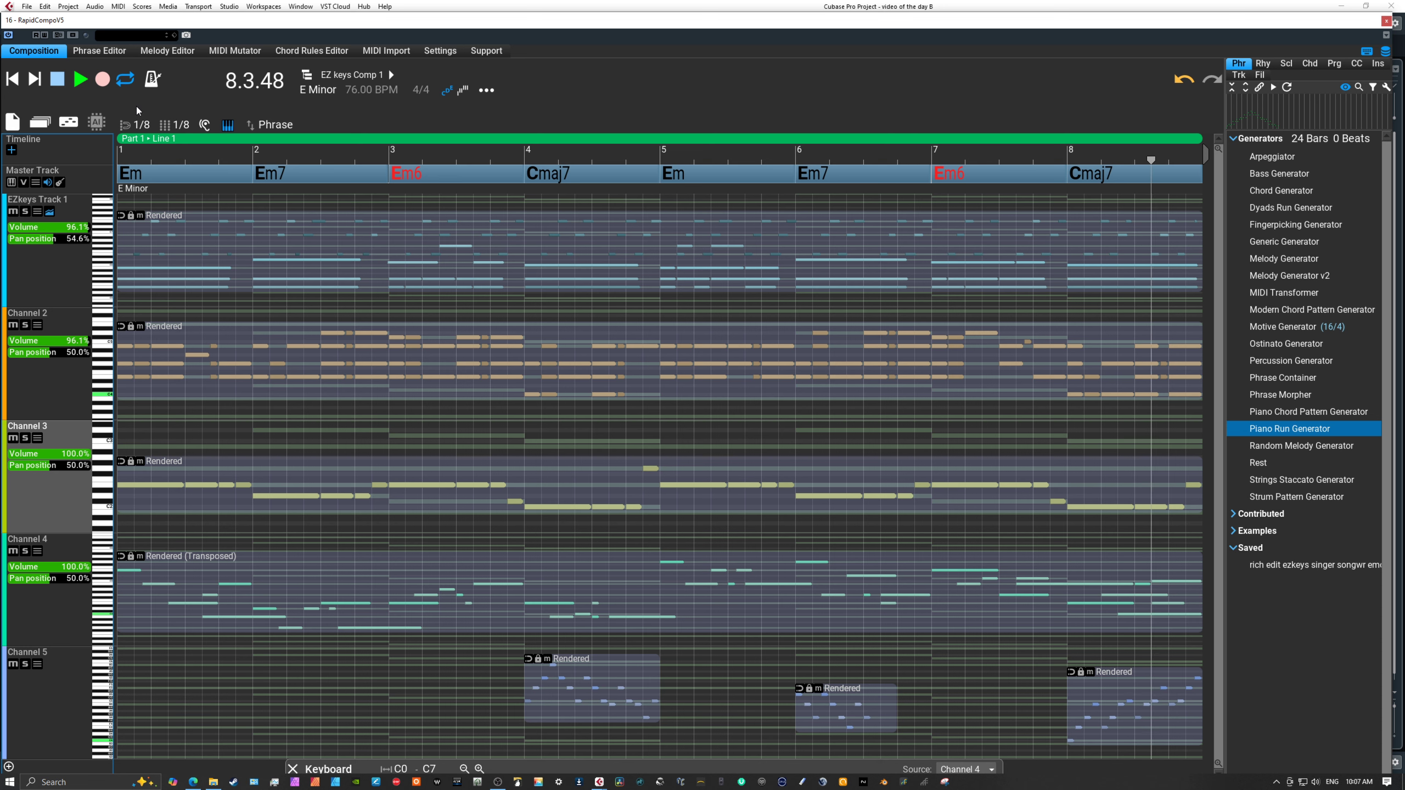
left_click(58, 83)
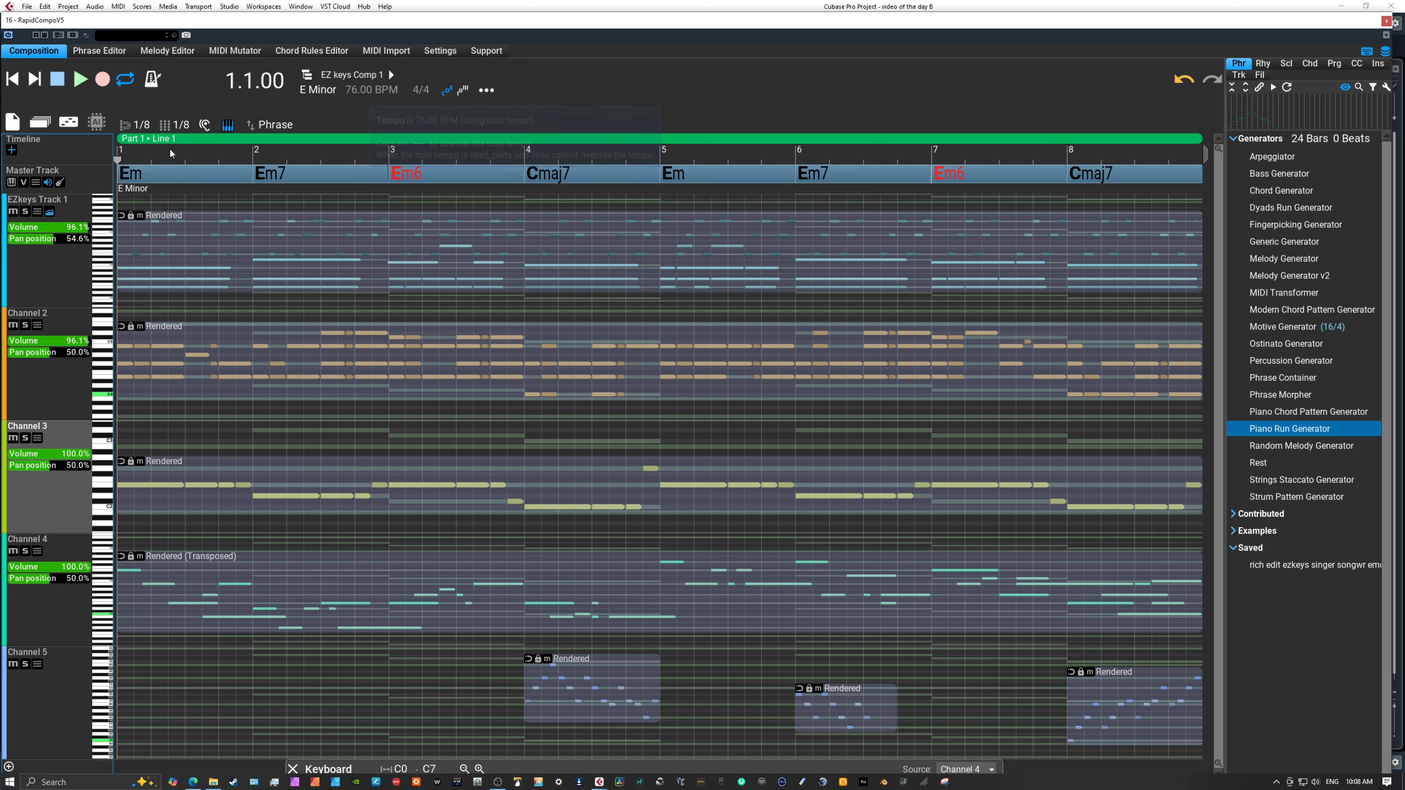
left_click(80, 82)
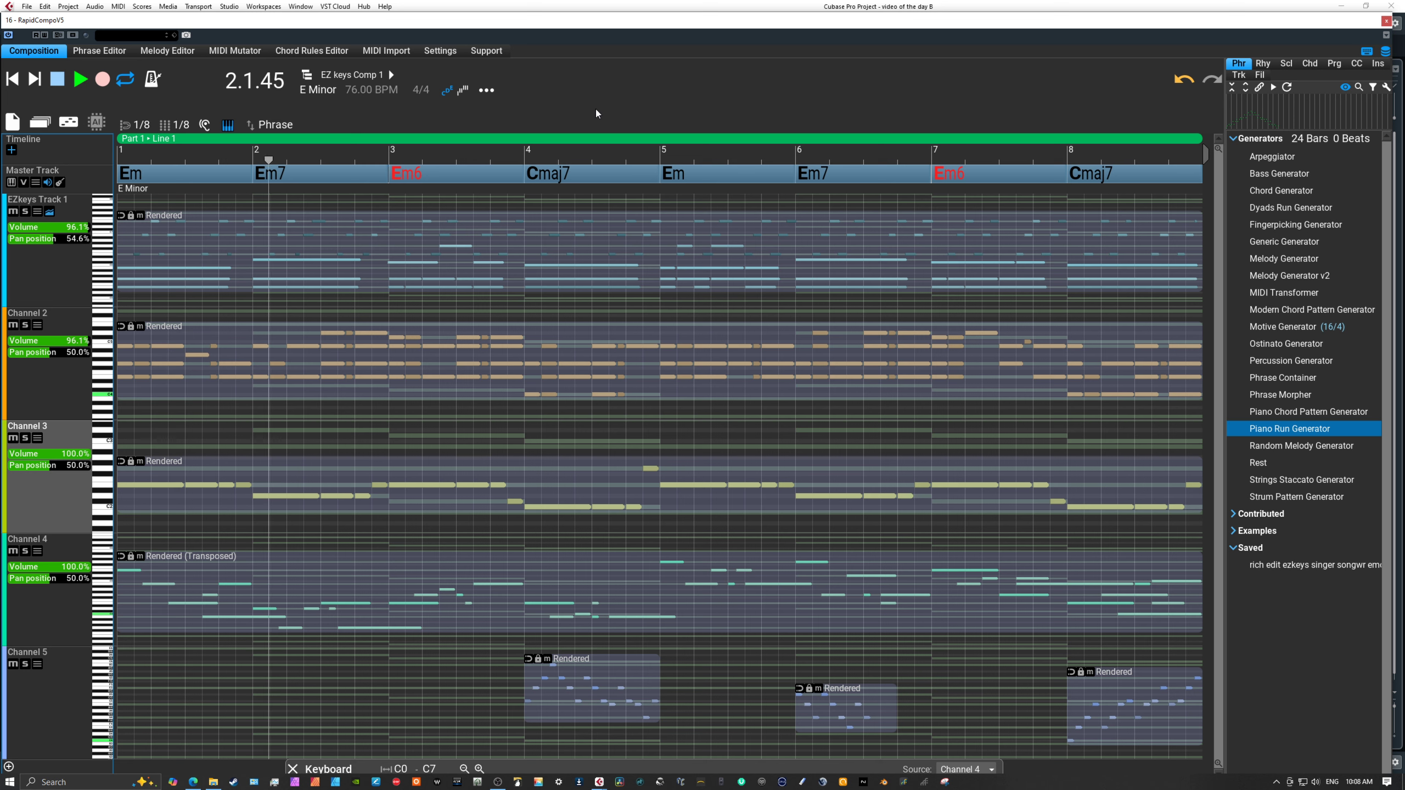
left_click(58, 82)
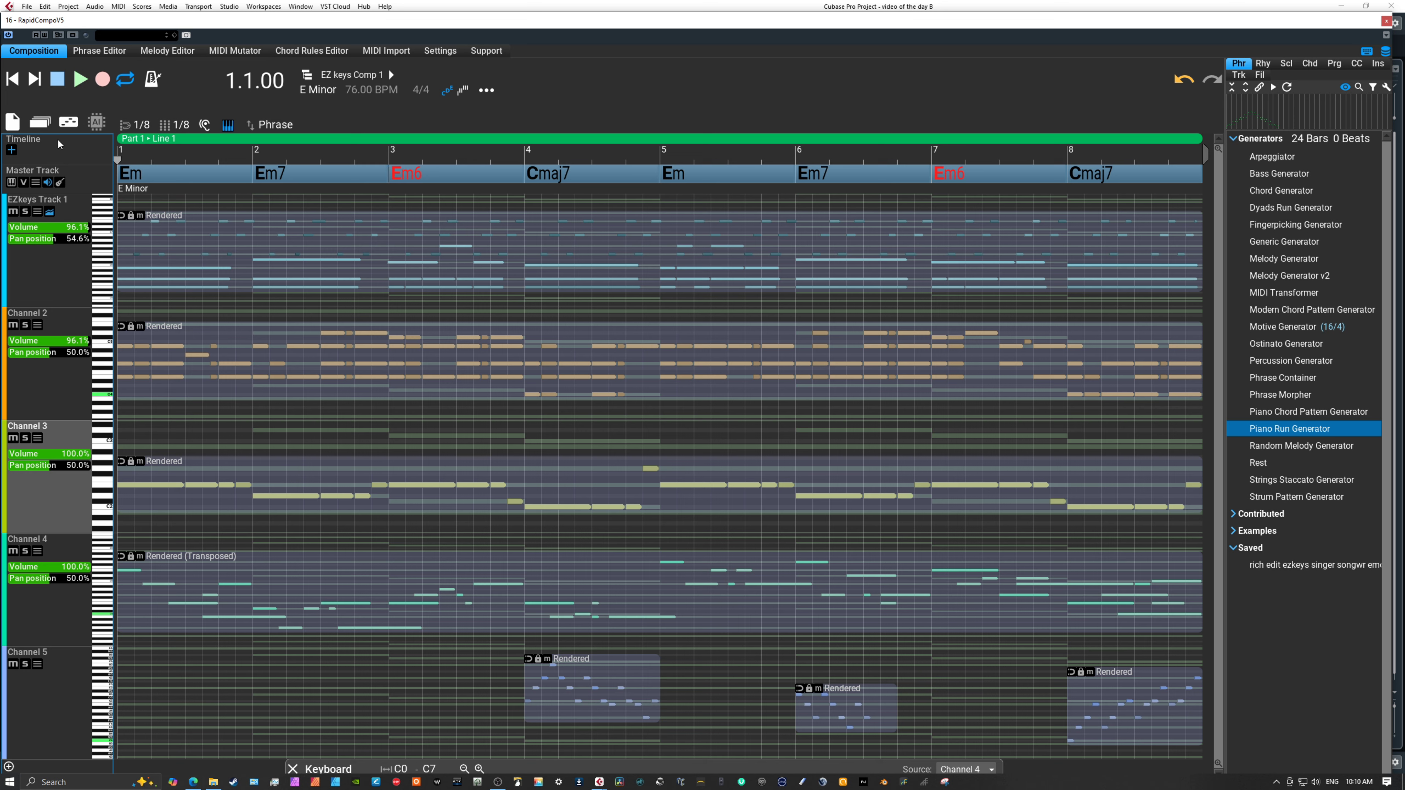
Create a new composition without saving the changes to EZ keys Comp 1, and extend its length to just past bar 13.
left_click(16, 125)
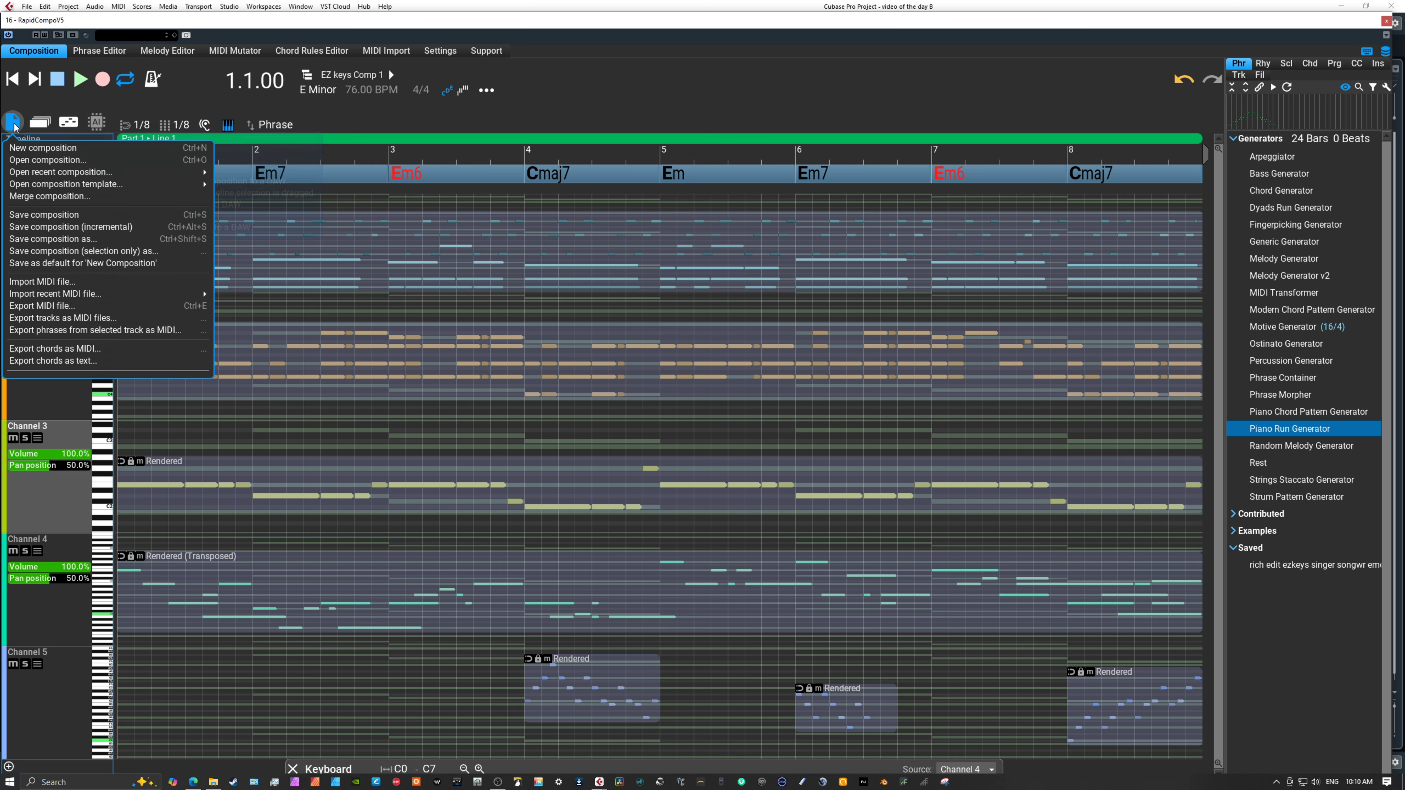
left_click(30, 148)
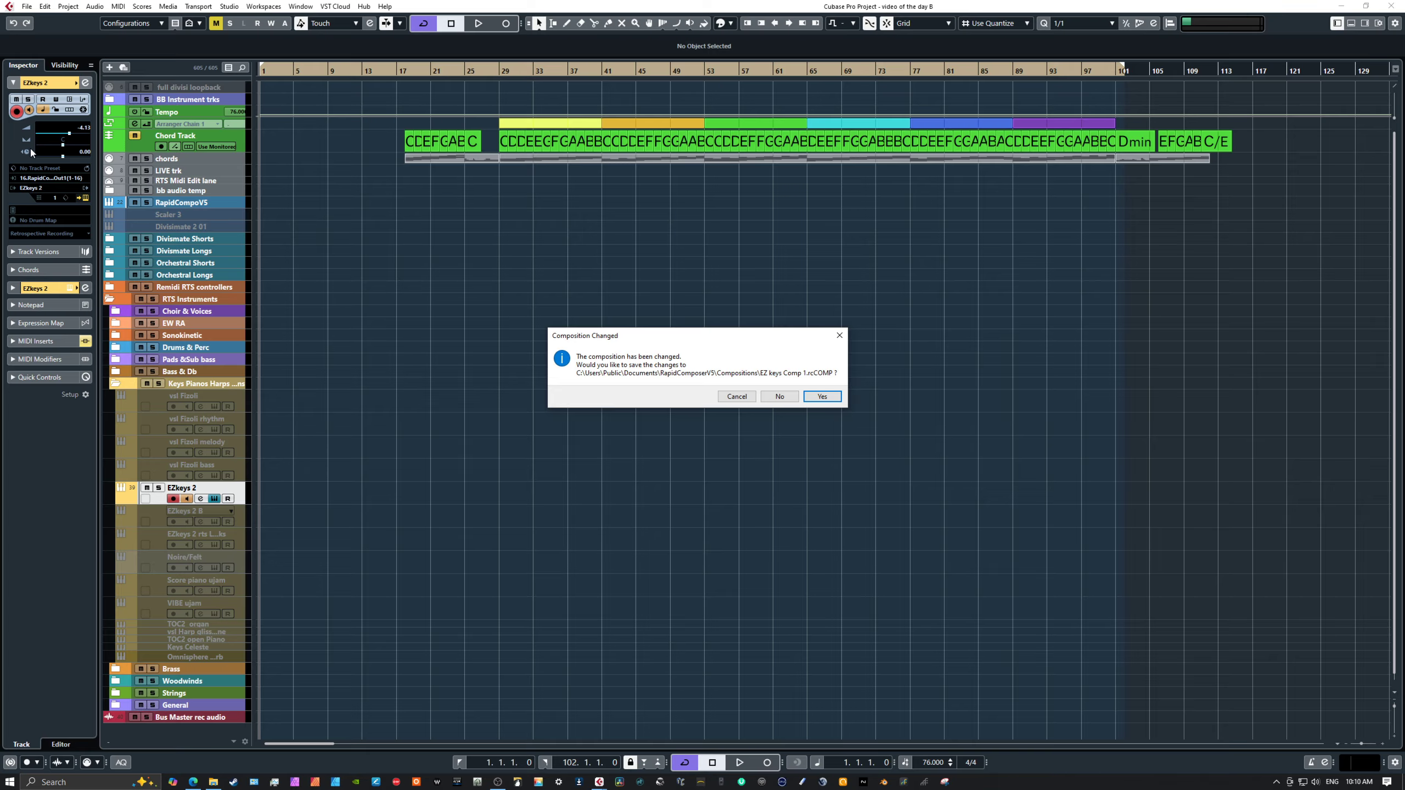
left_click(772, 396)
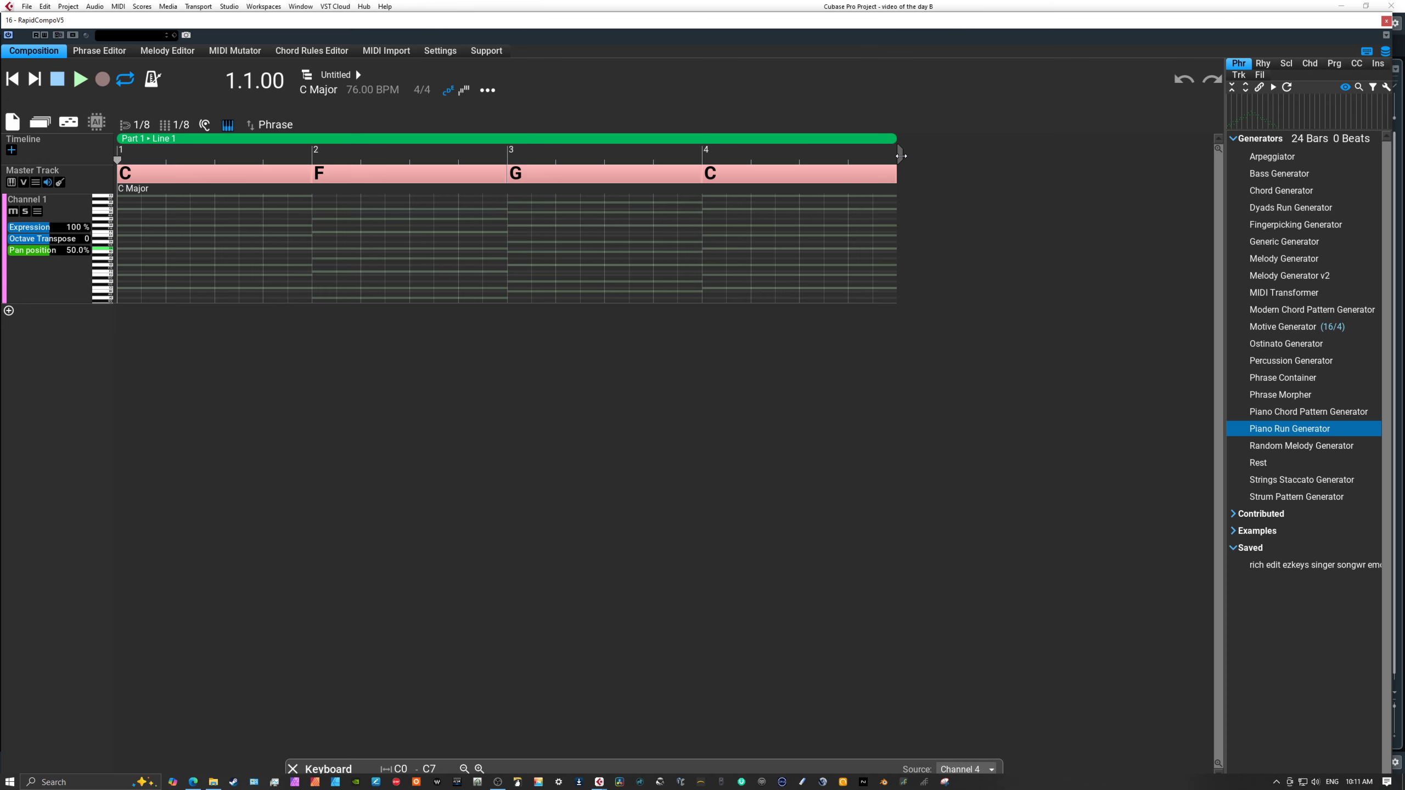
left_click_drag(901, 156, 776, 163)
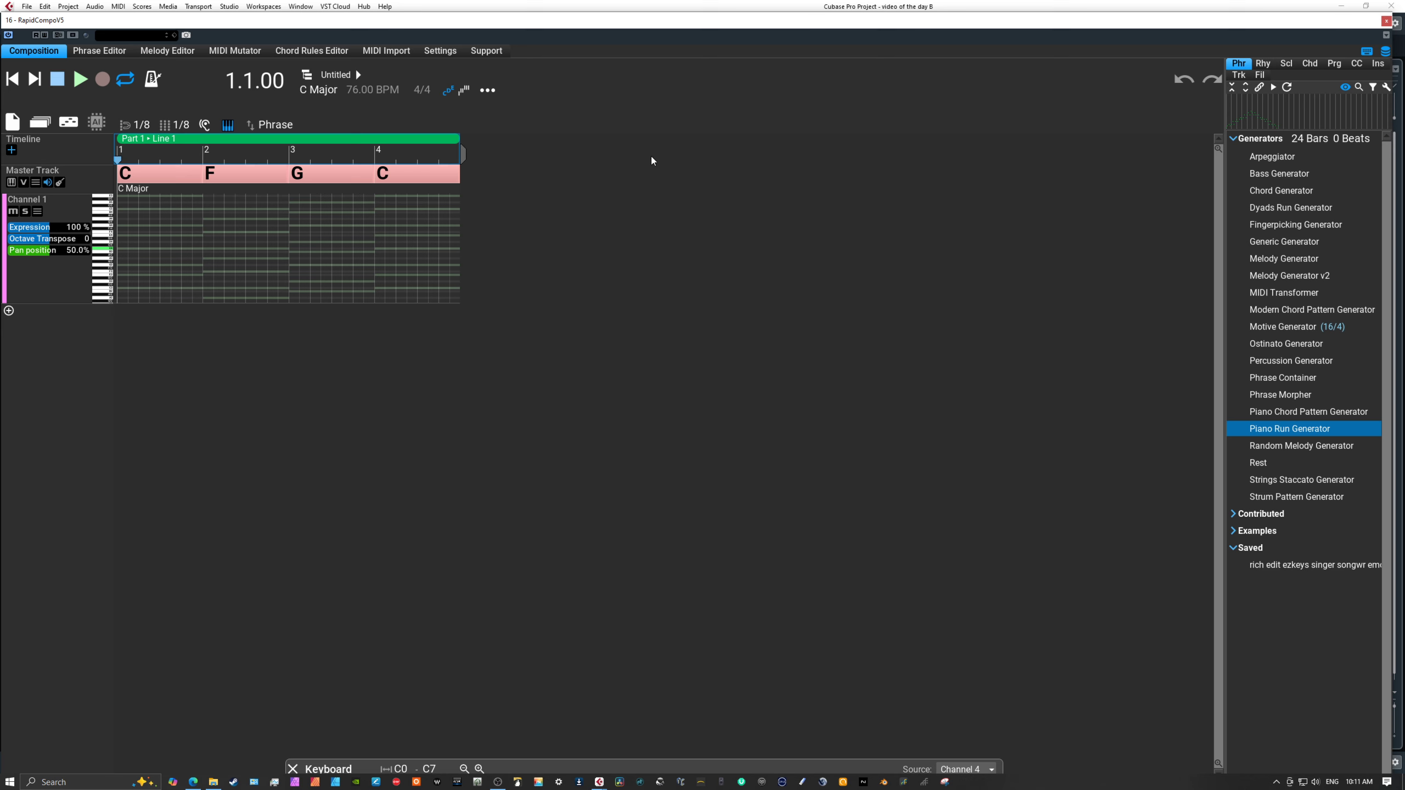
left_click_drag(459, 153, 1160, 174)
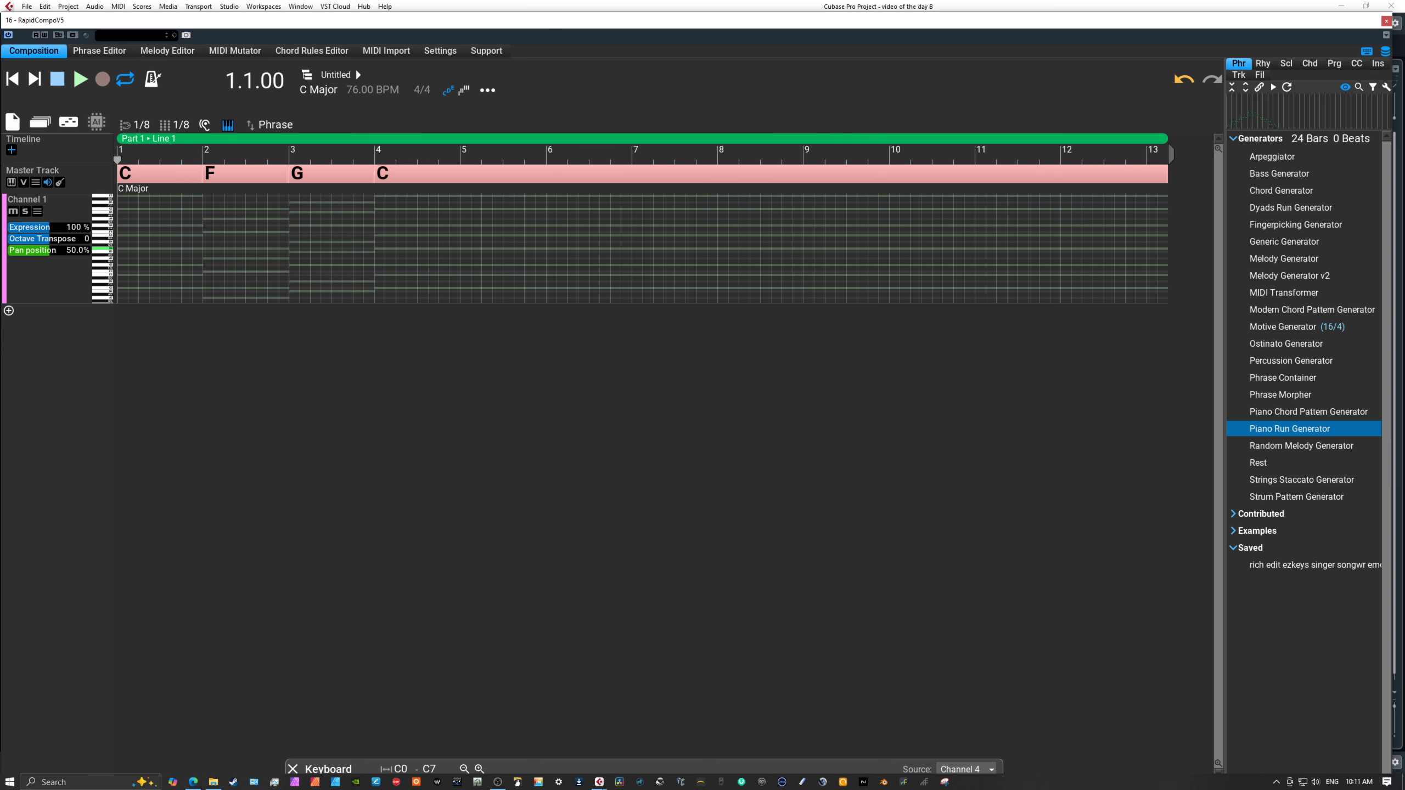
Switch to EZkeys 2 and preview the Movie Scores Sneaky Action grooves Main Theme 04, Intro 01 and Outro 03.
left_click_drag(1404, 196, 556, 64)
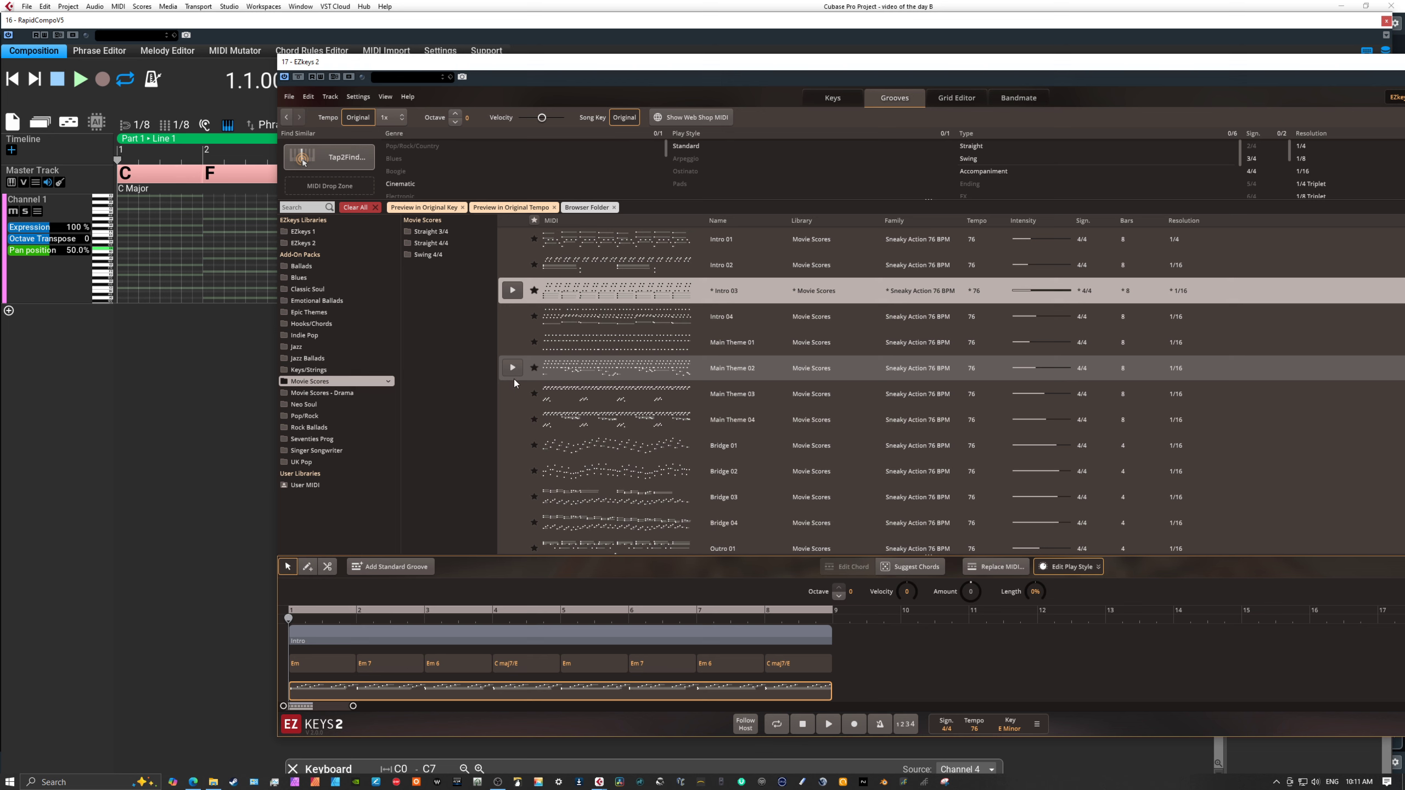
left_click(512, 419)
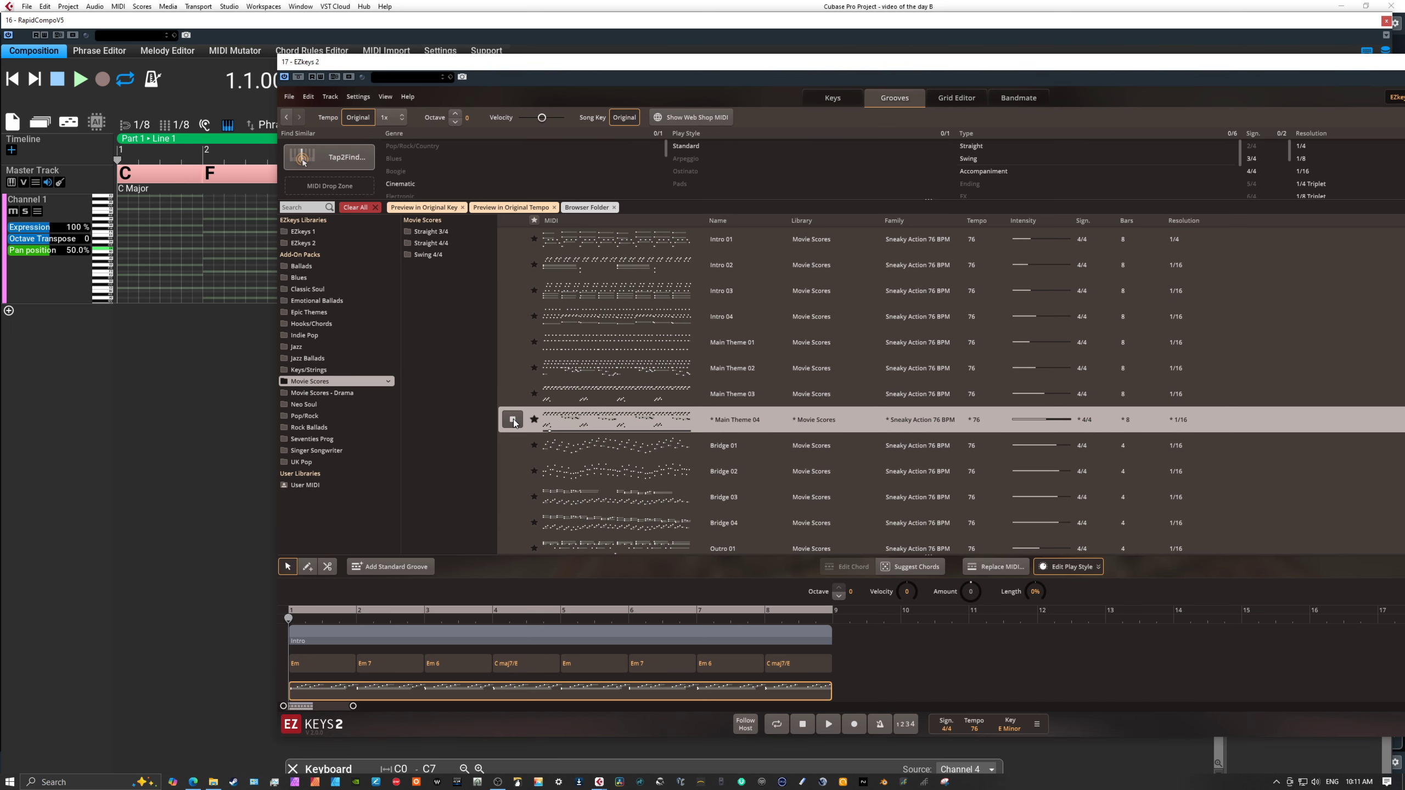
left_click(512, 419)
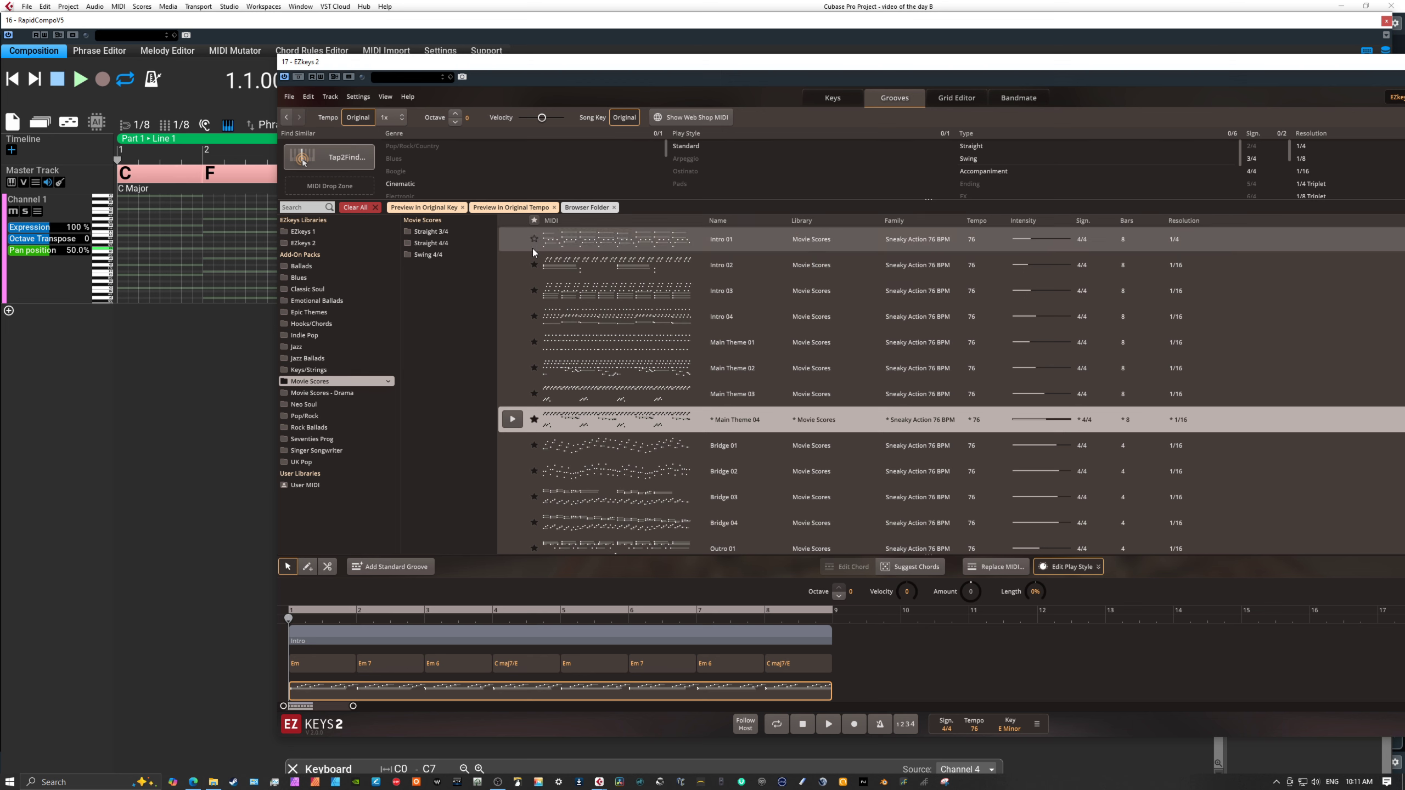
left_click(512, 239)
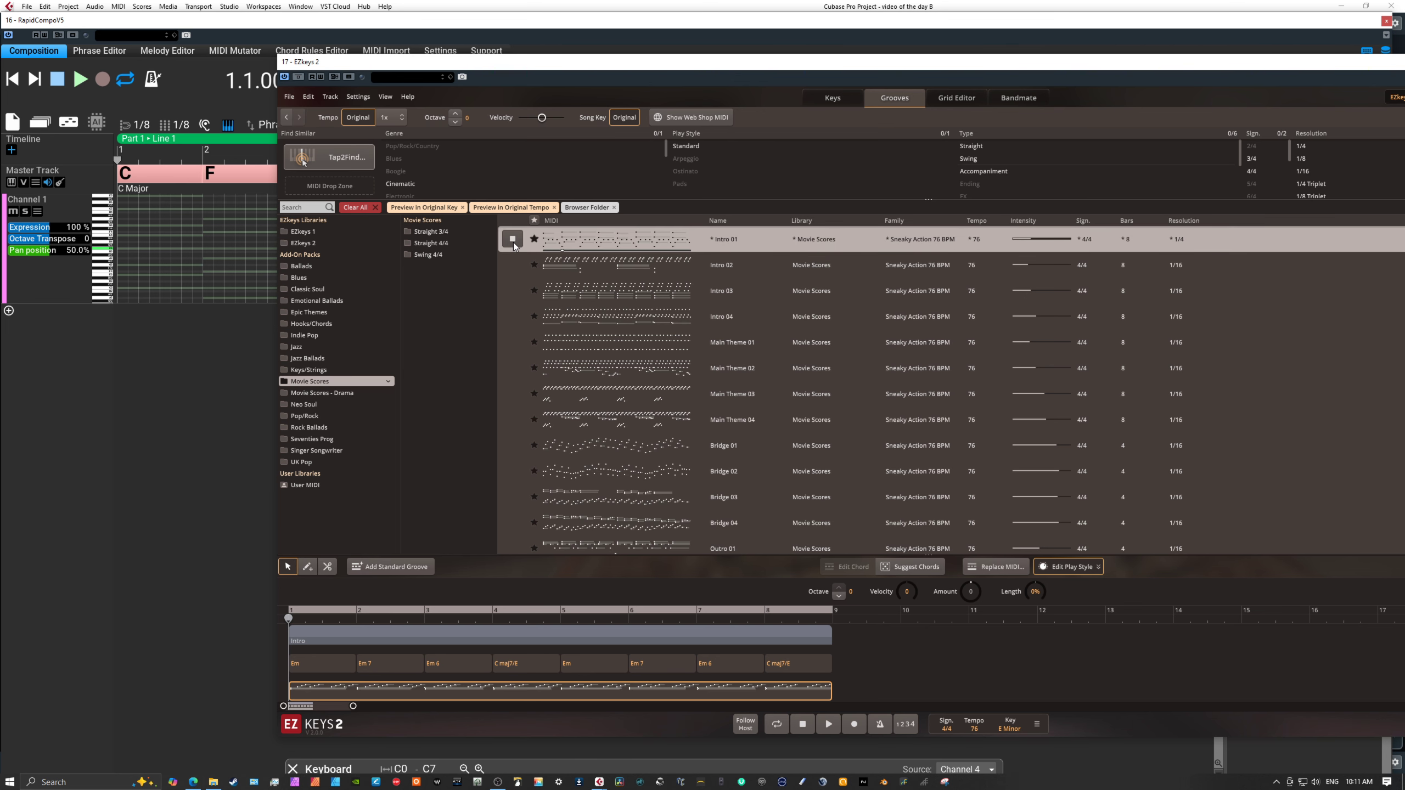
scroll(546, 401, "down", 3)
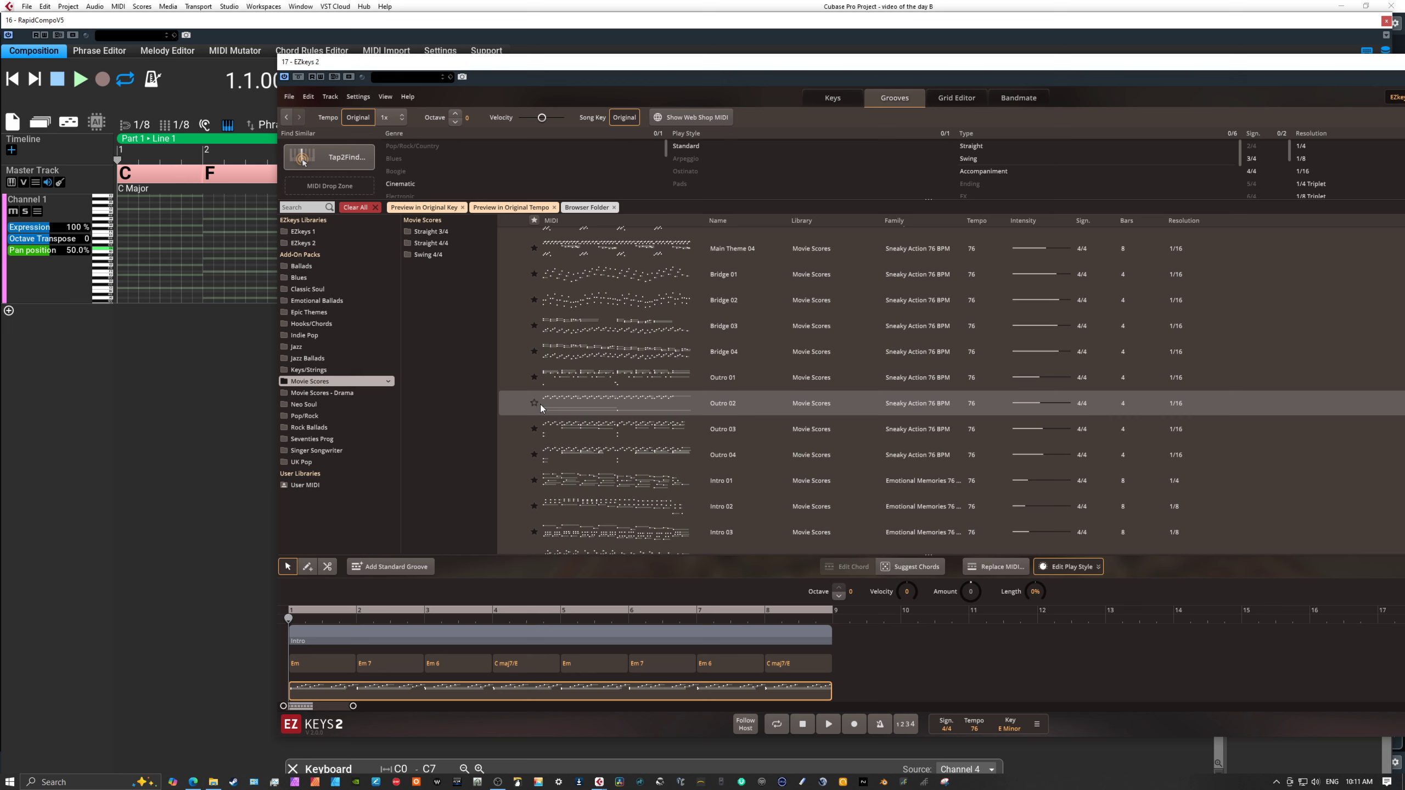
left_click(513, 429)
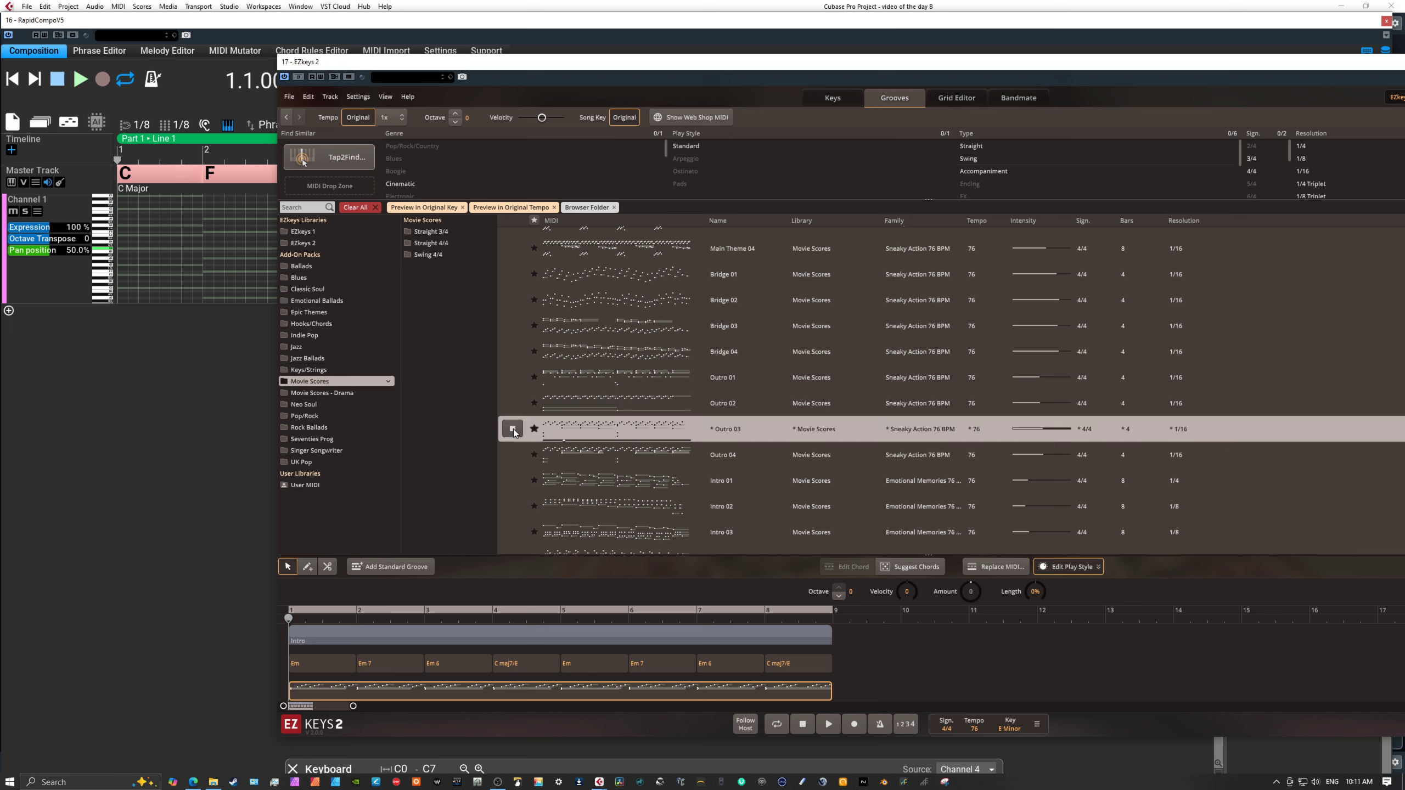
Preview the Movie Scores Emotional Memories grooves Intro 01 and Main Theme 01, and stop playback.
scroll(514, 433, "down", 2)
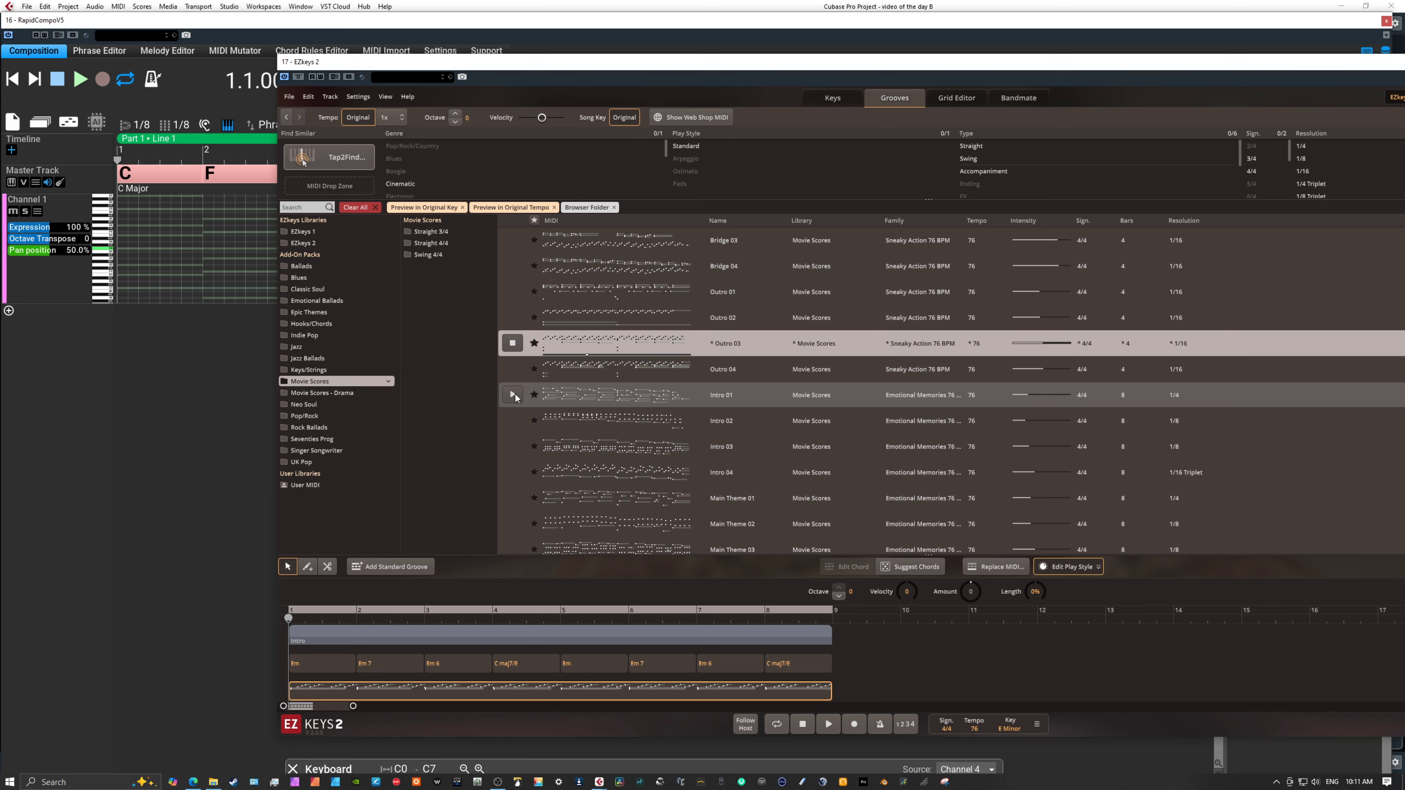
left_click(513, 395)
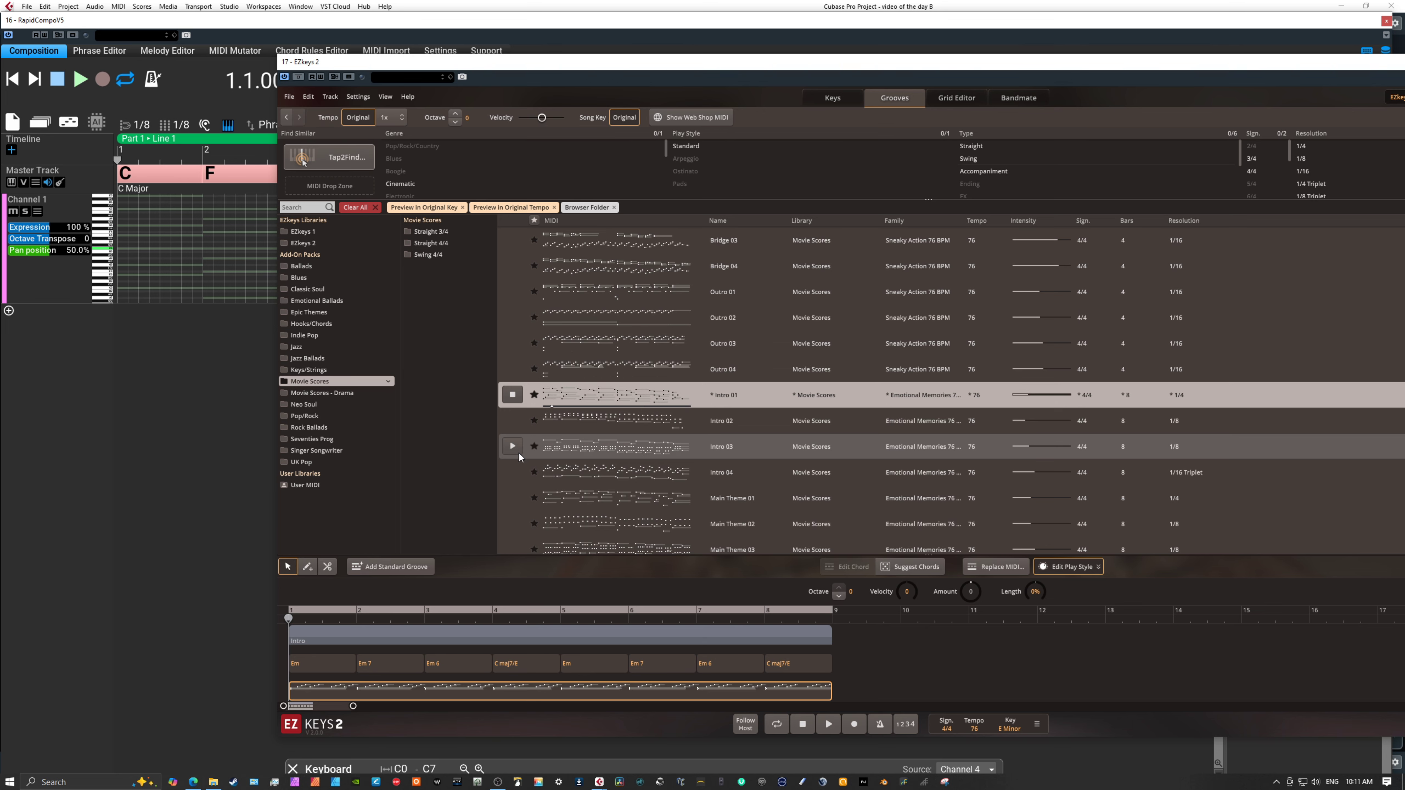
scroll(518, 452, "down", 3)
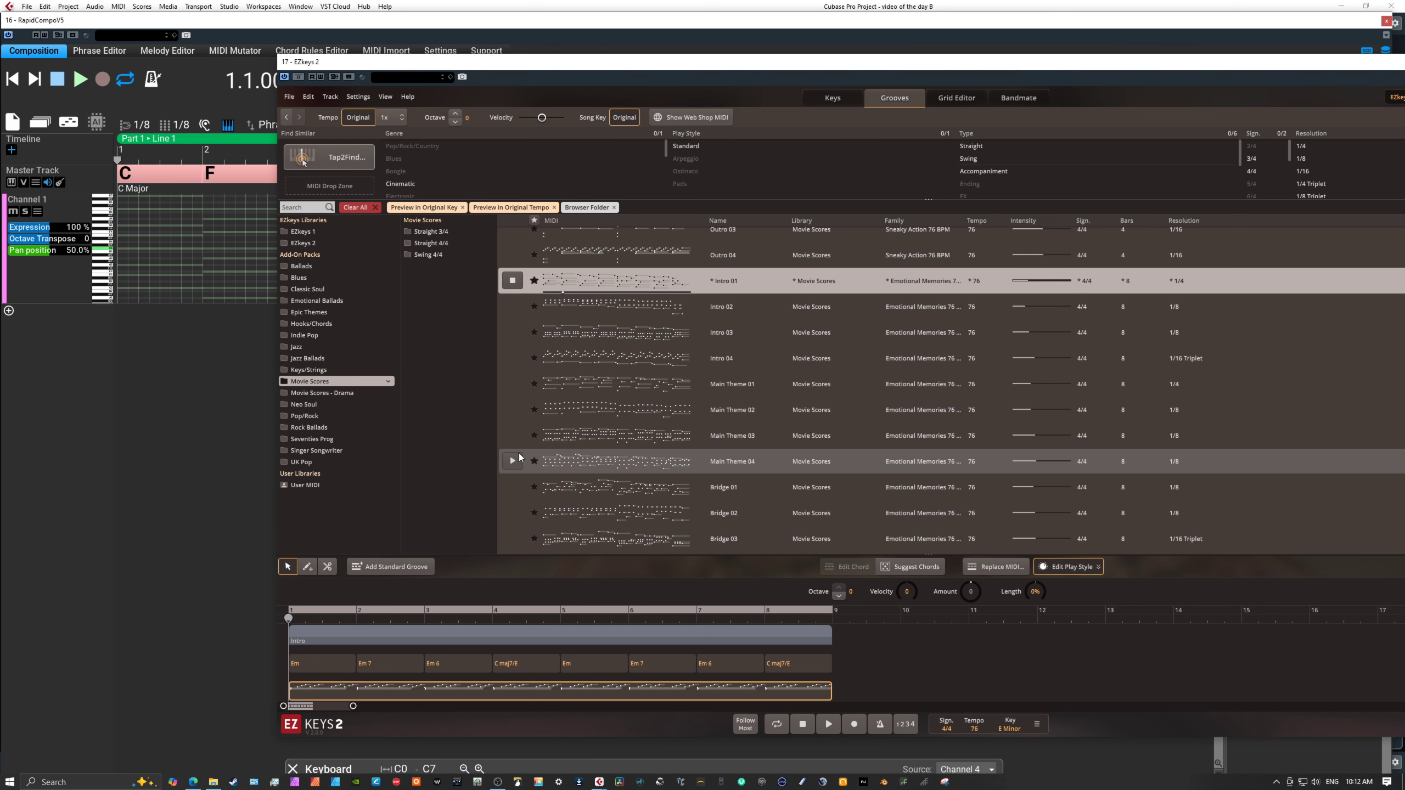
left_click(518, 386)
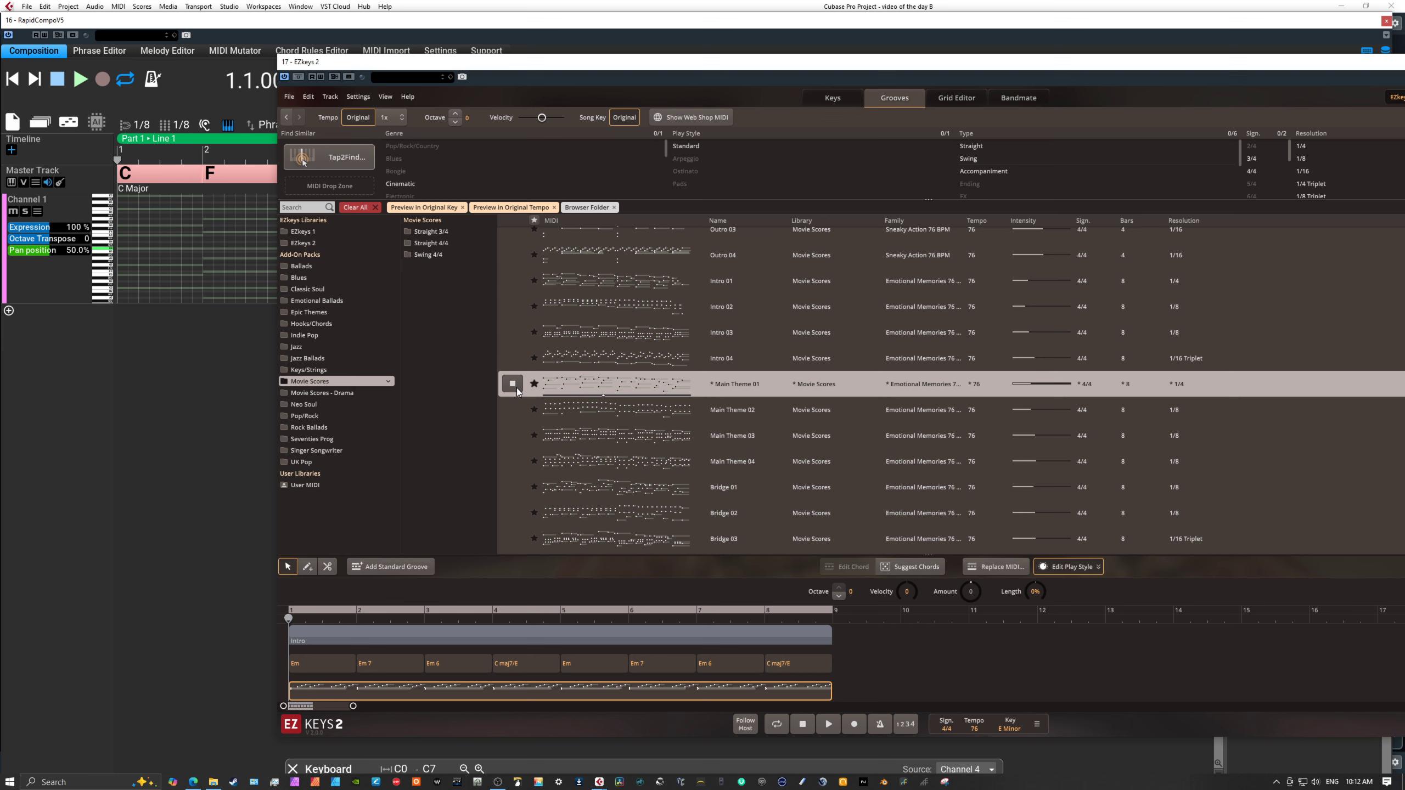
left_click(514, 385)
Switch back to RapidComposer, replace the loaded MIDI file with the new EZkeys Track 1.mid, and import it into the current composition.
left_click_drag(544, 67, 1273, 132)
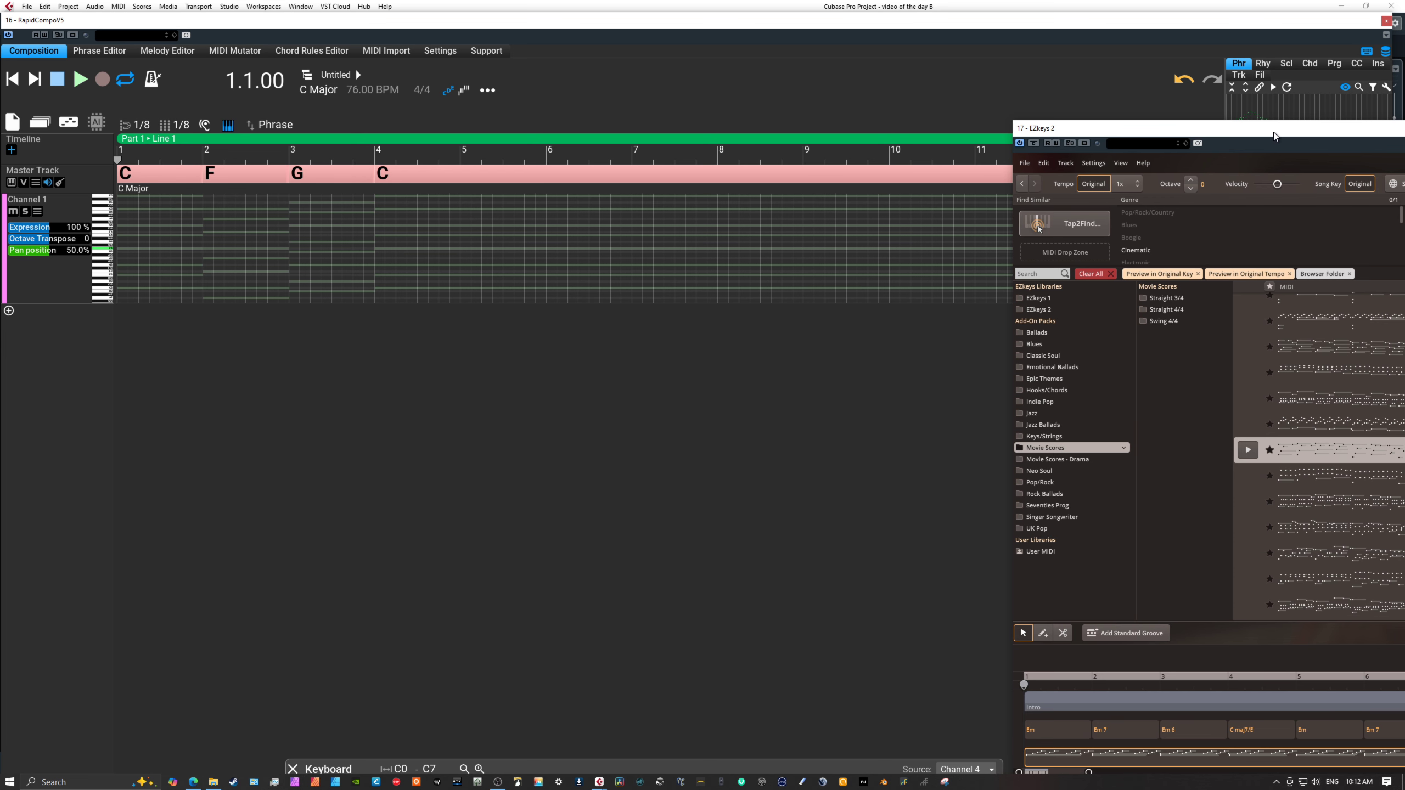
left_click_drag(1273, 136, 1404, 209)
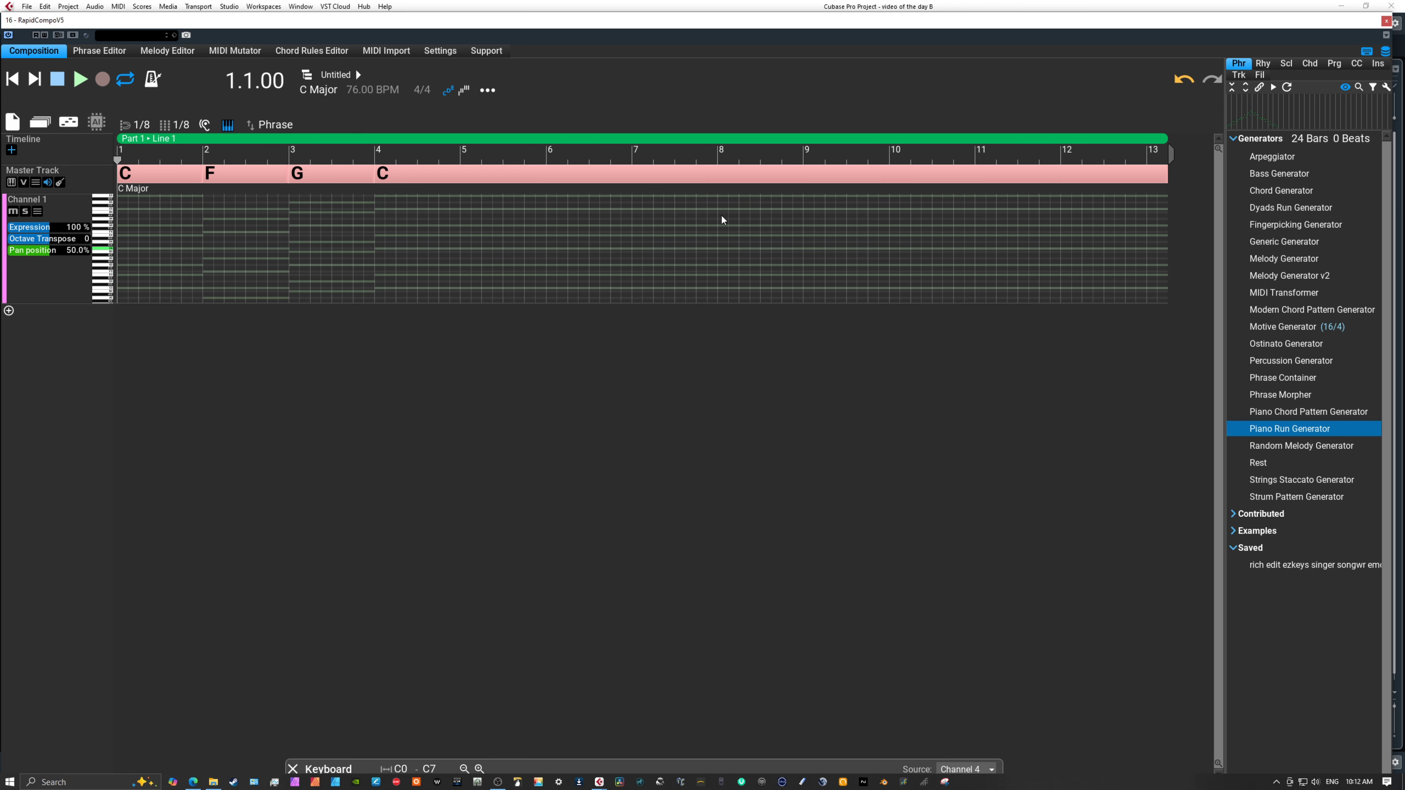
left_click(391, 53)
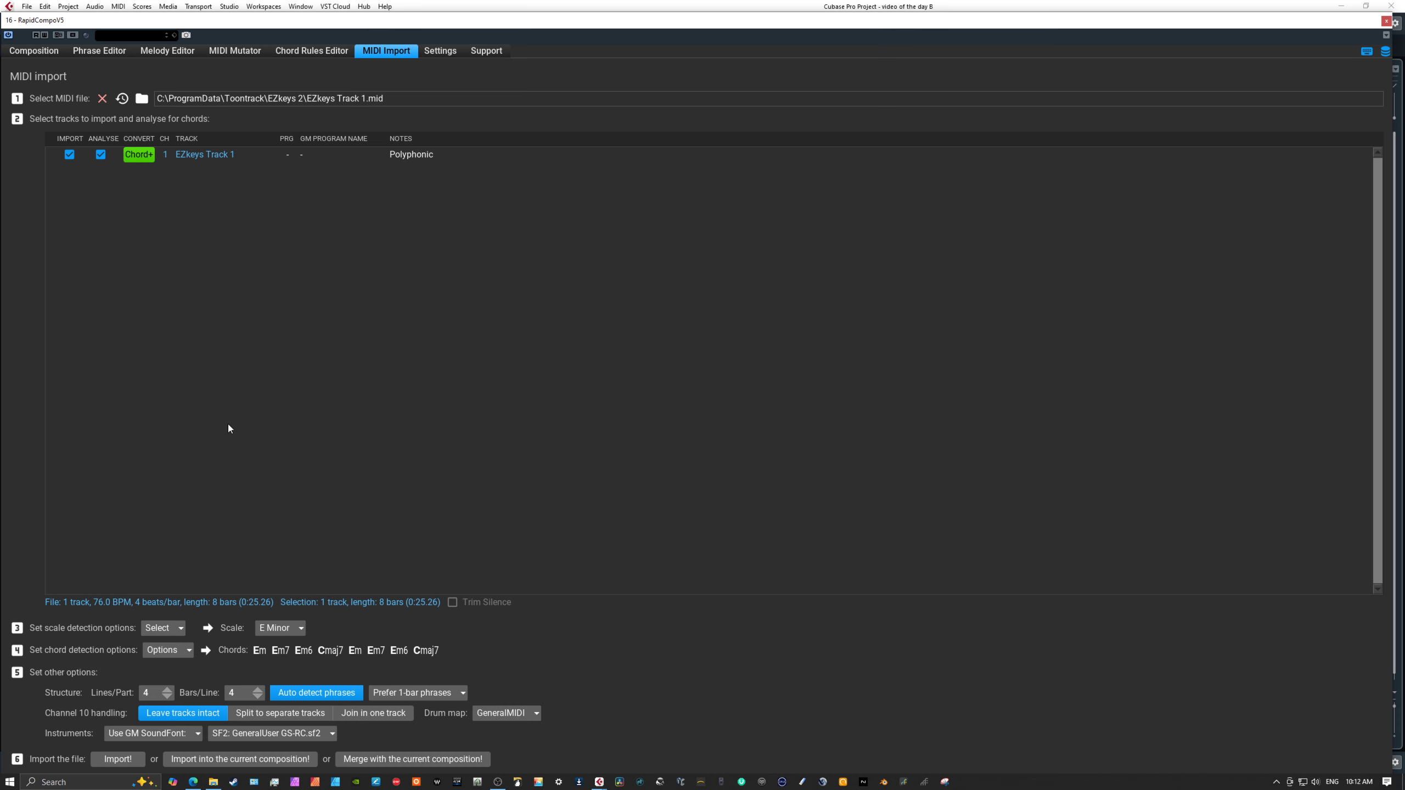
left_click(105, 101)
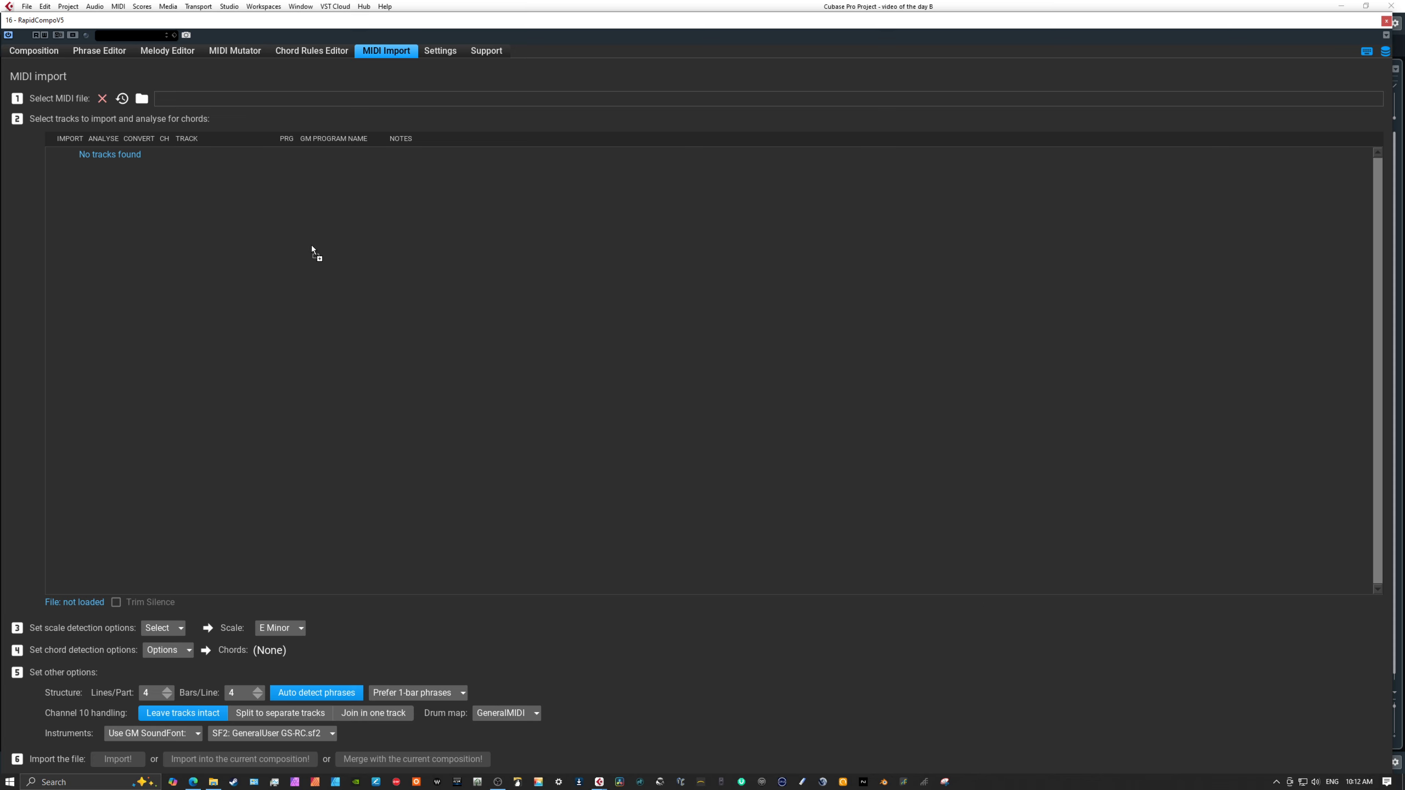
left_click(243, 762)
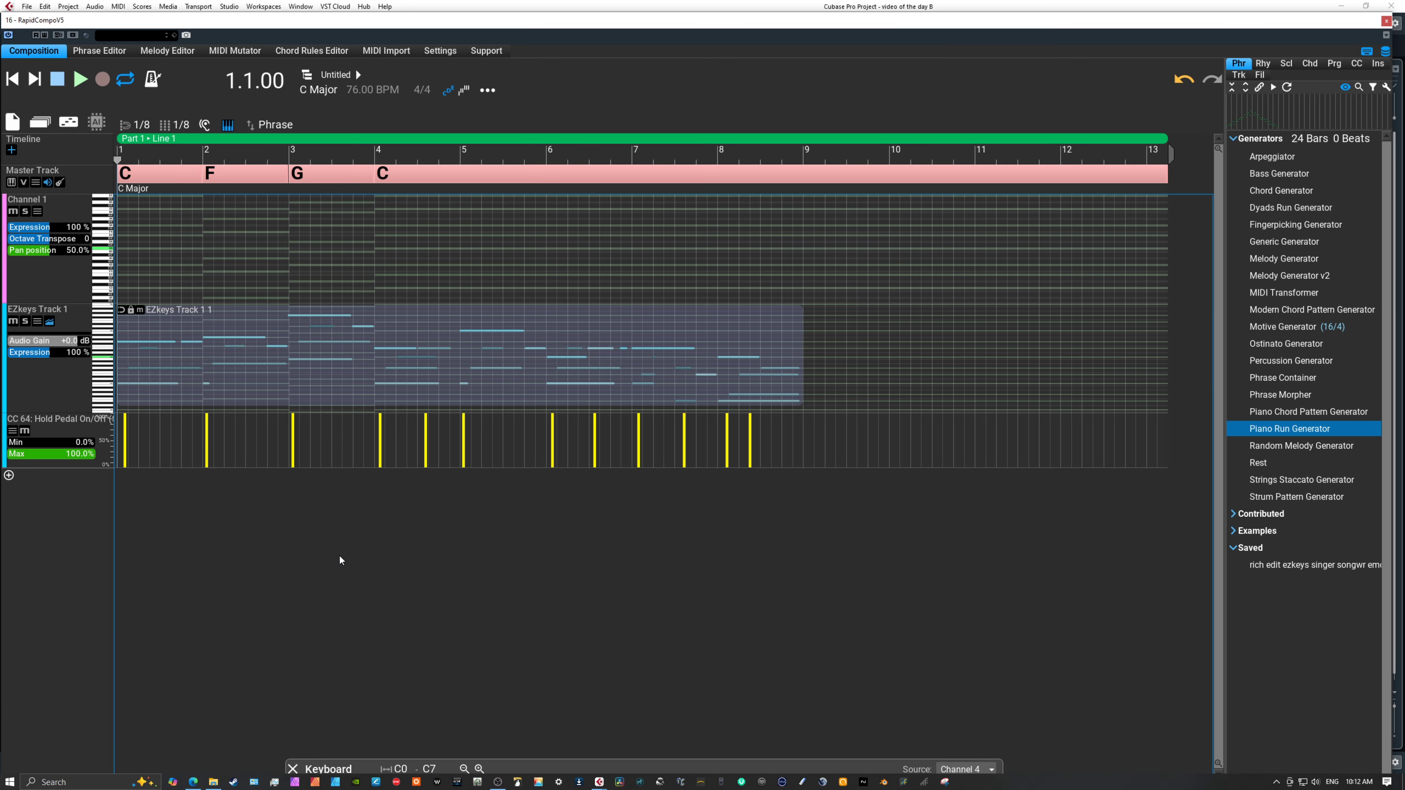
Delete the empty Channel 1 and set the instrument of EZkeys Track 1 to Plug-in Host.
left_click(61, 275)
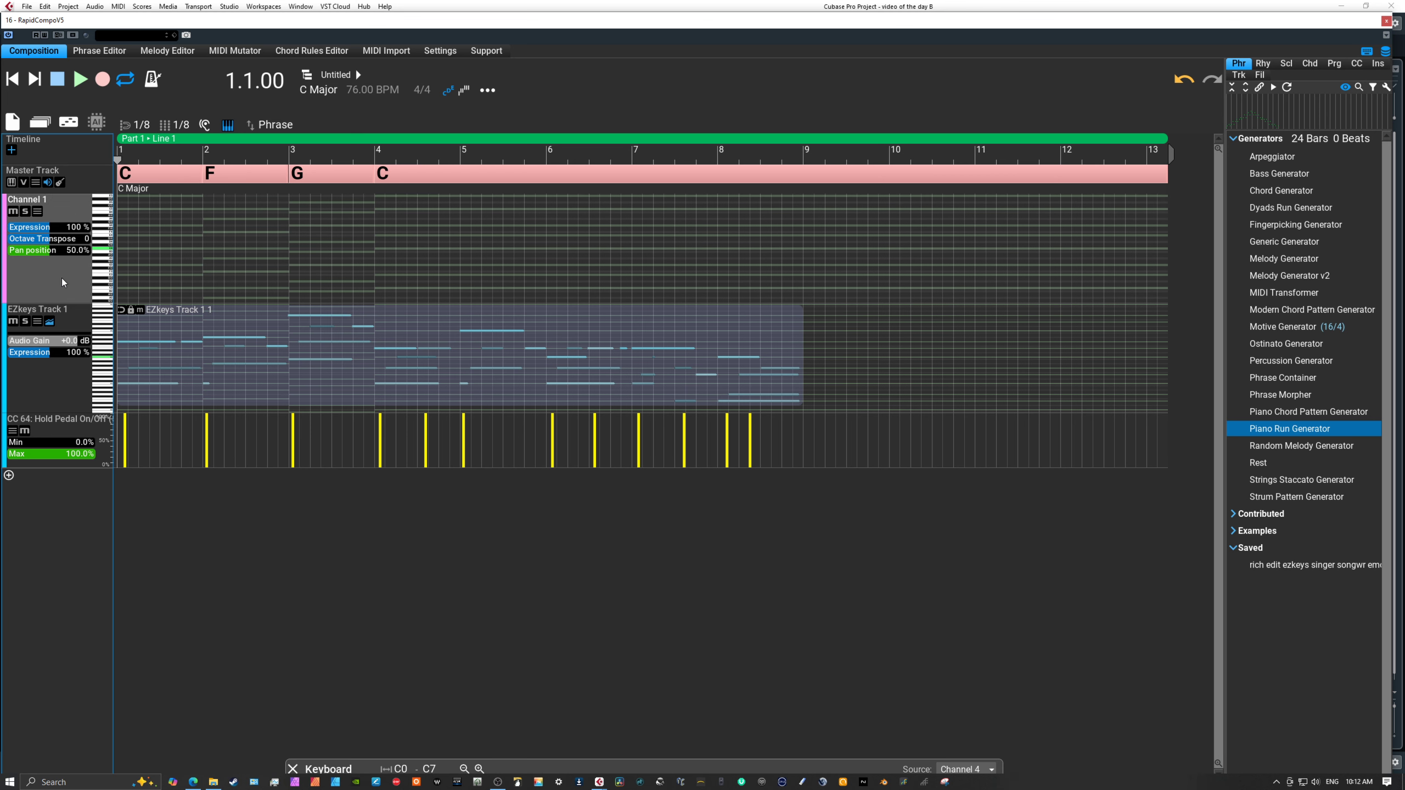
key("Delete")
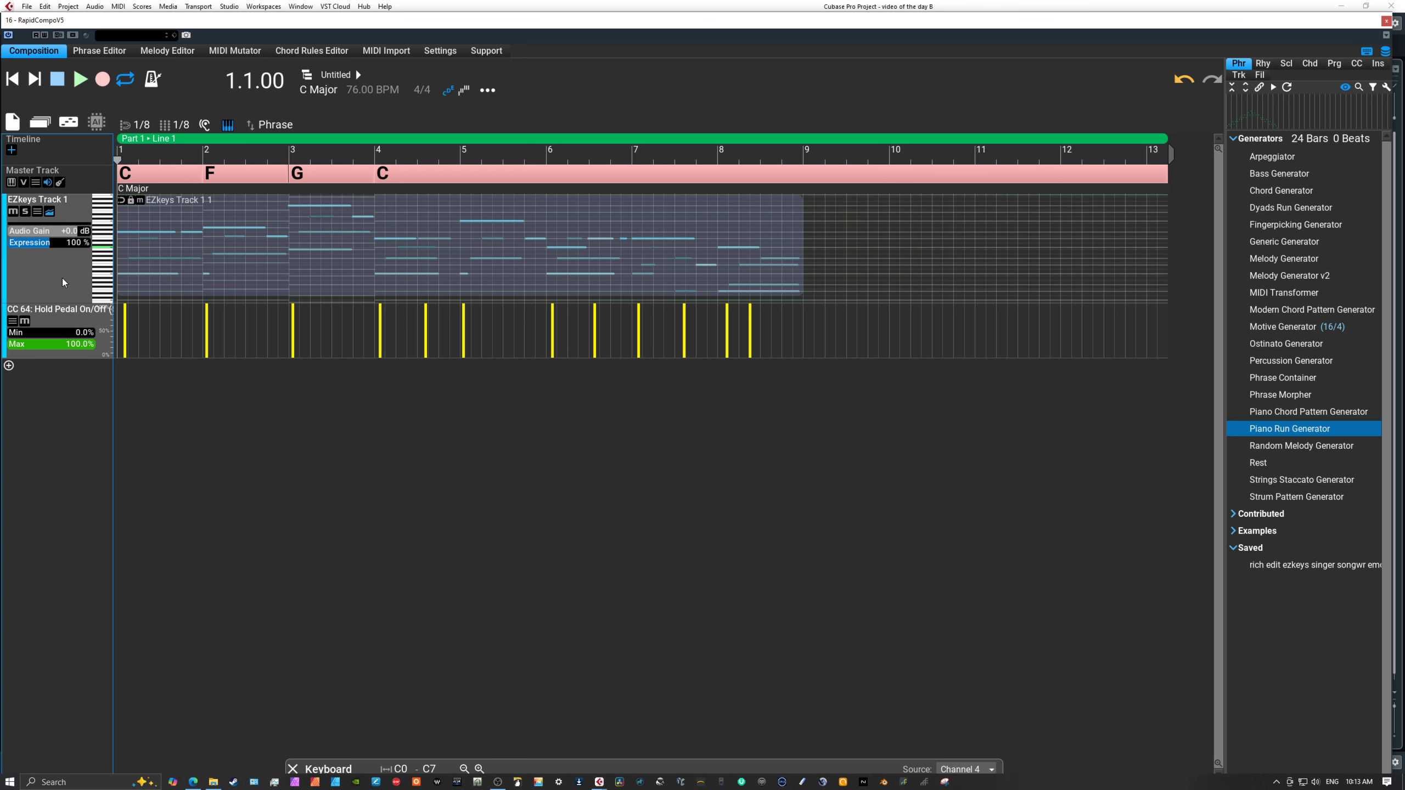
right_click(57, 274)
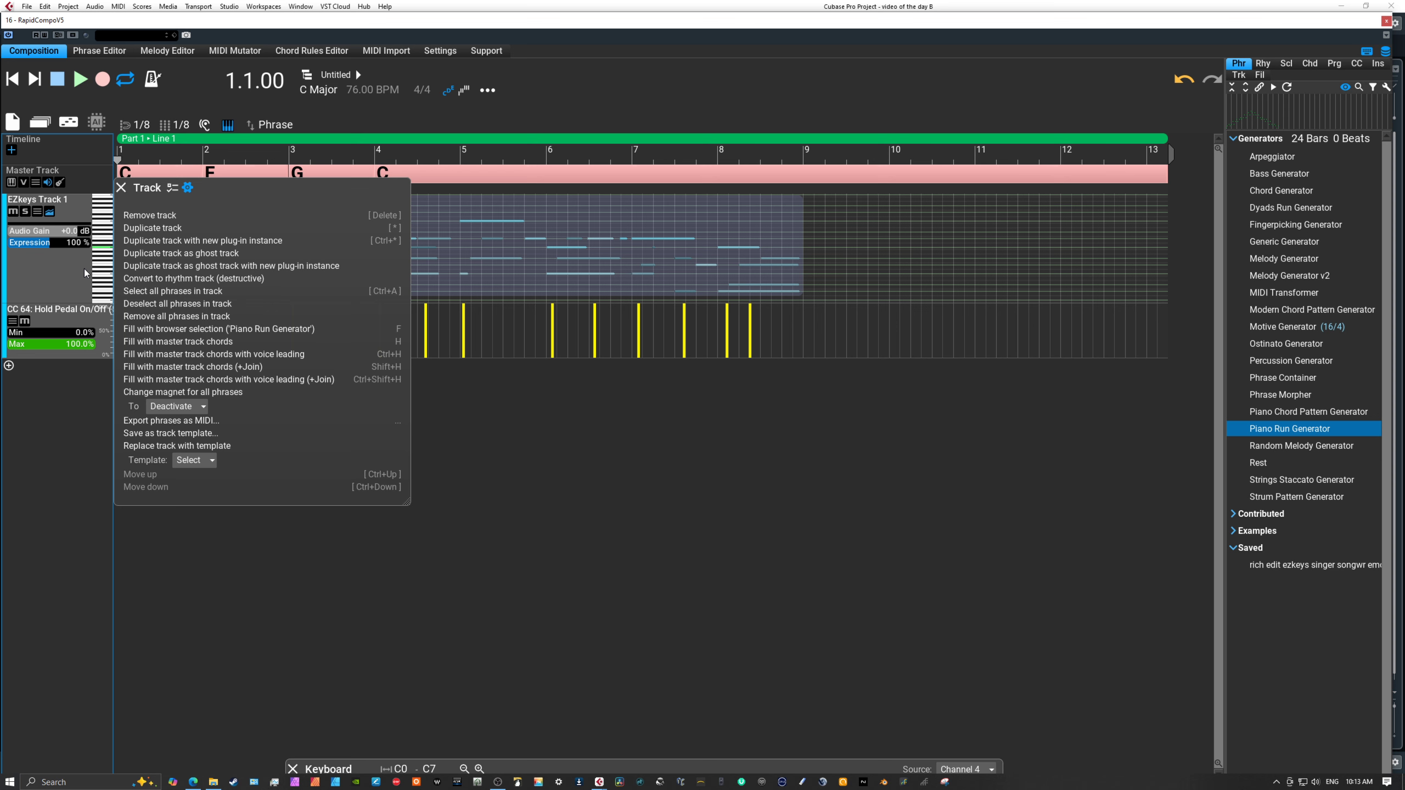
left_click(173, 188)
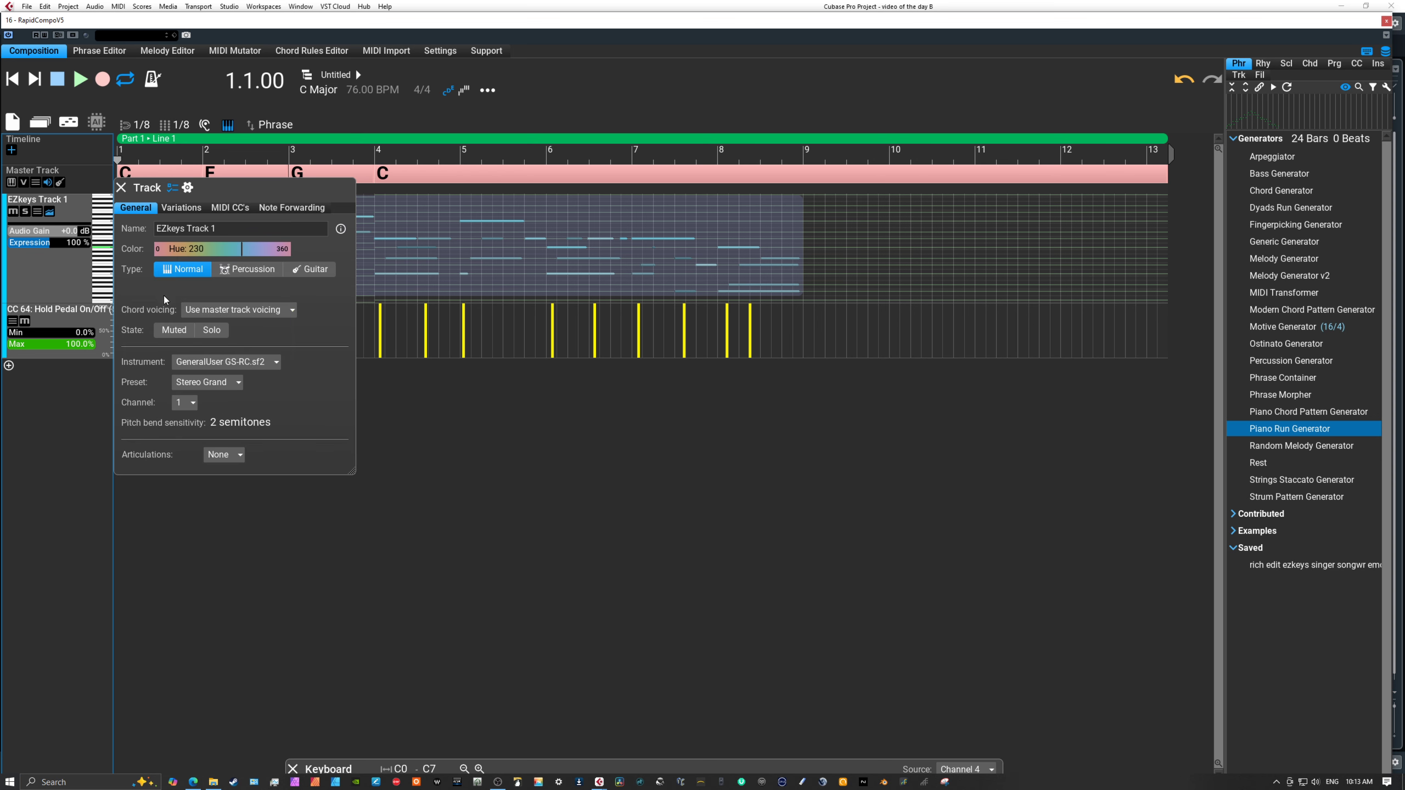
left_click(201, 362)
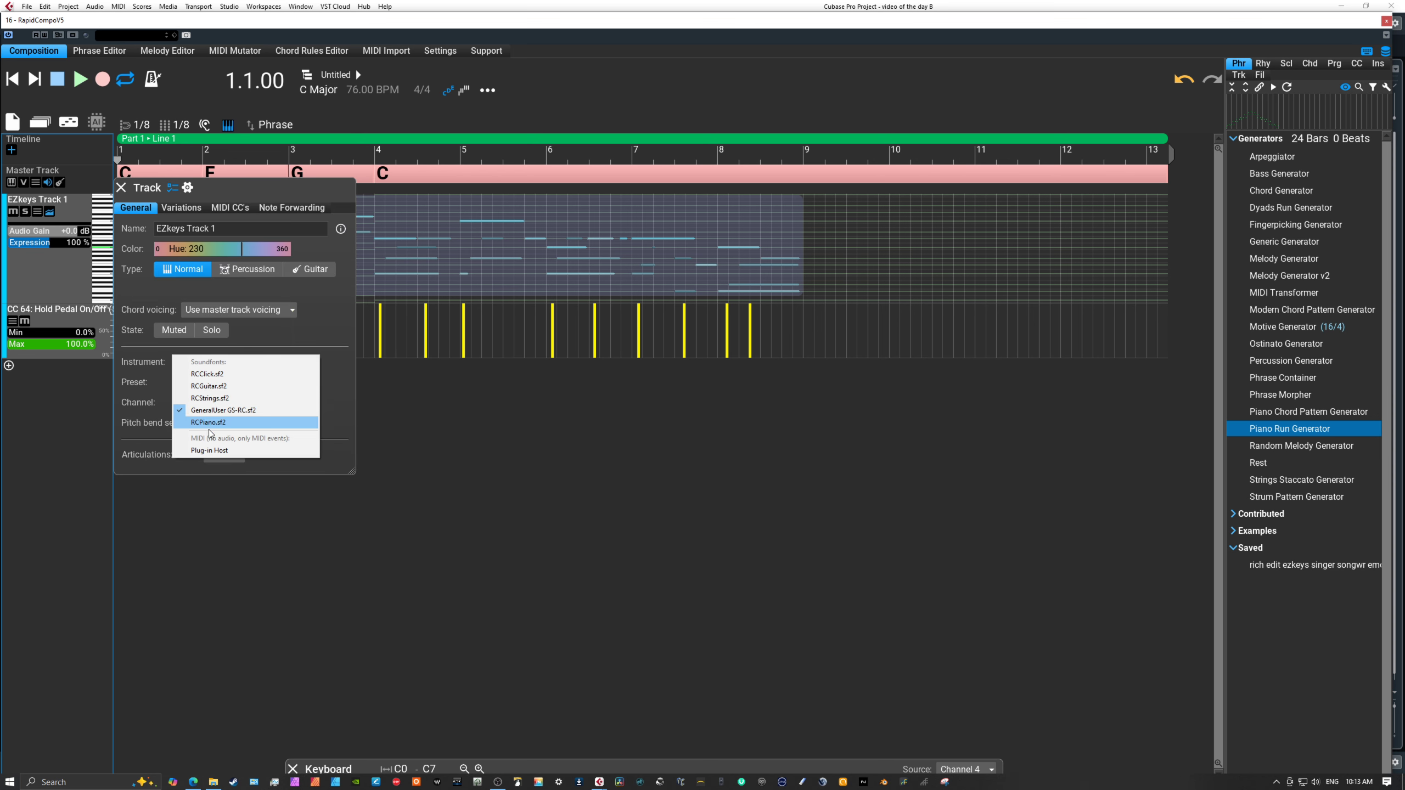
left_click(201, 450)
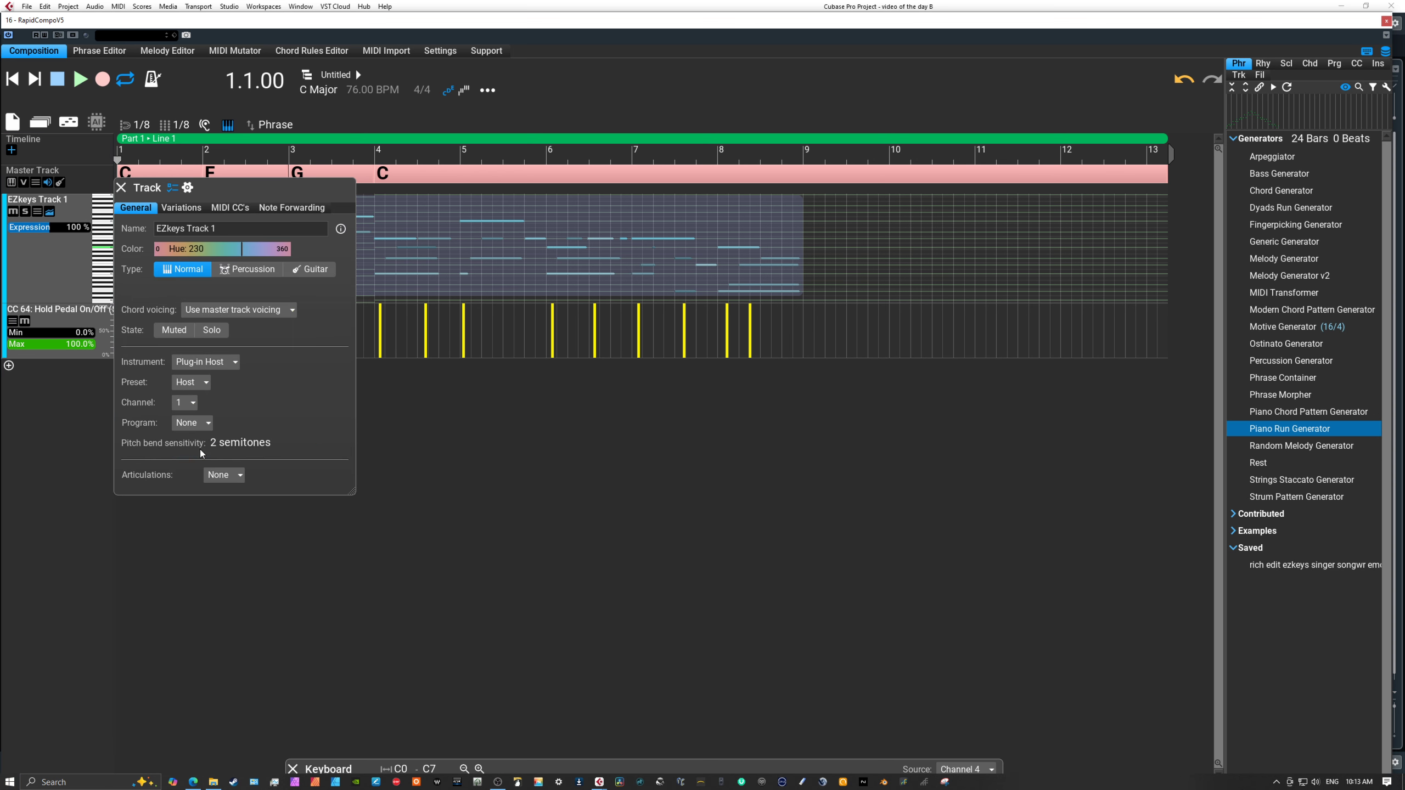
left_click(121, 187)
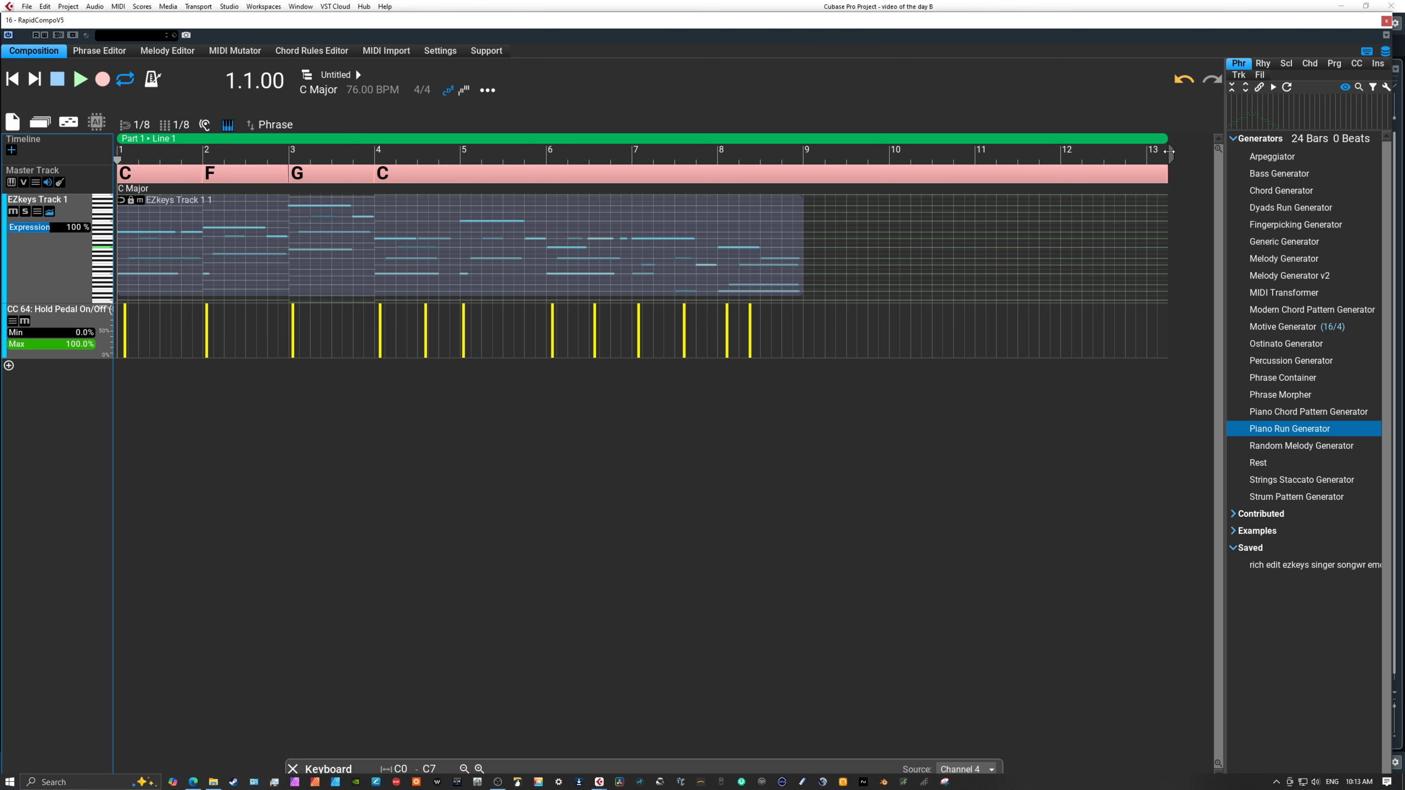
Shorten the composition to eight bars and hide the CC 64 Hold Pedal lane of EZkeys Track 1.
left_click_drag(1170, 151, 806, 158)
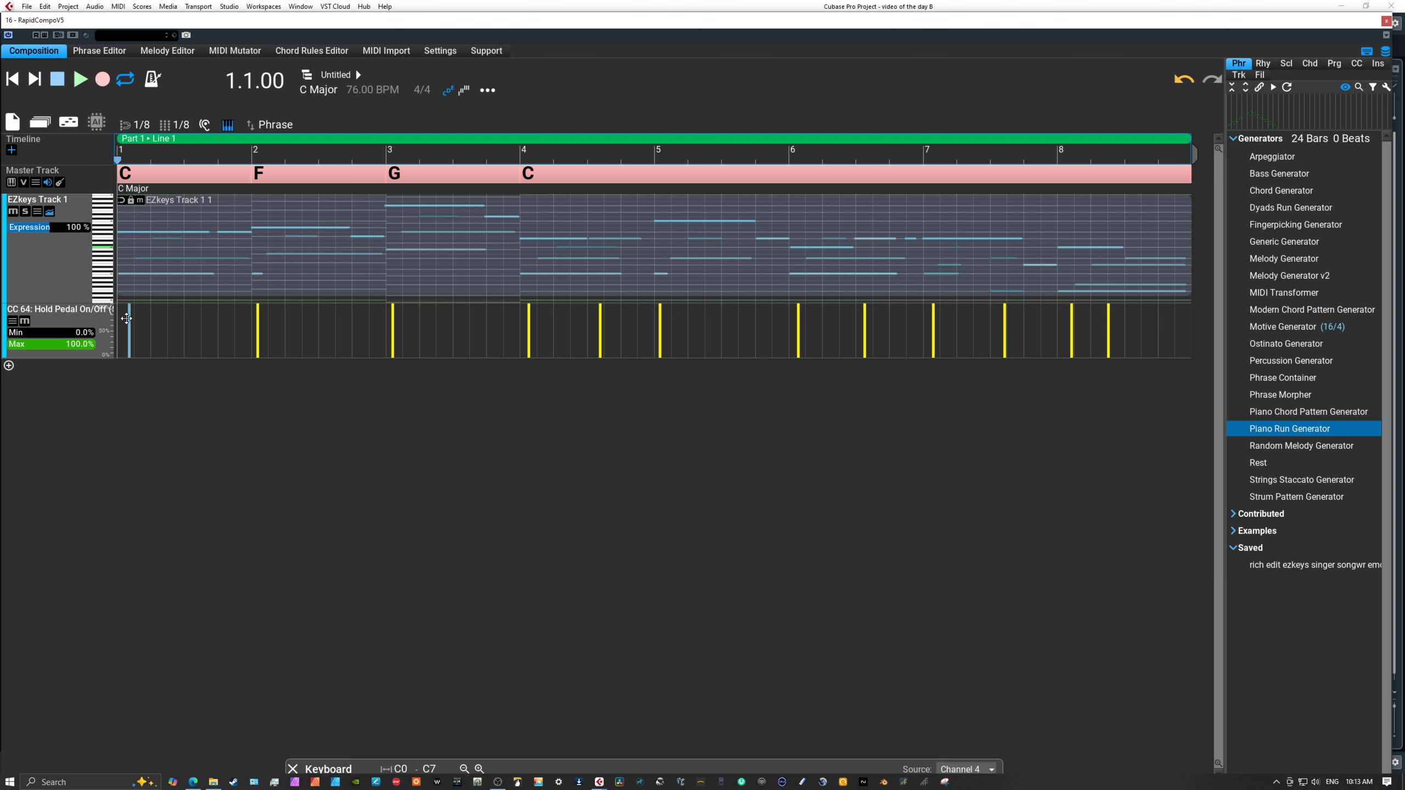
left_click(57, 319)
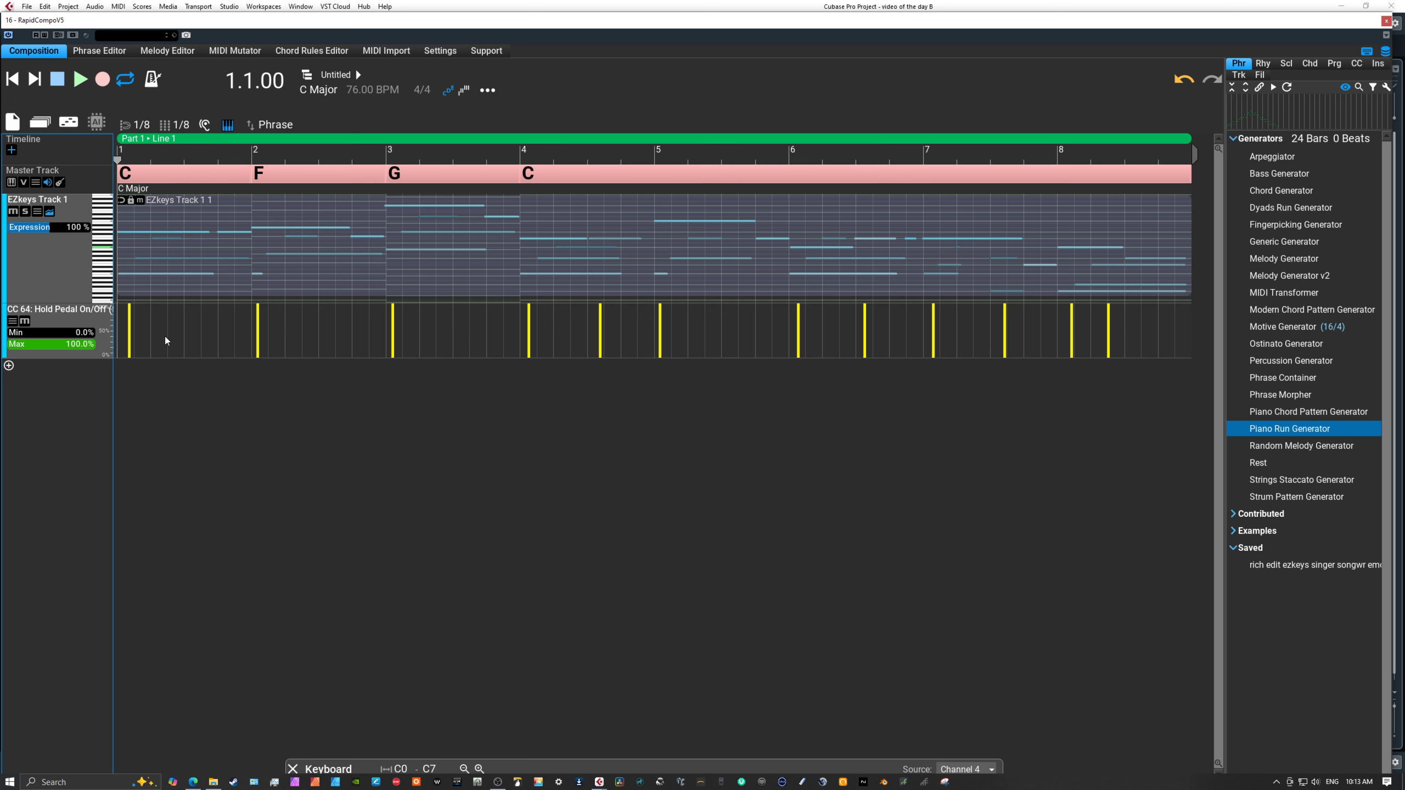
double_click(68, 317)
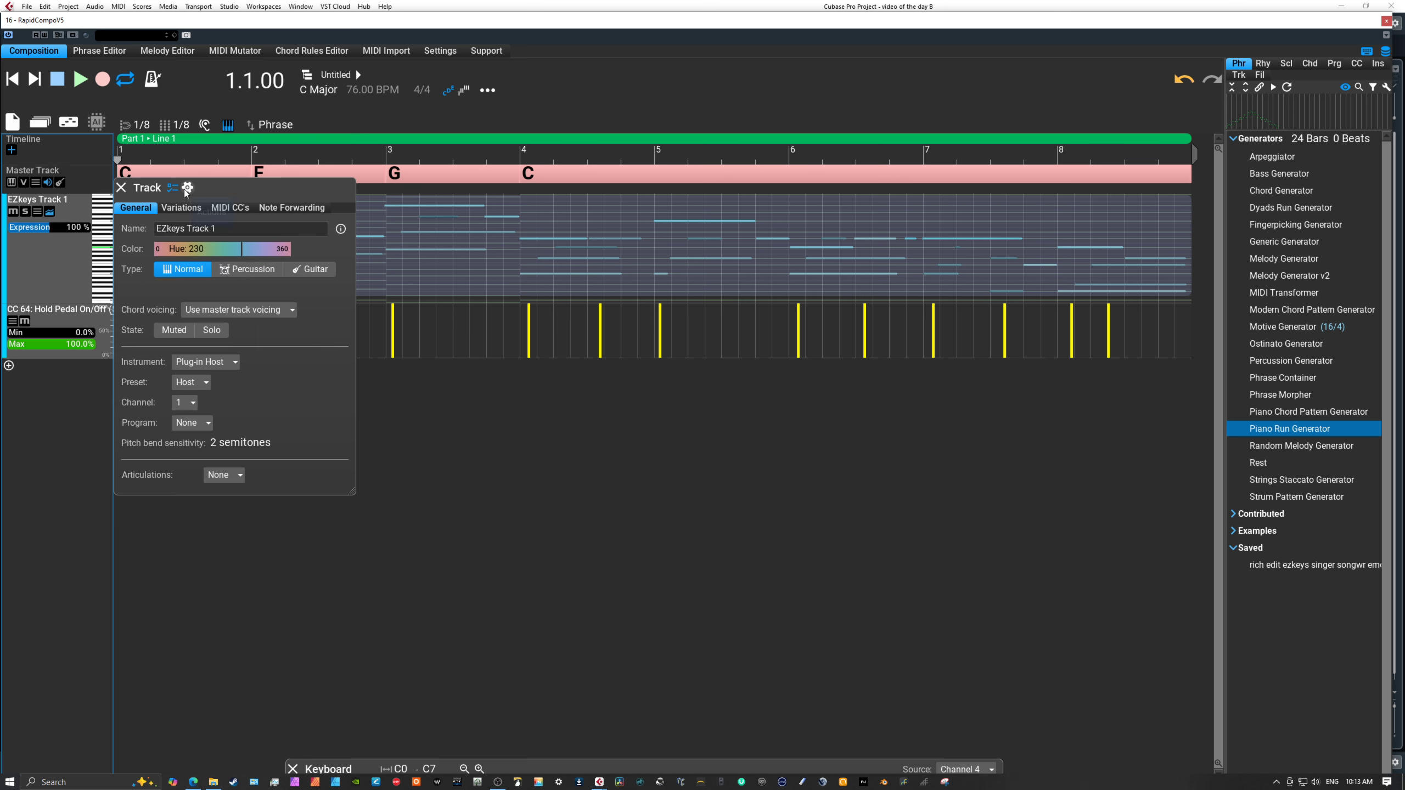
left_click(236, 209)
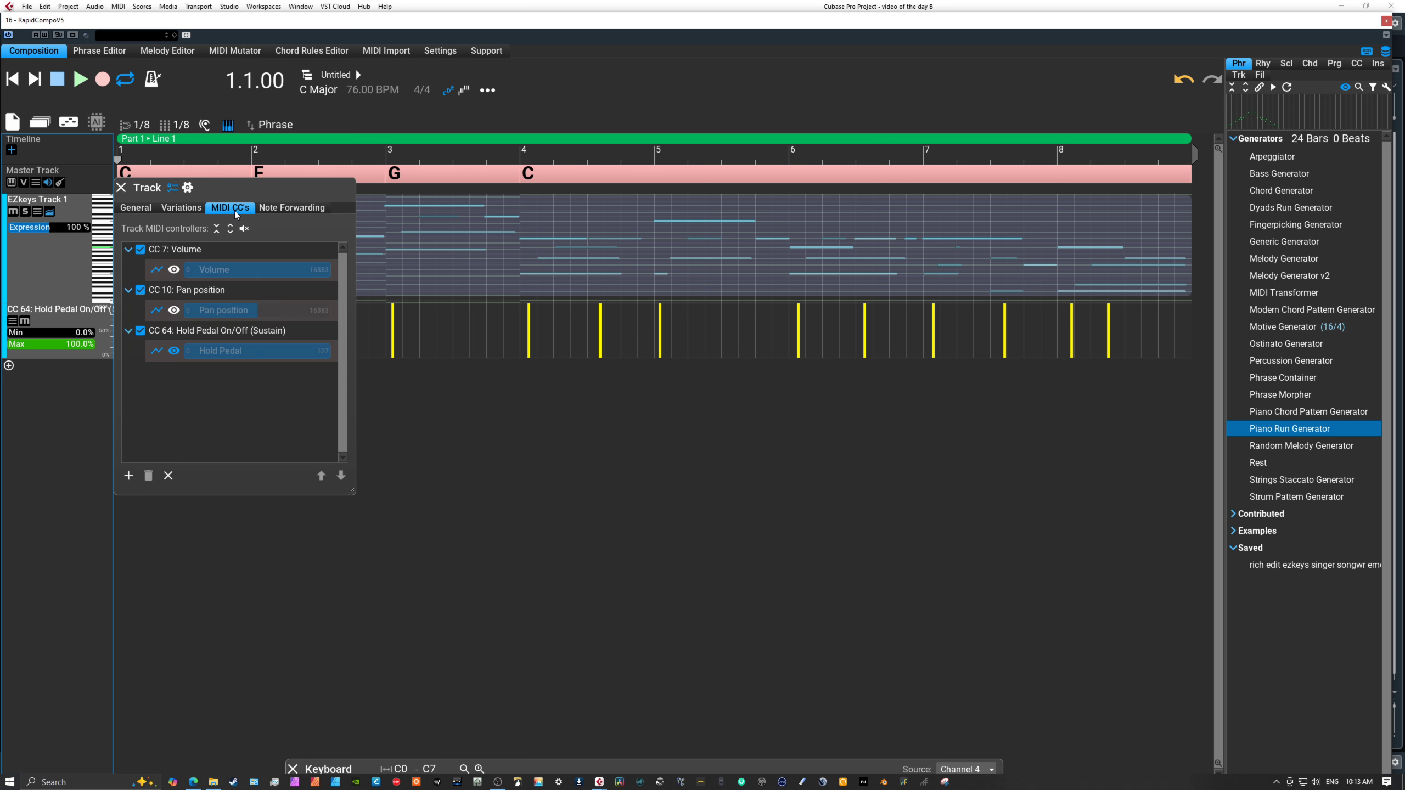
left_click(174, 351)
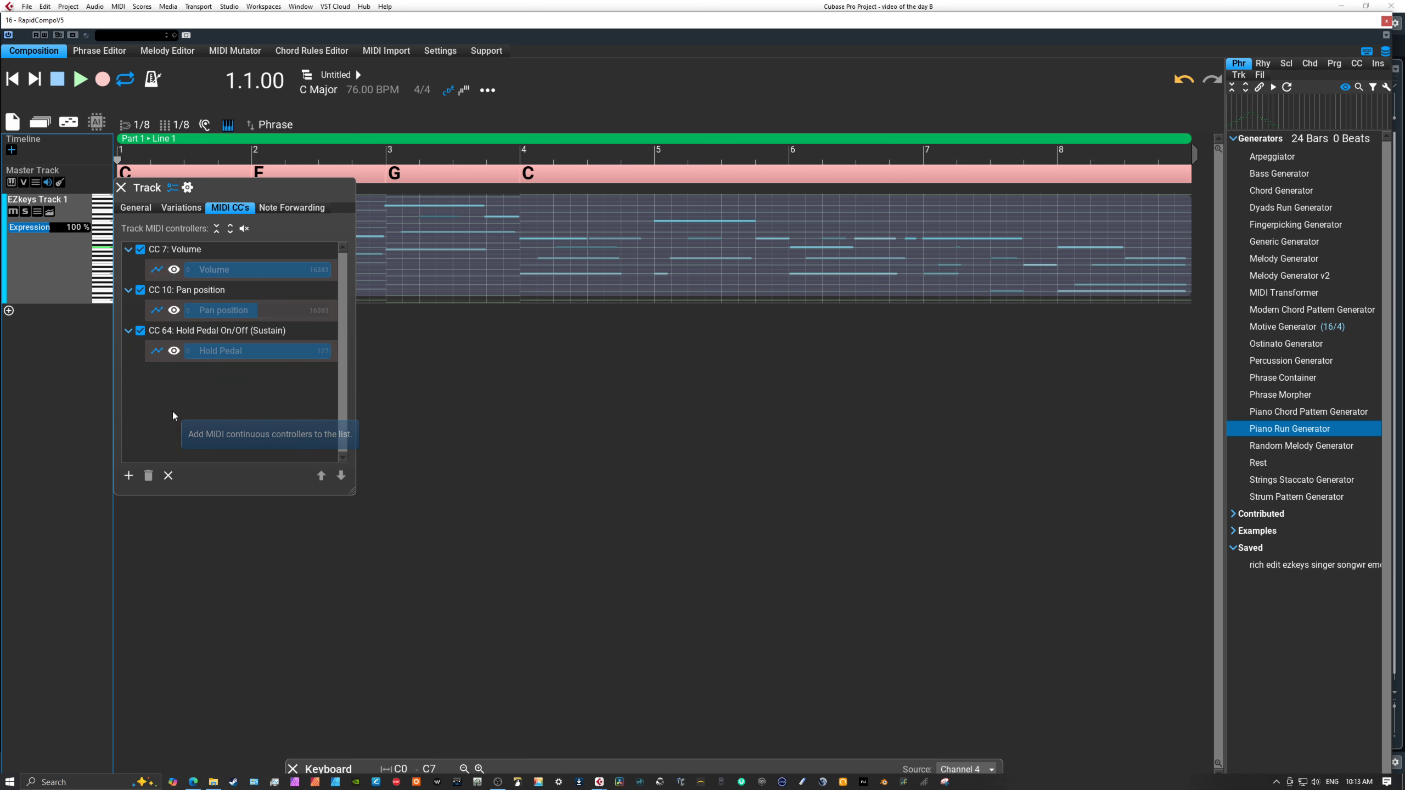
left_click(121, 189)
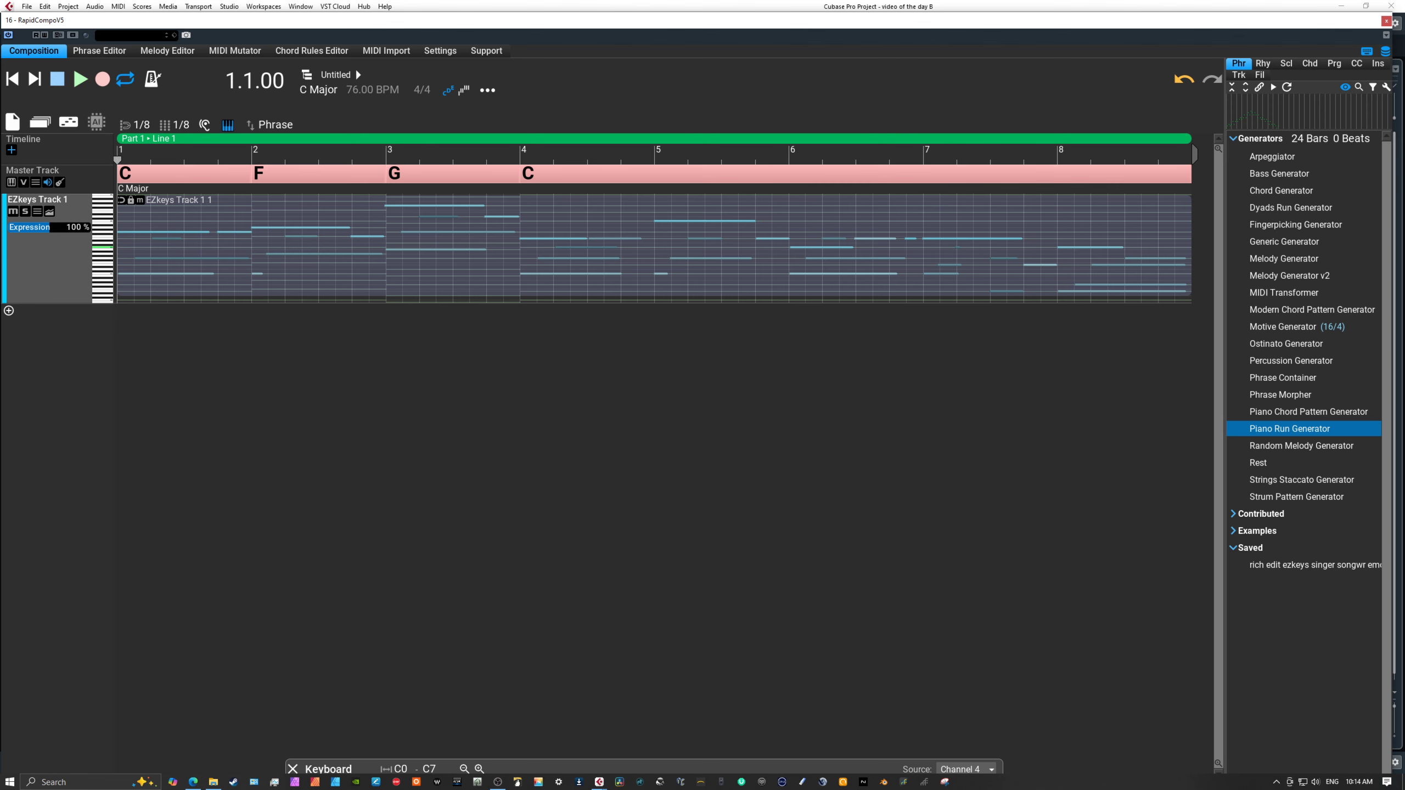
Fill the master track with the chords detected from the EZkeys phrase, and enlarge EZkeys Track 1 into the note editing view.
left_click_drag(1203, 650, 124, 176)
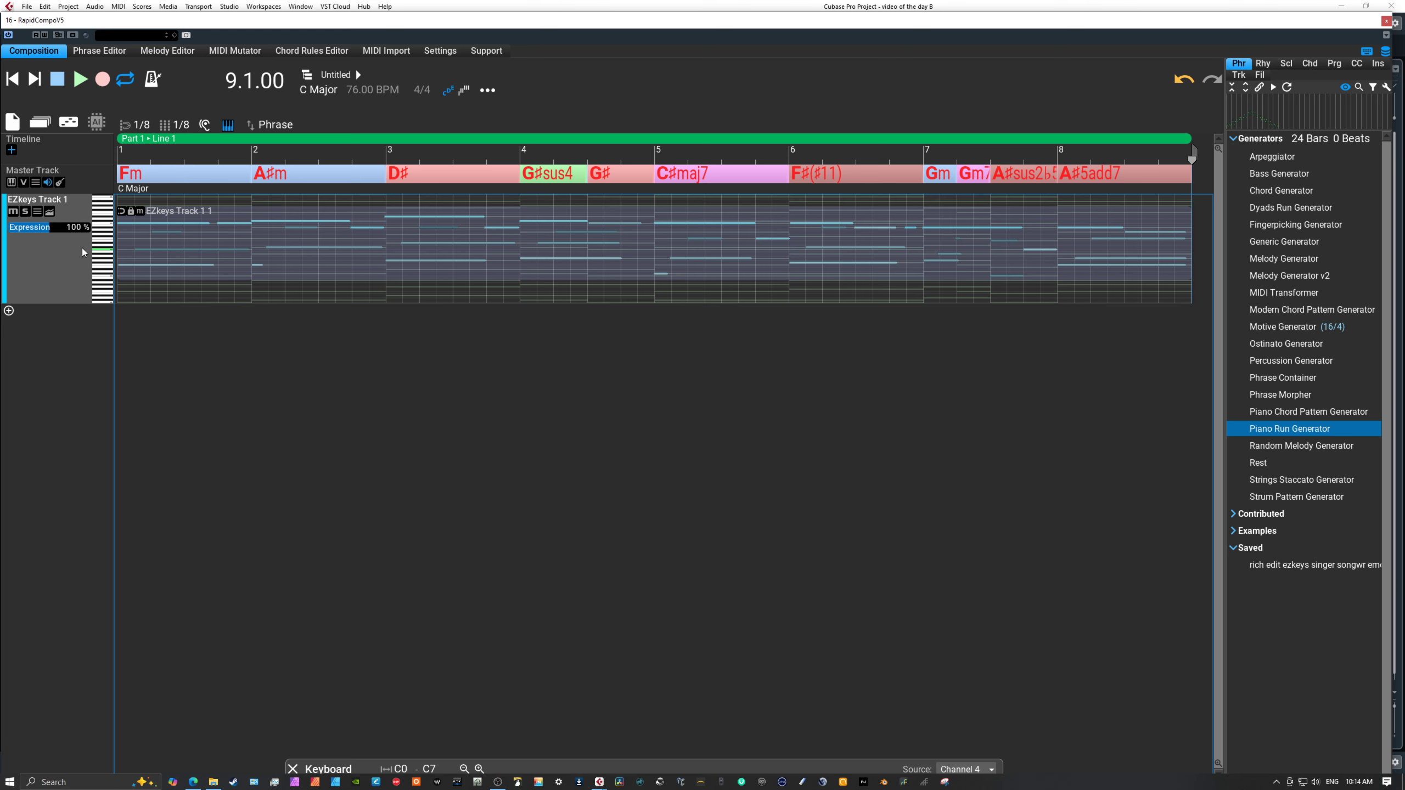
double_click(61, 249)
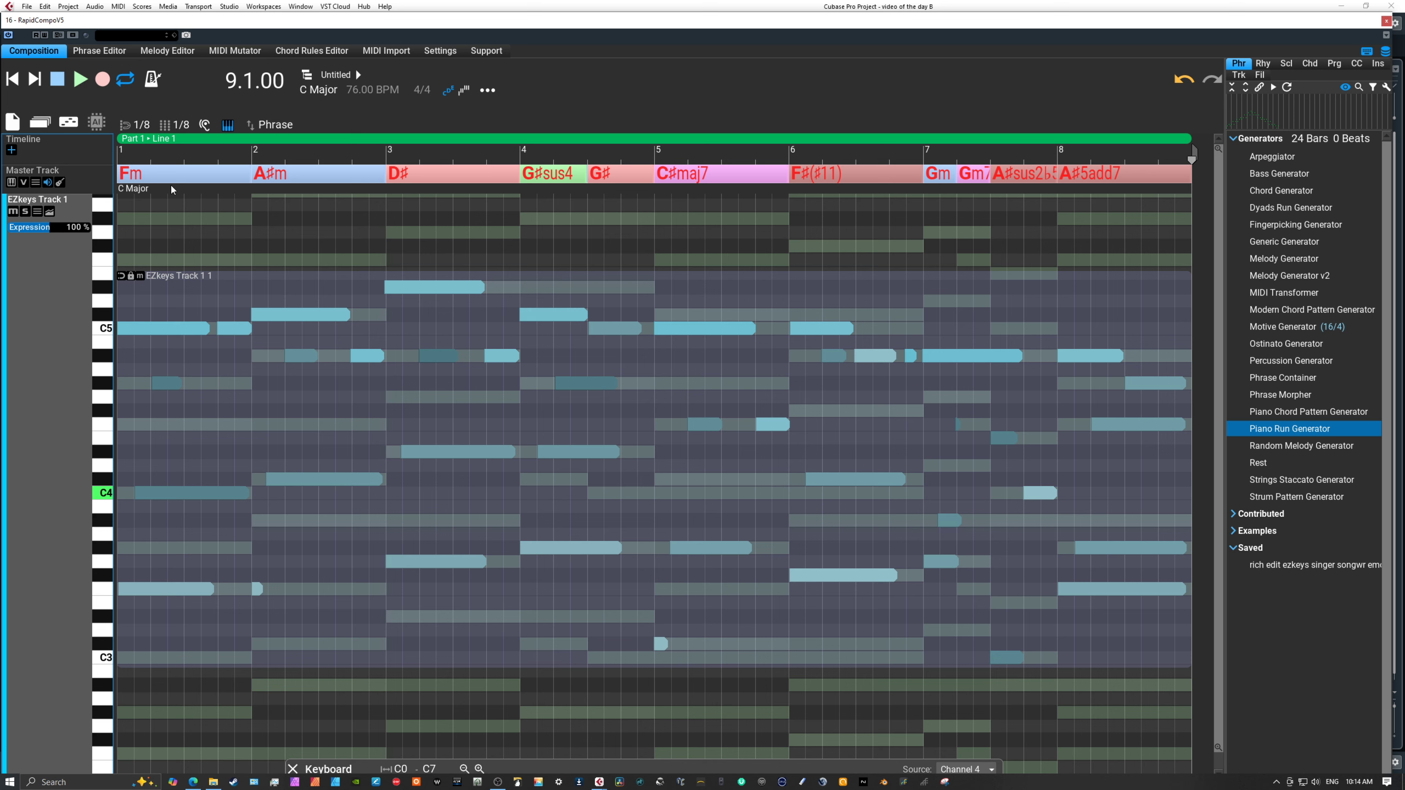
Play the composition from the beginning to hear the EZkeys phrase against the detected chords, and stop playback.
left_click(12, 78)
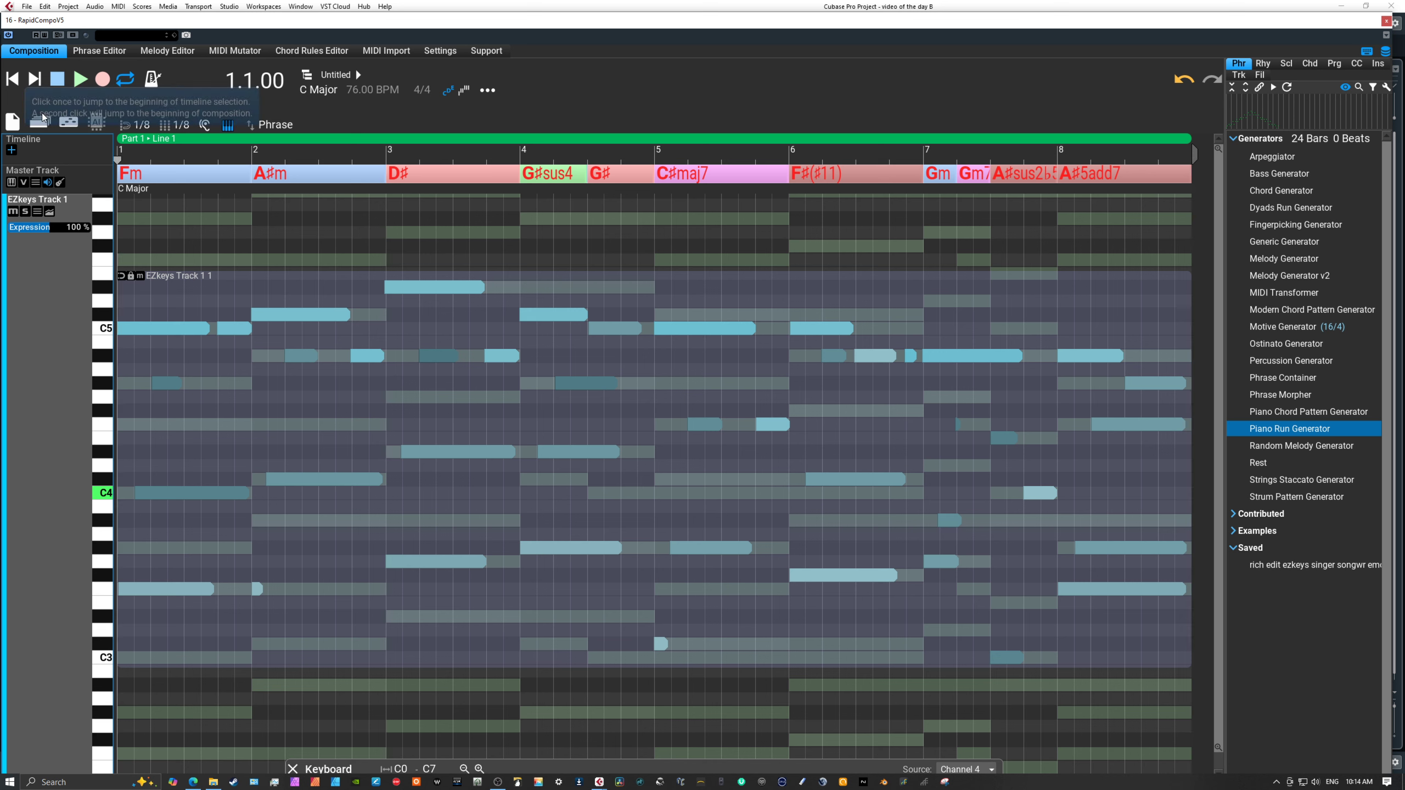
left_click(80, 78)
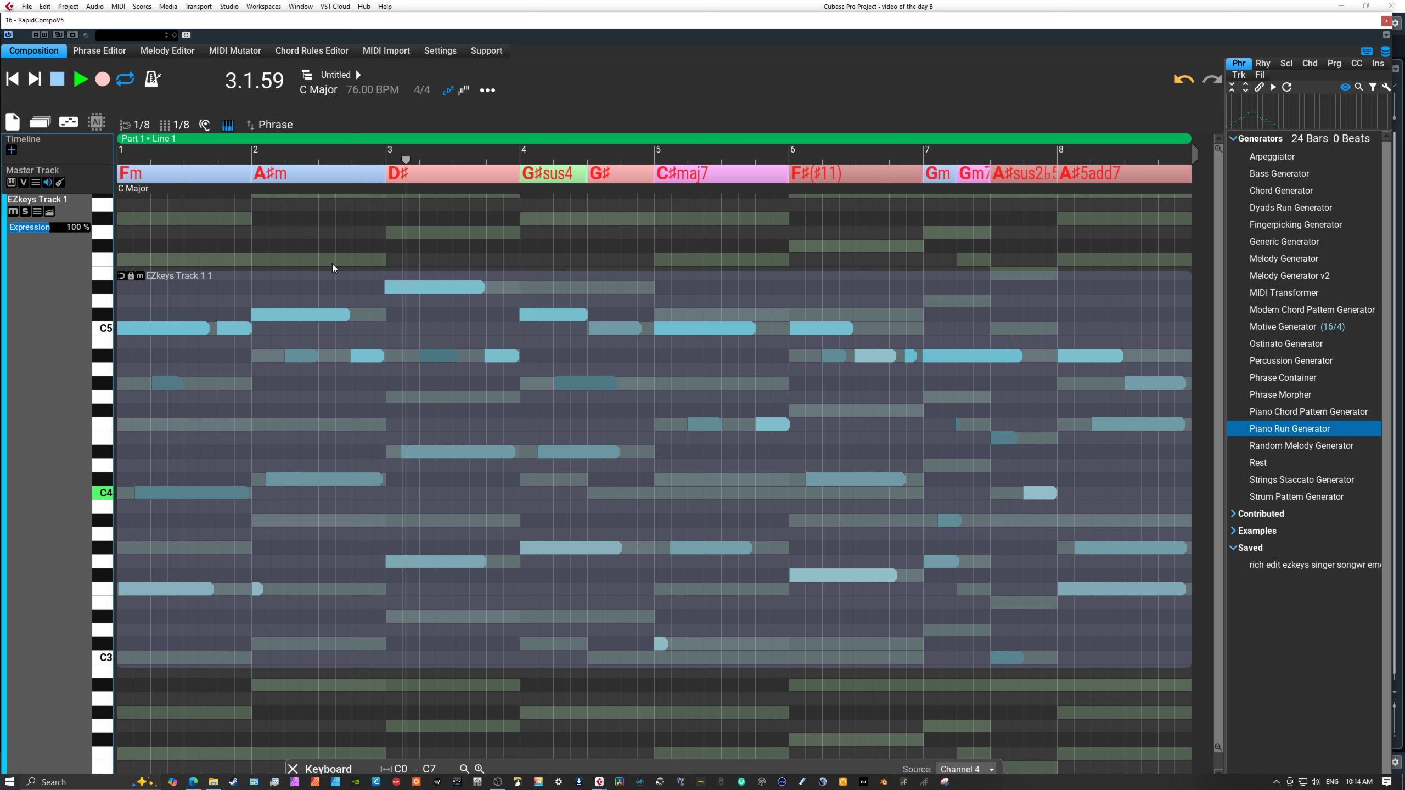
left_click(57, 81)
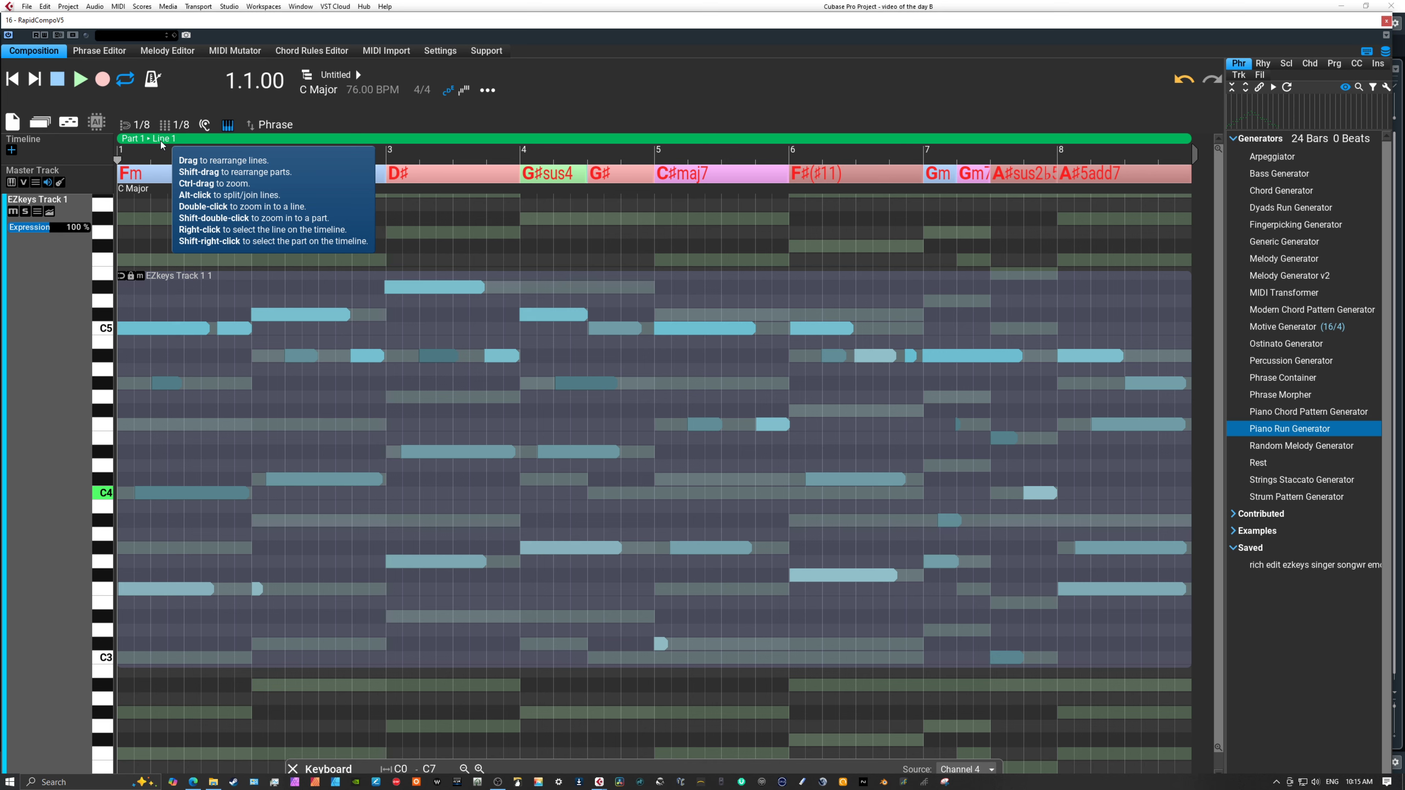
Set the master track scale to F Minor without adapting the chords, and play back the composition.
left_click(122, 189)
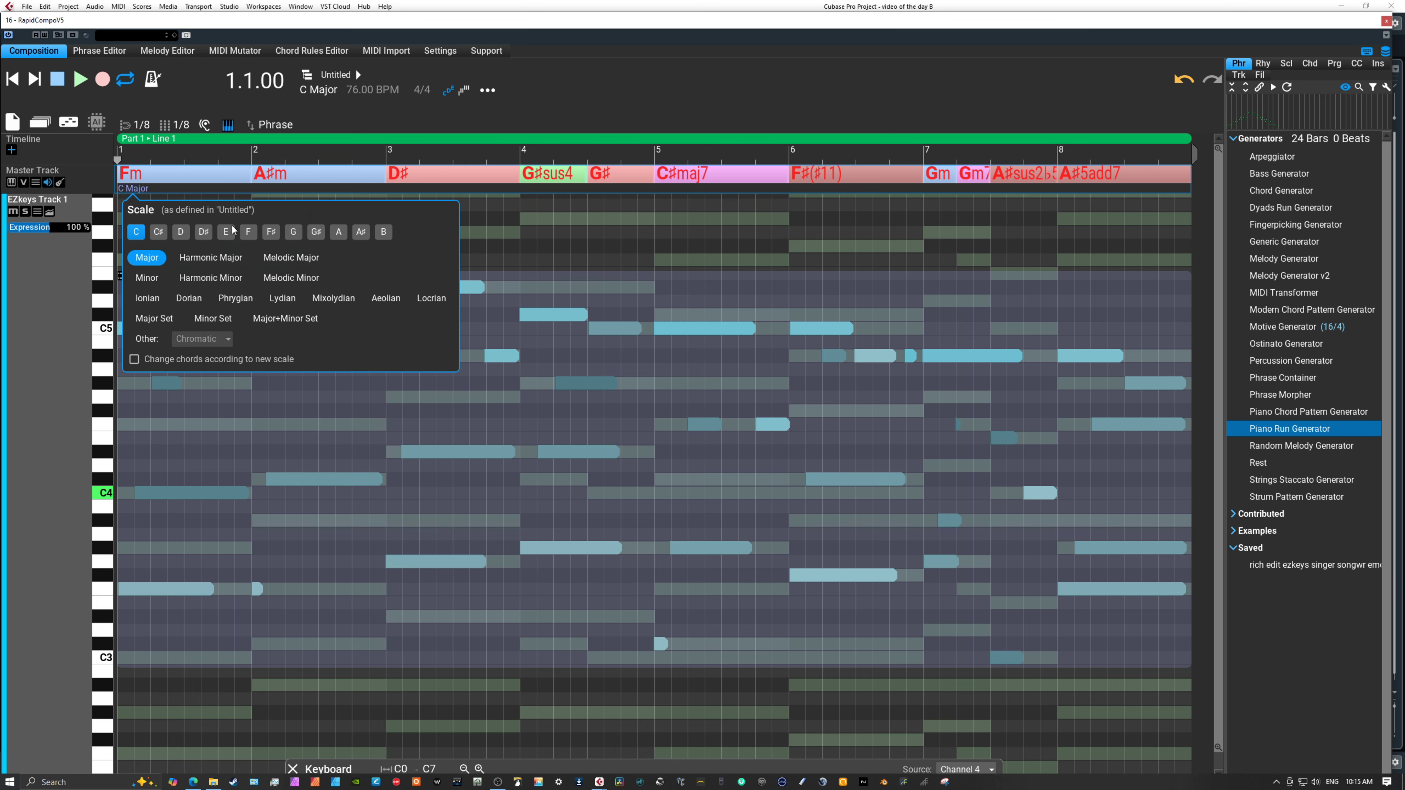
left_click(246, 232)
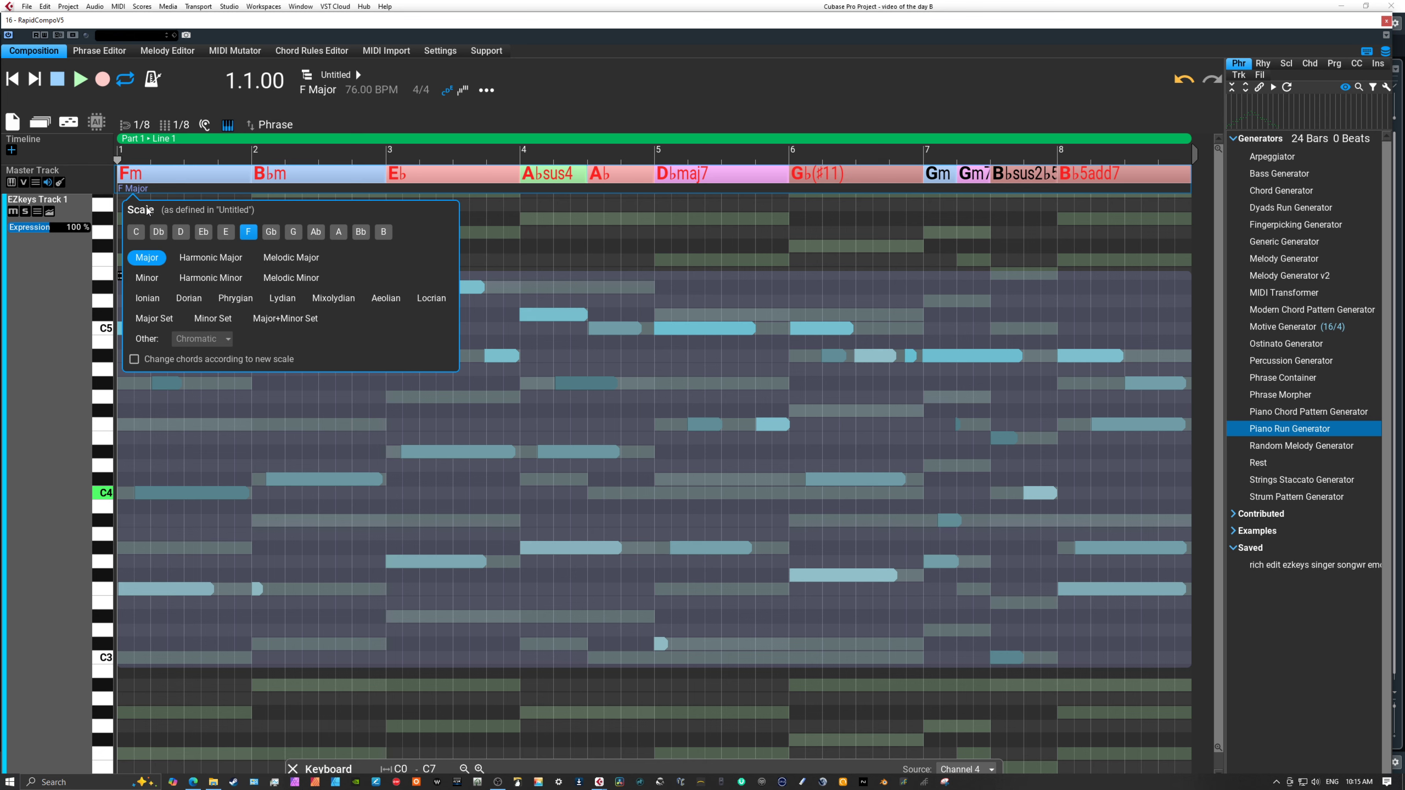
left_click(146, 278)
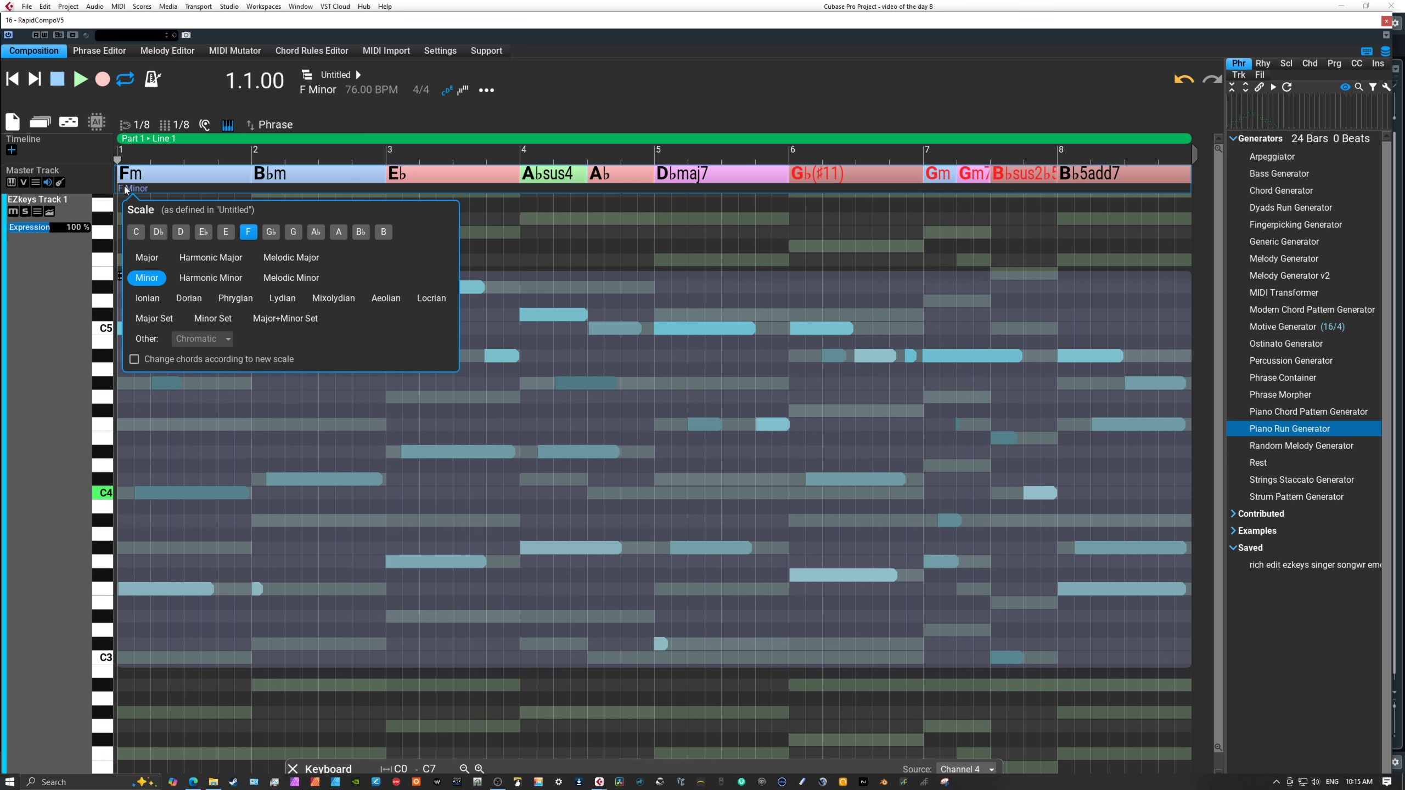
left_click(101, 153)
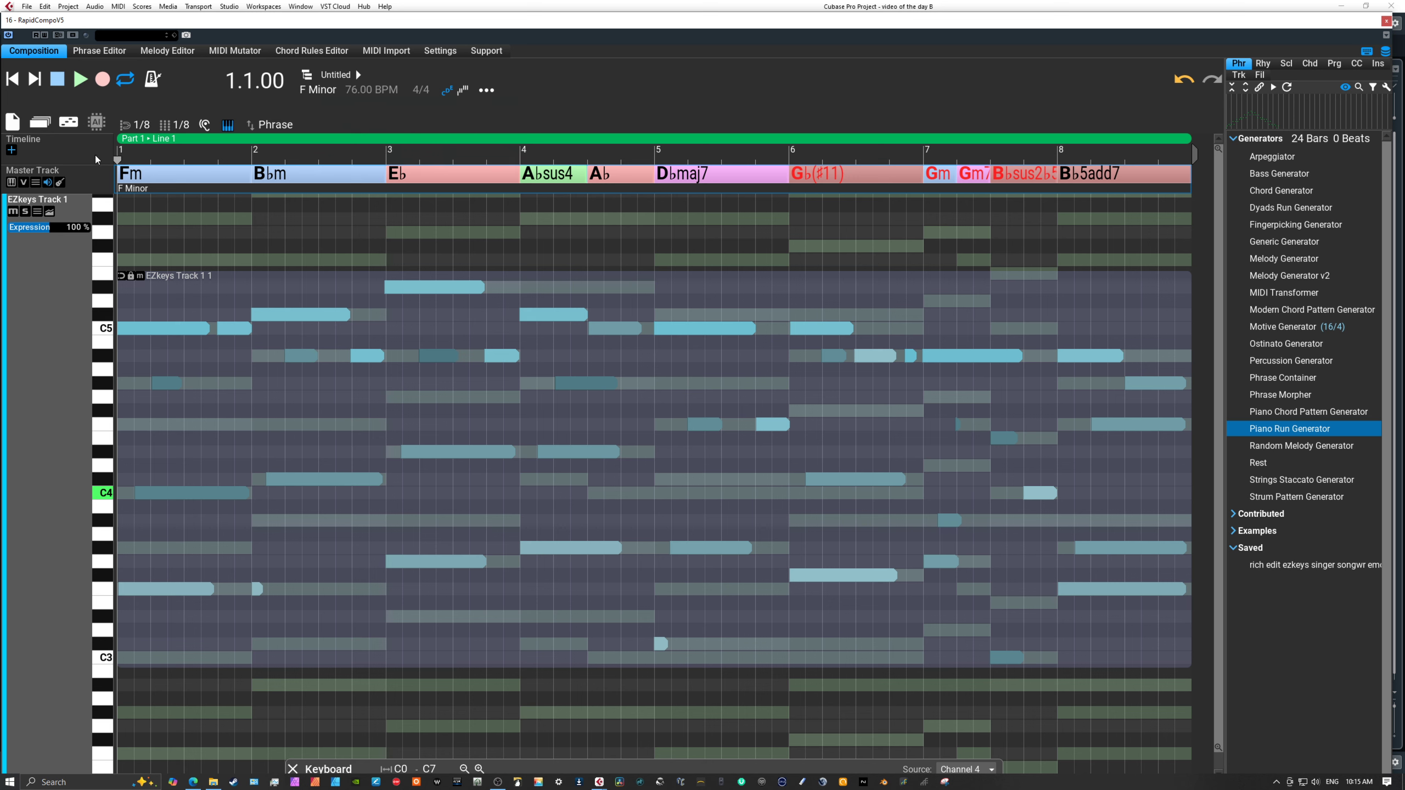
left_click(80, 78)
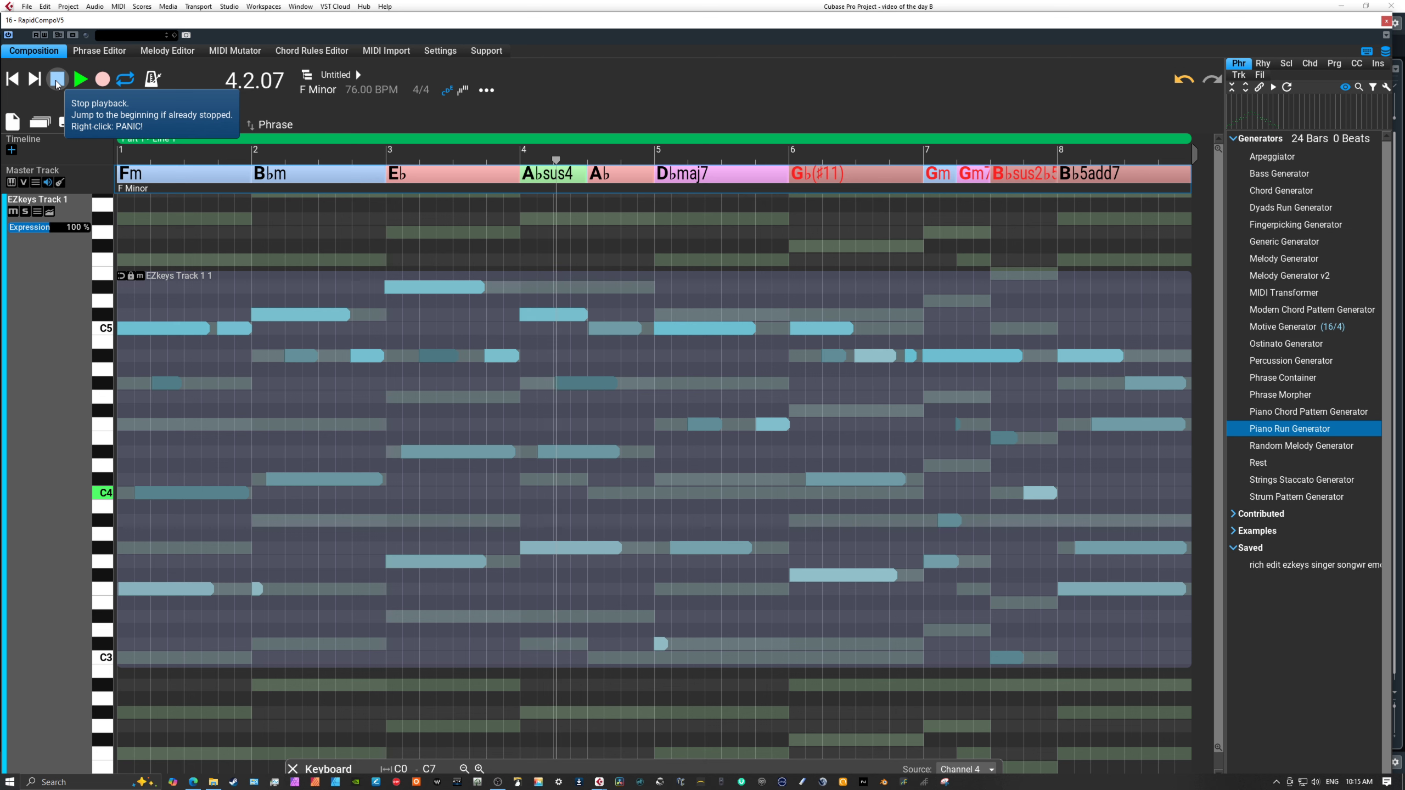
left_click(57, 80)
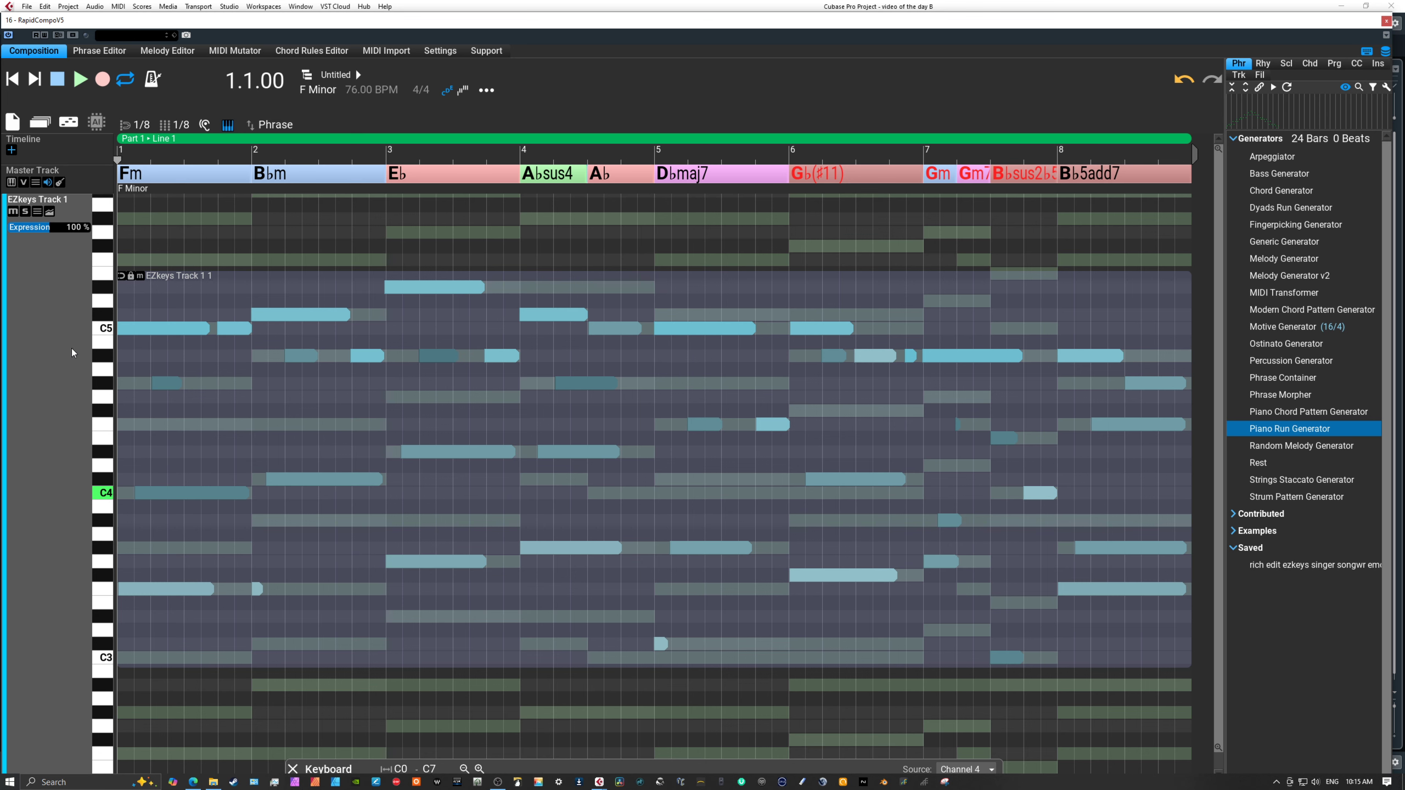
Return EZkeys Track 1 to its compact height, select its phrase and check the available phrase actions.
double_click(53, 318)
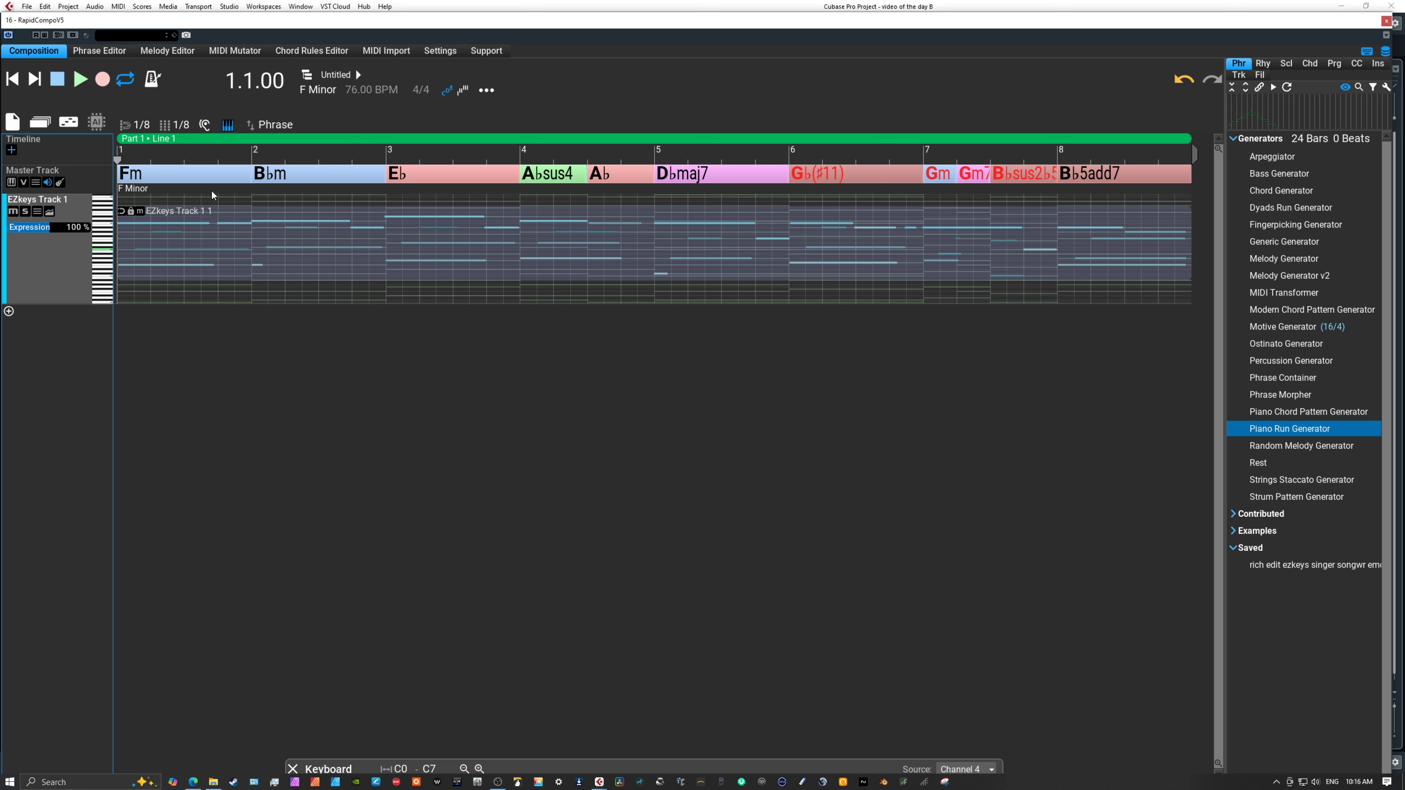
left_click(250, 239)
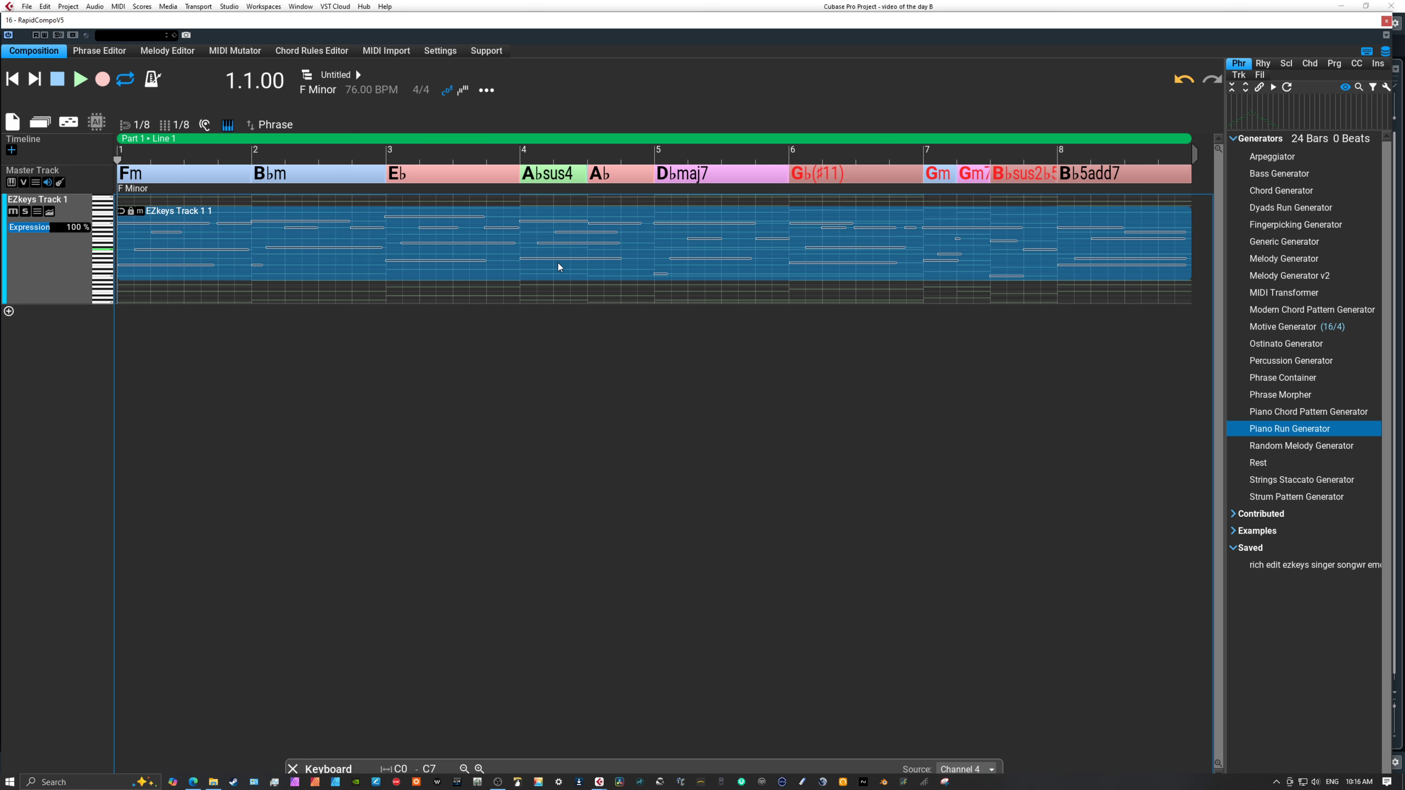
right_click(507, 252)
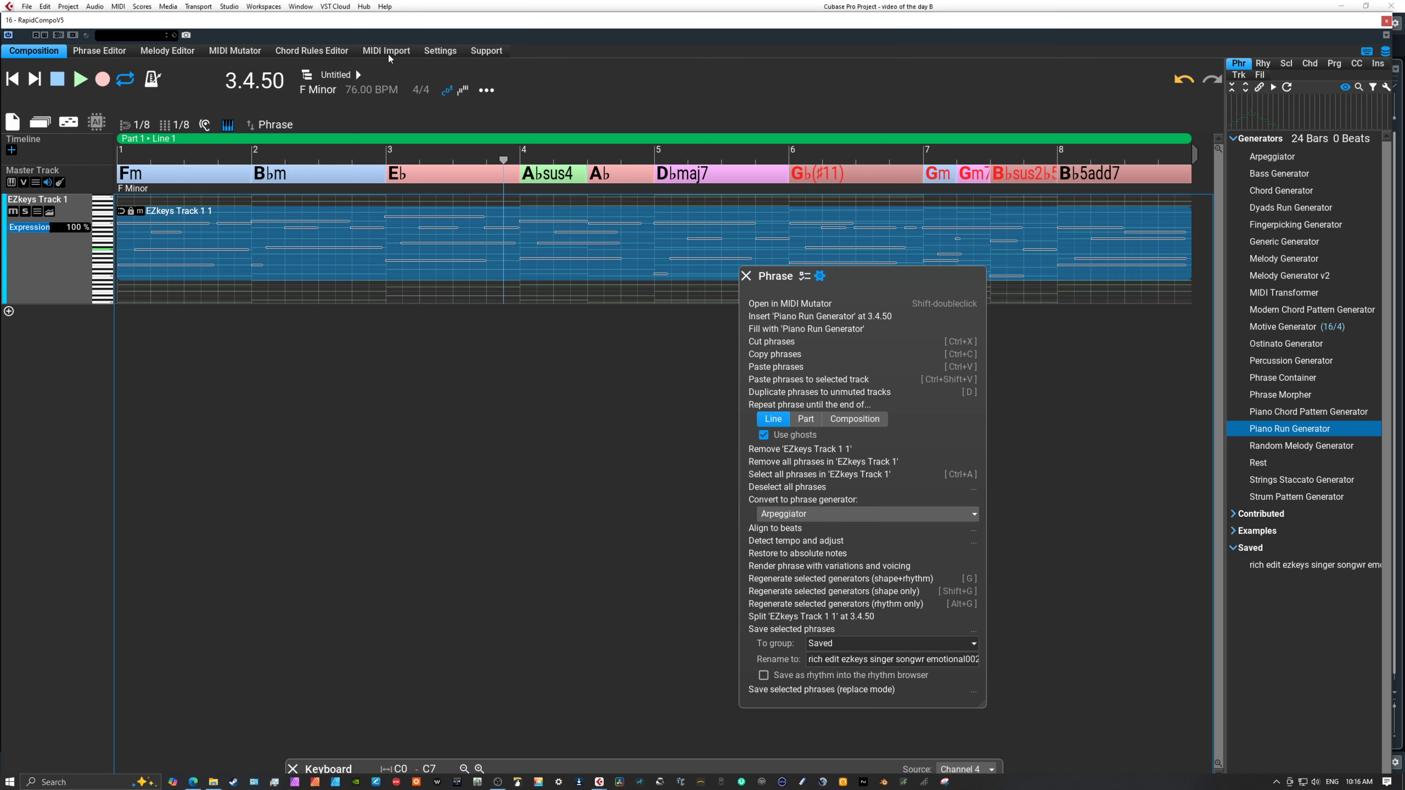
left_click(746, 276)
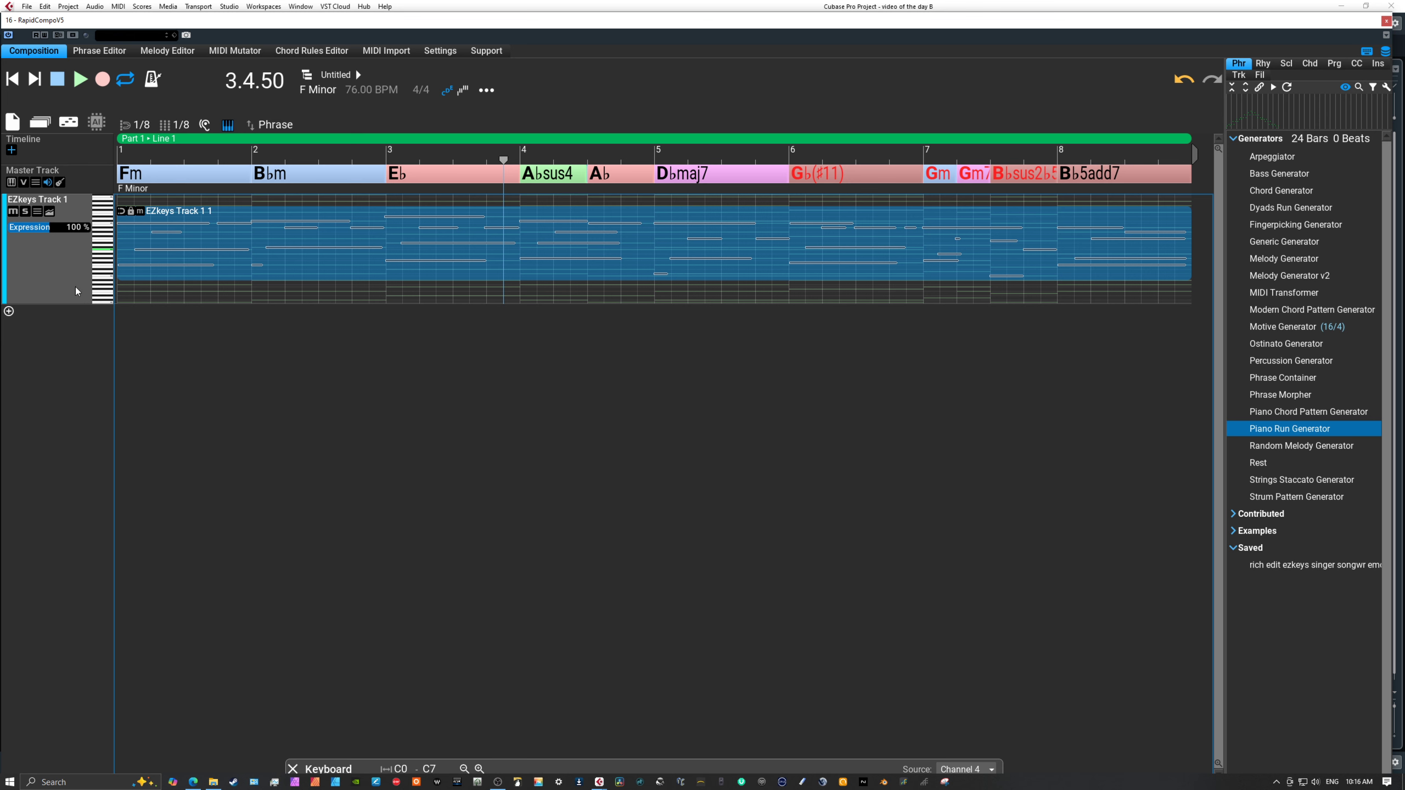
Add a second track, Channel 2, and fill all eight bars with a Bass Generator phrase.
left_click(9, 311)
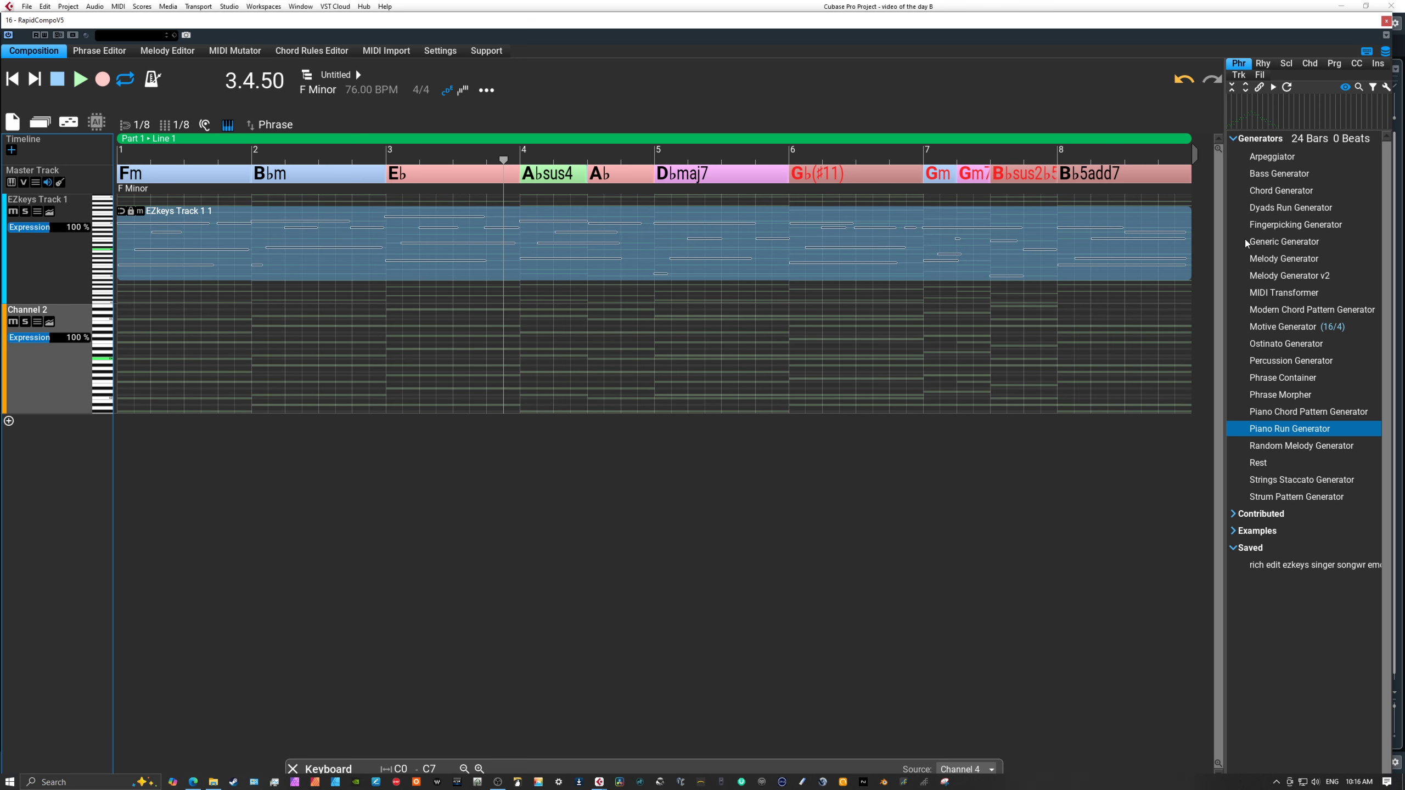
left_click(1275, 175)
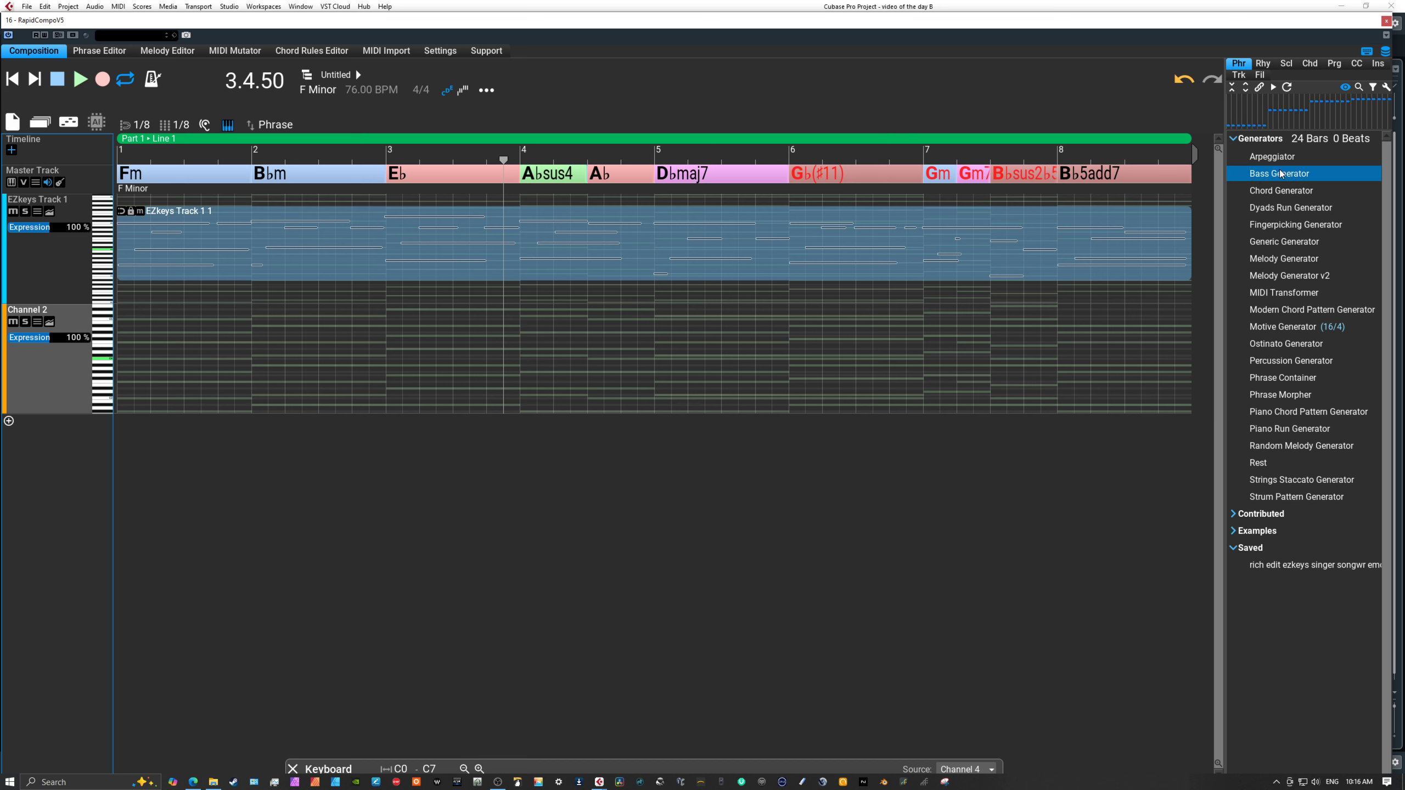
mouse_move(1279, 170)
left_mouse_down()
mouse_move(282, 224)
mouse_move(62, 384)
left_mouse_up()
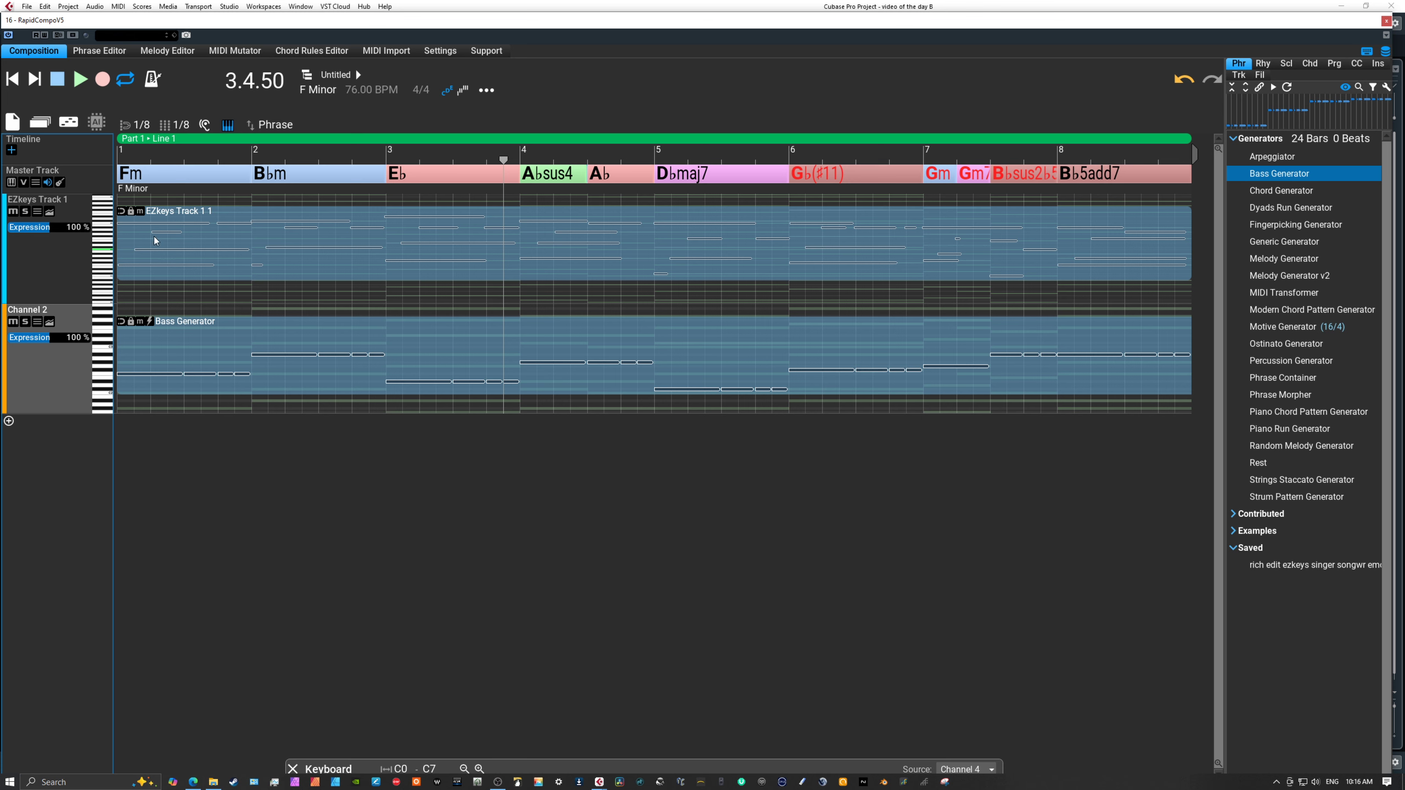
Play the composition from the beginning and lower the Expression of Channel 2 to 32 %.
left_click(11, 78)
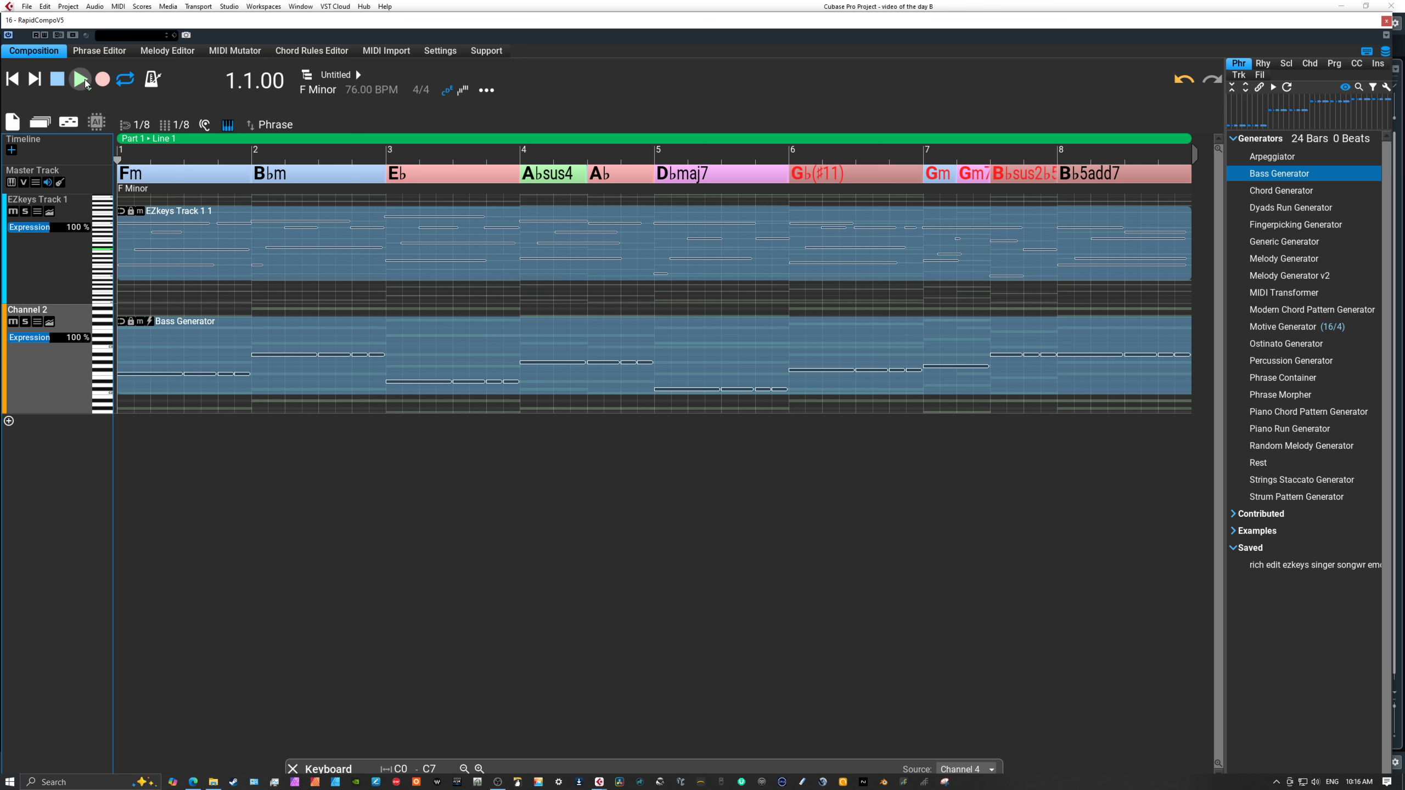
left_click(79, 83)
left_click(79, 83)
left_click(32, 341)
left_click(77, 80)
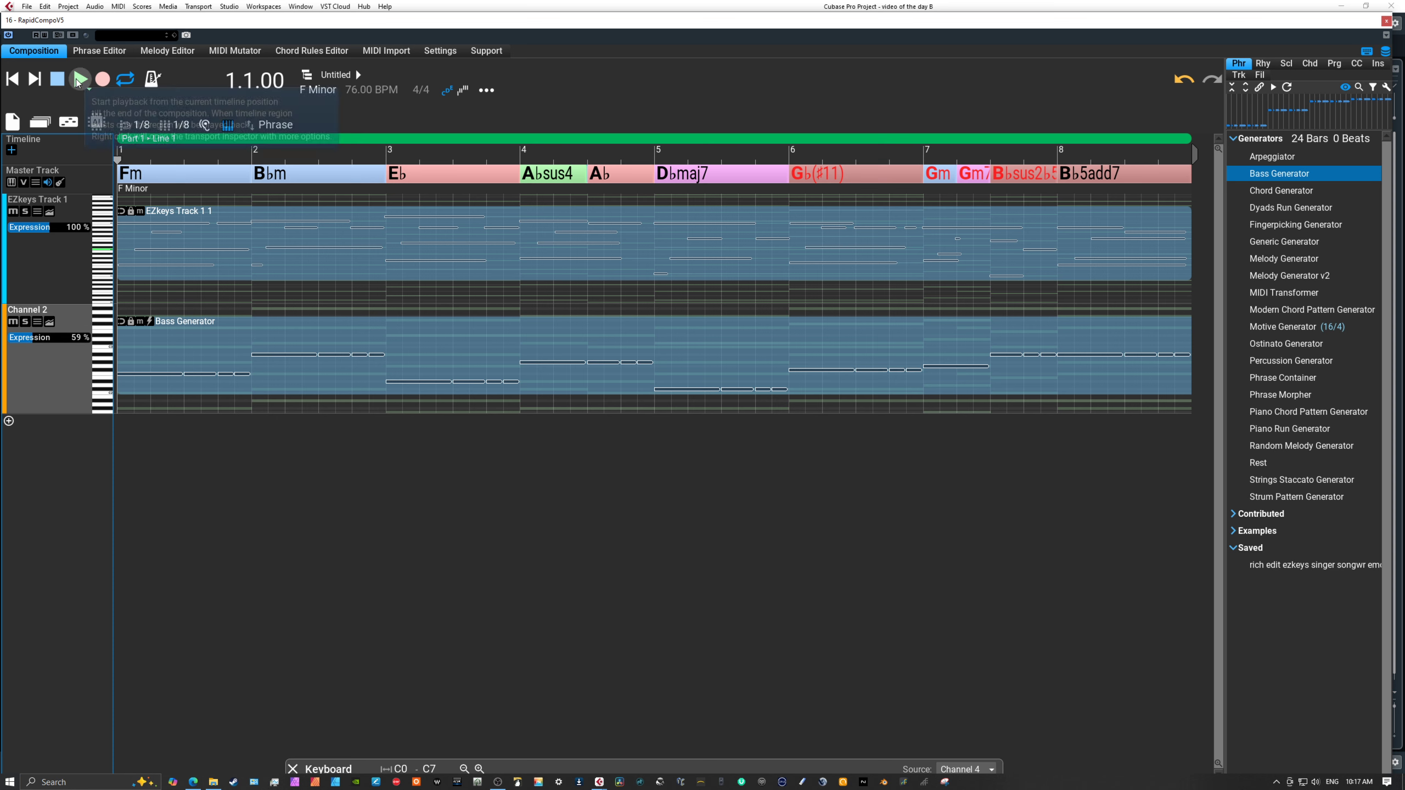
left_click(29, 340)
left_click(22, 341)
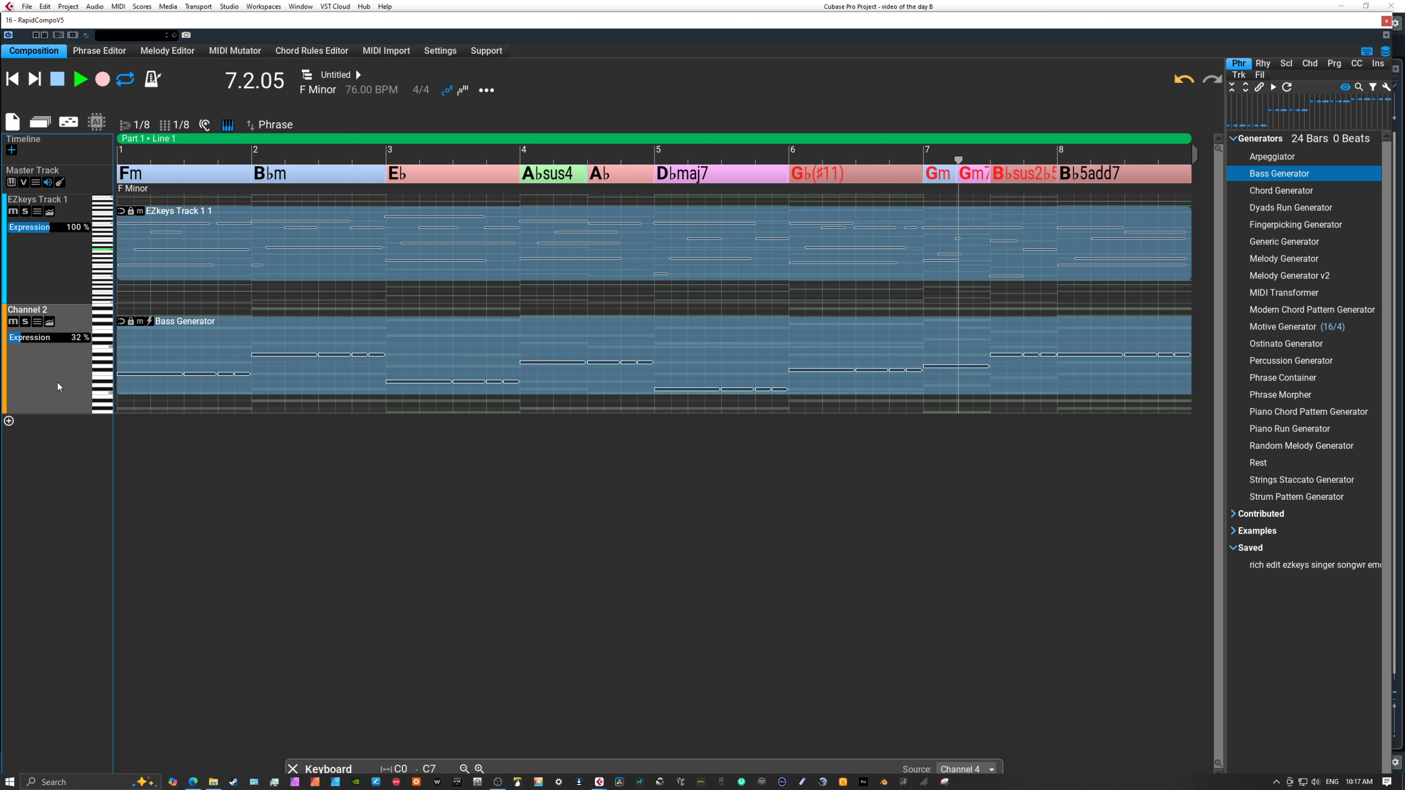
Enlarge Channel 2, stop playback and open its Bass Generator phrase for note editing.
left_click_drag(37, 414, 36, 608)
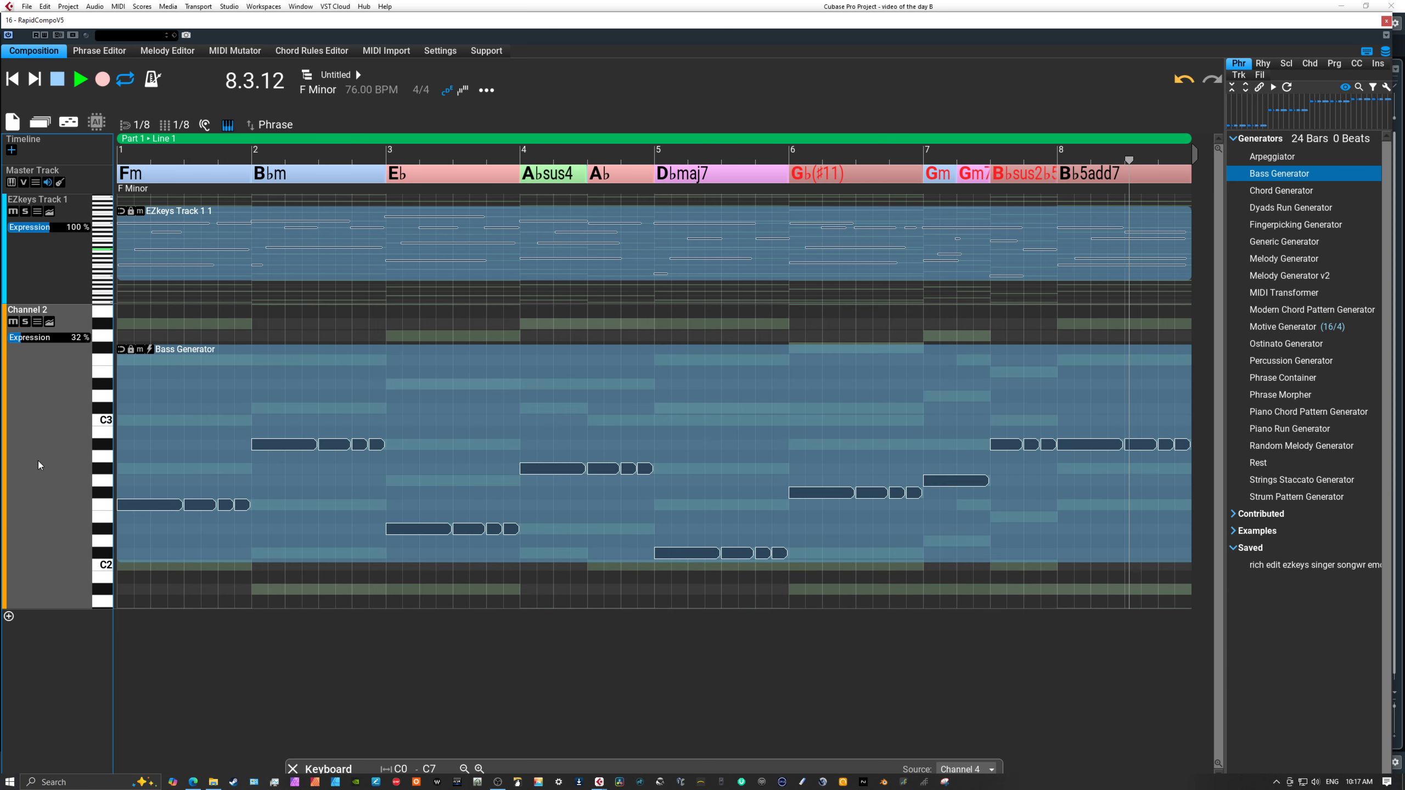
left_click(56, 82)
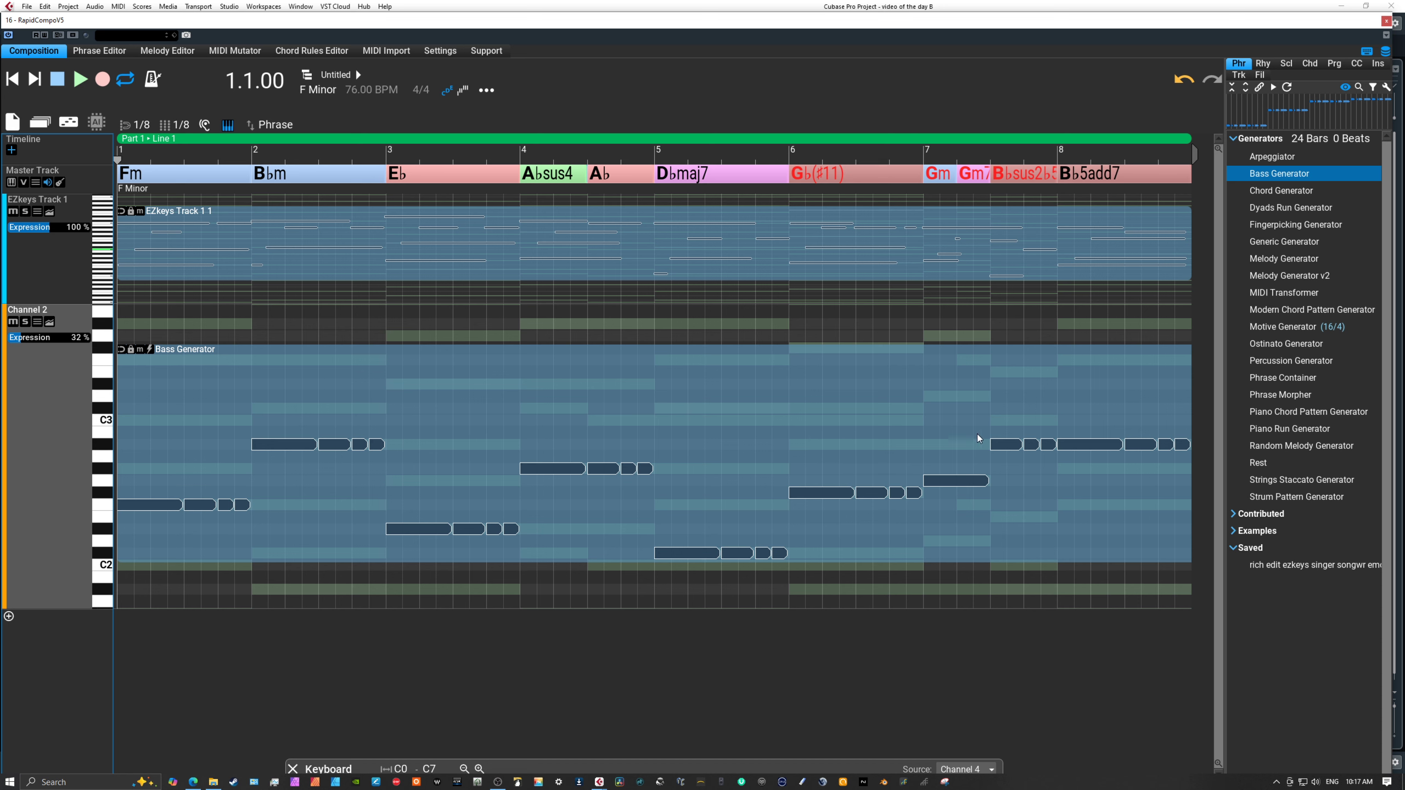
left_click(1009, 435)
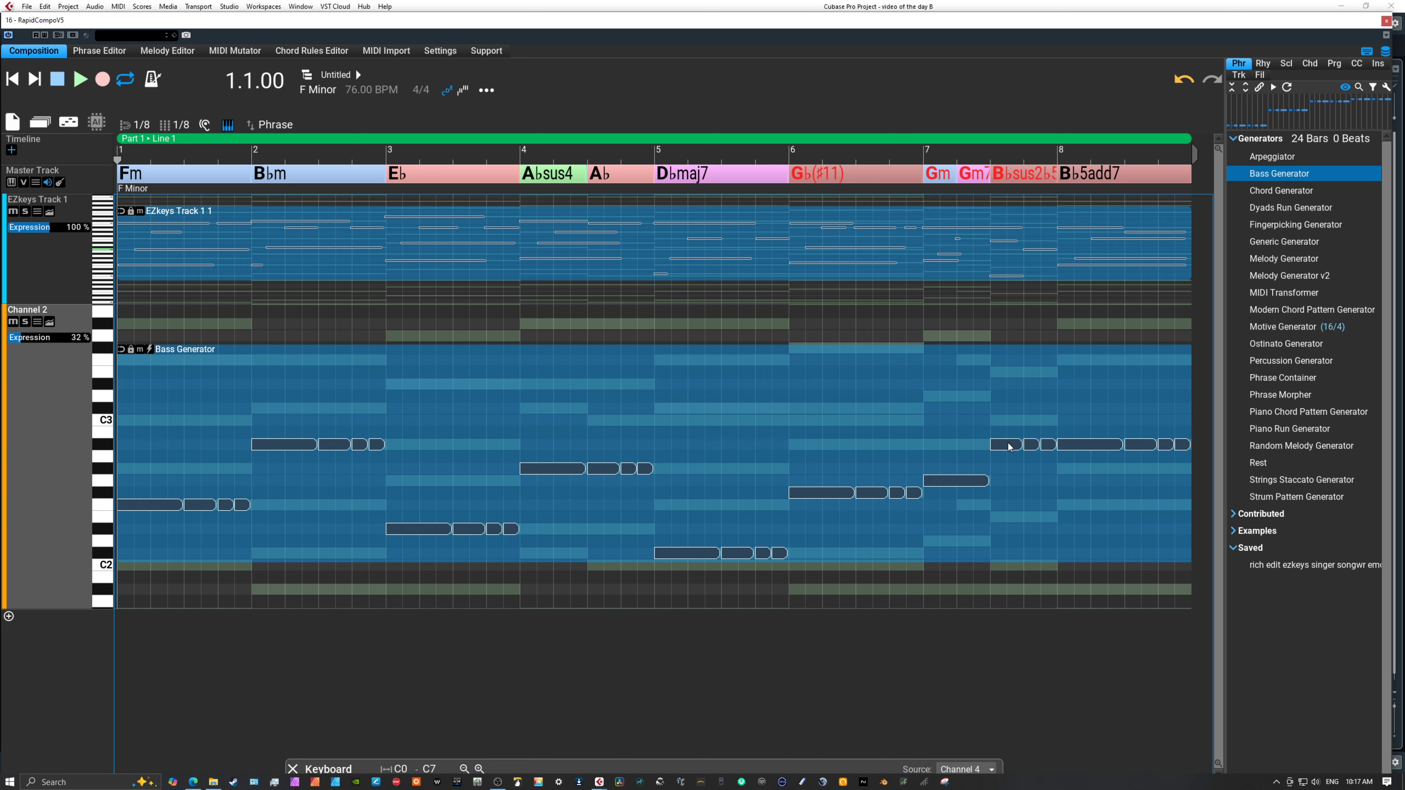
double_click(998, 430)
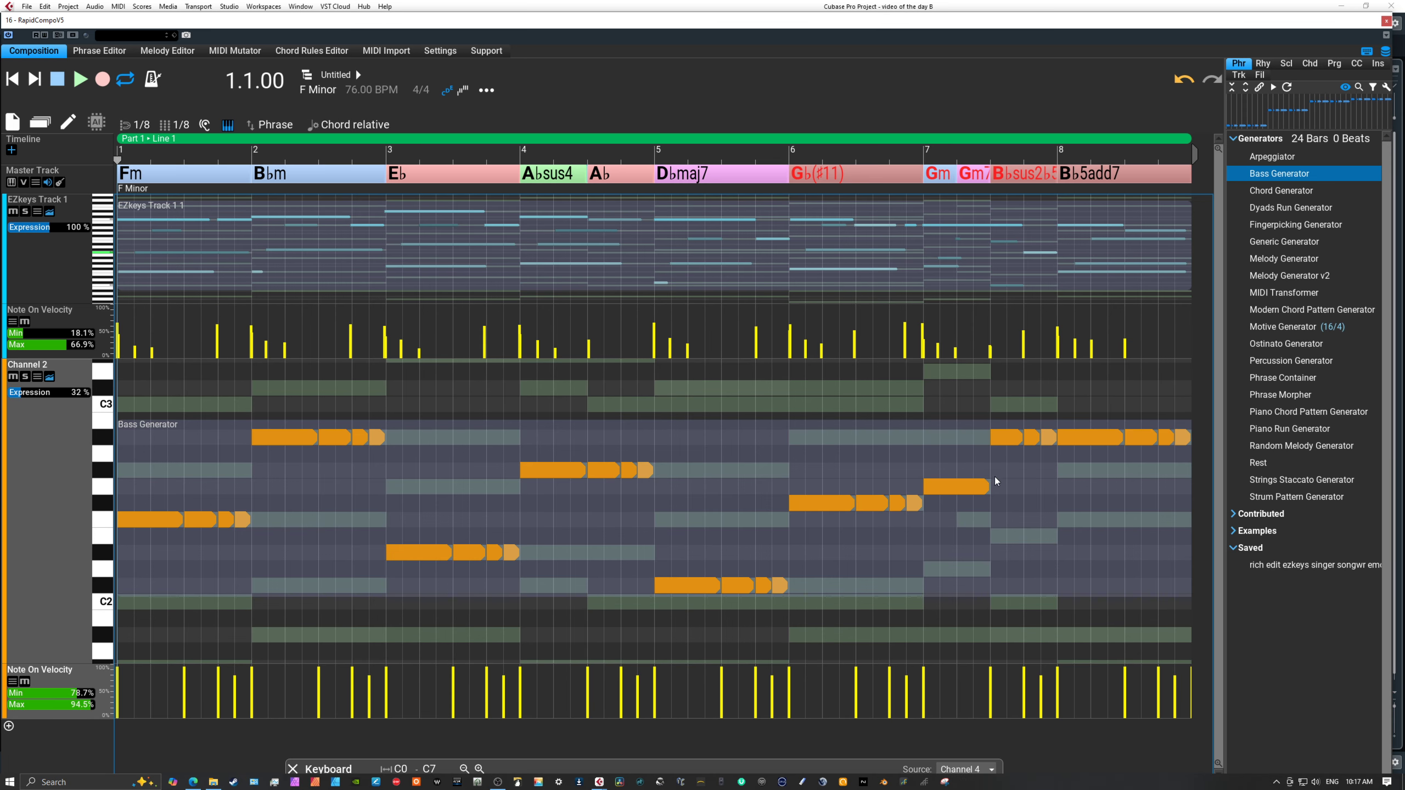
Select the bass note under the Gm chord in bar 7, leave it at its pitch, and play back from 6.3.00.
left_click(969, 490)
left_click_drag(965, 522, 966, 491)
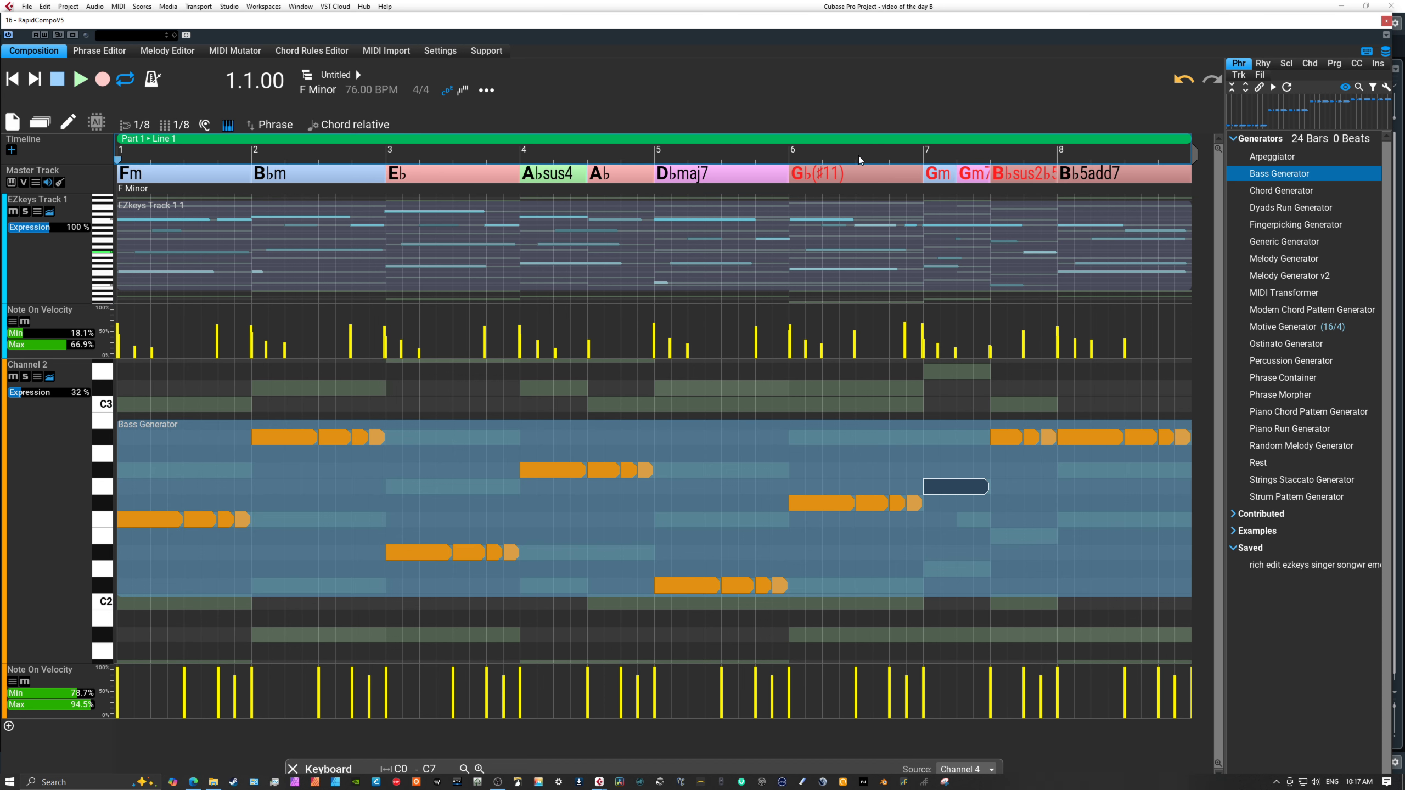
left_click(858, 159)
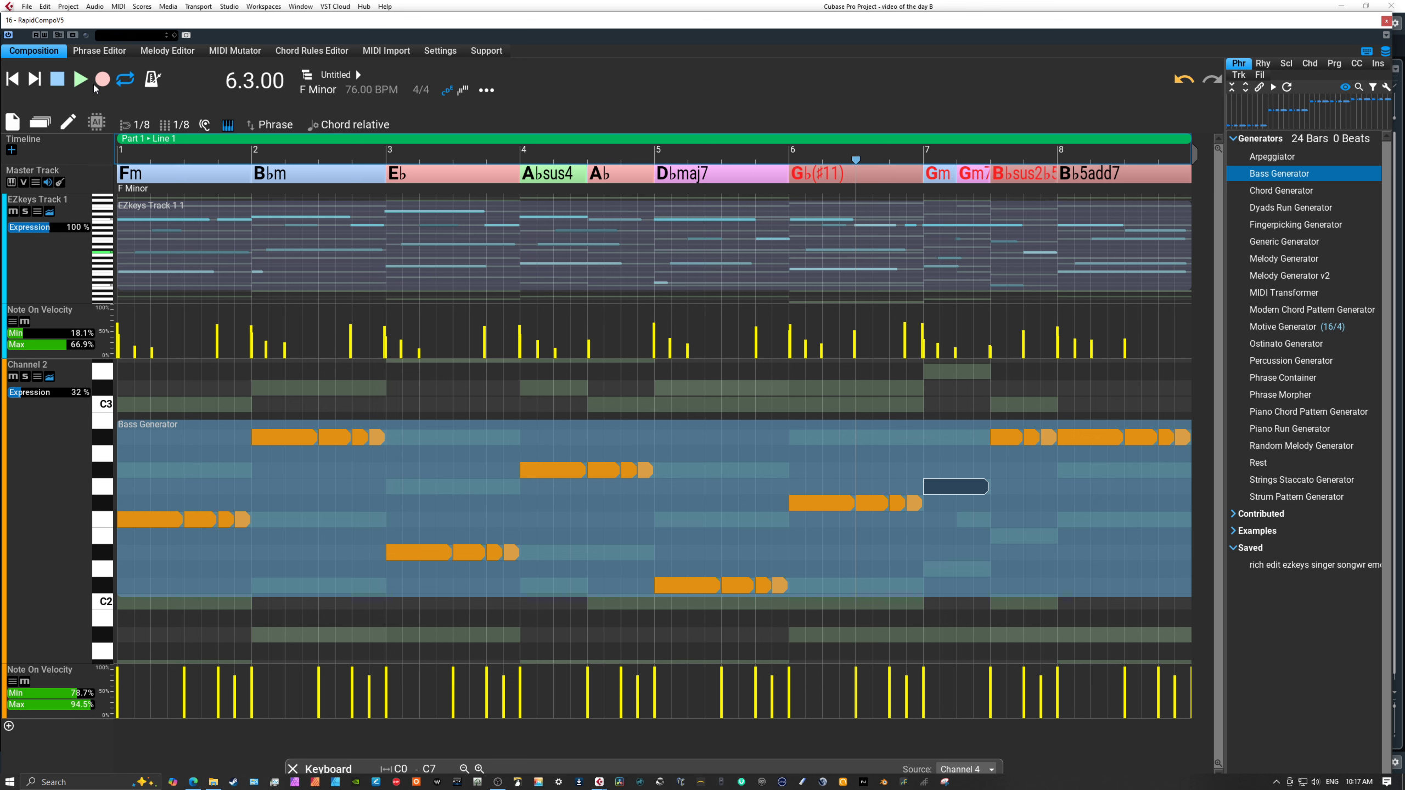
left_click(79, 79)
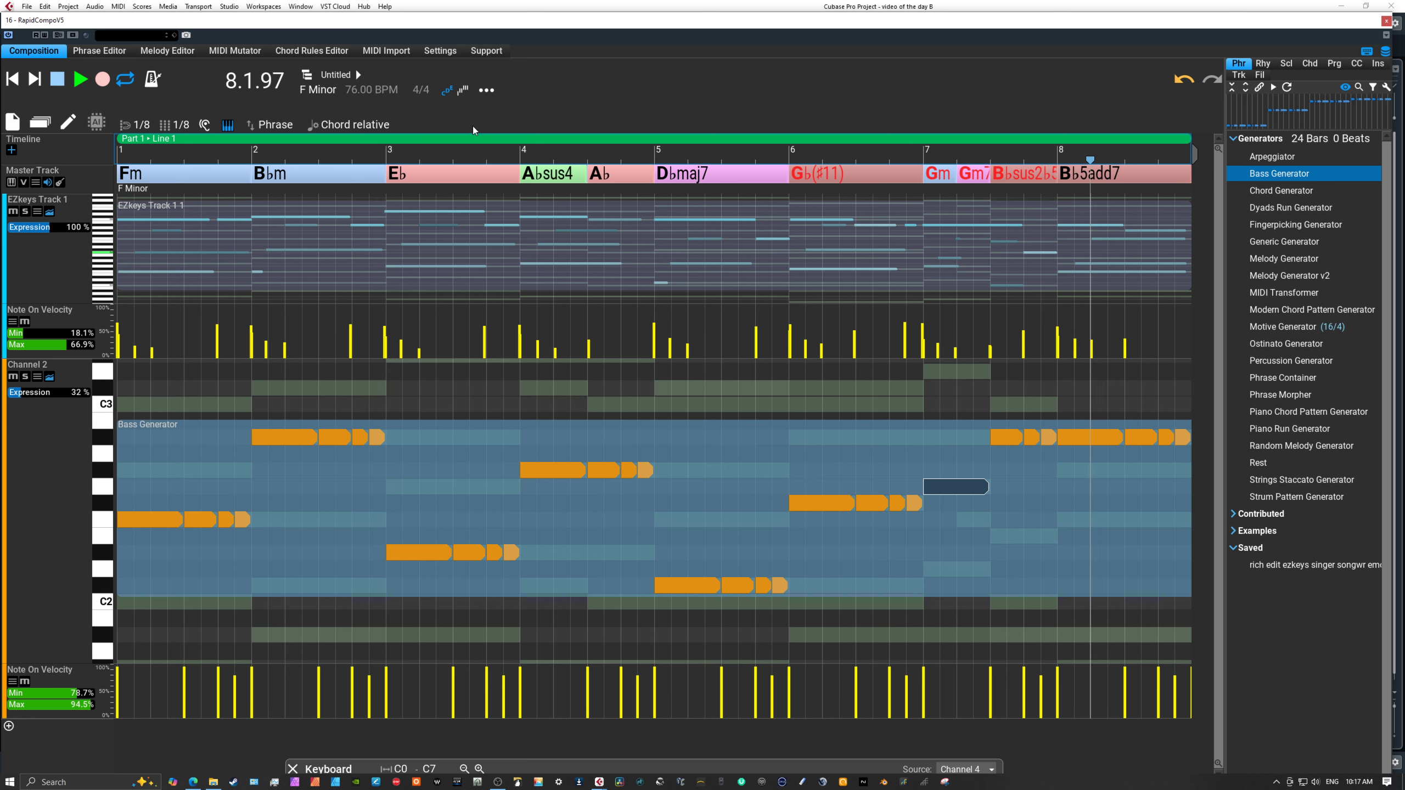
key("space")
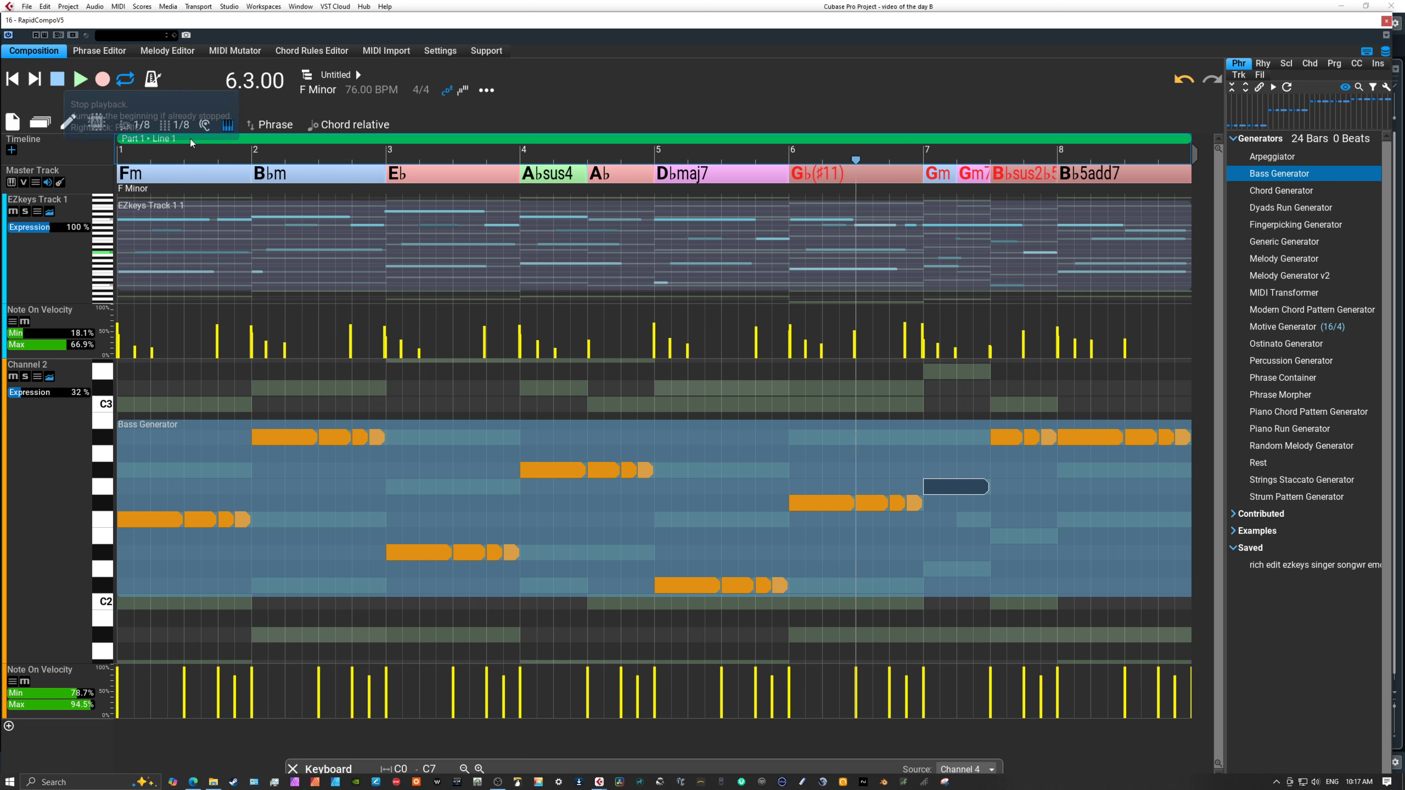
Lower the three bass notes under the B♭sus2♭5 chord in bar 7 to E2.
left_click_drag(1005, 439, 1004, 534)
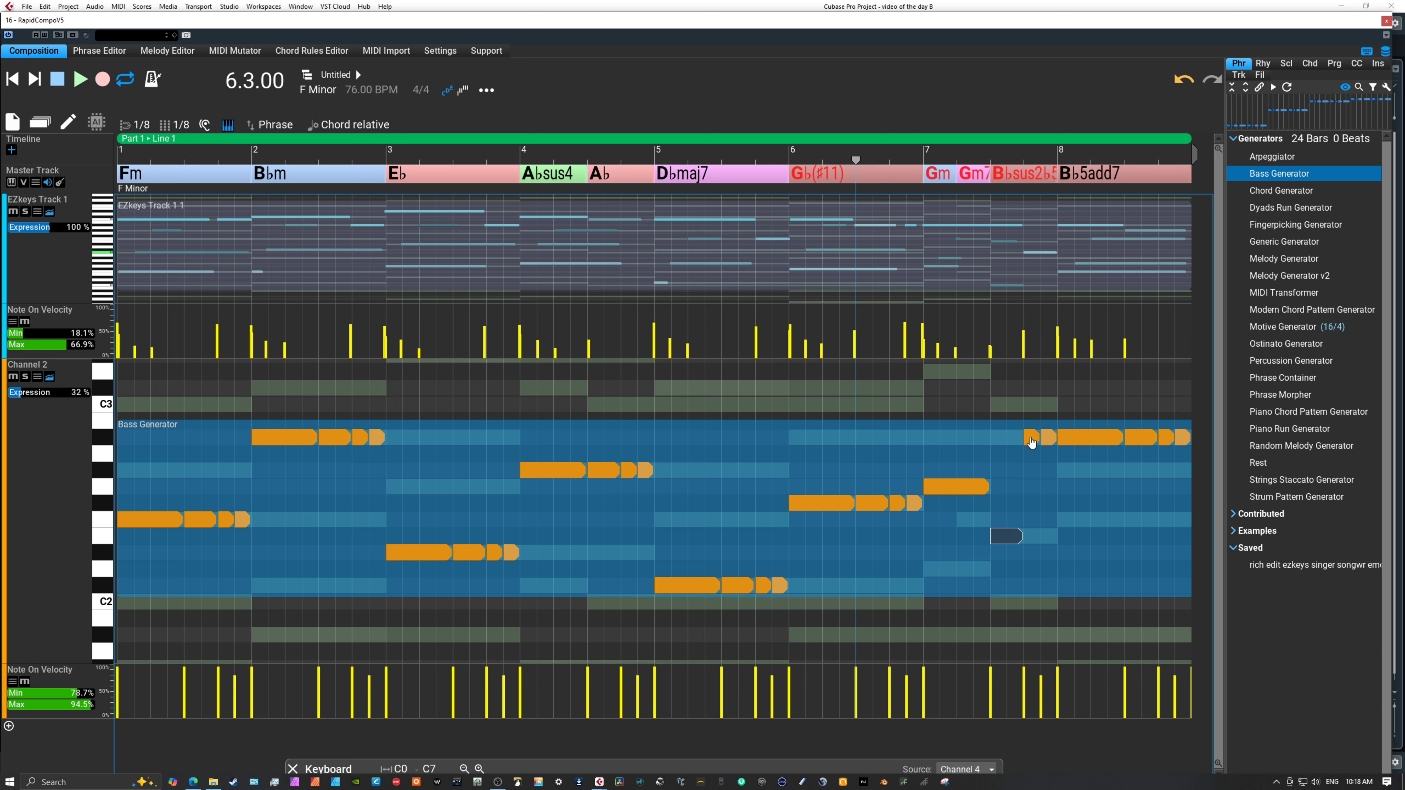
left_click_drag(1032, 438, 1051, 538)
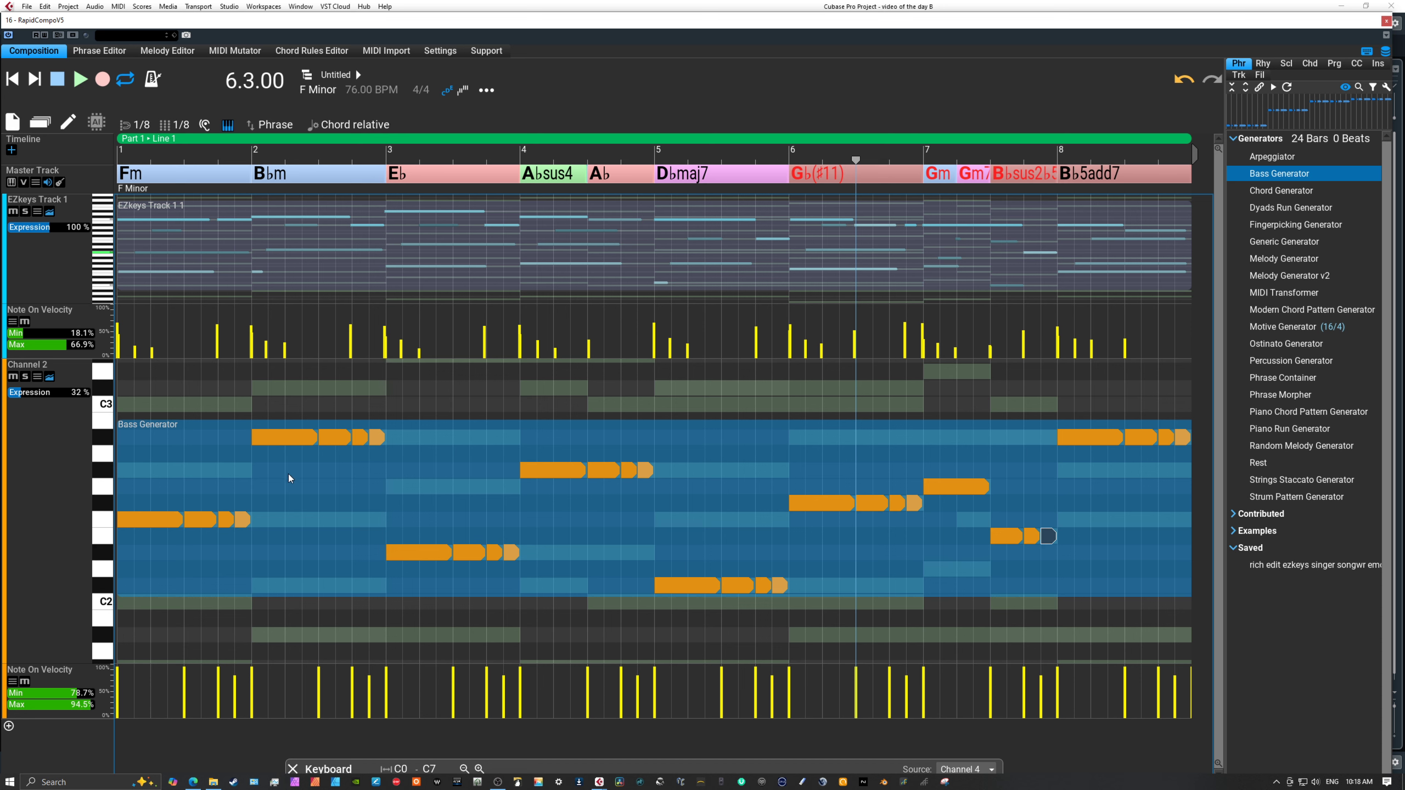
Move the last bass notes of bars 1 to 4 to A♭2, F2, G2 and E♭2 respectively, and play back from 6.3.00.
left_click_drag(248, 519, 241, 470)
left_click_drag(376, 439, 377, 540)
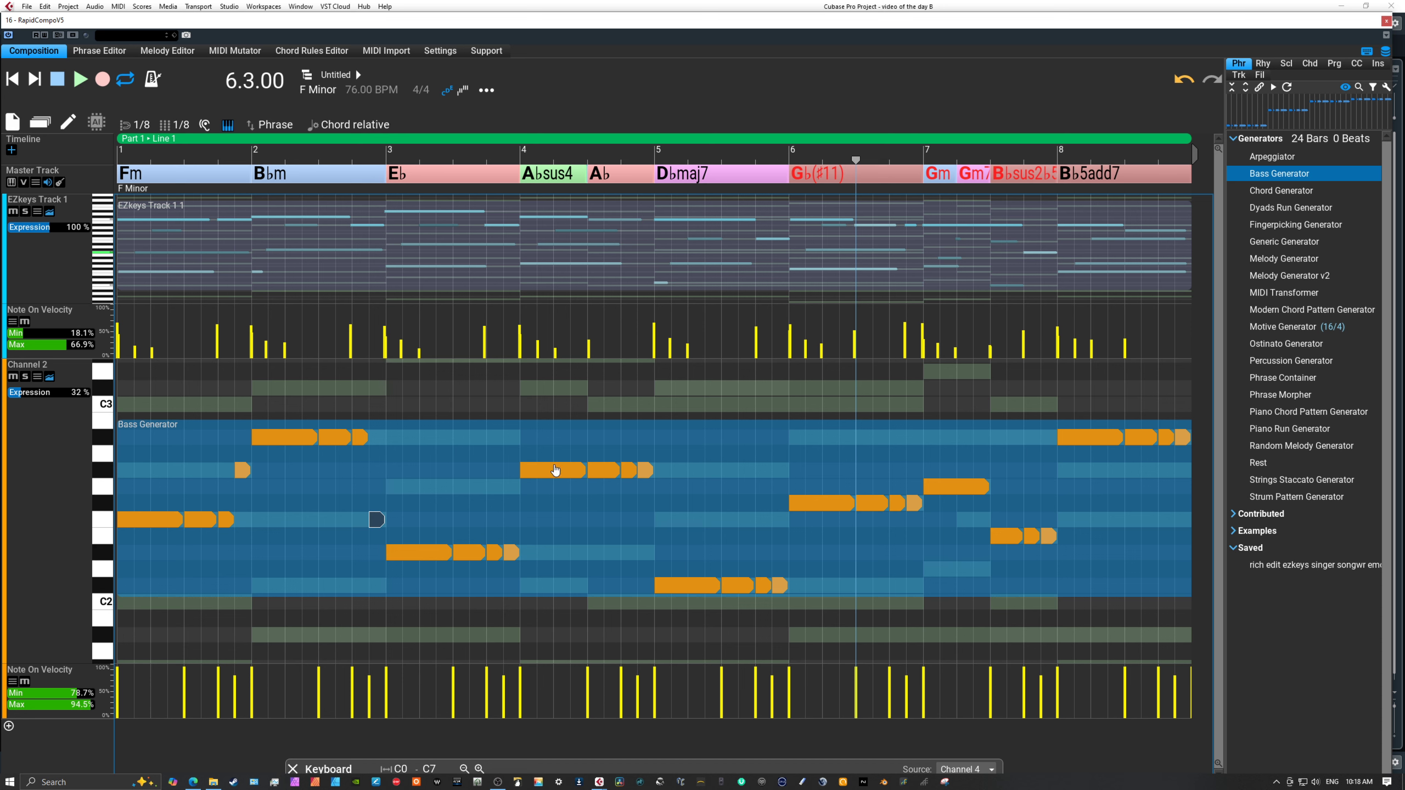
left_click_drag(643, 470, 643, 553)
left_click_drag(509, 553, 513, 493)
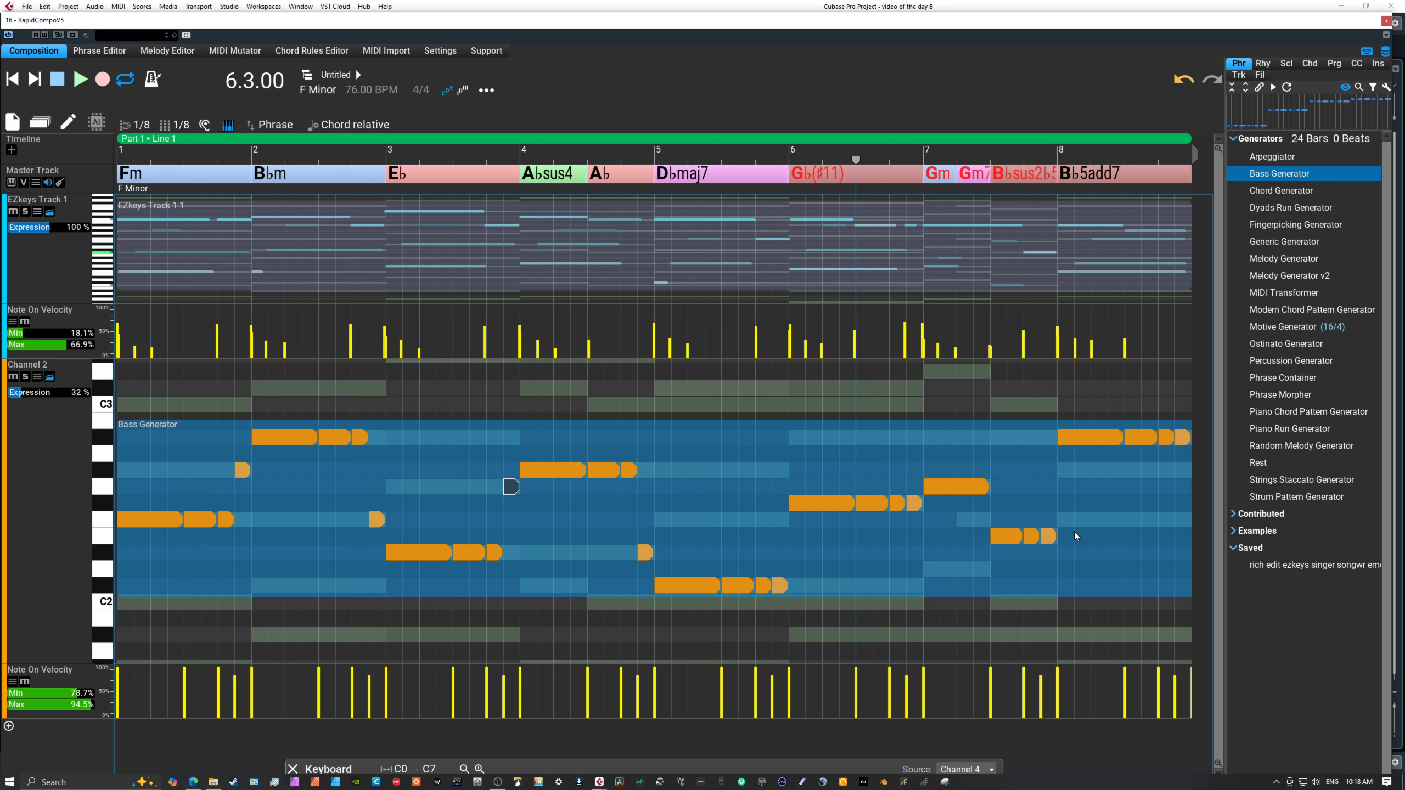
left_click(82, 79)
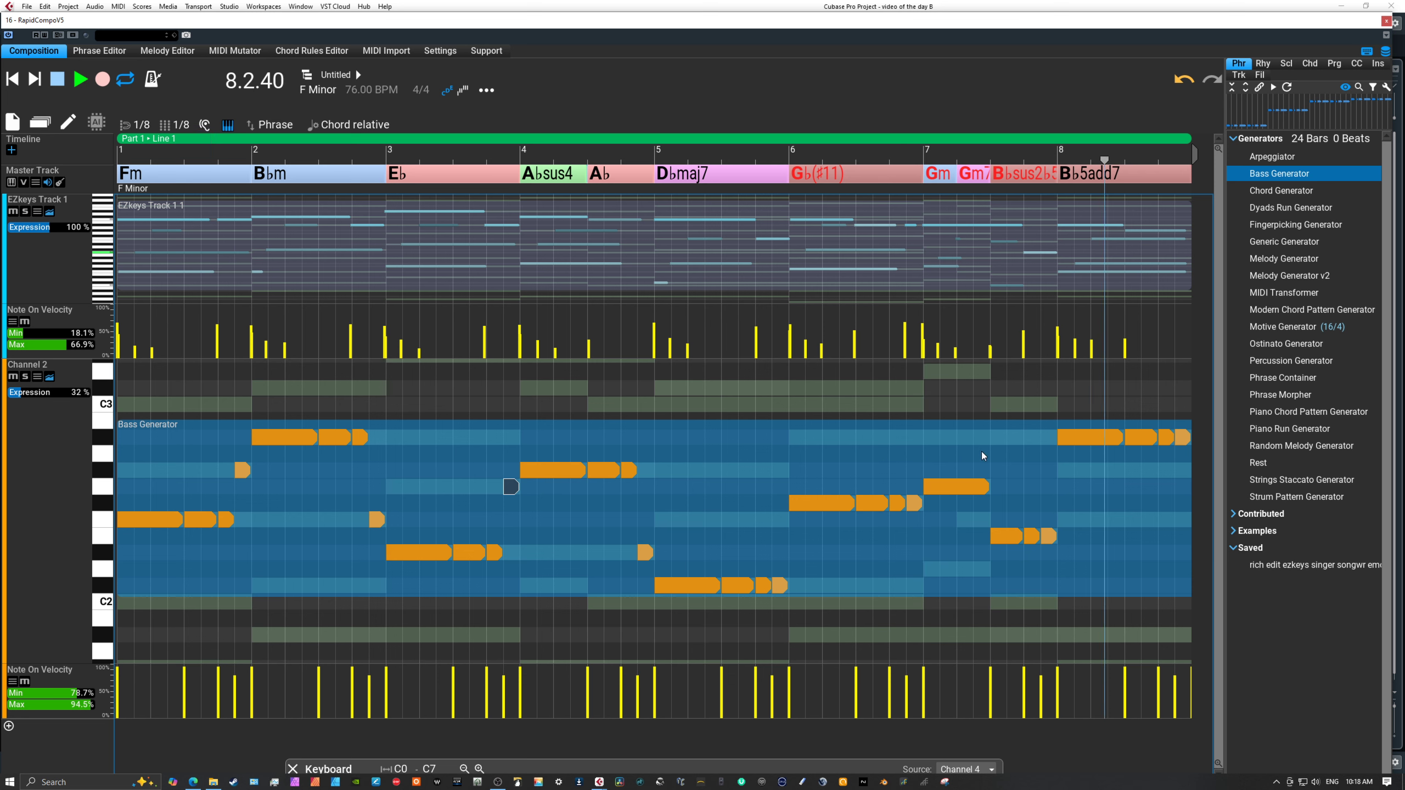
left_click(59, 83)
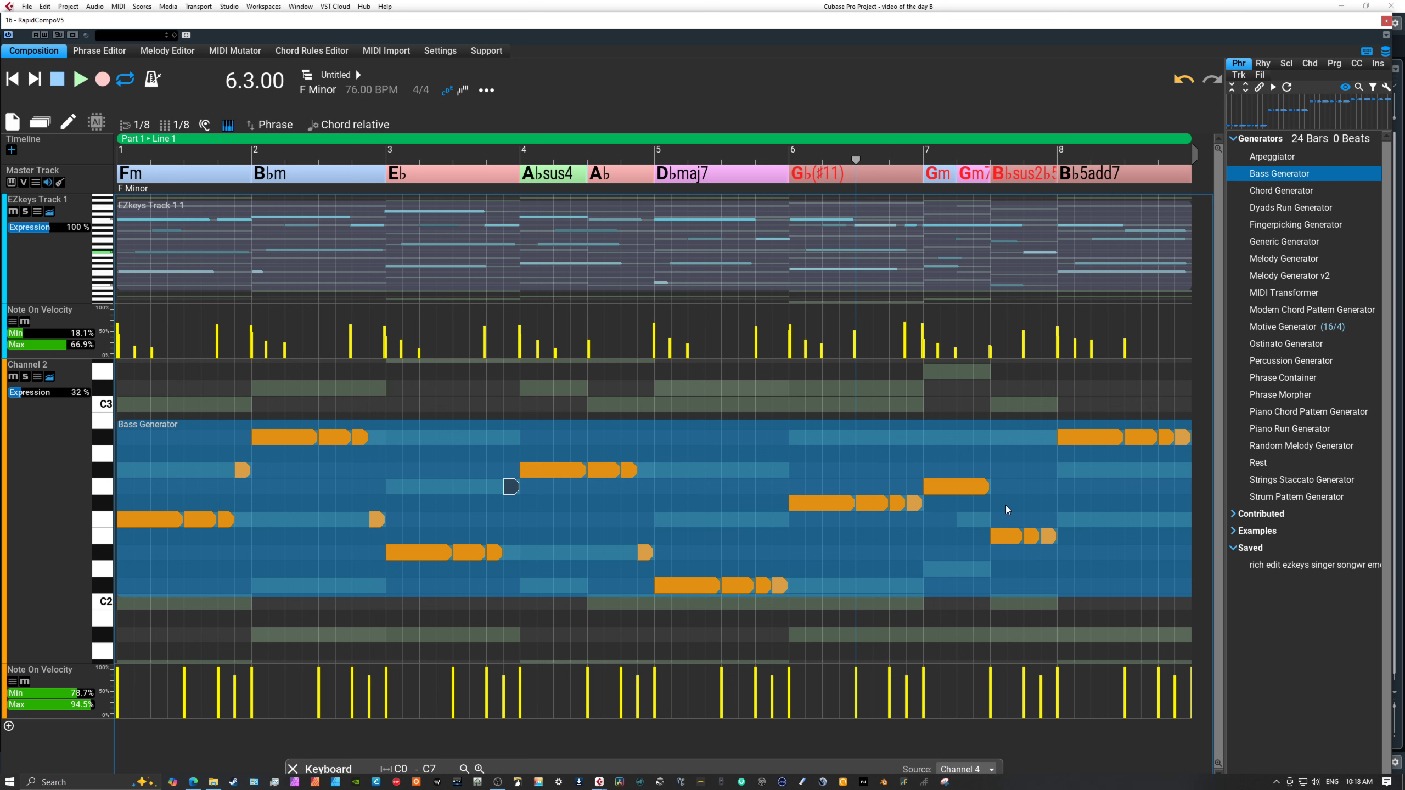
Raise the three bass notes under the B♭sus2♭5 chord in bar 7 to C3.
left_click_drag(1007, 536, 1010, 411)
left_click_drag(1032, 547, 1030, 444)
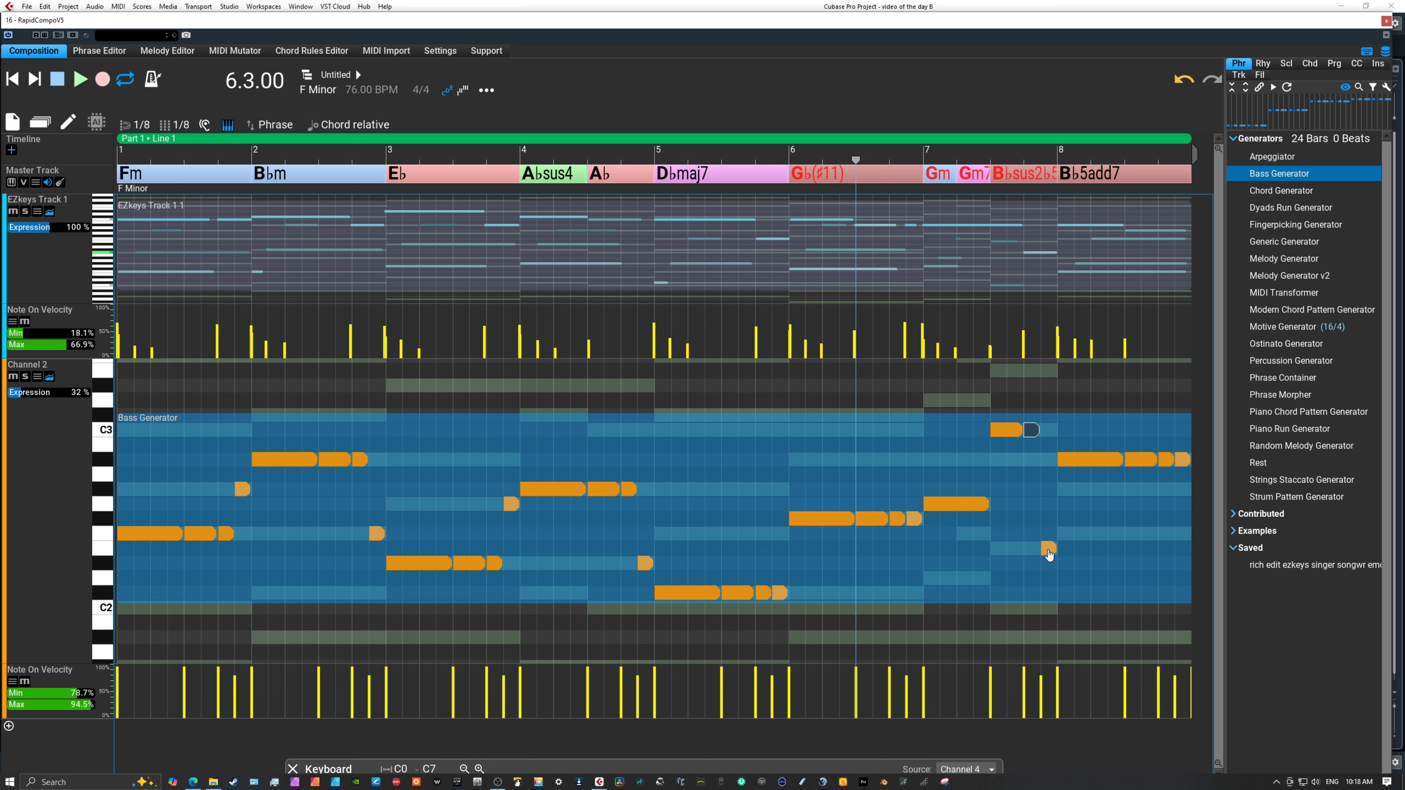
left_click_drag(1048, 549, 1046, 438)
Play back the edited bass line from 6.3.00, and again from the beginning of the composition.
left_click(81, 81)
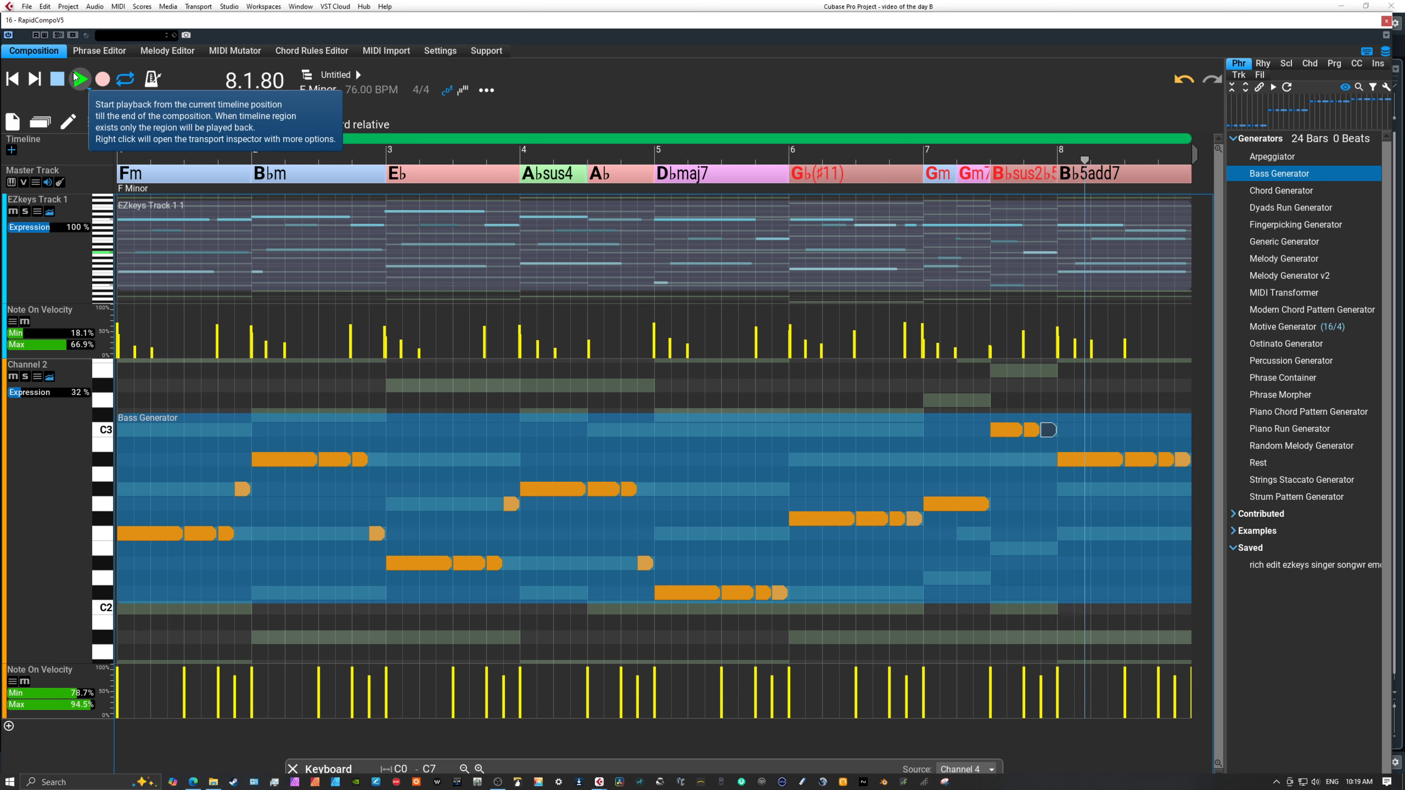
left_click(59, 79)
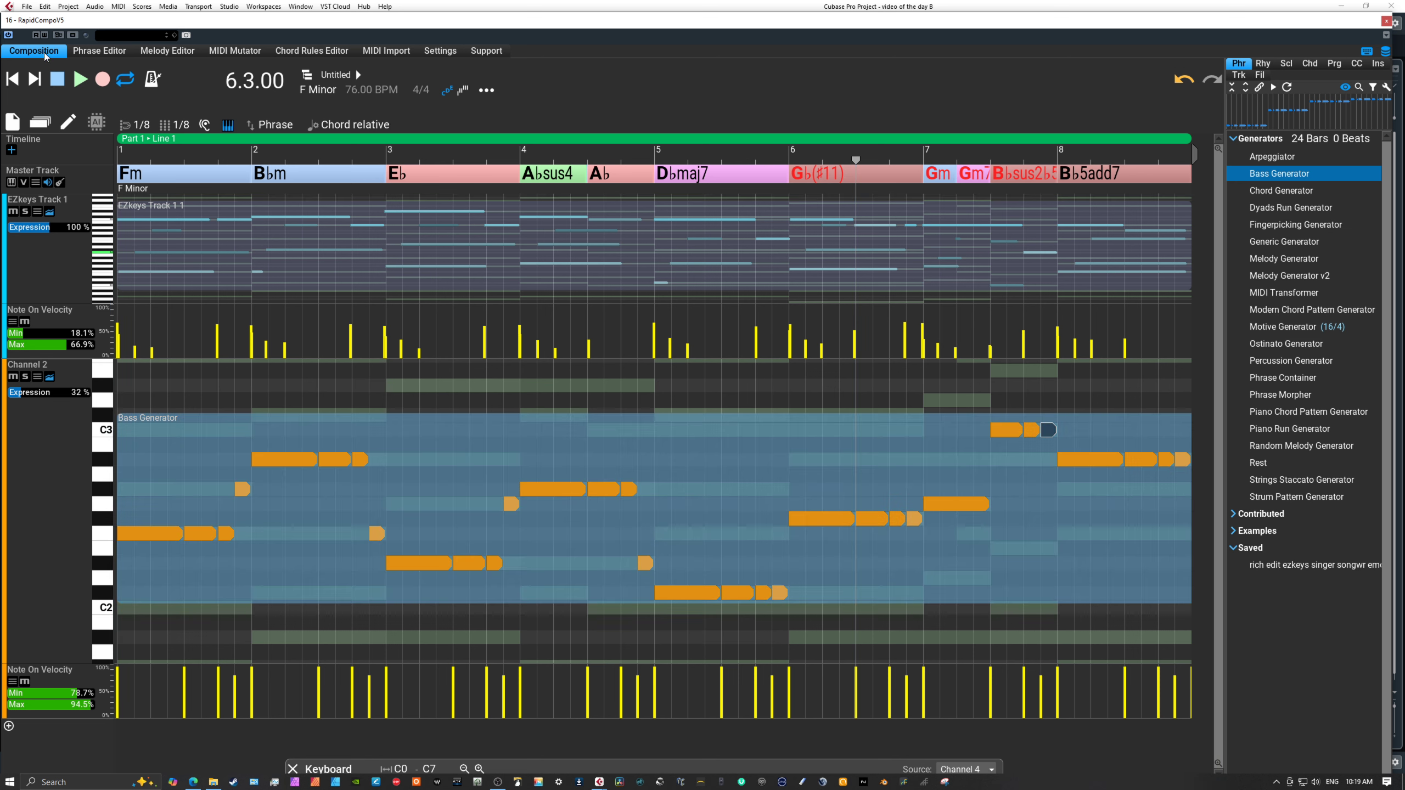
left_click(12, 79)
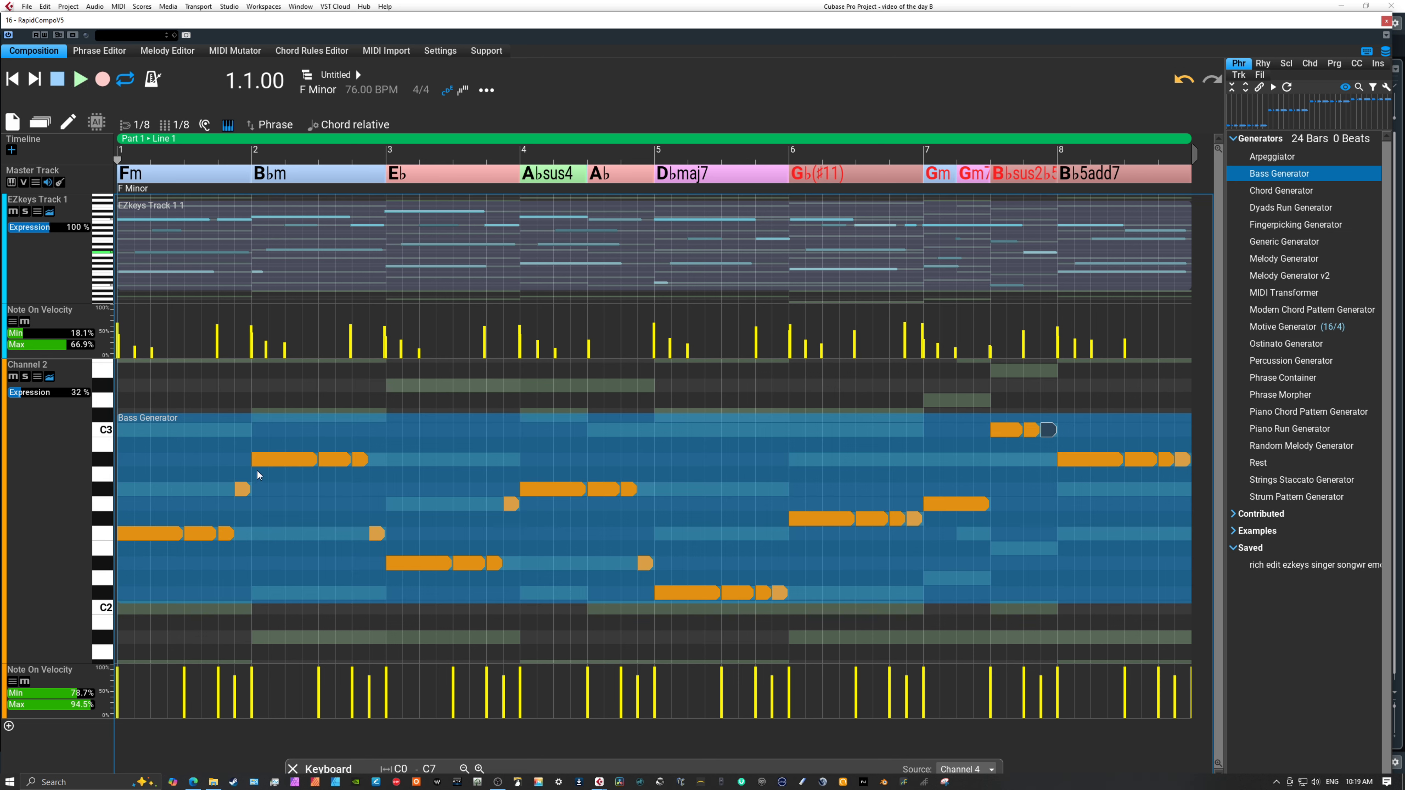
left_click(80, 80)
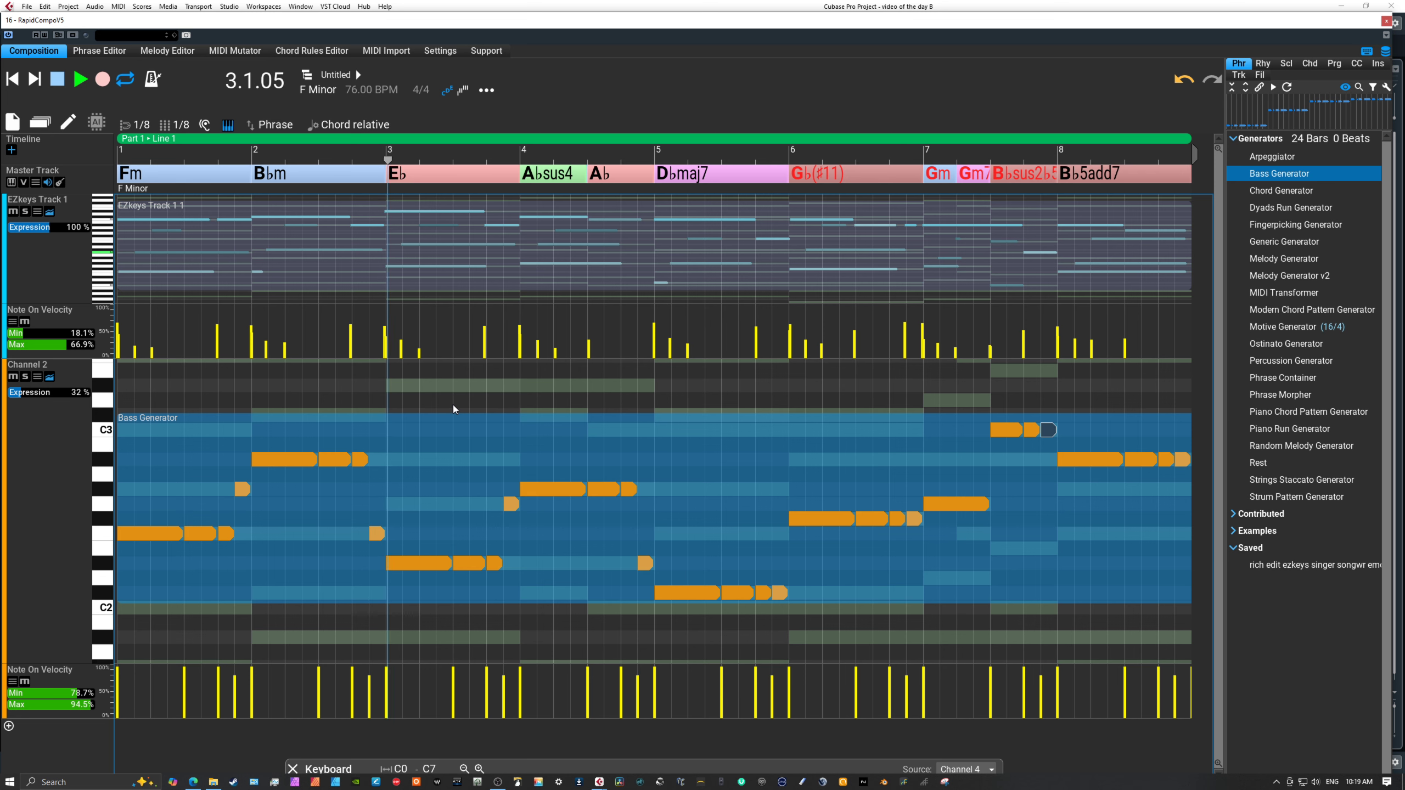
left_click(58, 81)
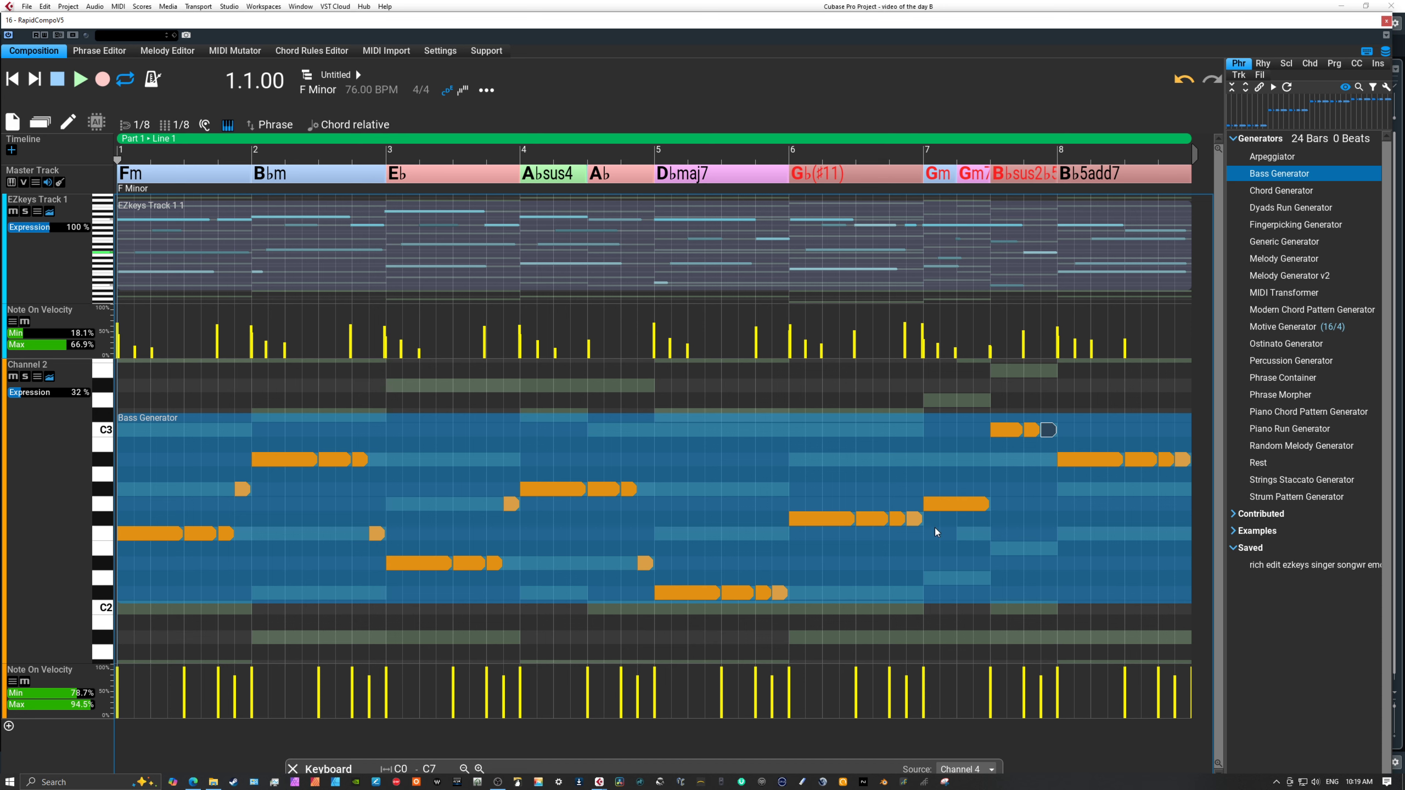
Reduce the height of the Channel 2 bass track, leave note editing, and play back from the beginning.
left_click(59, 450)
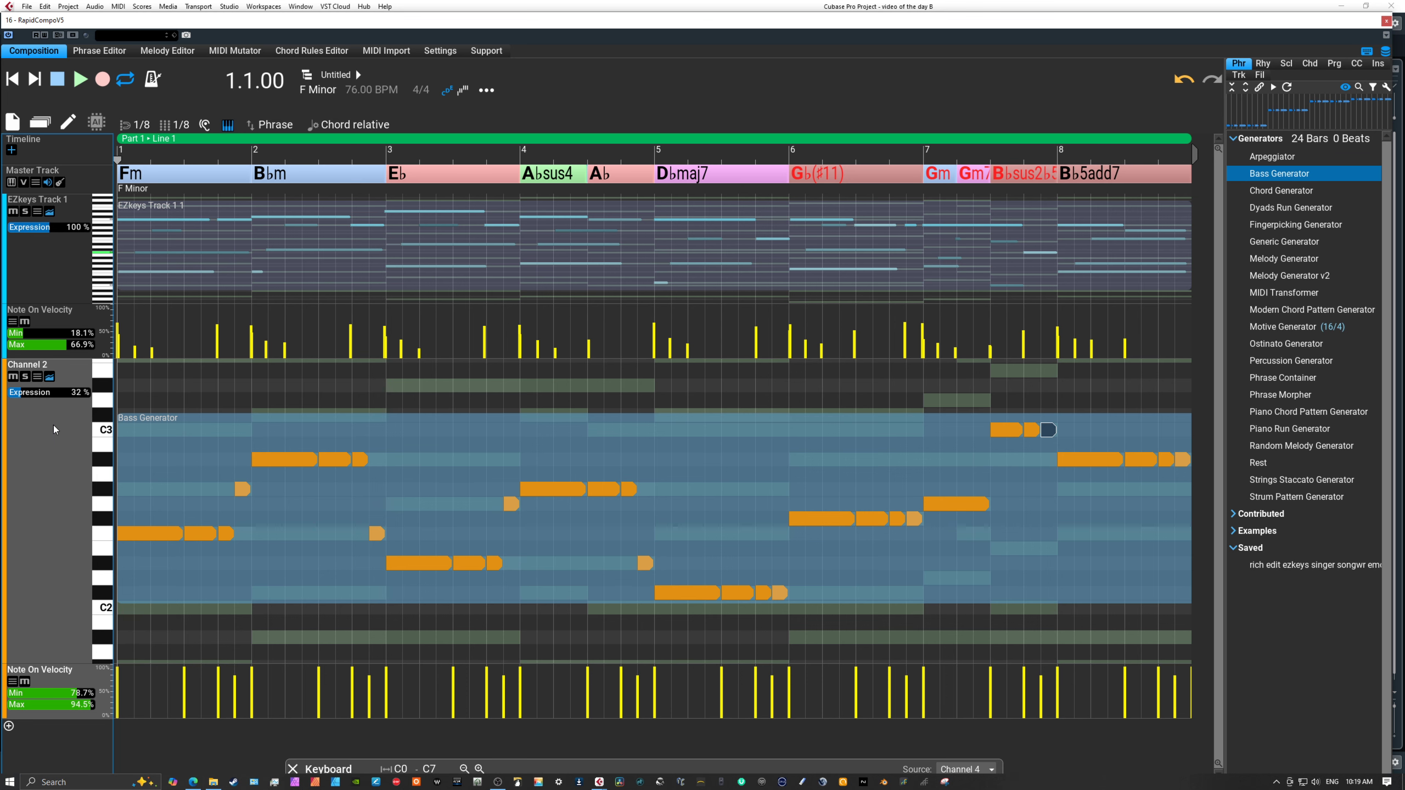
scroll(37, 453, "up", 4)
scroll(37, 454, "down", 4)
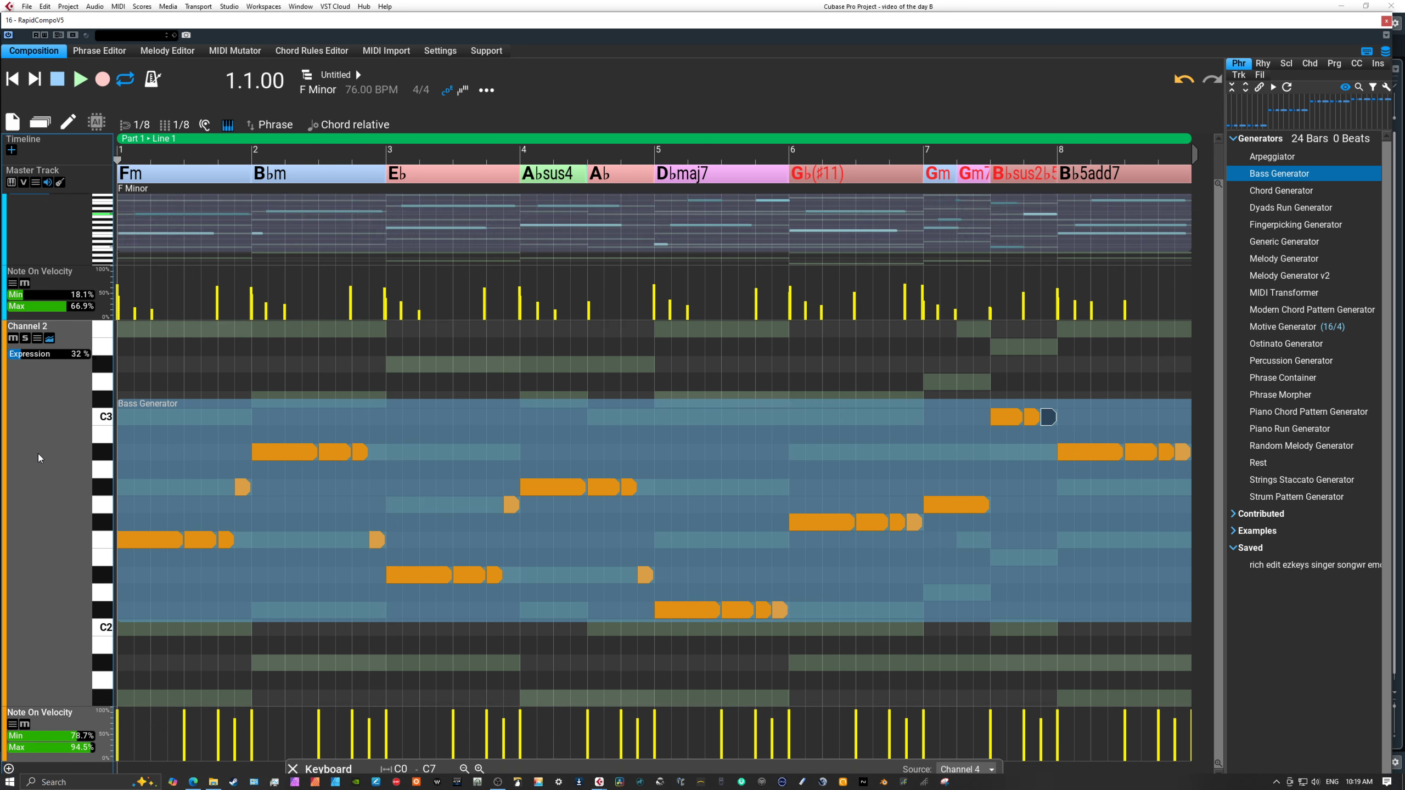
left_click_drag(60, 664, 57, 483)
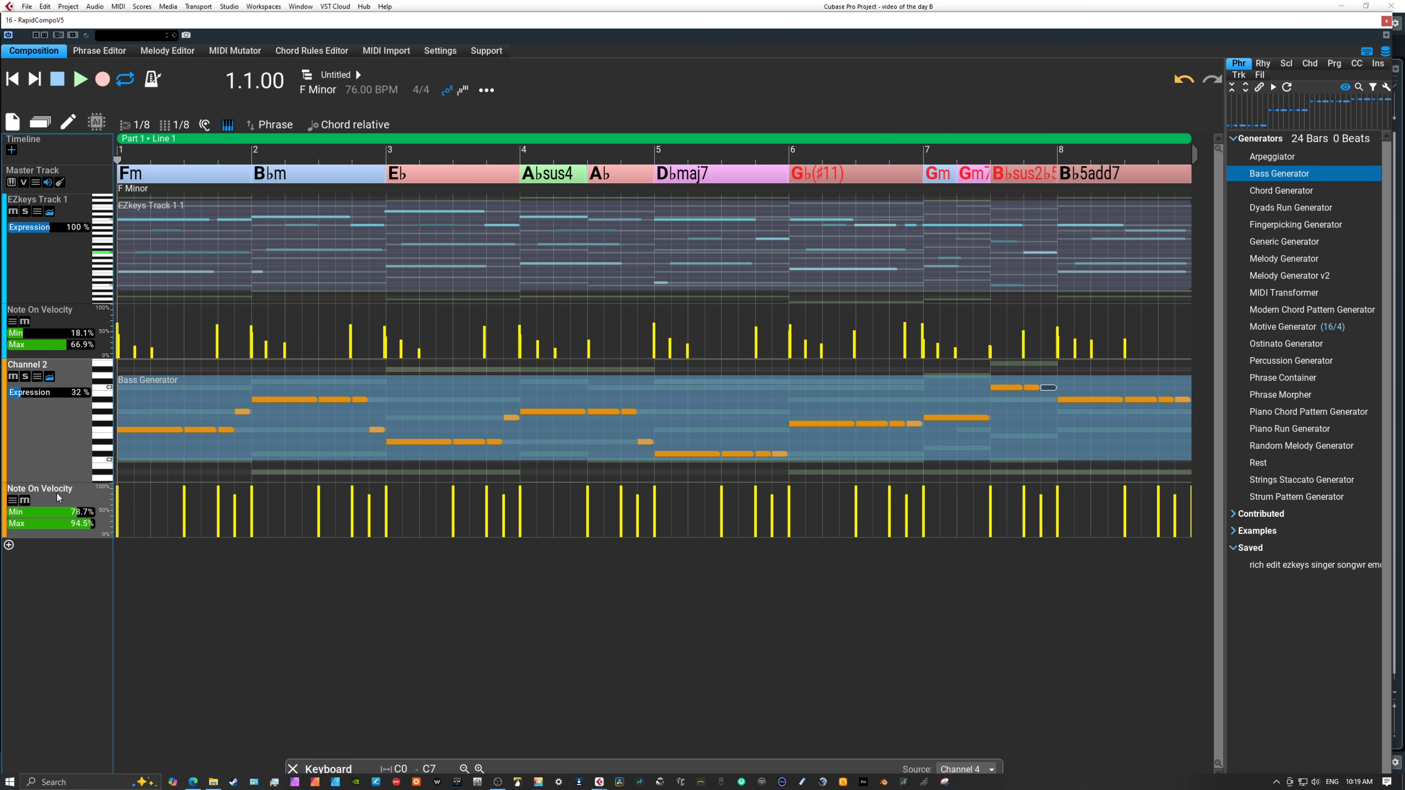
key("Tab")
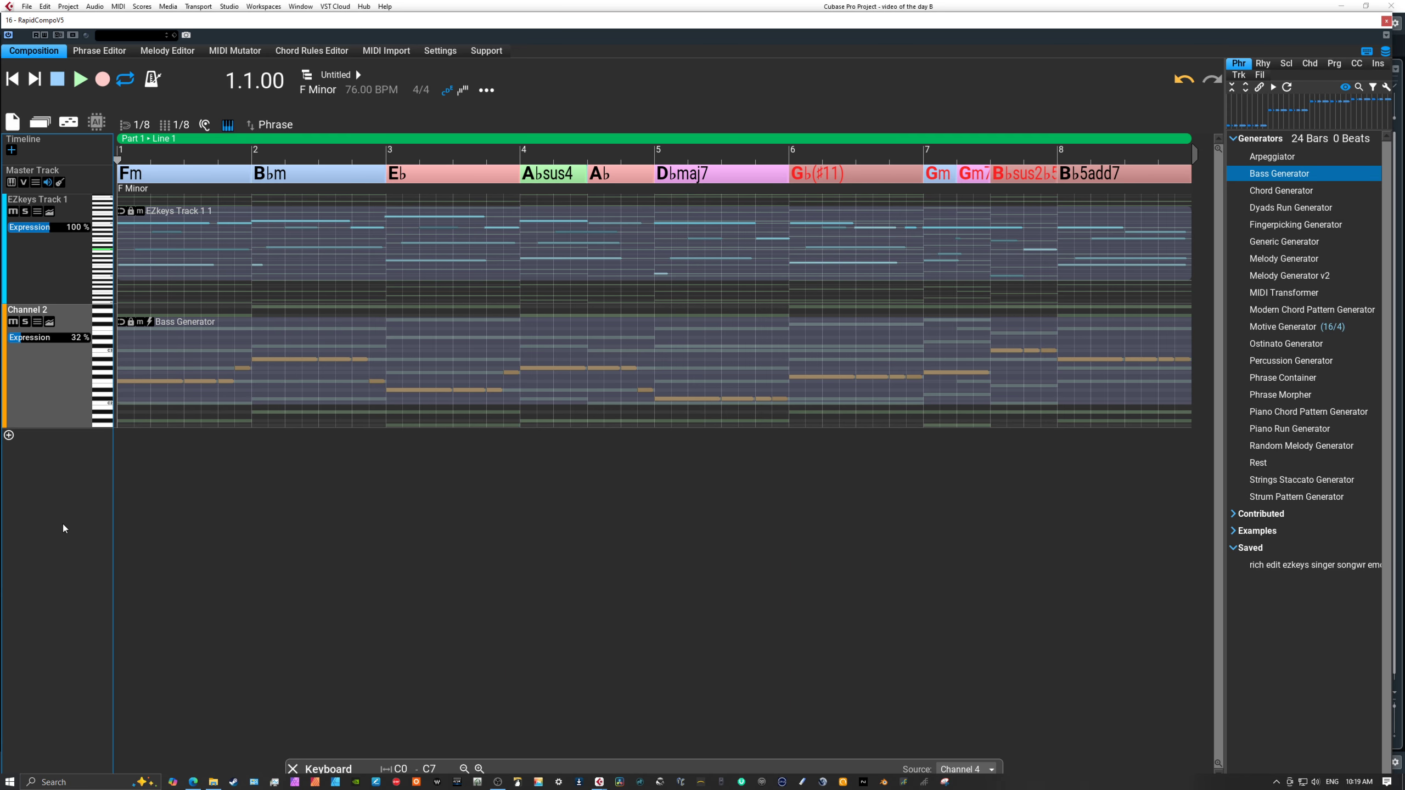
left_click(82, 77)
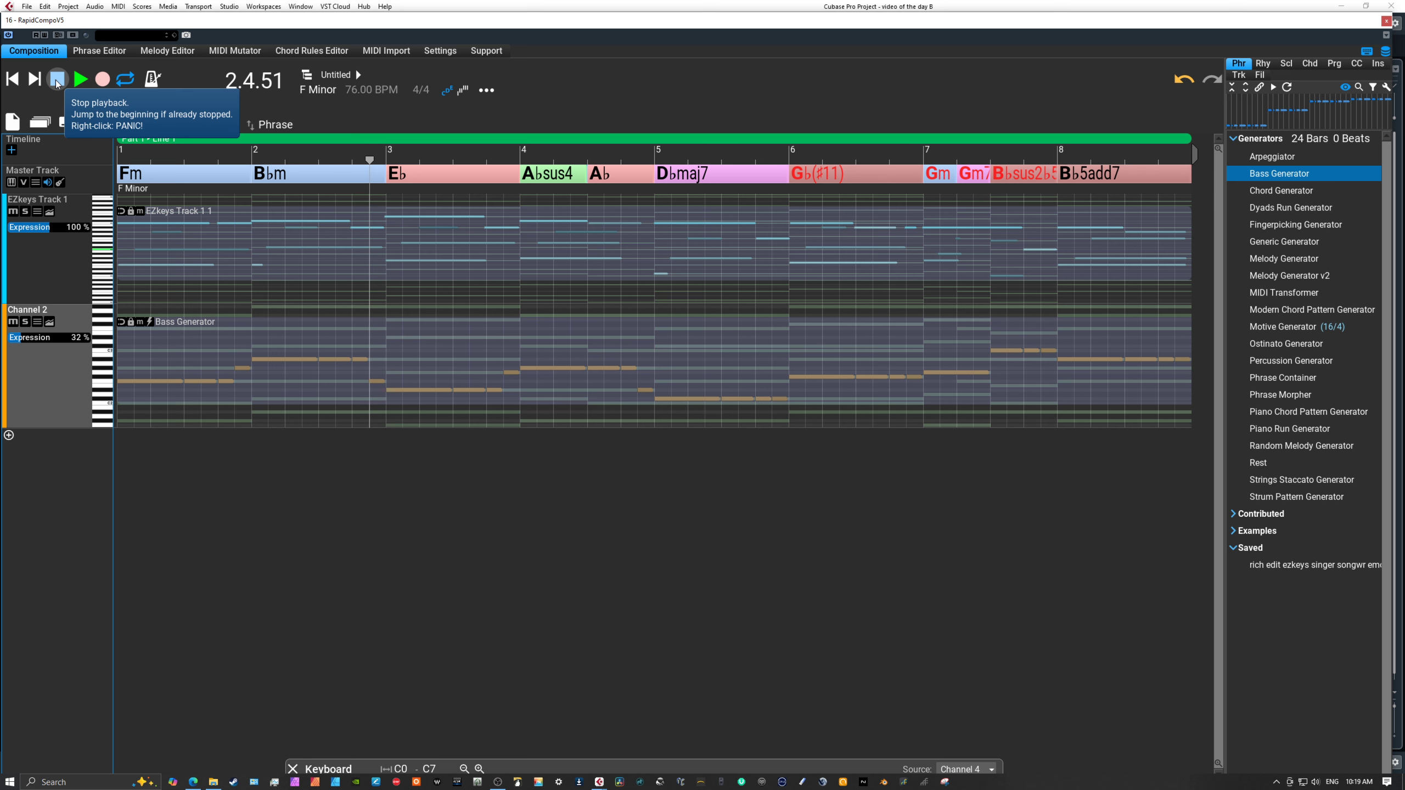
left_click(57, 80)
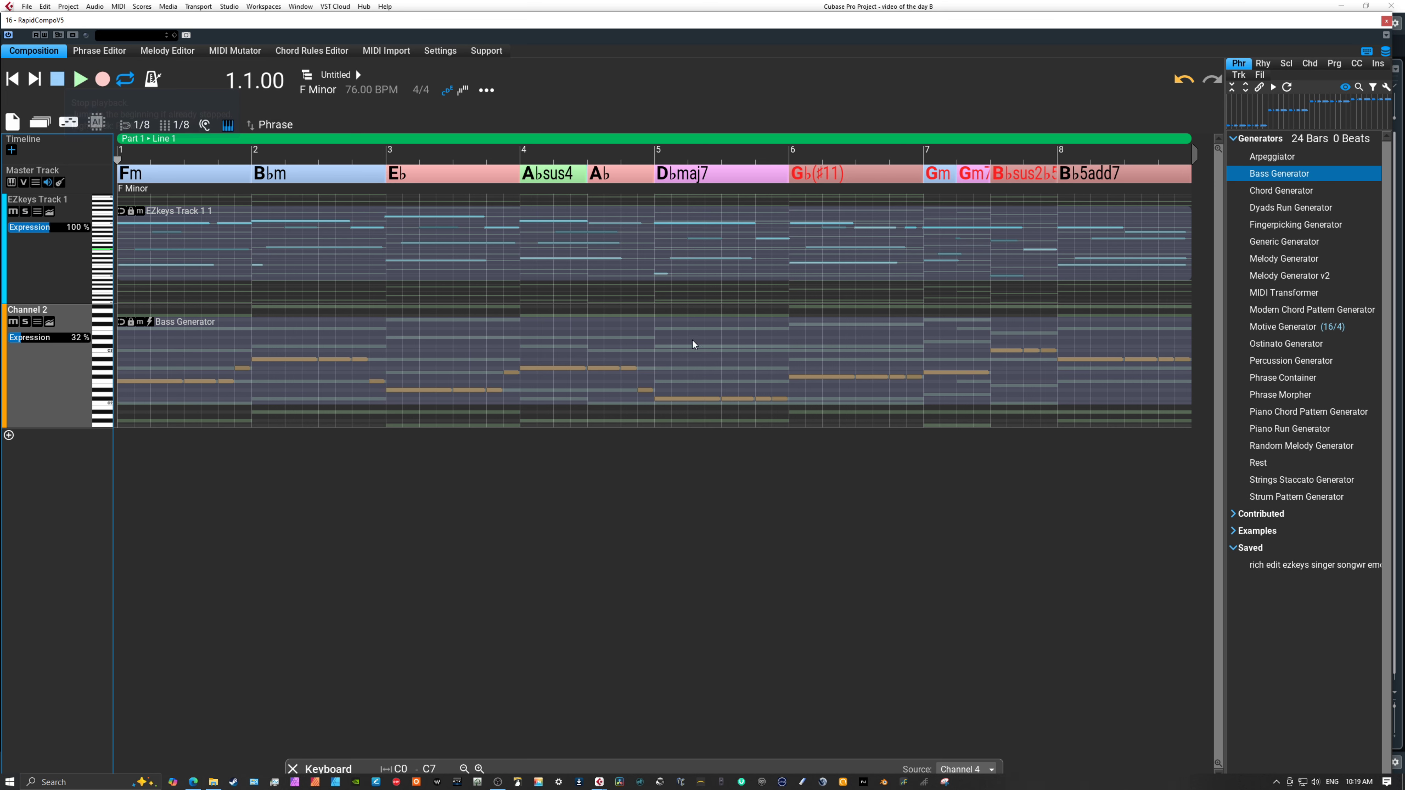
Add a third track and fill all eight bars of it with a Chord Generator phrase.
left_click(9, 435)
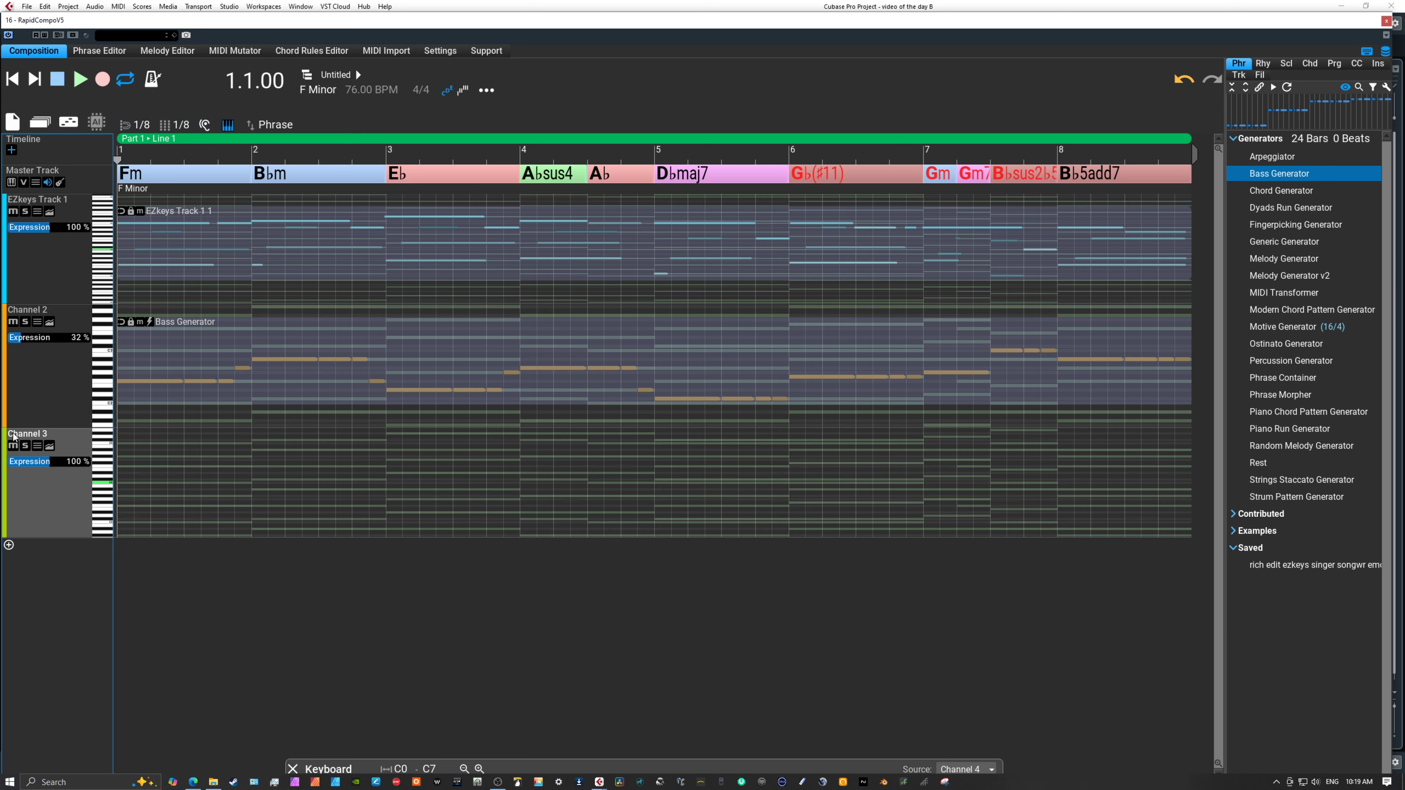
left_click(1269, 191)
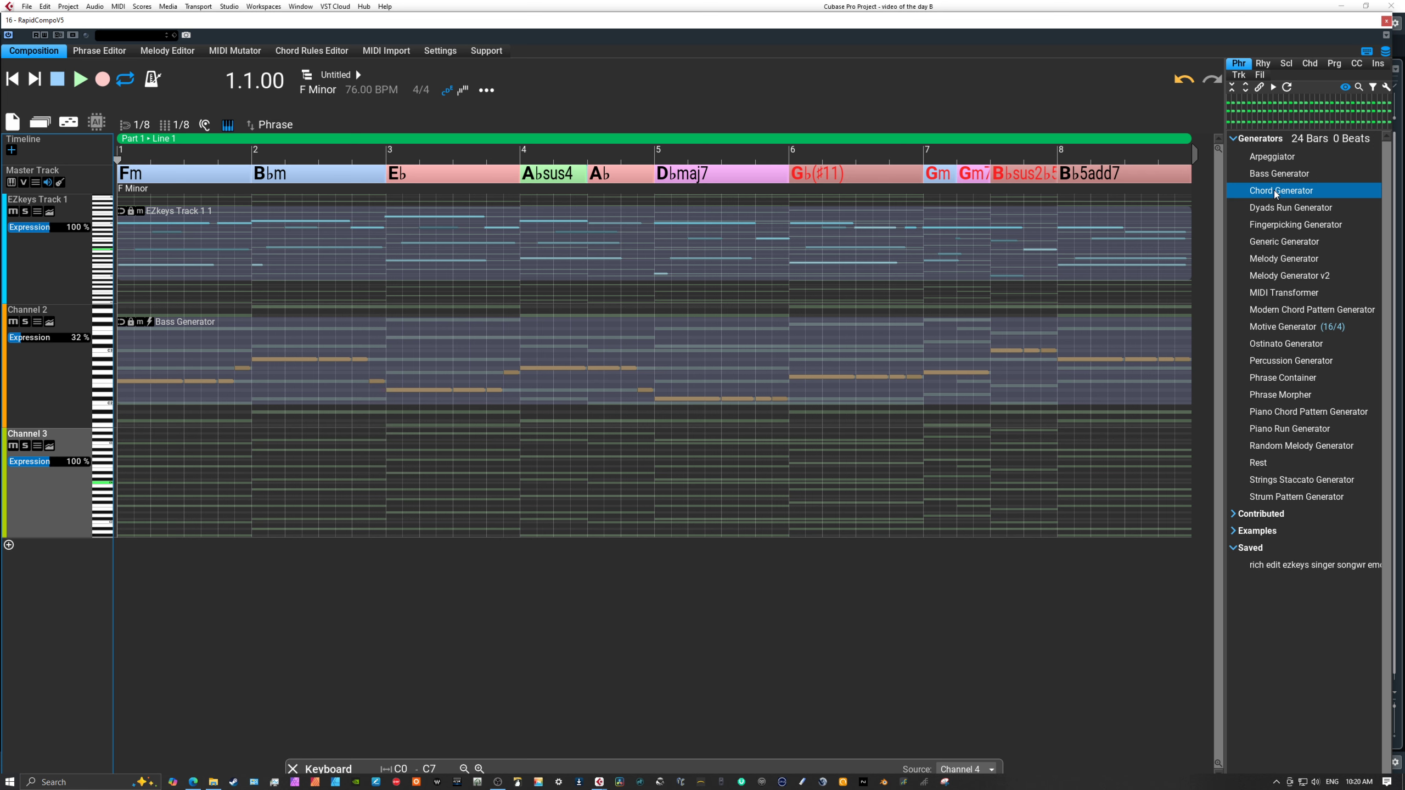
mouse_move(1273, 190)
left_mouse_down()
mouse_move(213, 483)
mouse_move(49, 490)
left_mouse_up()
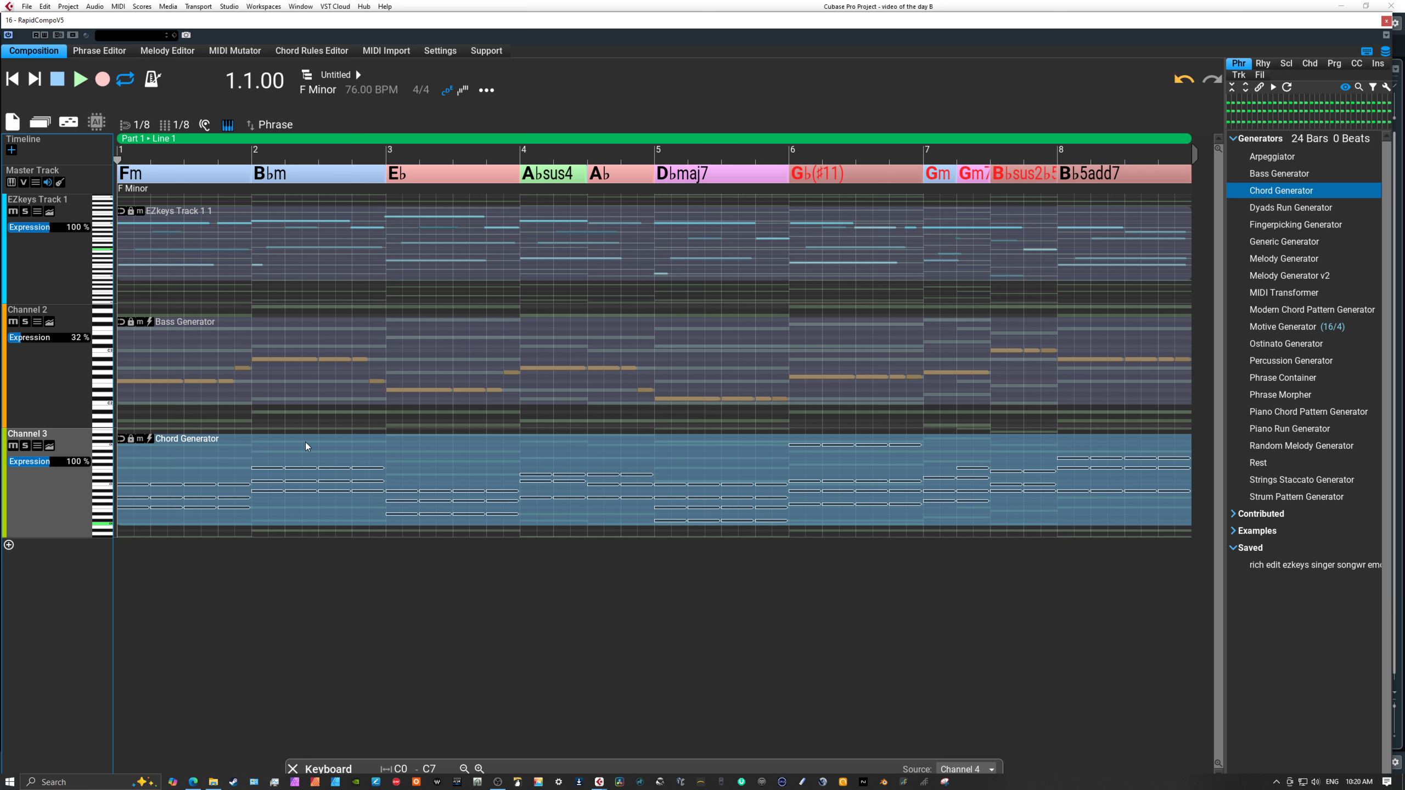
Set the Chord Generator phrase's rhythm note count to 1, apply it to the selection, and play back from the beginning.
left_click(470, 456)
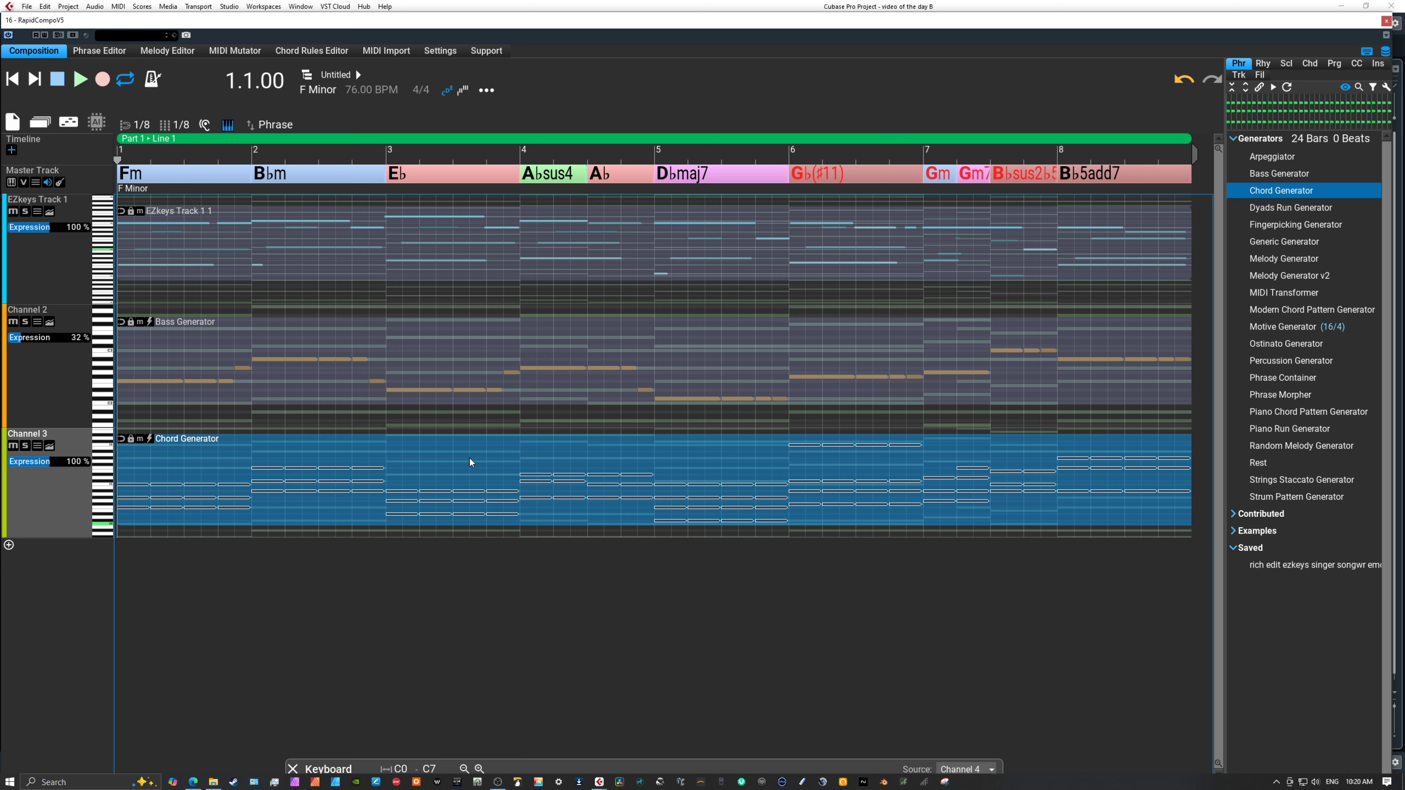
right_click(470, 458)
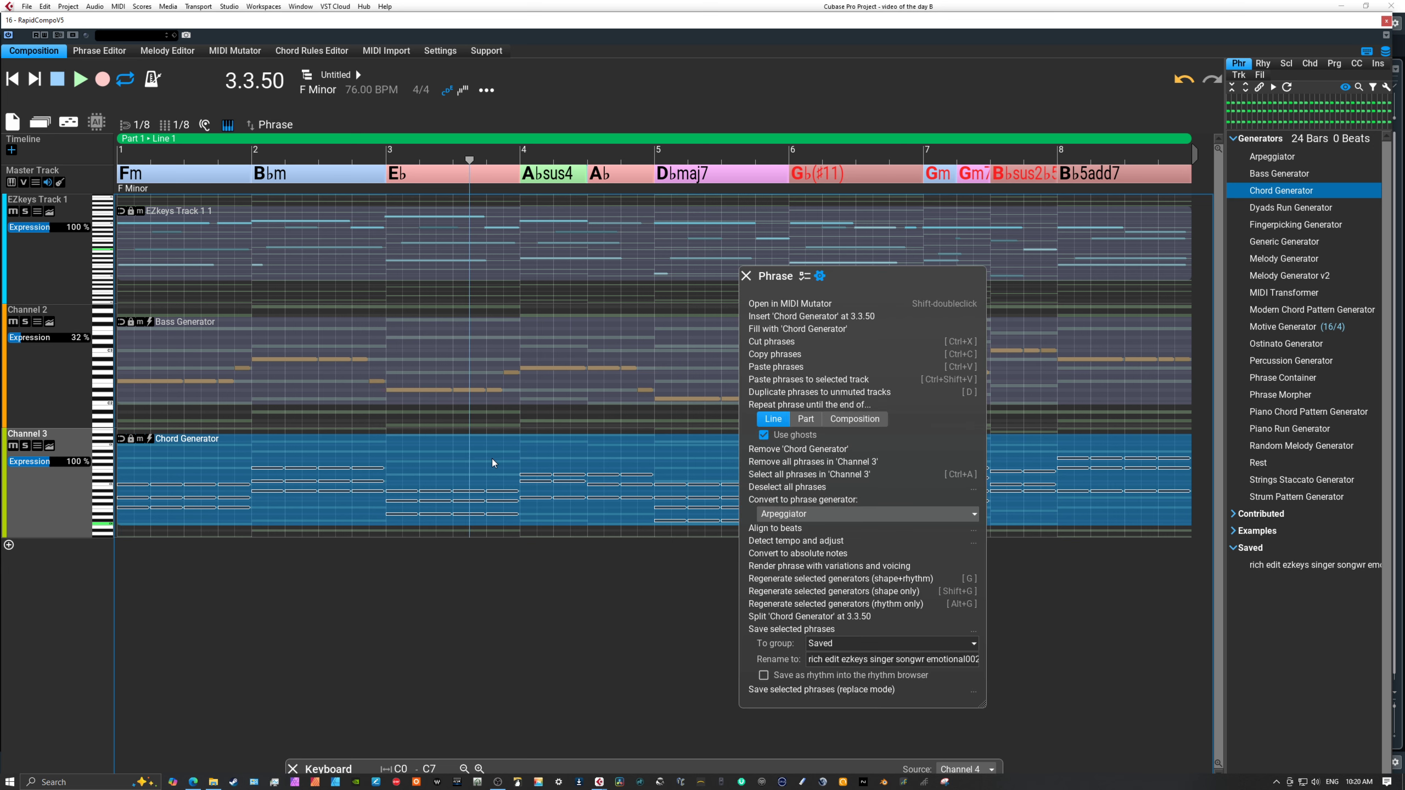
left_click(807, 279)
left_click(883, 297)
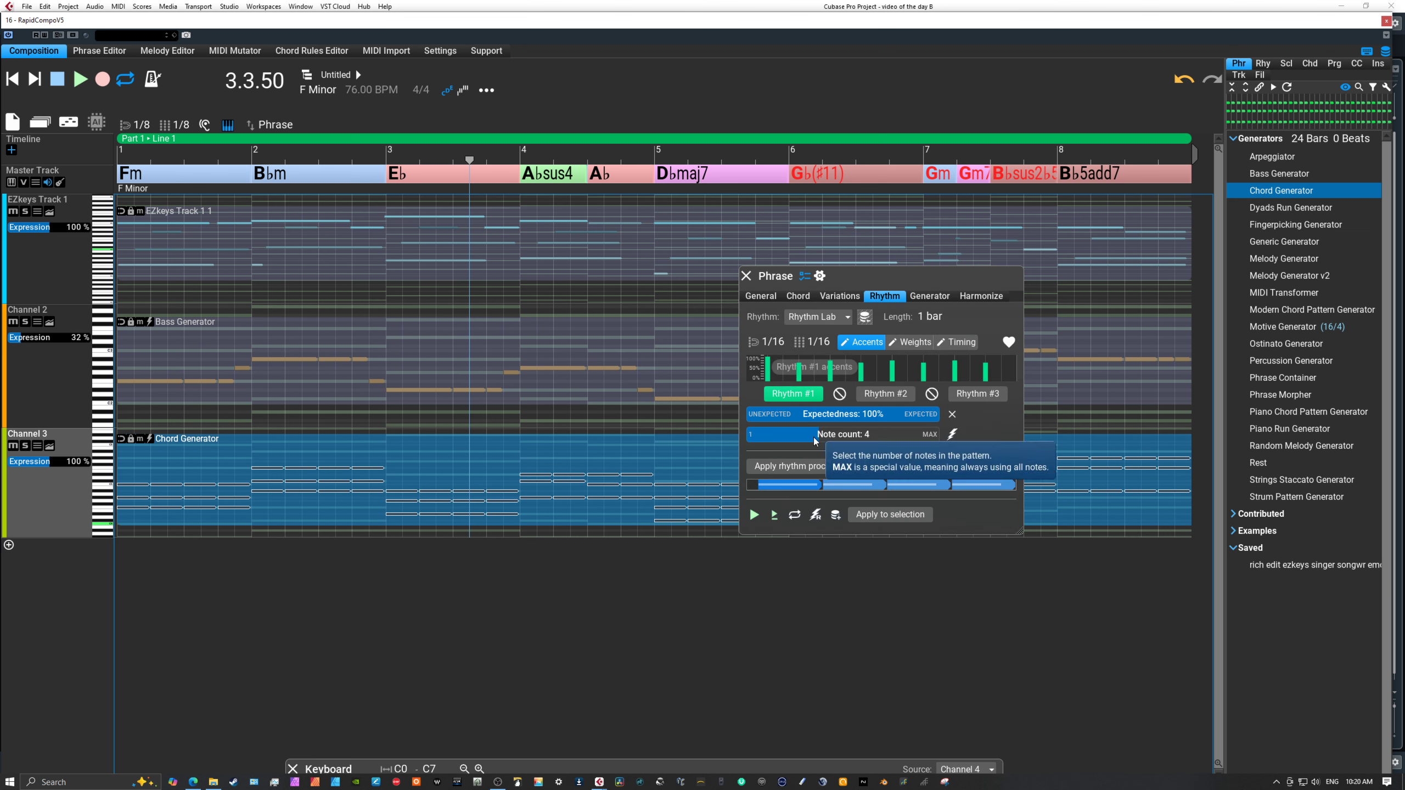
left_click_drag(814, 437, 748, 435)
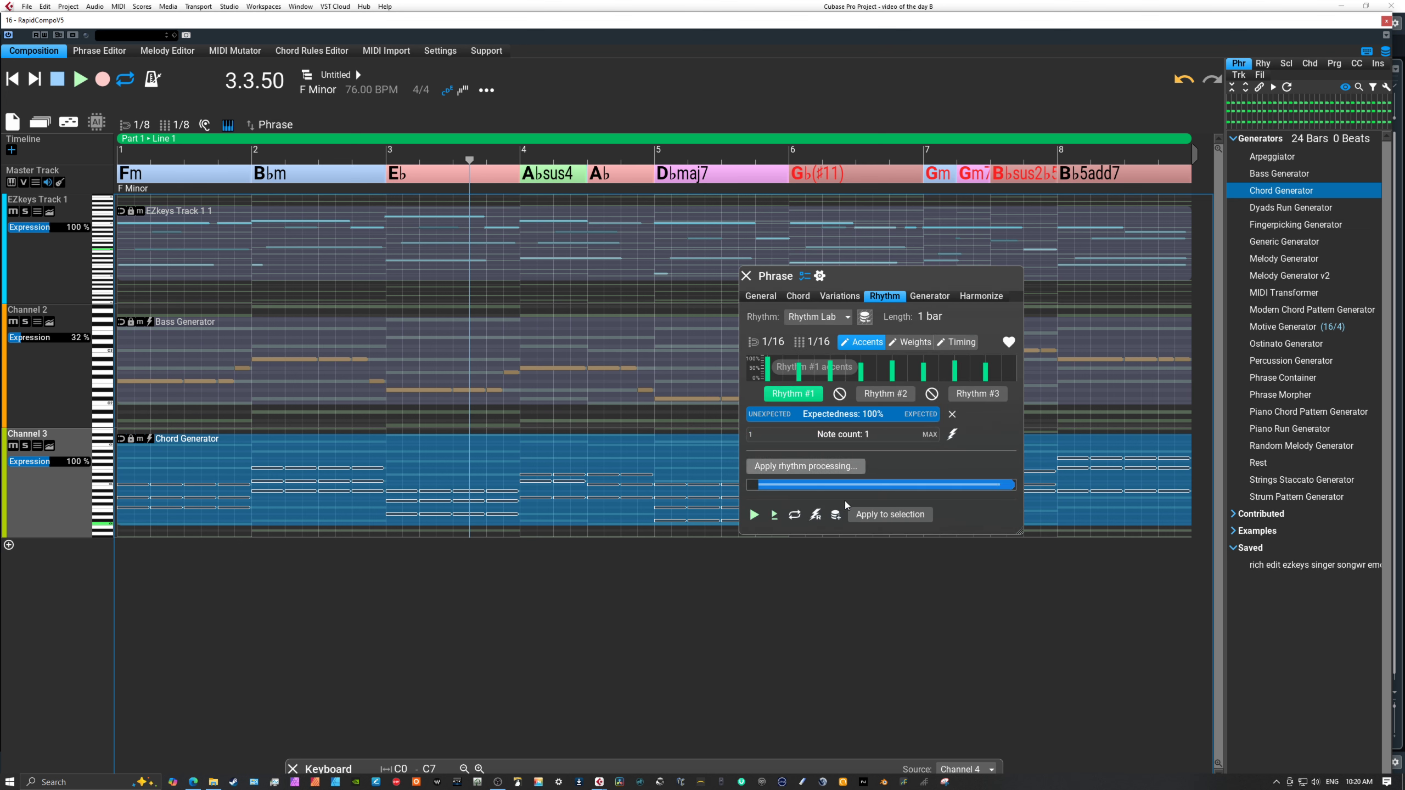
left_click(859, 514)
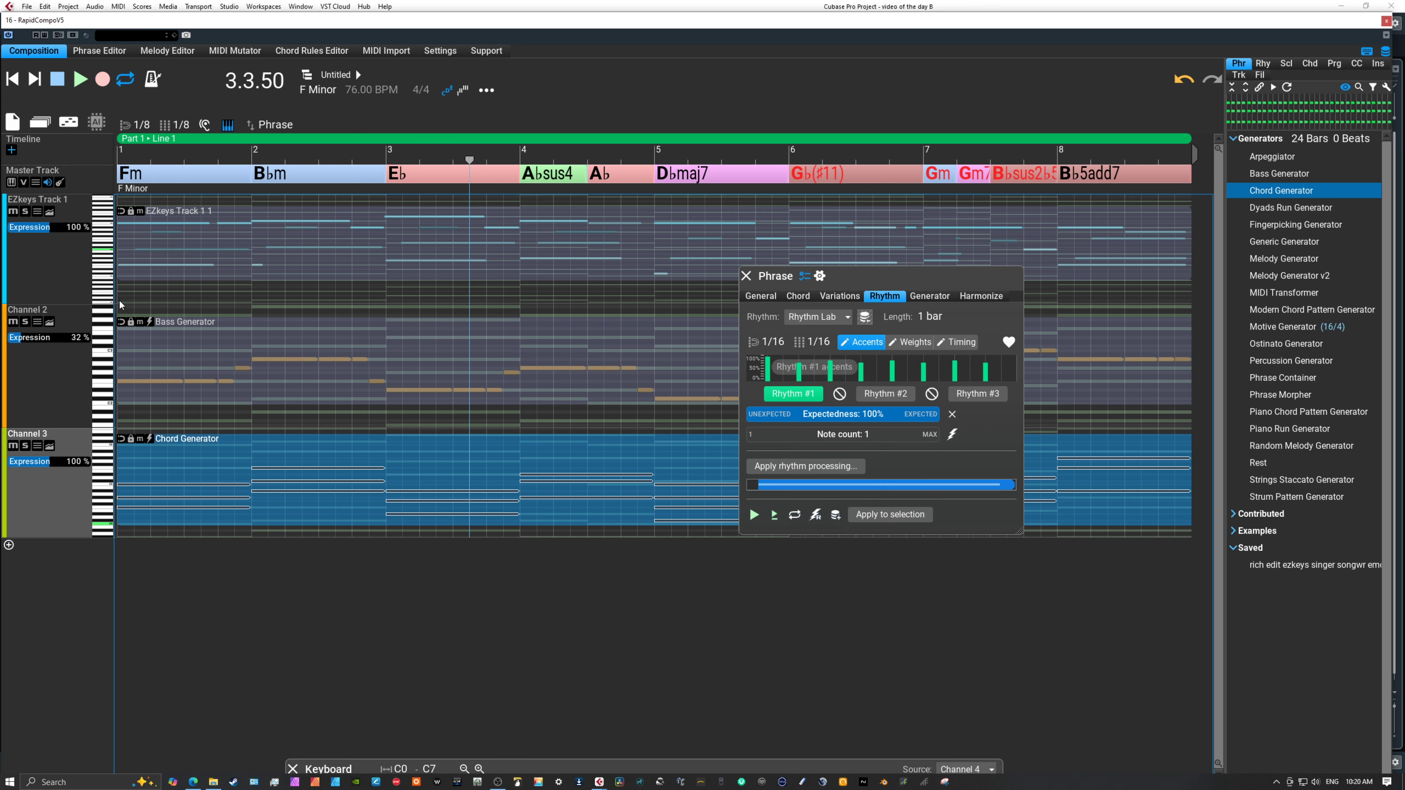
left_click(17, 83)
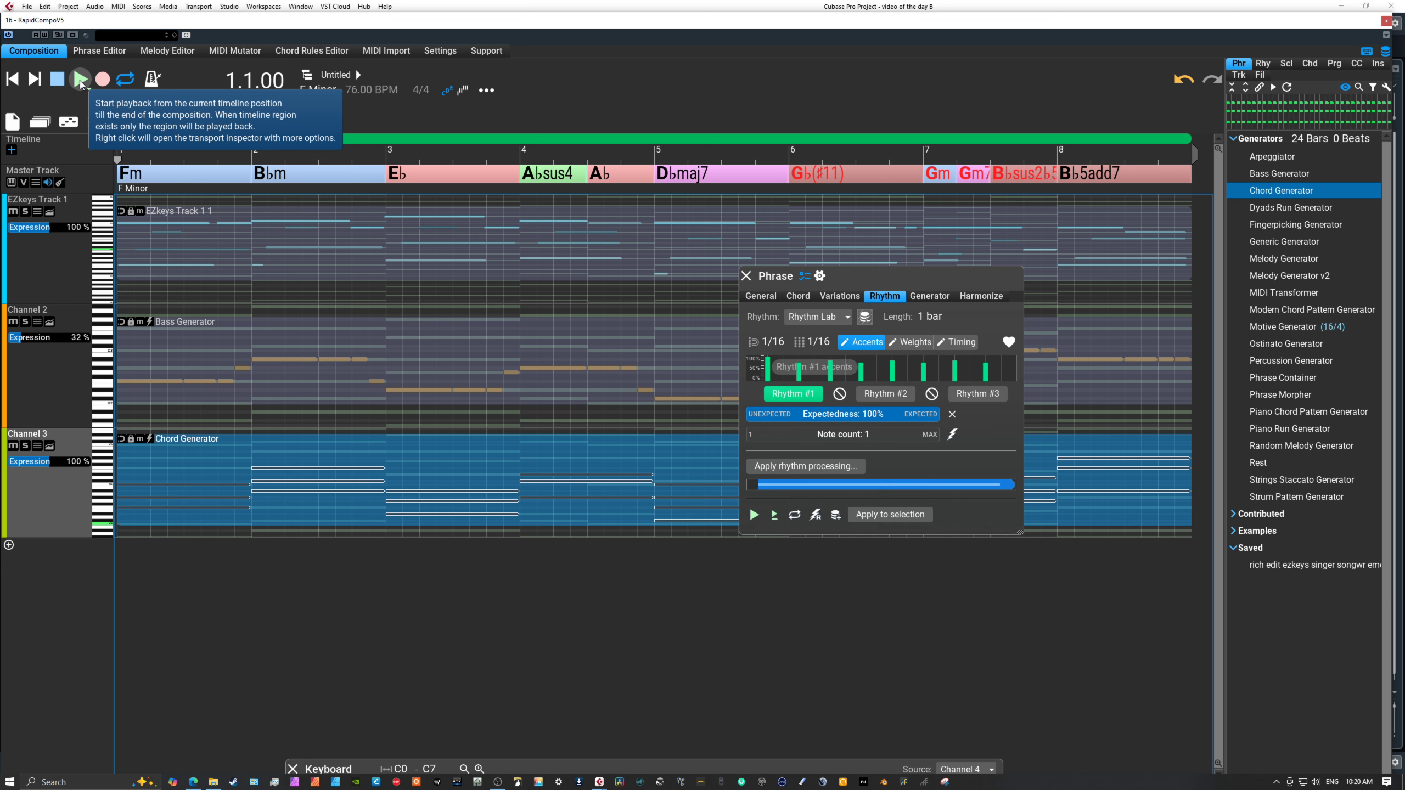
left_click(80, 83)
left_click(80, 83)
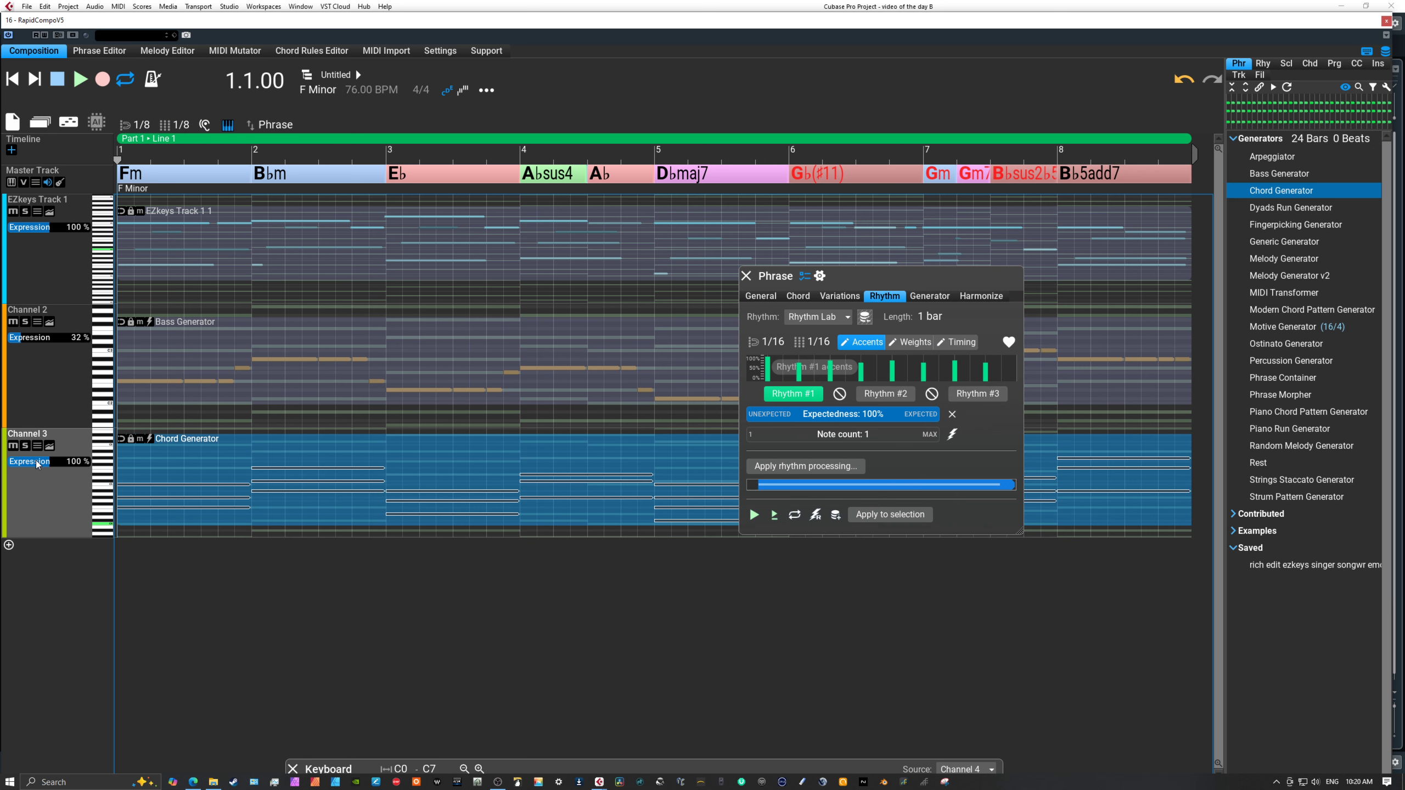
Lower Channel 3's Expression to 22 %, checking the level with short playbacks from the beginning.
left_click_drag(40, 464, 33, 466)
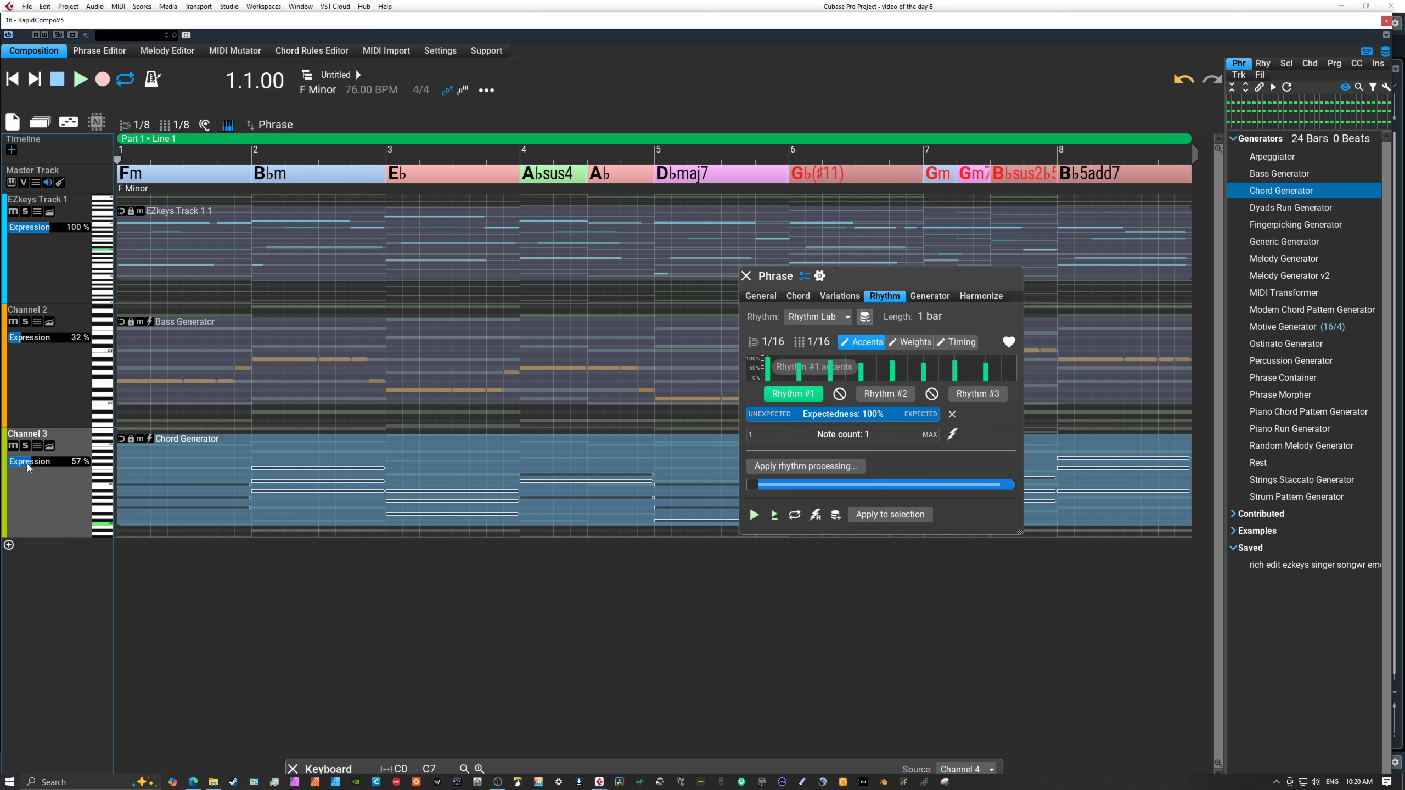
left_click_drag(28, 466, 33, 466)
left_click(80, 83)
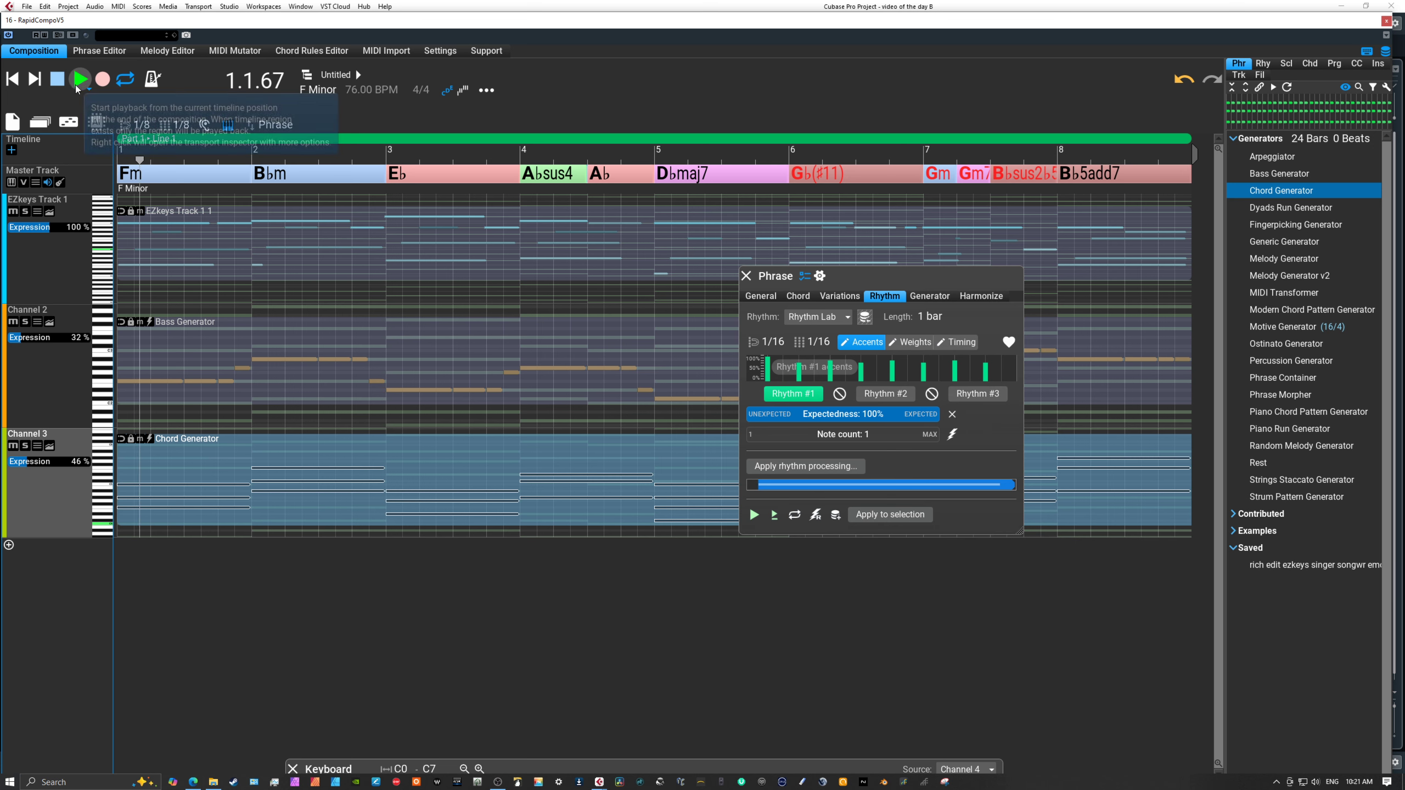
left_click(79, 83)
left_click(17, 464)
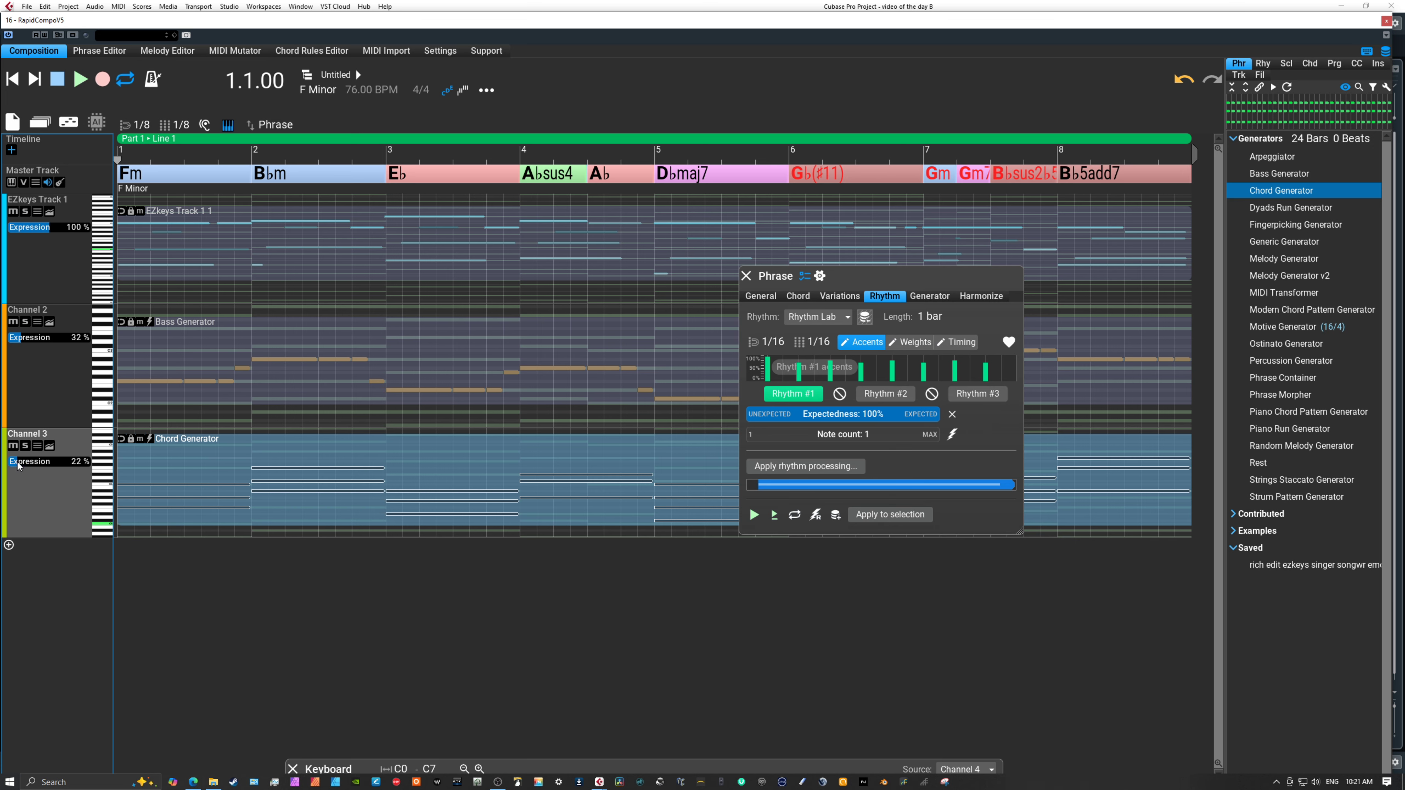
left_click(79, 87)
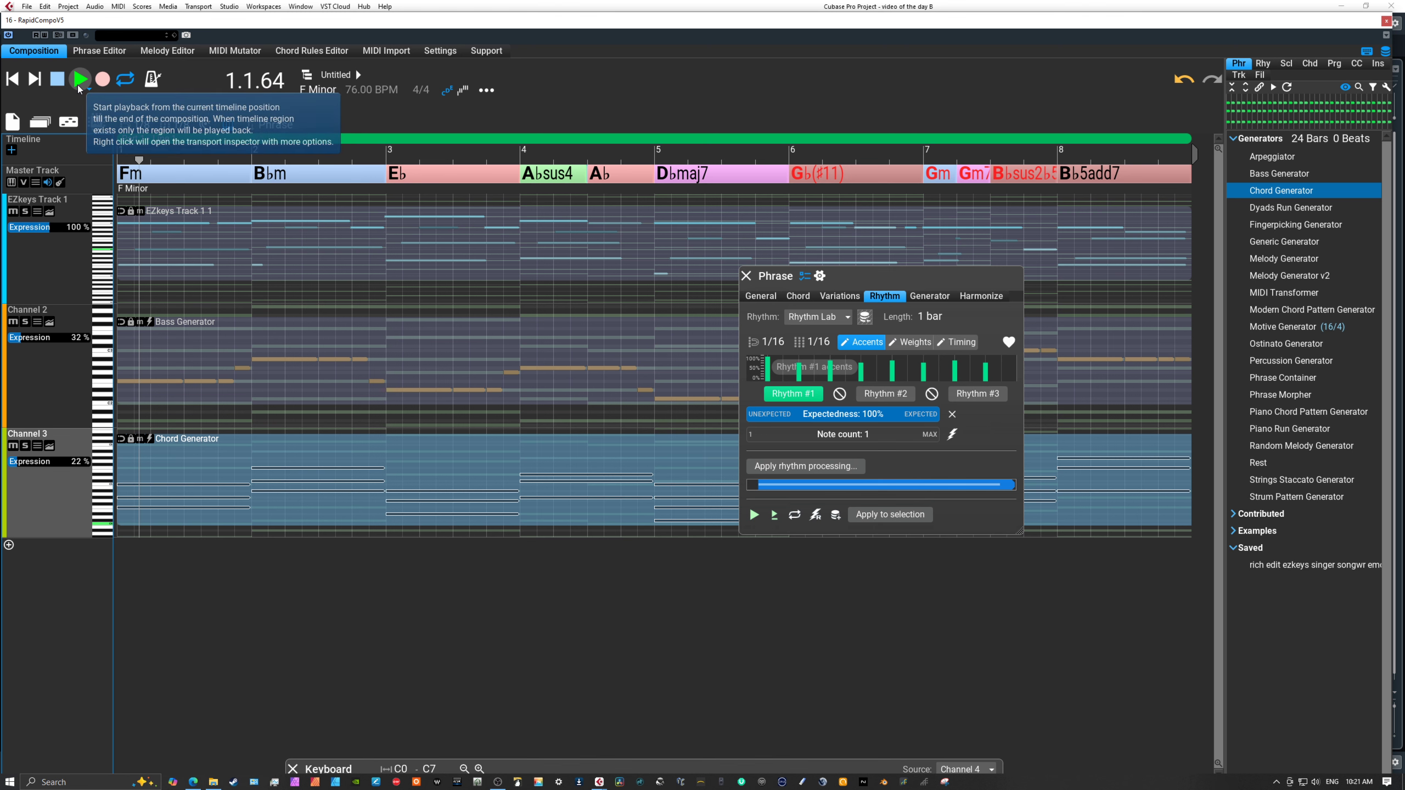
left_click(79, 87)
Add a Velocity variation of 32 to the Chord Generator phrase on Channel 3 and play back from the beginning.
left_click(241, 471)
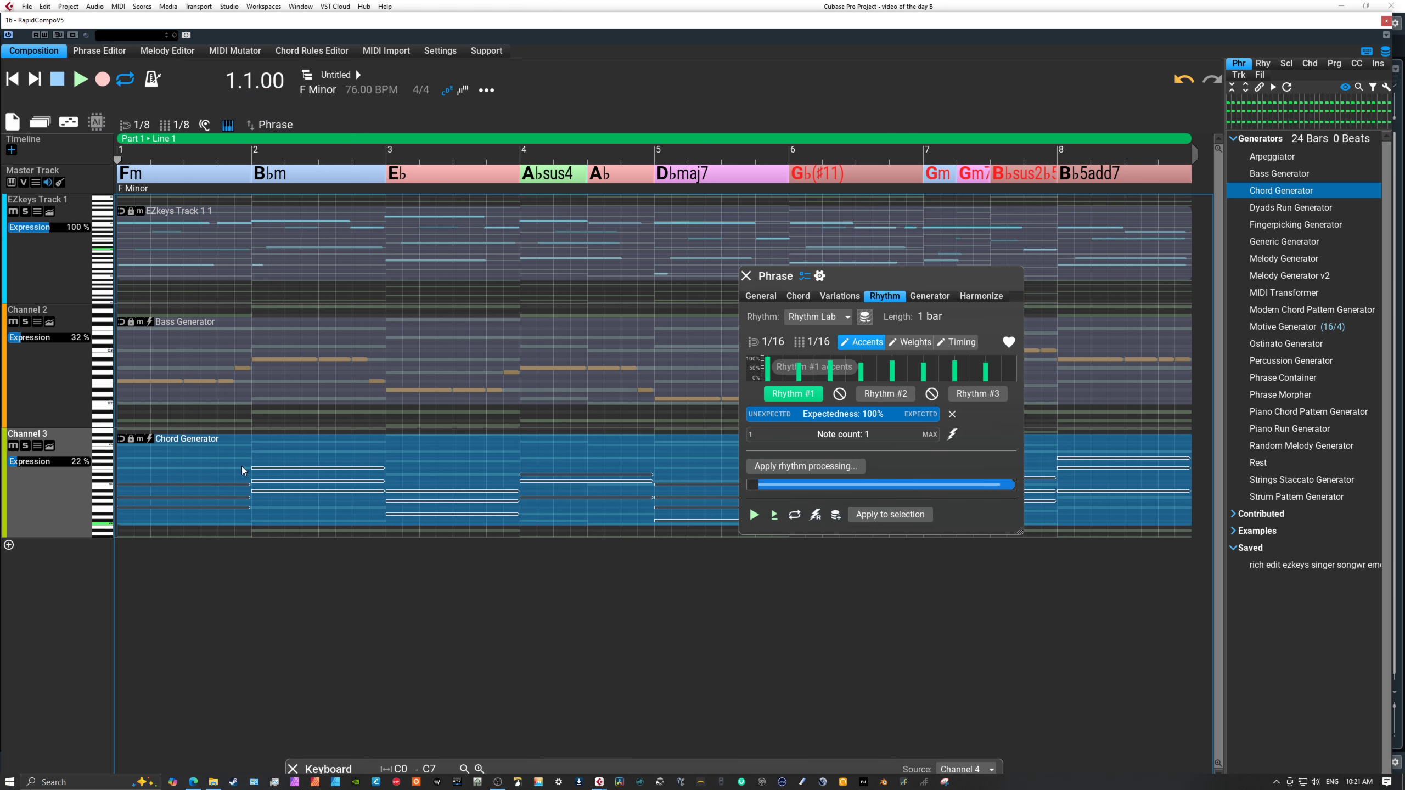
left_click(746, 276)
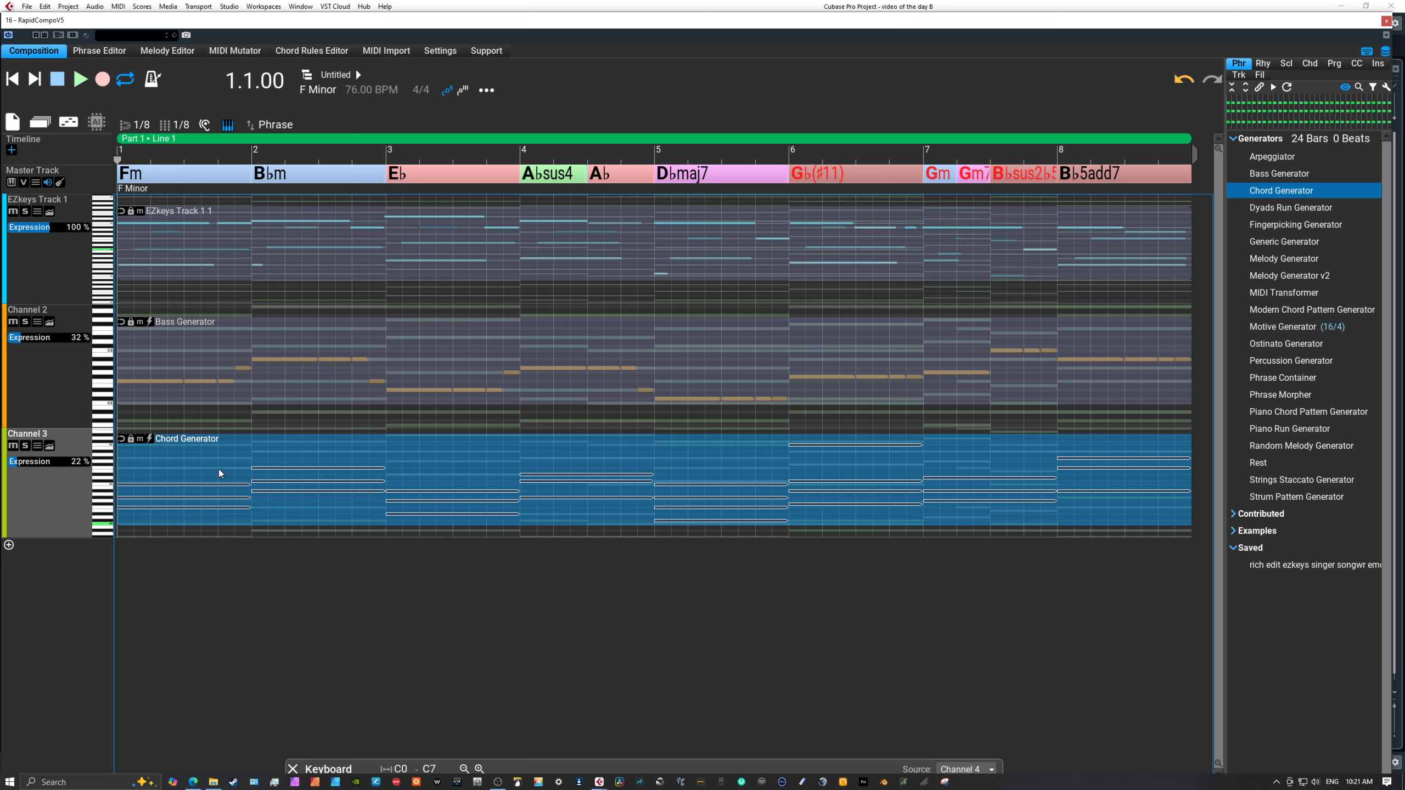
double_click(430, 459)
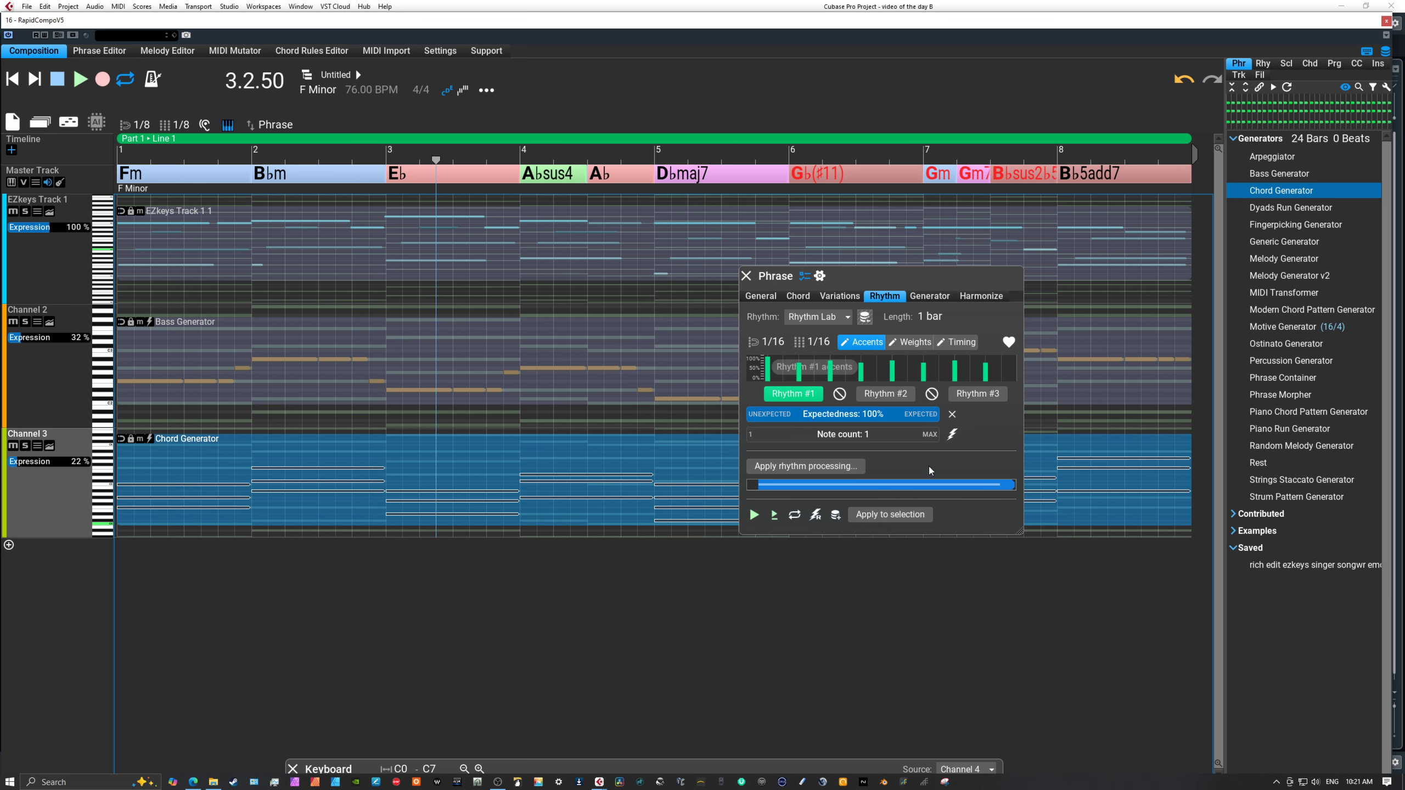
left_click(820, 276)
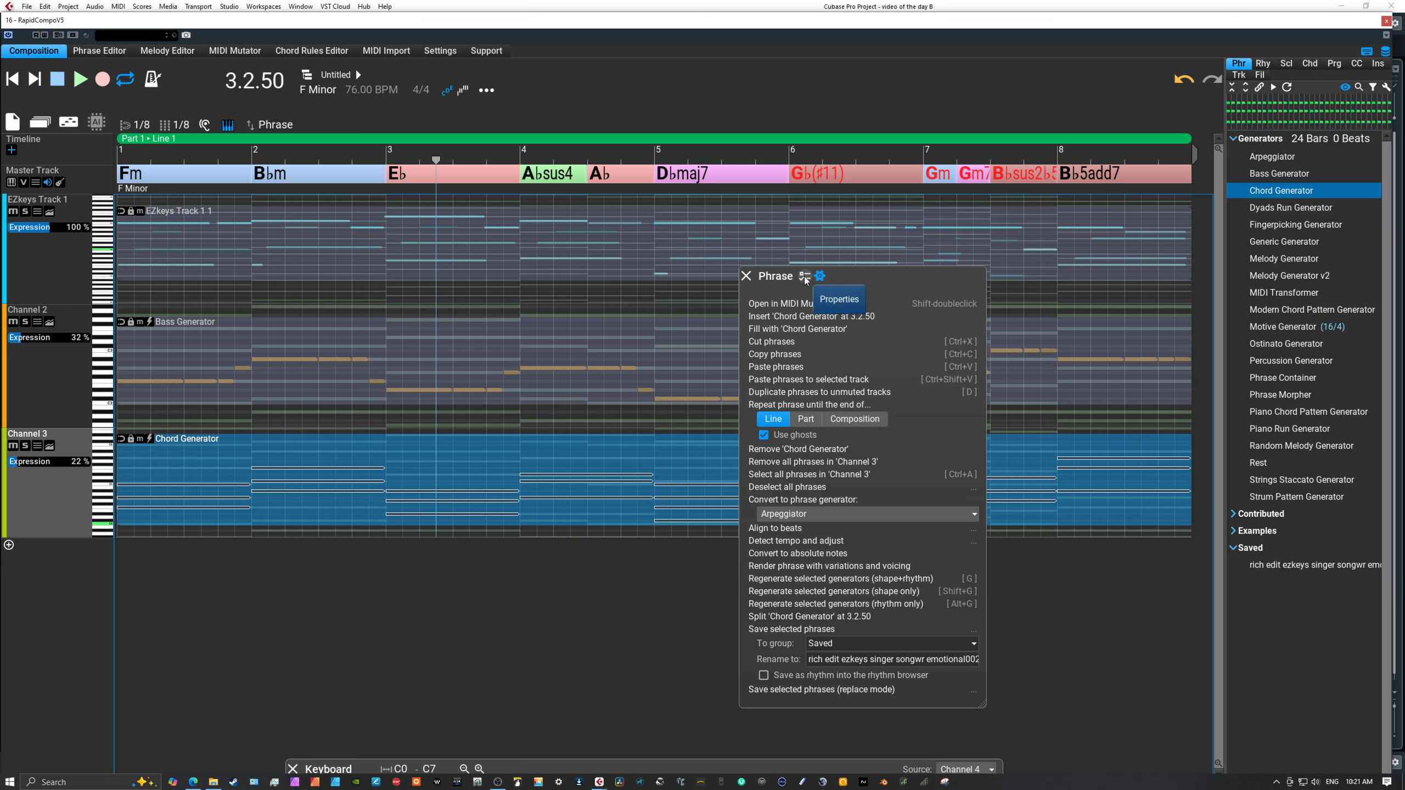
left_click(804, 276)
left_click(838, 297)
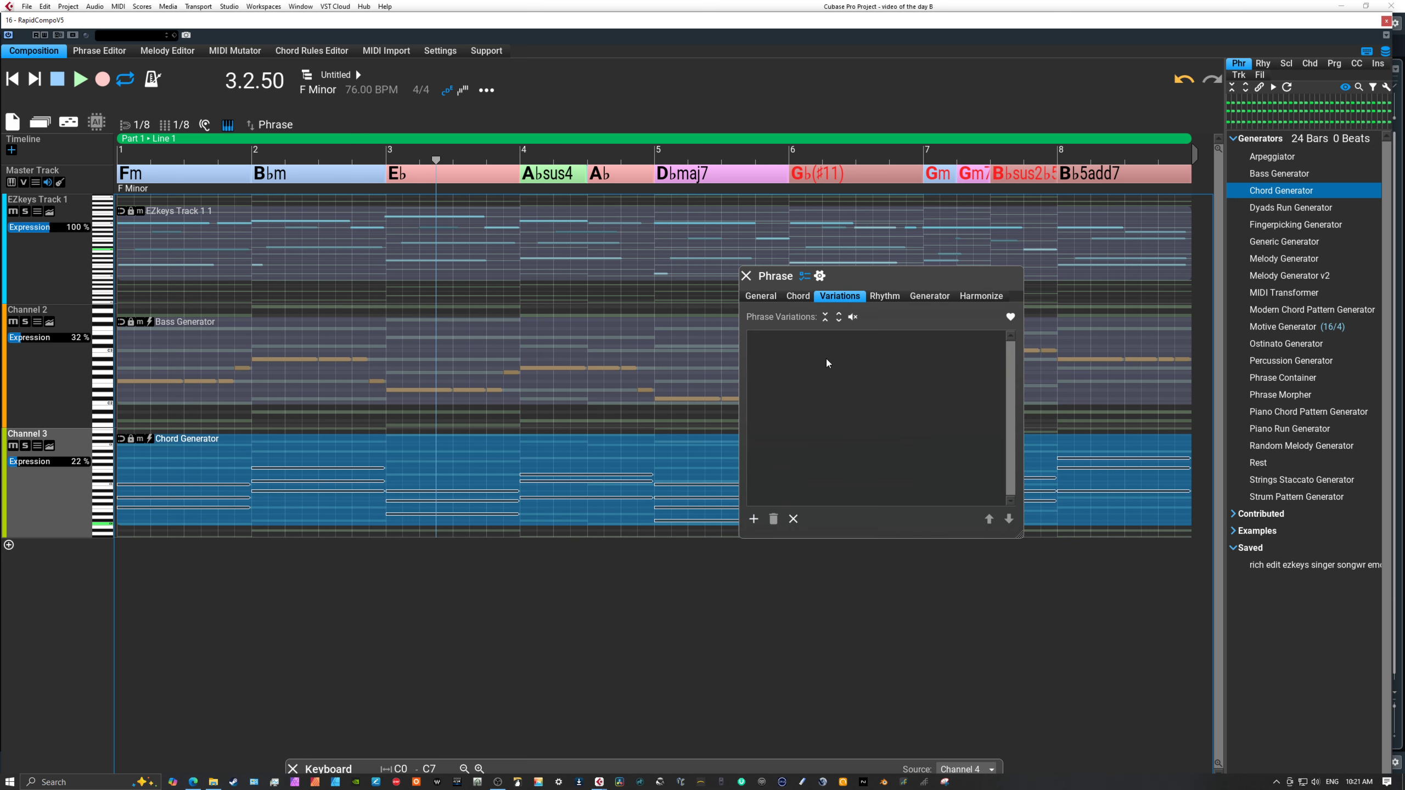
left_click(753, 519)
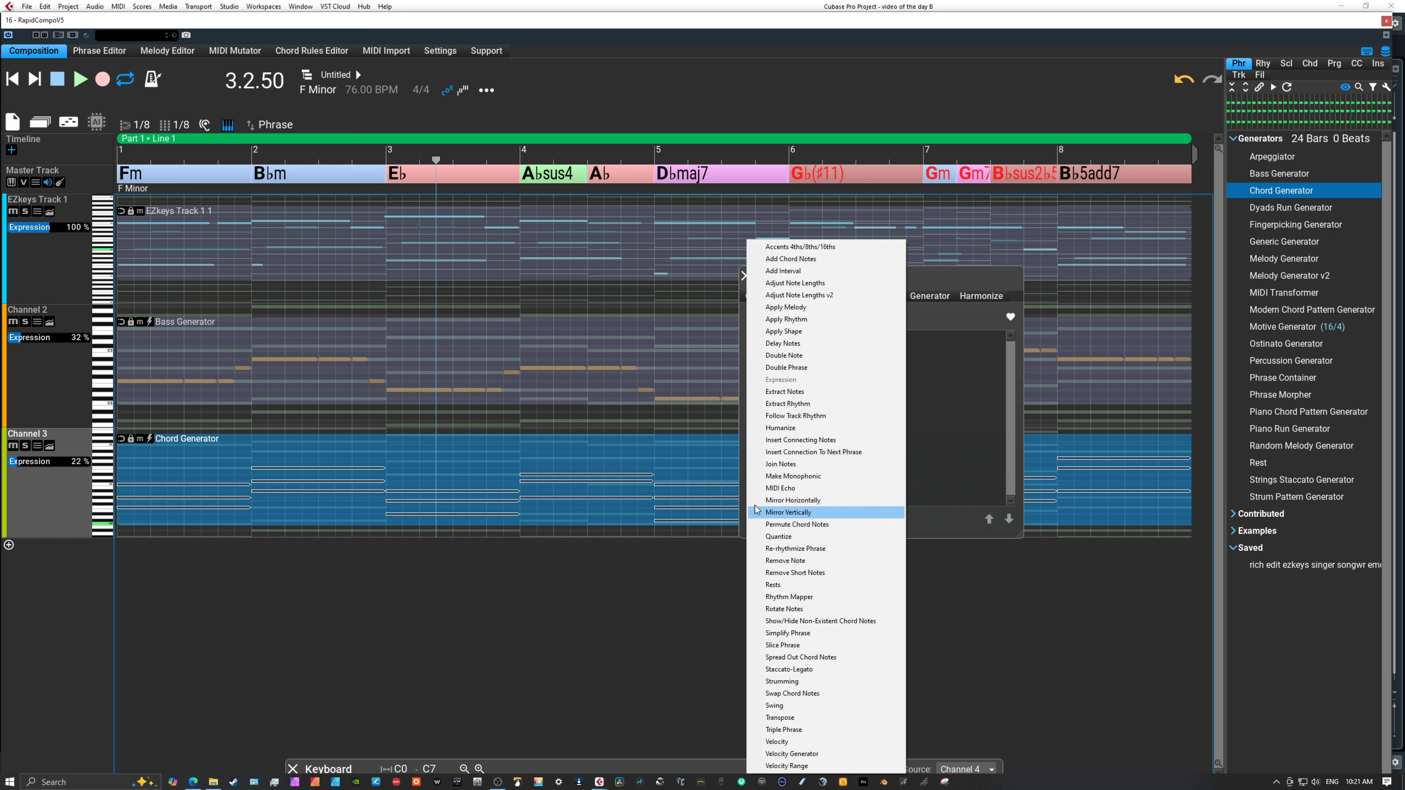
left_click(810, 742)
left_click_drag(886, 359, 840, 361)
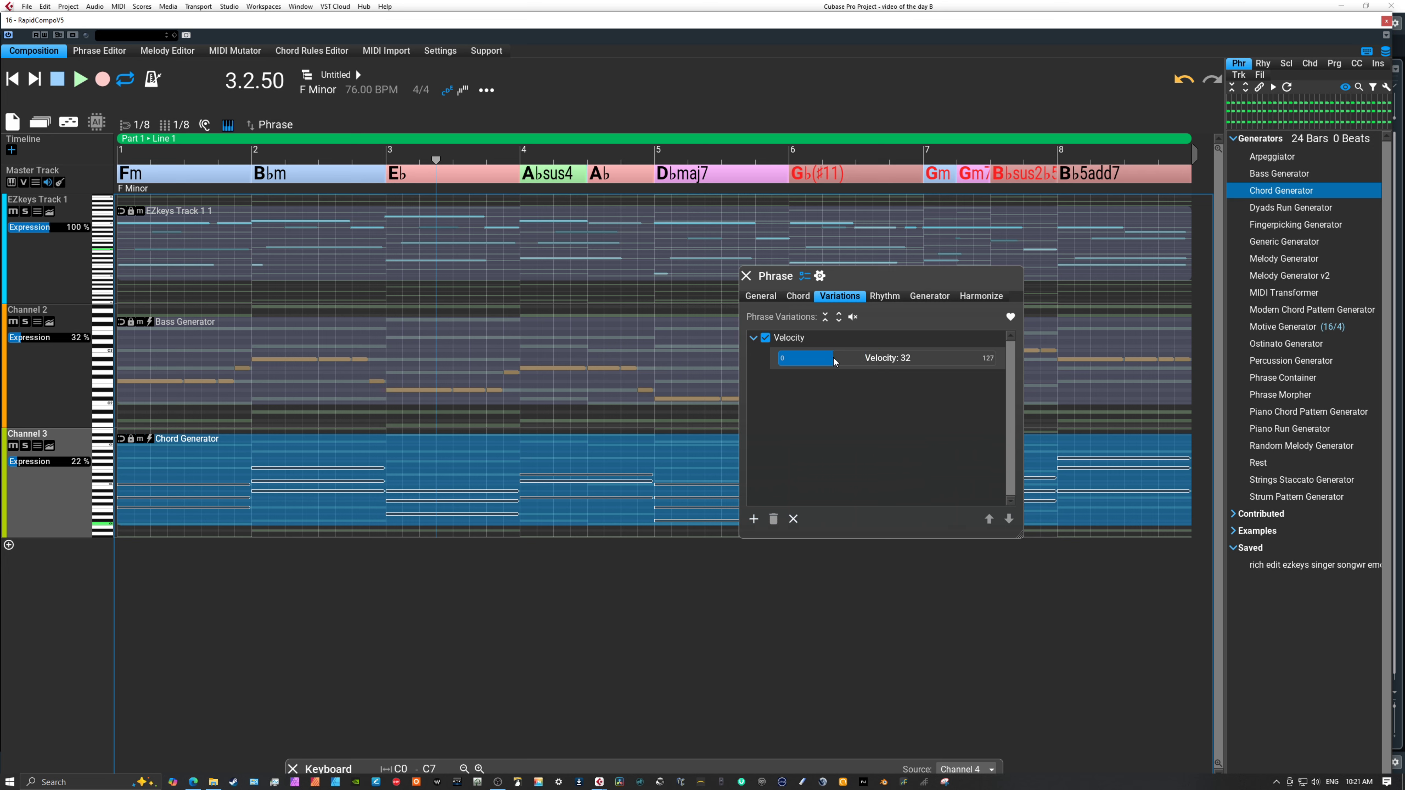
left_click(12, 79)
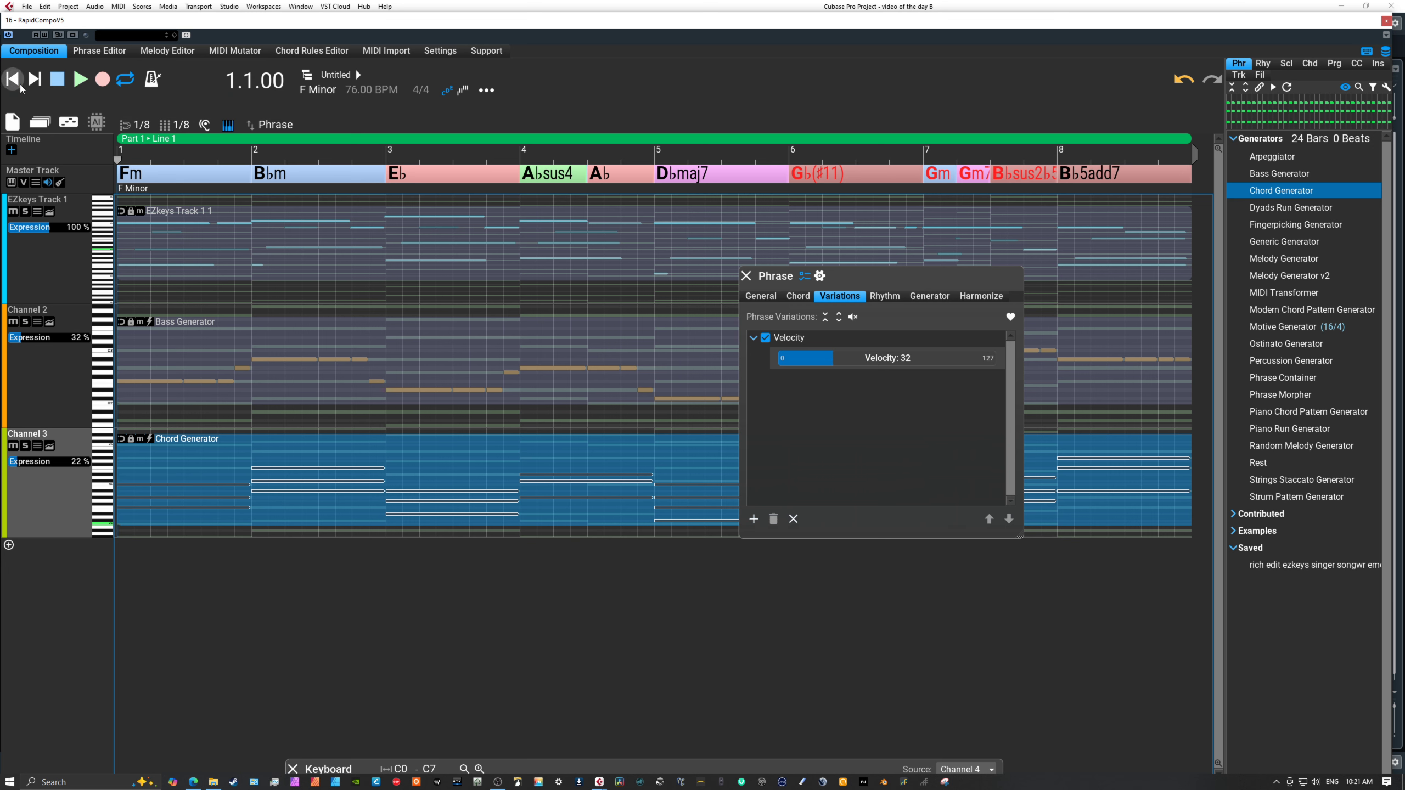
left_click(76, 84)
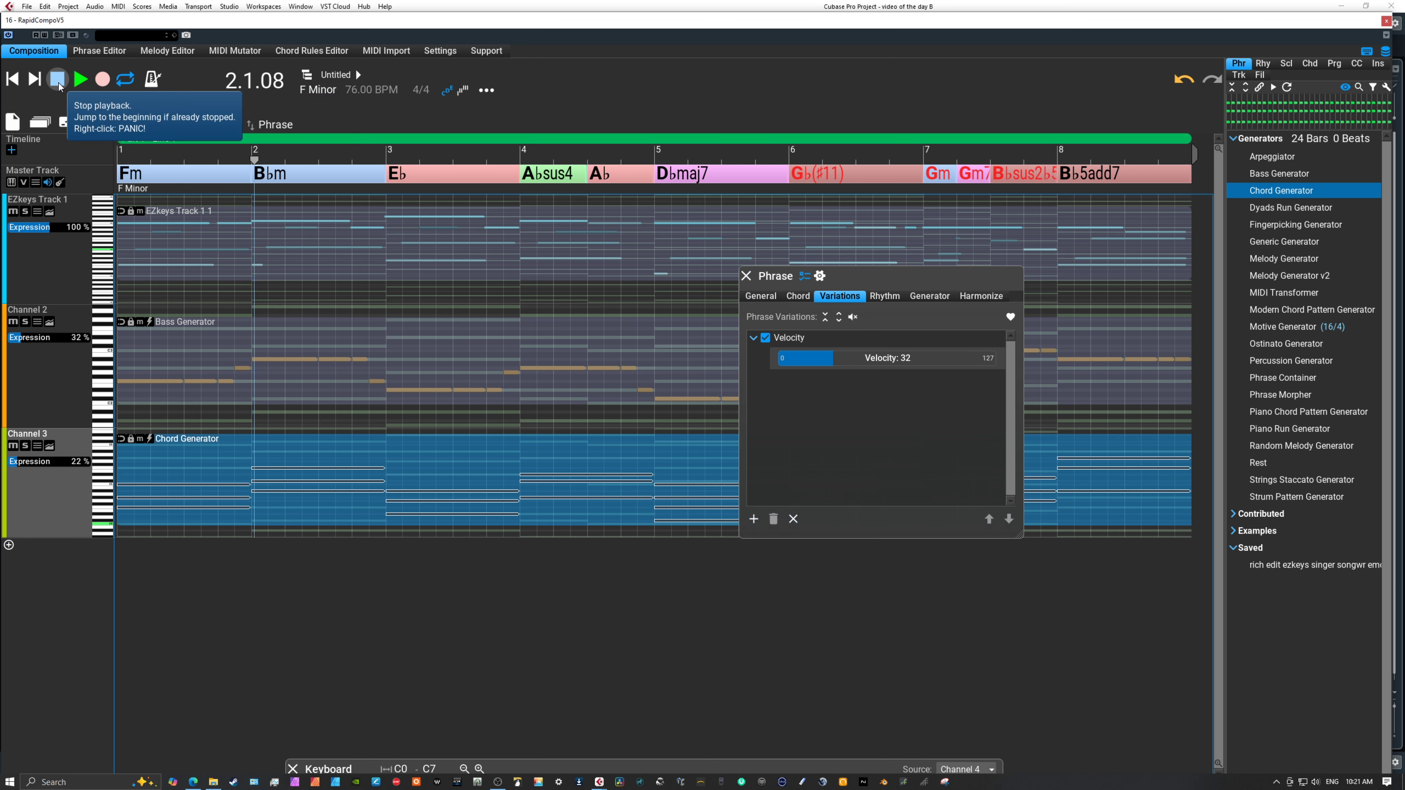
left_click(58, 80)
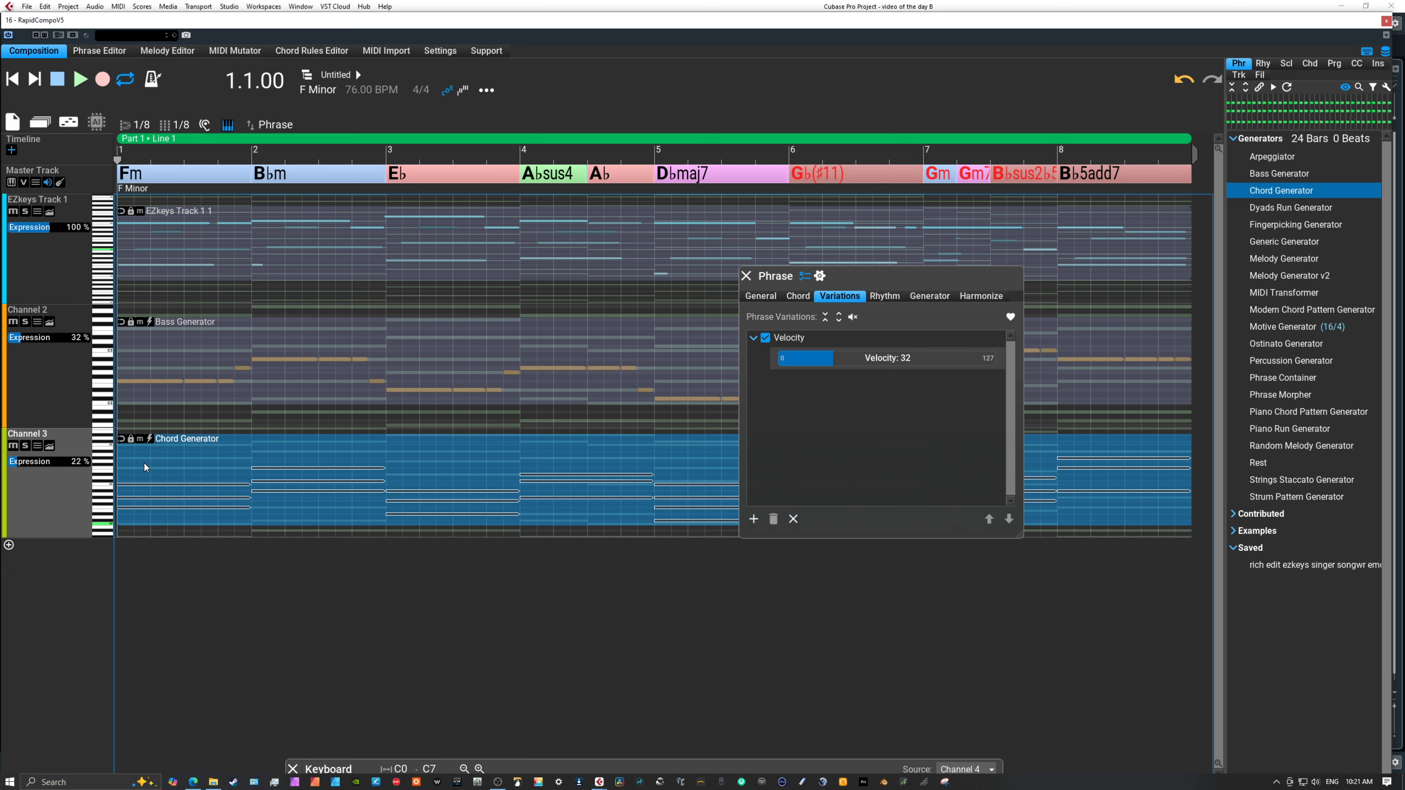
Raise Channel 3's Expression to 76 % during playback from the beginning, briefly muting and unmuting the track to compare.
left_click(76, 81)
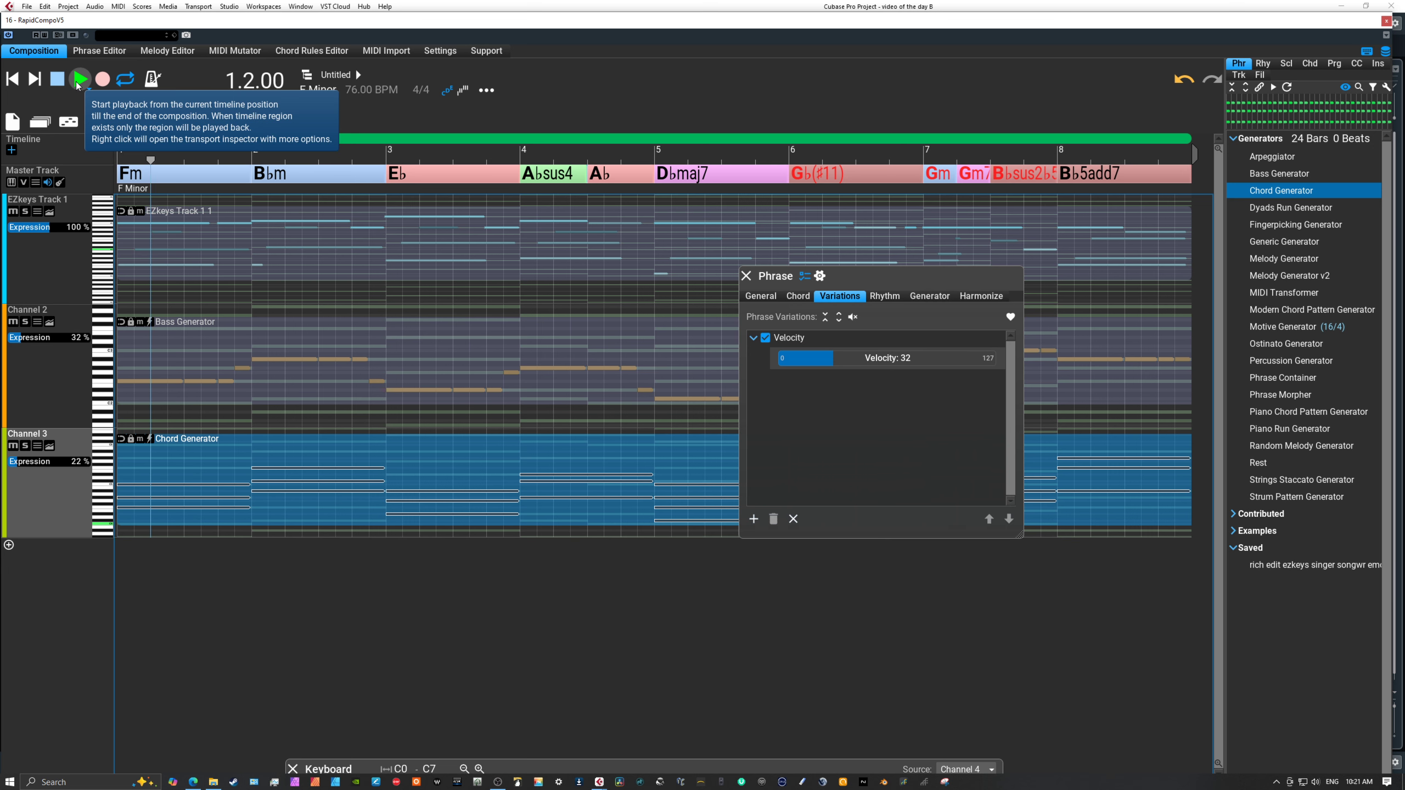
left_click(60, 81)
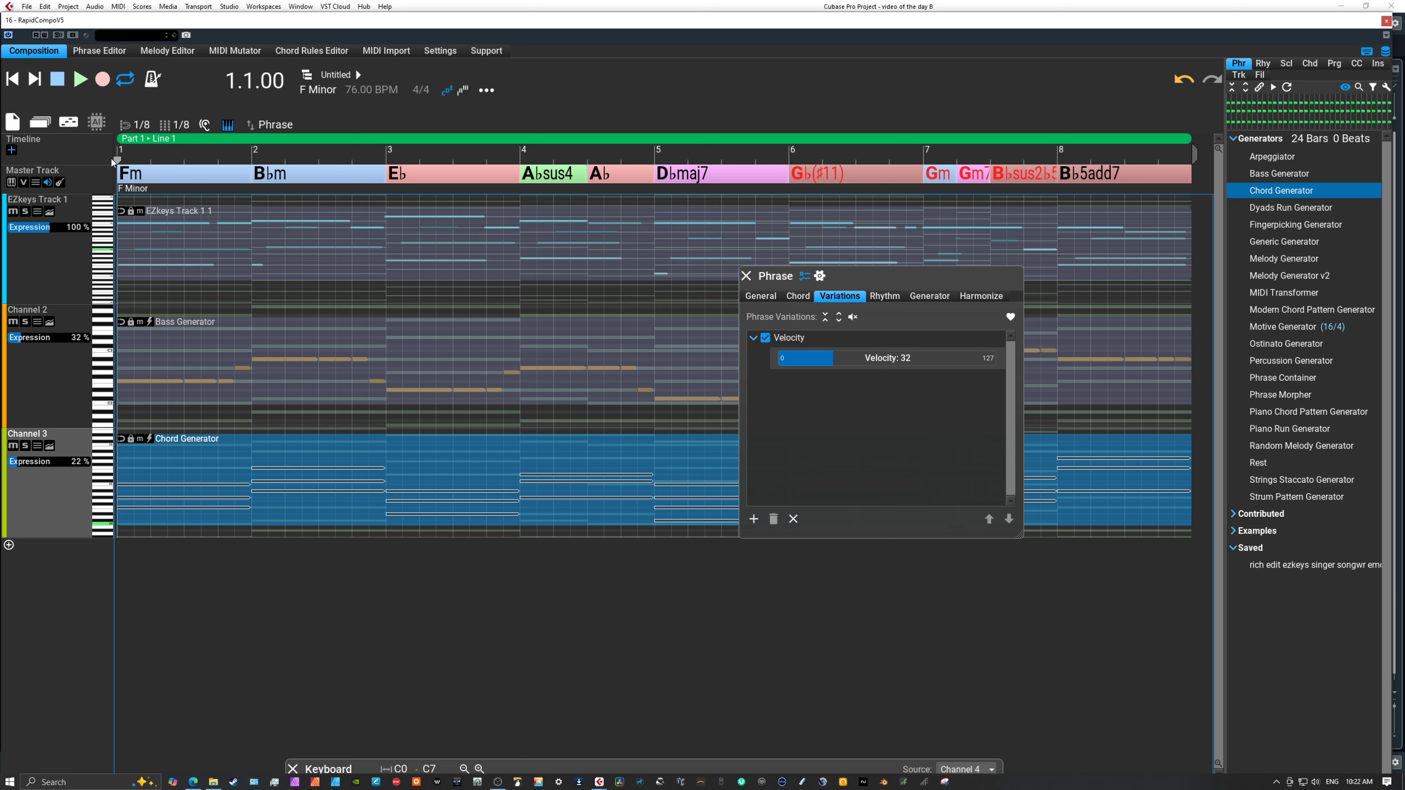
left_click(83, 86)
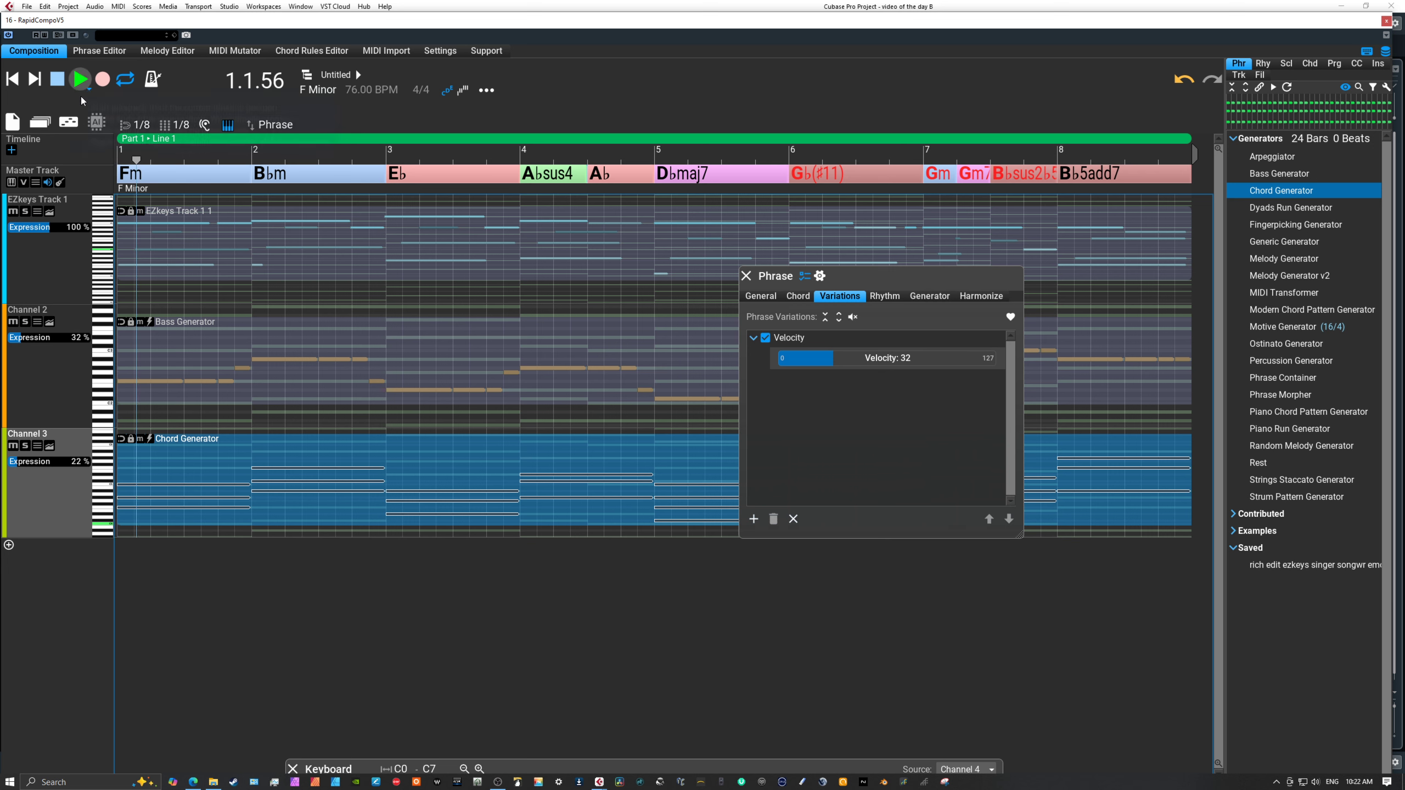
left_click(26, 462)
left_click_drag(27, 461, 32, 460)
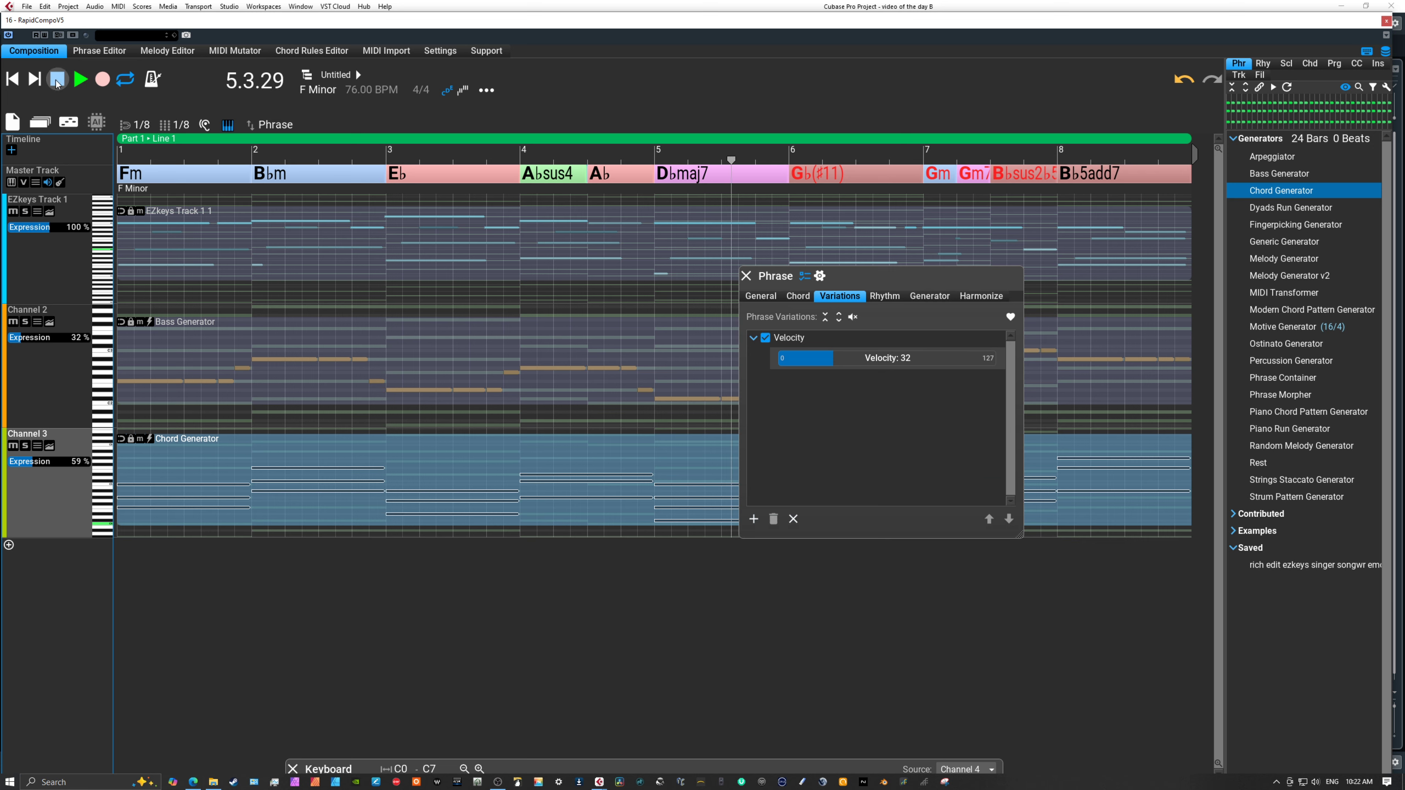
left_click(15, 447)
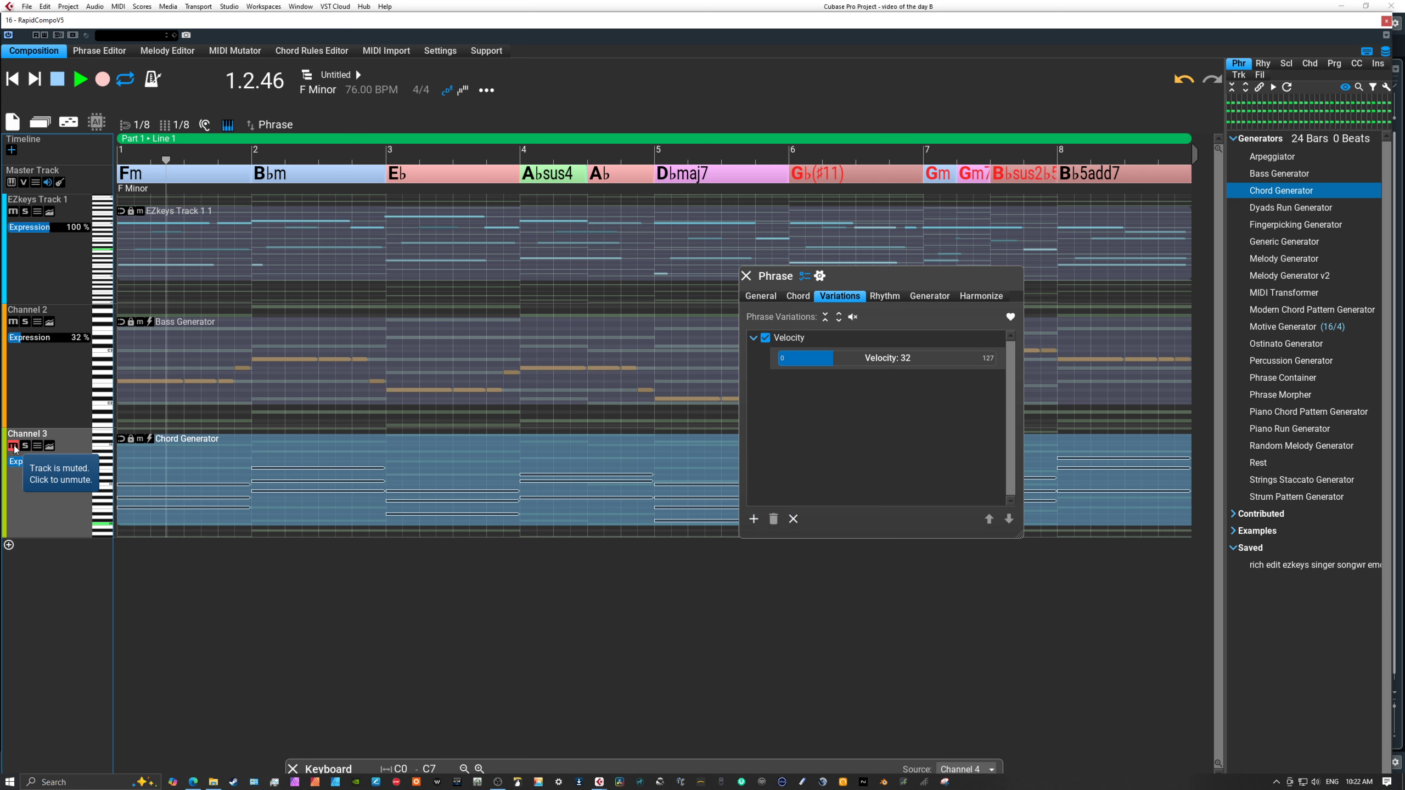
left_click(12, 446)
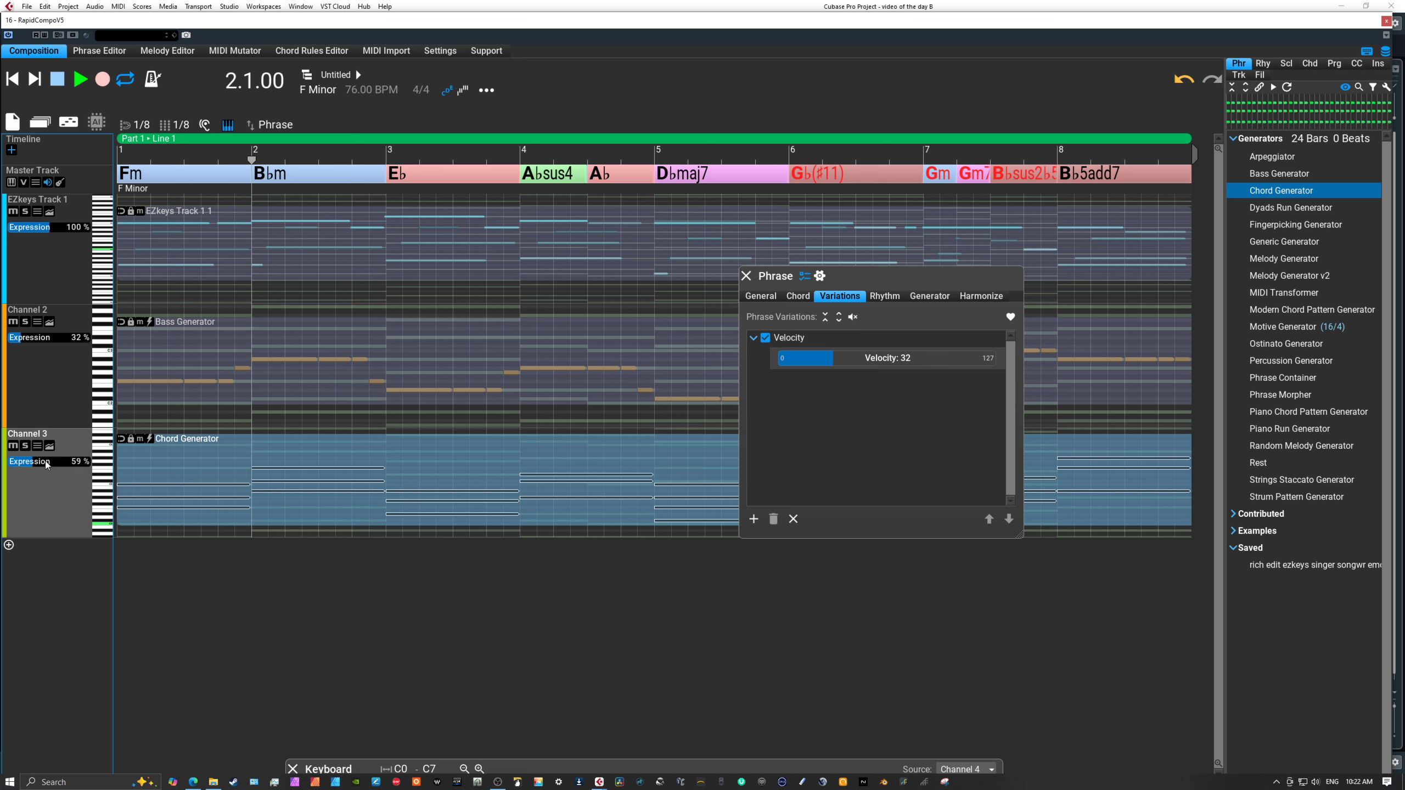
left_click(57, 80)
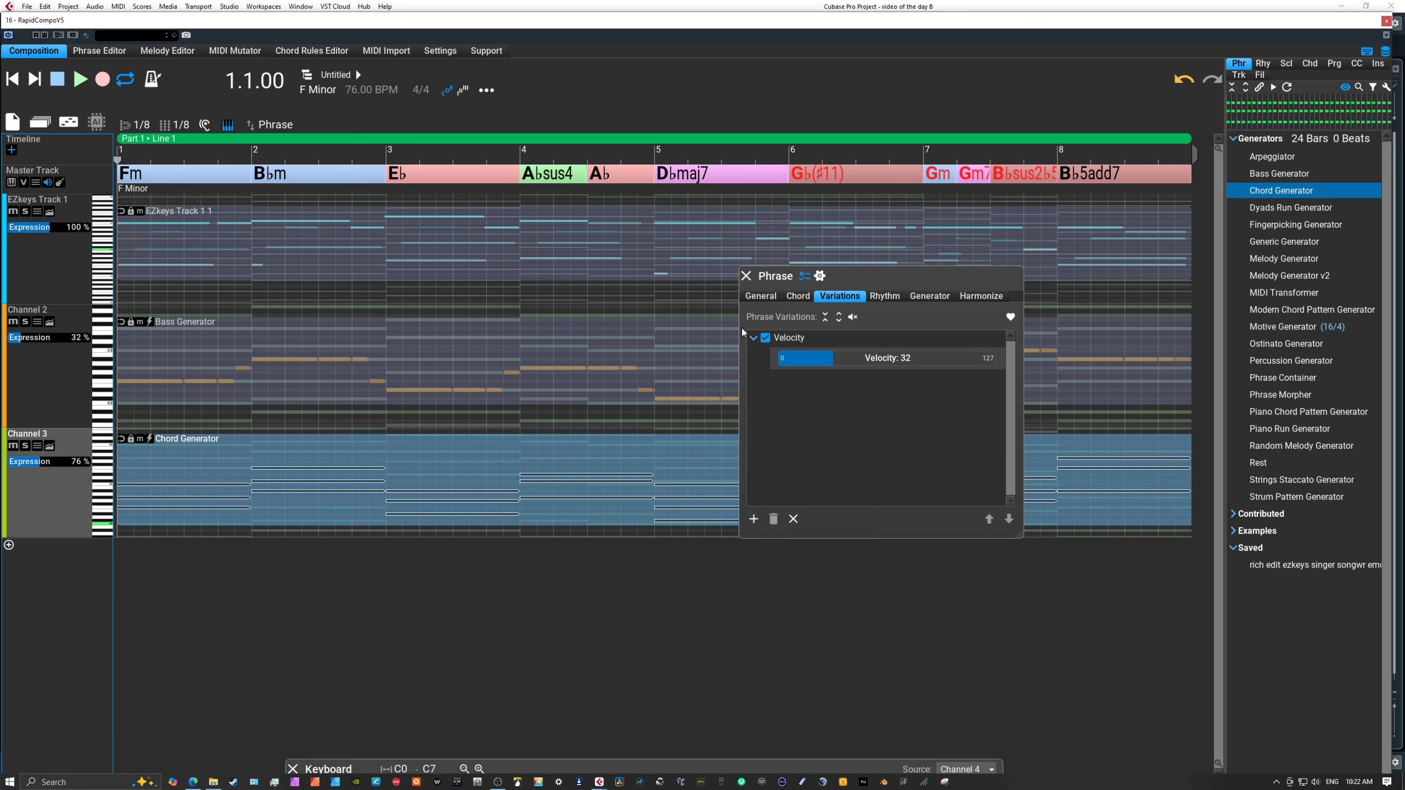
Set the Chord Generator phrase's rhythm note count to 5, after trying 4, and apply it to the selection.
left_click(881, 294)
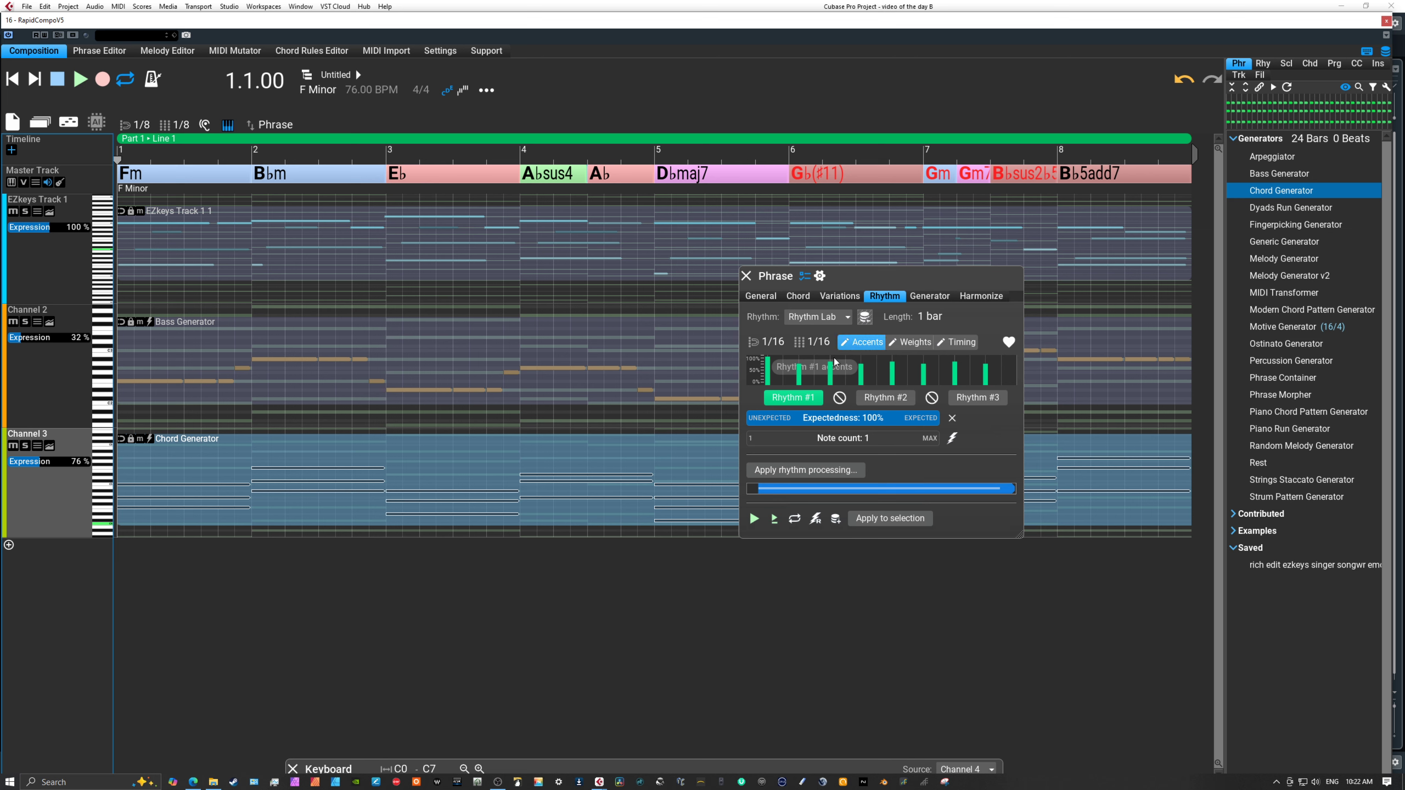
left_click_drag(797, 438, 806, 433)
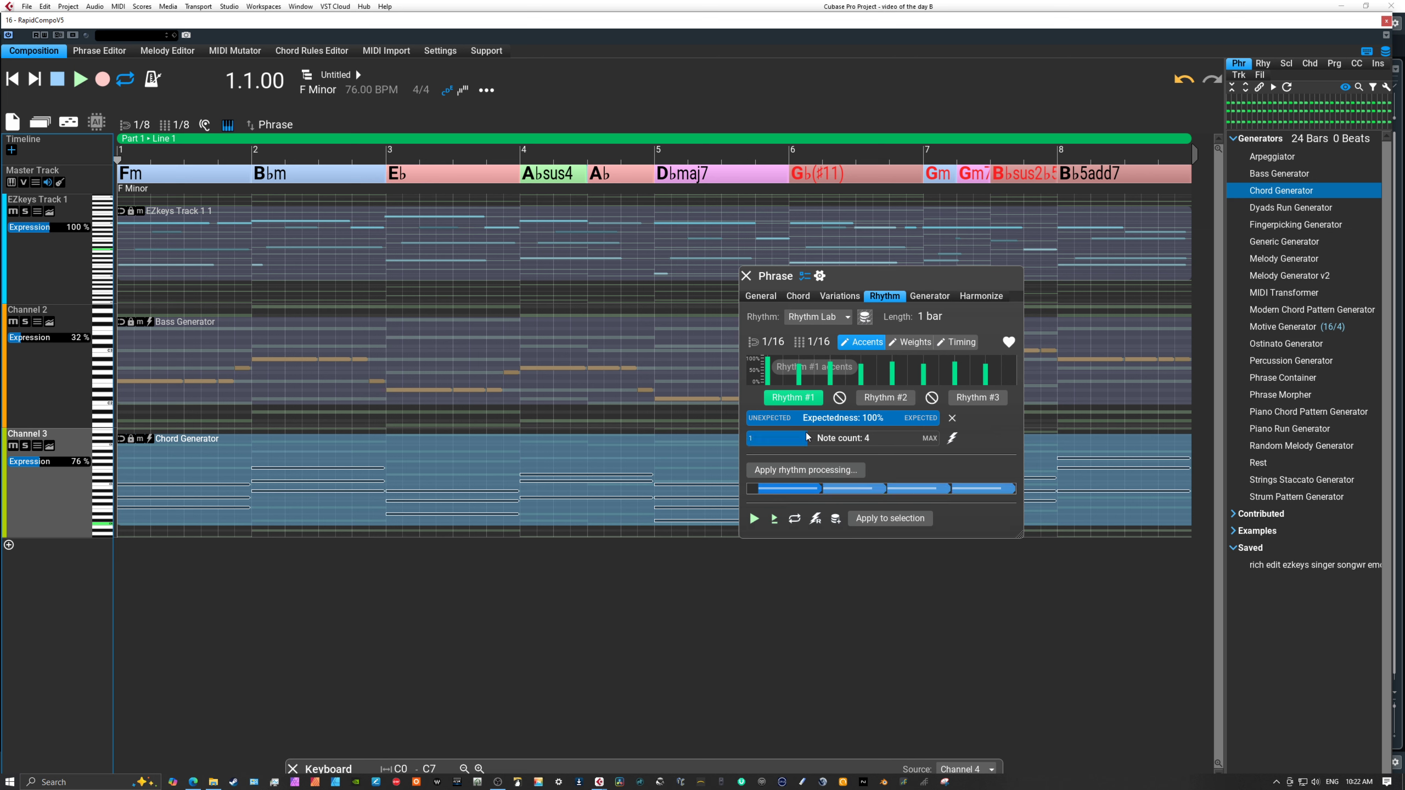
left_click(861, 521)
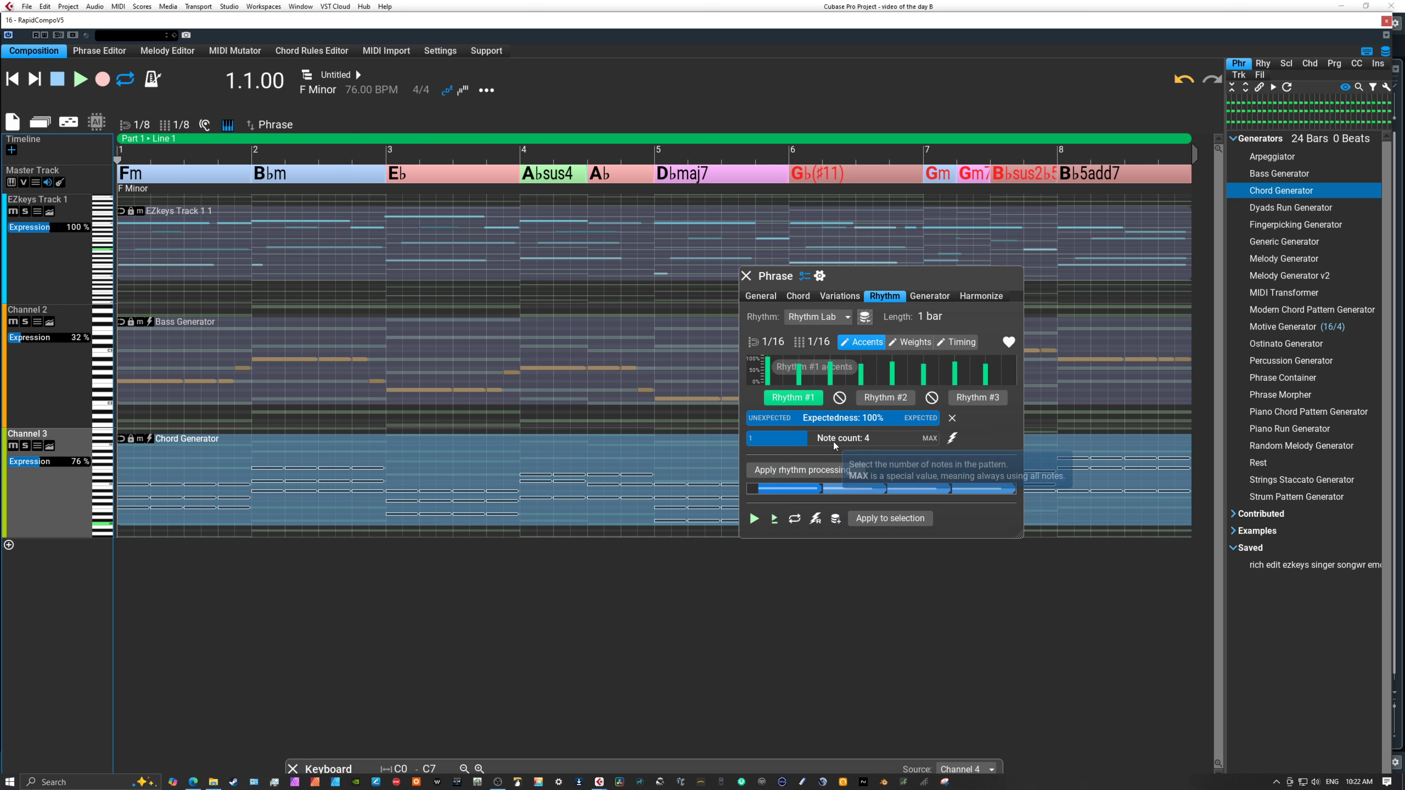
left_click(852, 443)
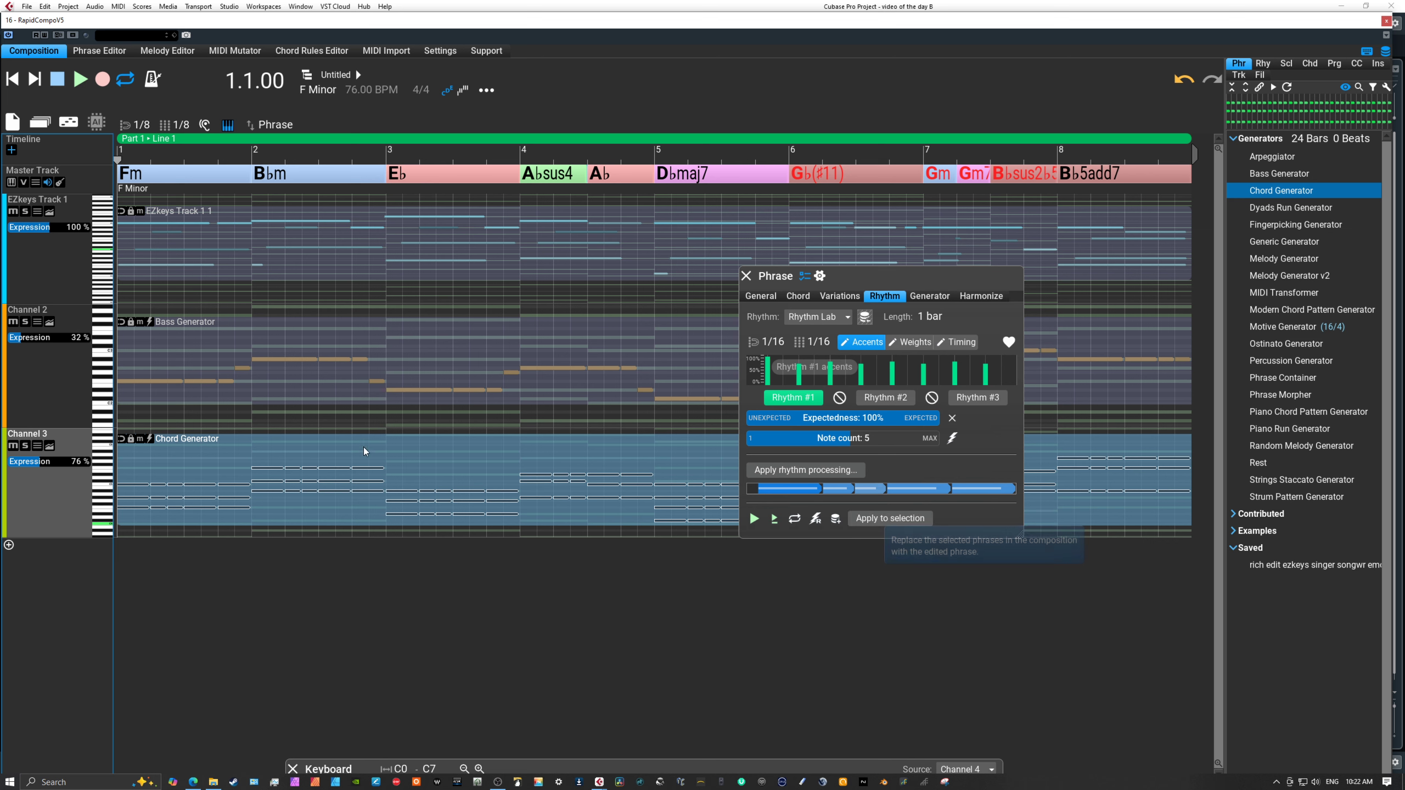
Raise Channel 3's Expression to 109 % while playing back from the beginning, and close the phrase inspector.
left_click(81, 81)
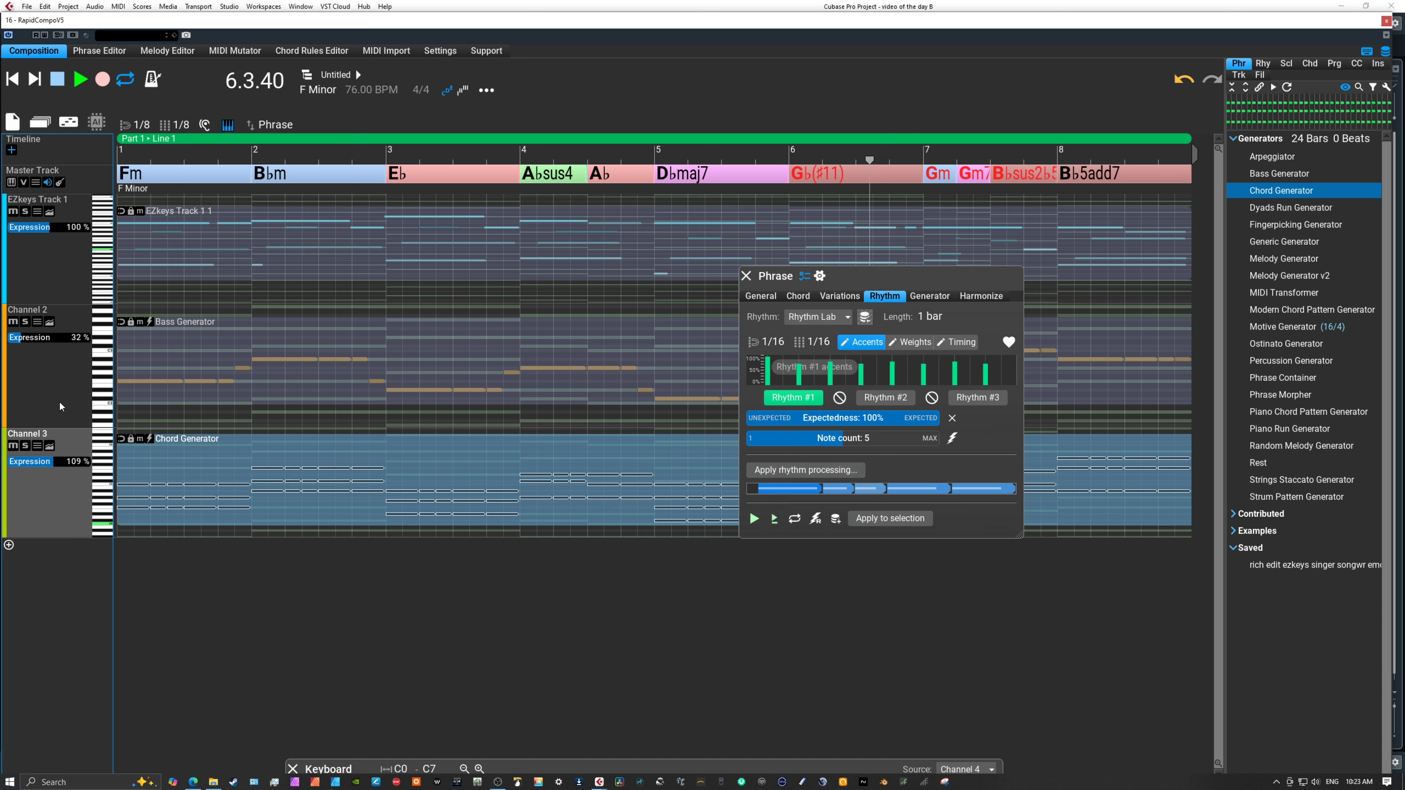
left_click(62, 83)
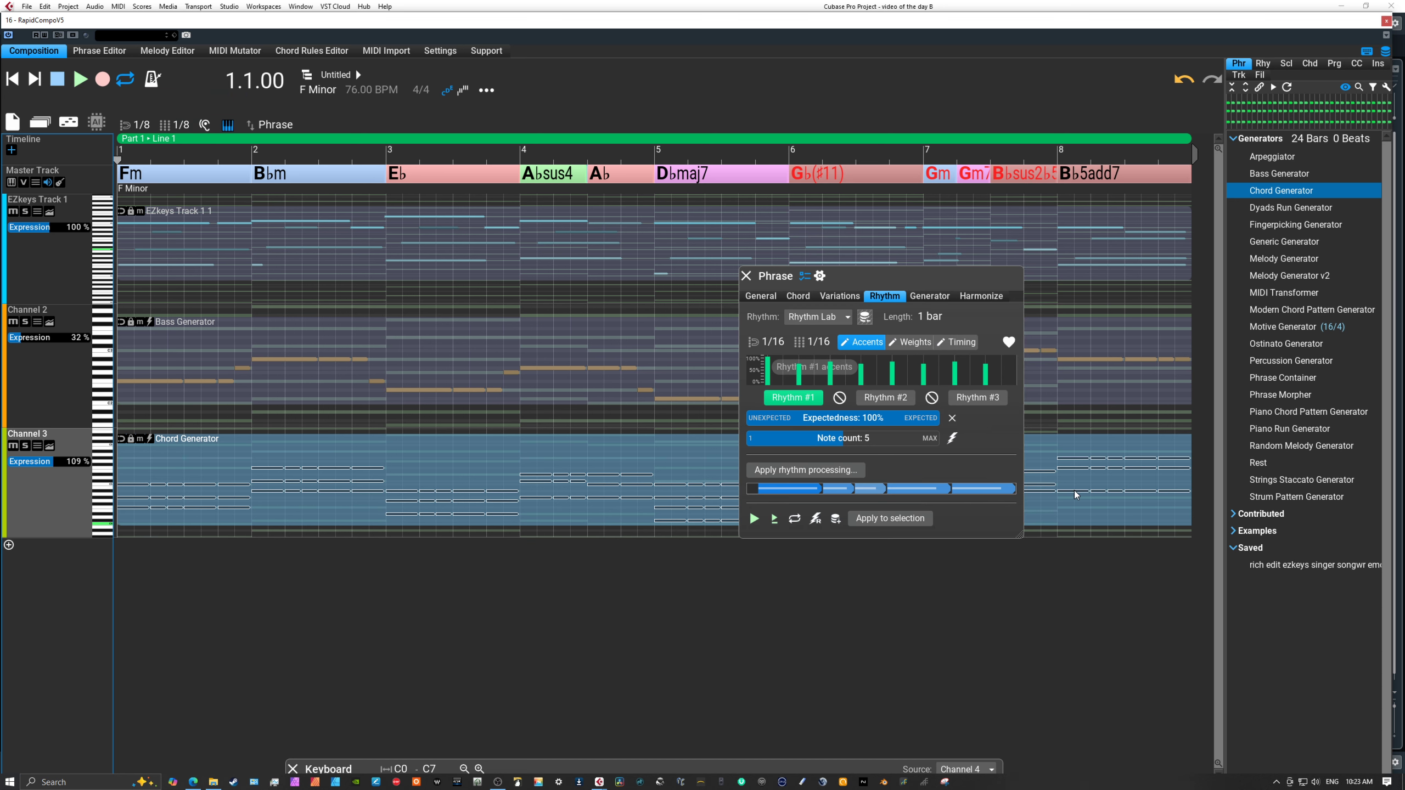
left_click(746, 276)
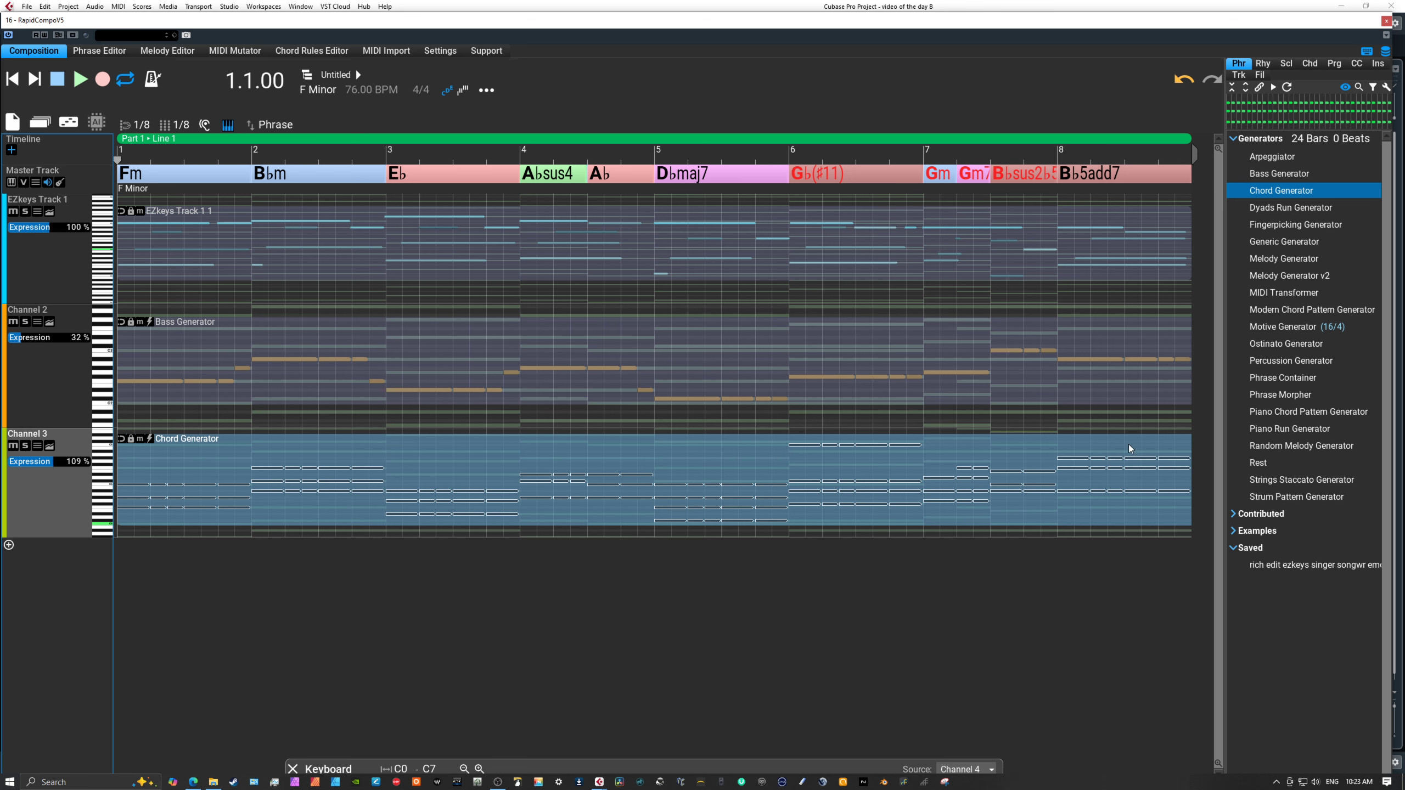
Expand Channel 3 to the full view and render its Chord Generator phrase with variations and voicing.
double_click(68, 489)
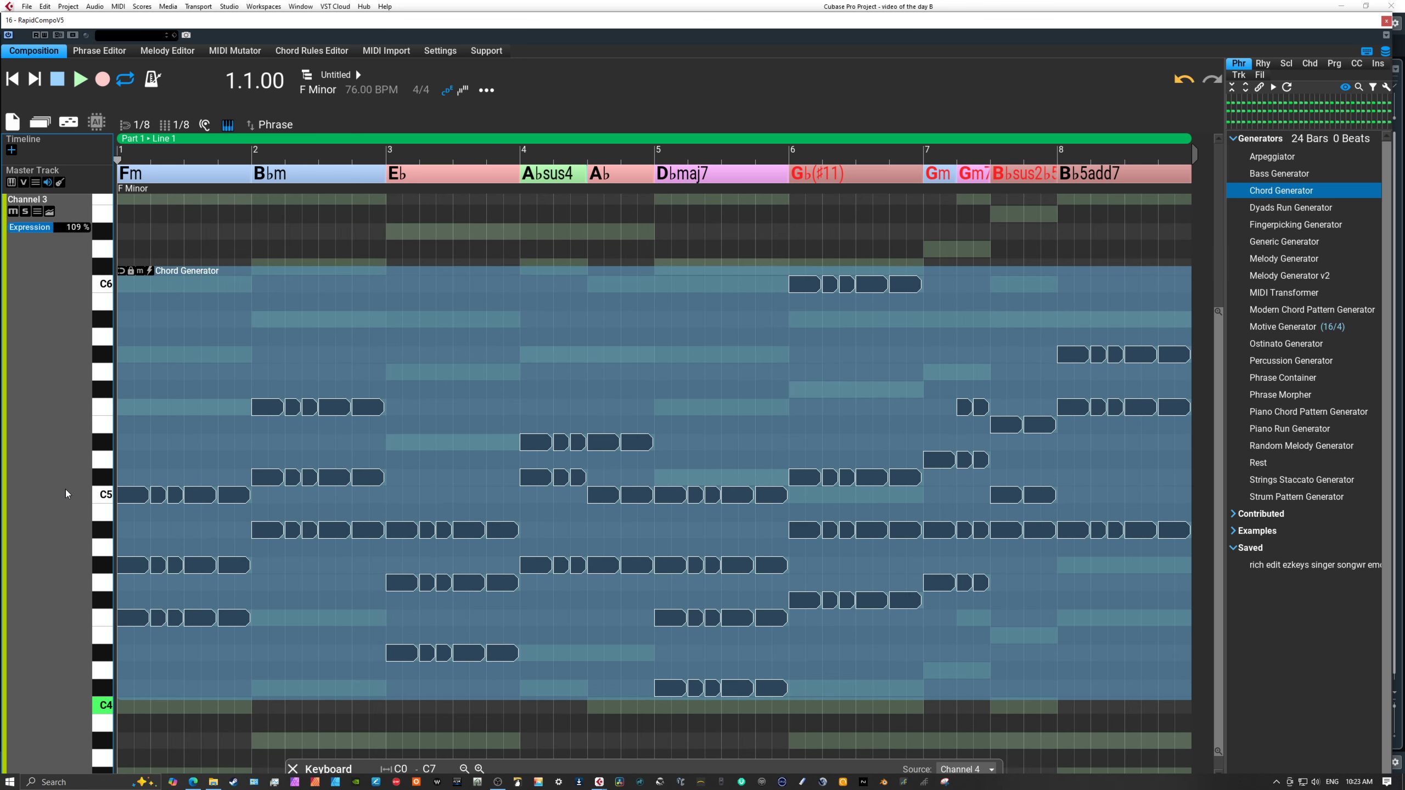
left_click(1100, 447)
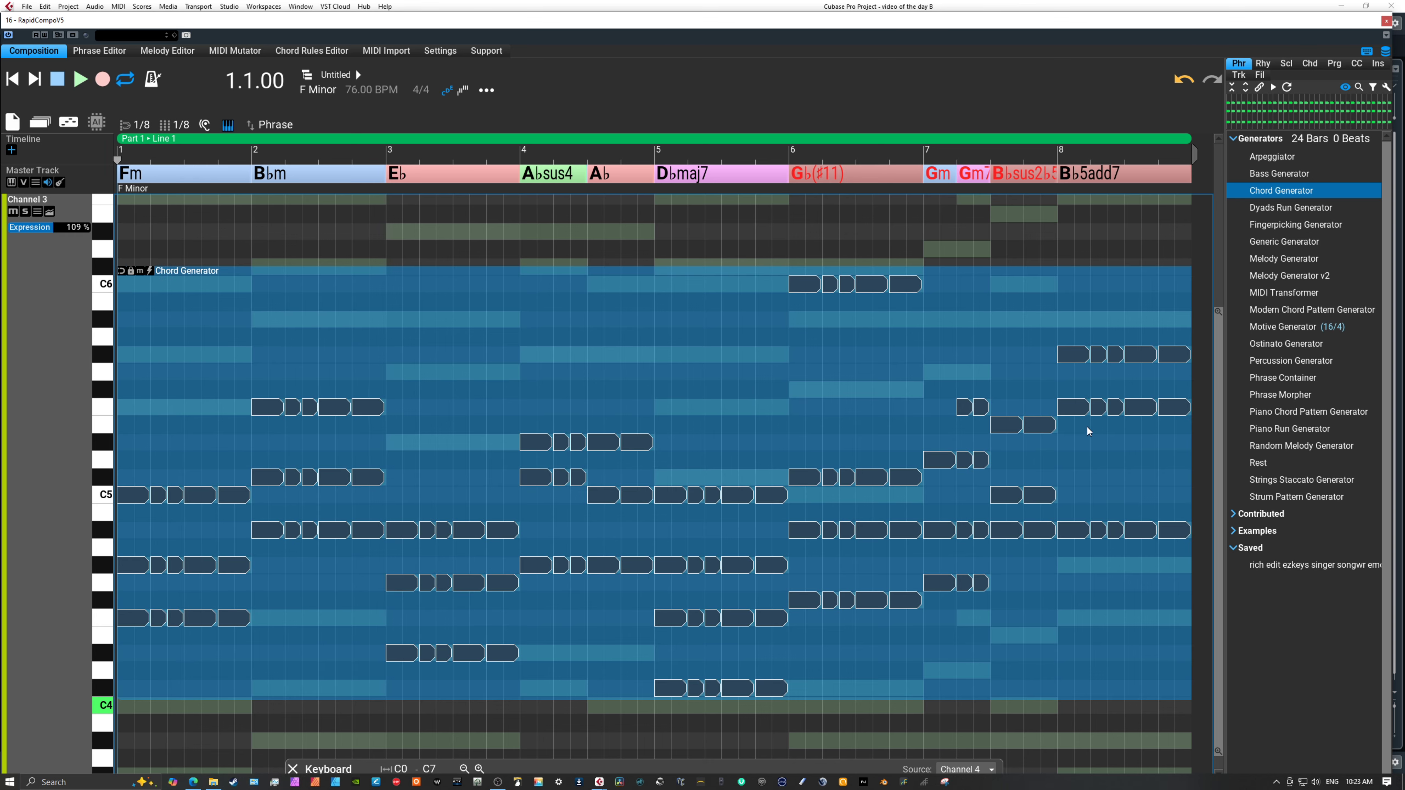
double_click(1087, 426)
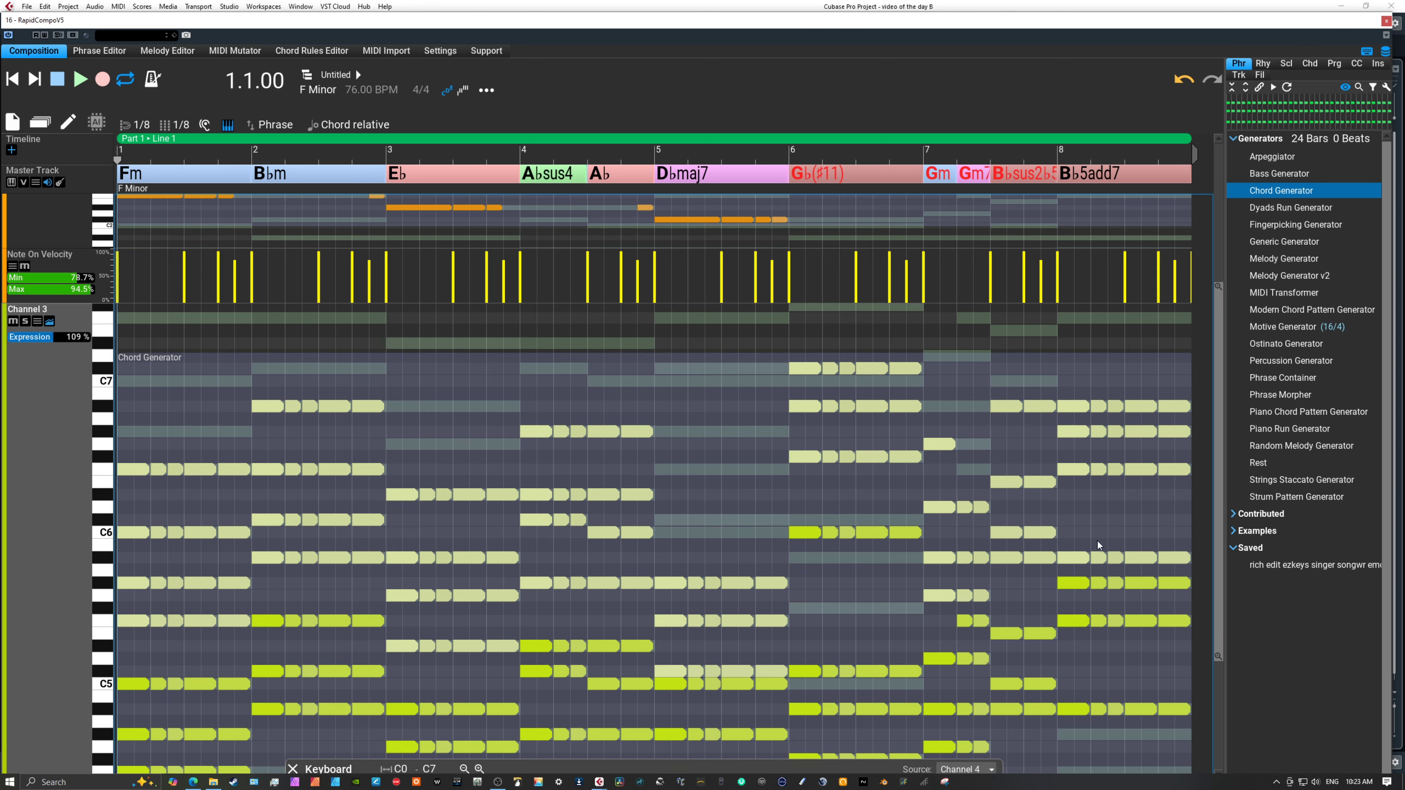
left_click(138, 318)
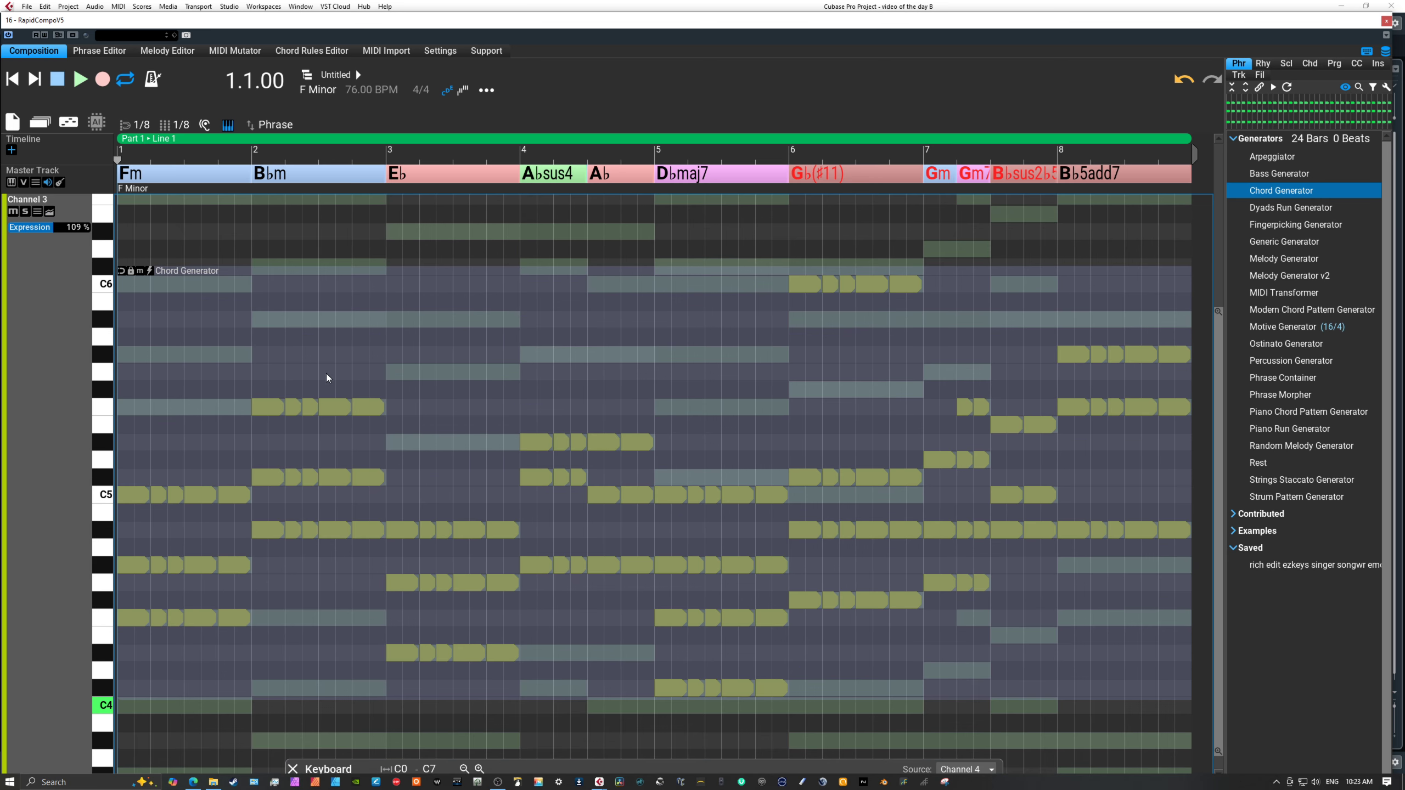
left_click(468, 421)
double_click(726, 365)
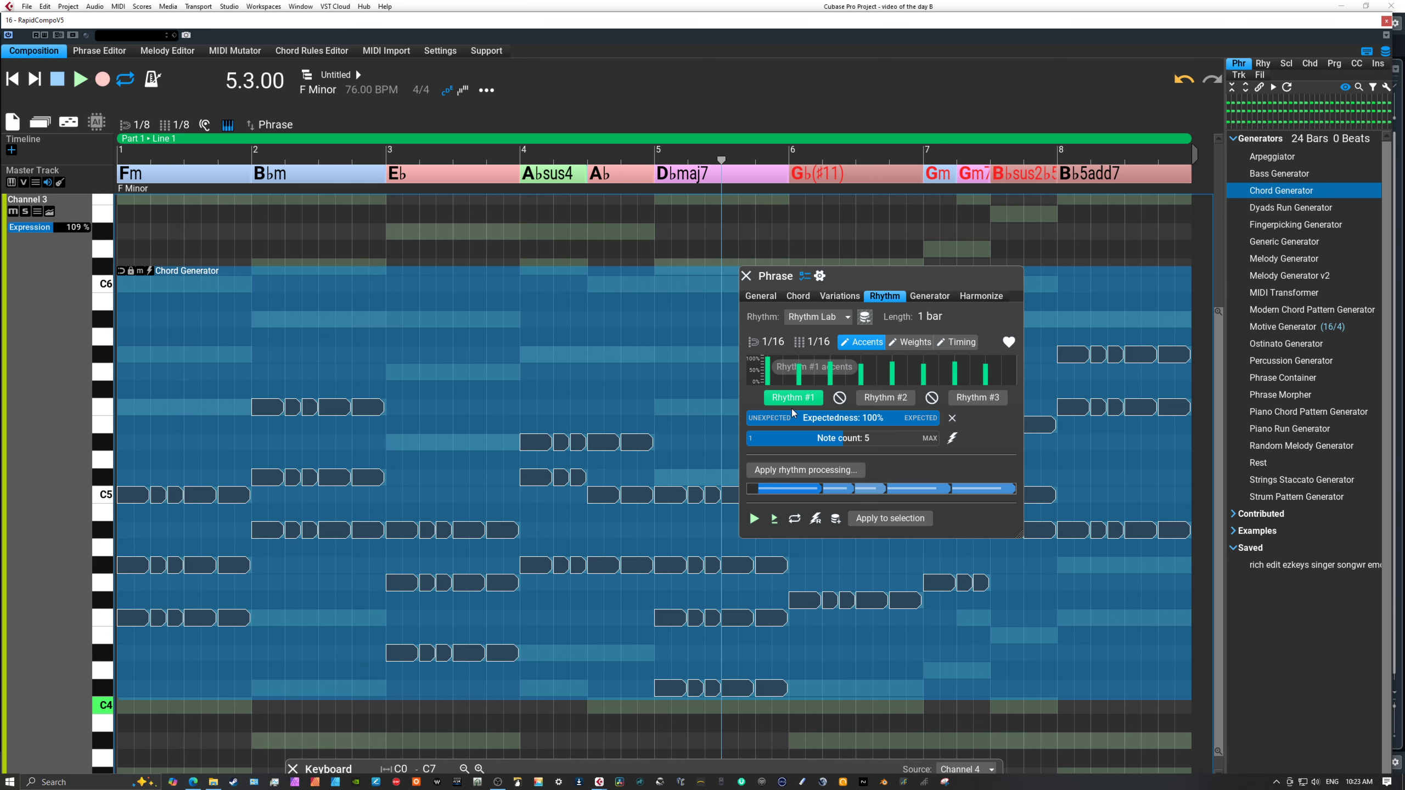
left_click(820, 278)
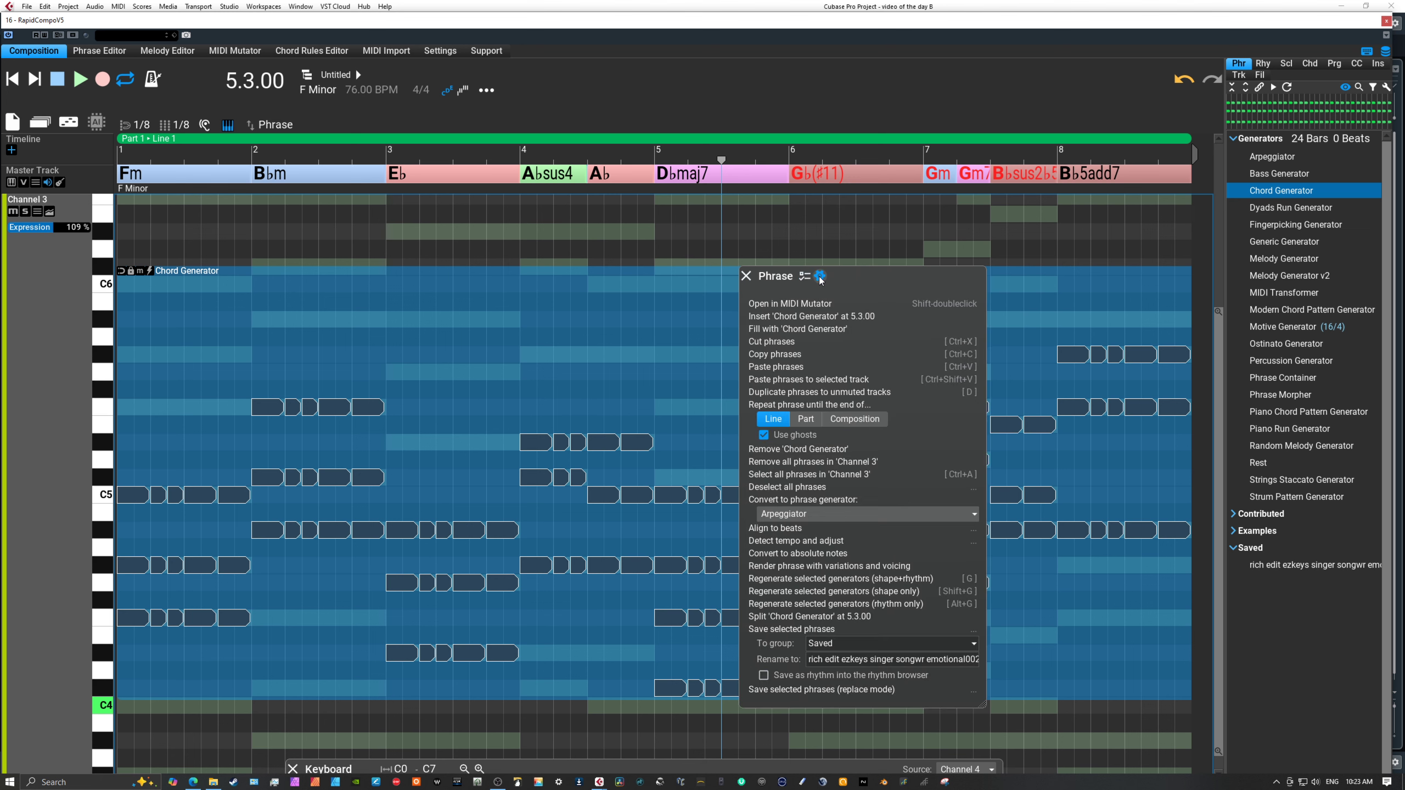
left_click(773, 567)
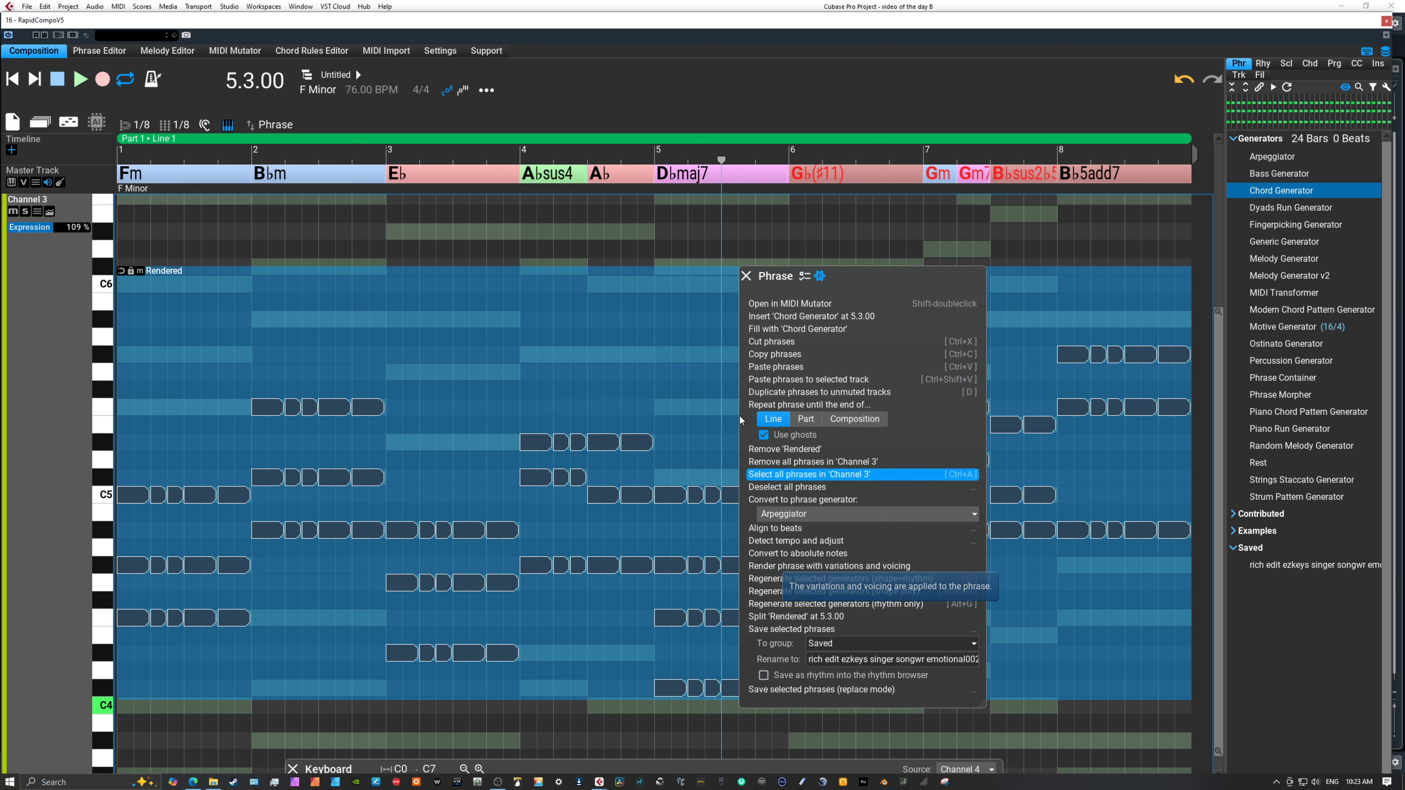
left_click(745, 276)
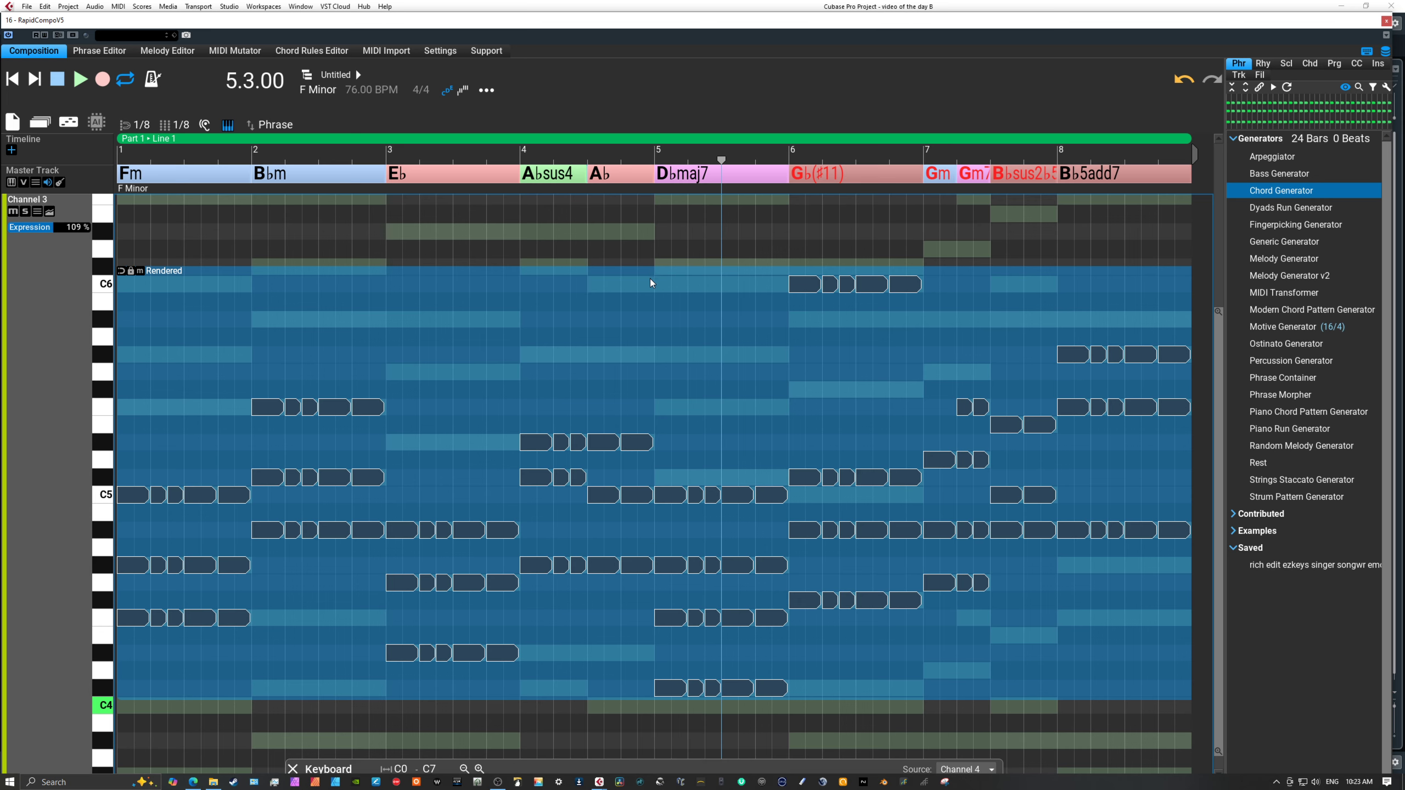
In the rendered phrase, move bar 8's highest row of notes down to F4, delete the F5 row, and return to the all-tracks view.
double_click(650, 279)
left_click(1107, 550)
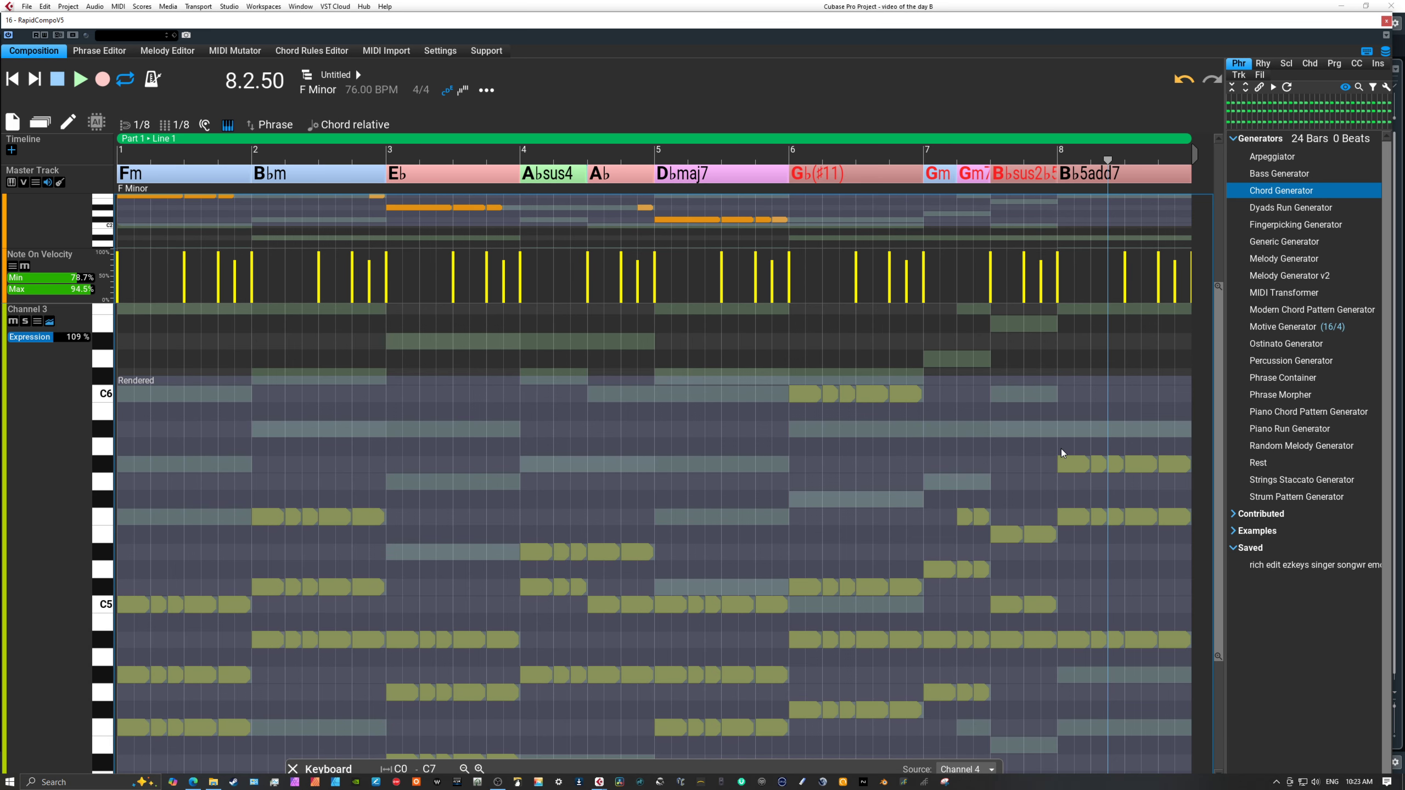
left_click_drag(1060, 448, 1174, 485)
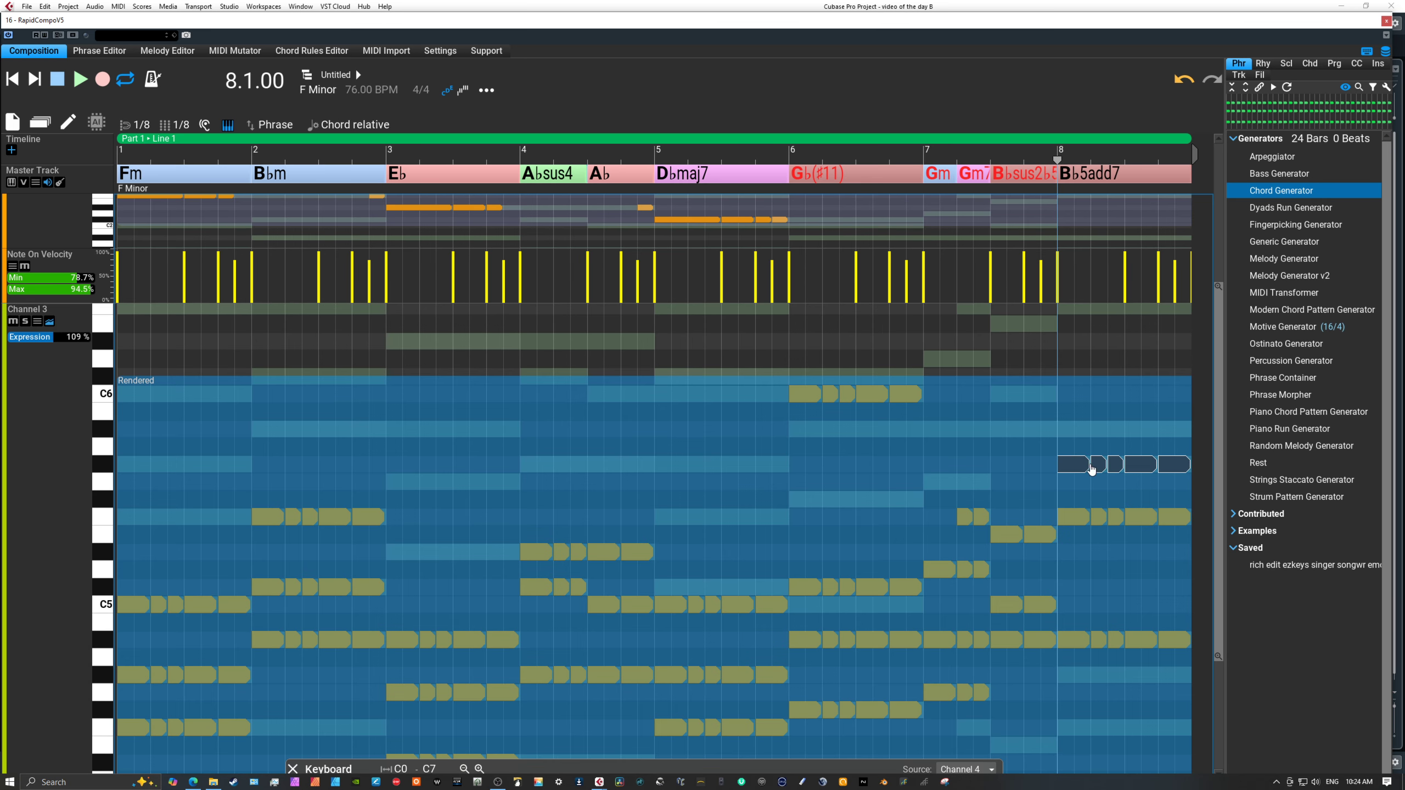
left_click_drag(1078, 466, 1089, 746)
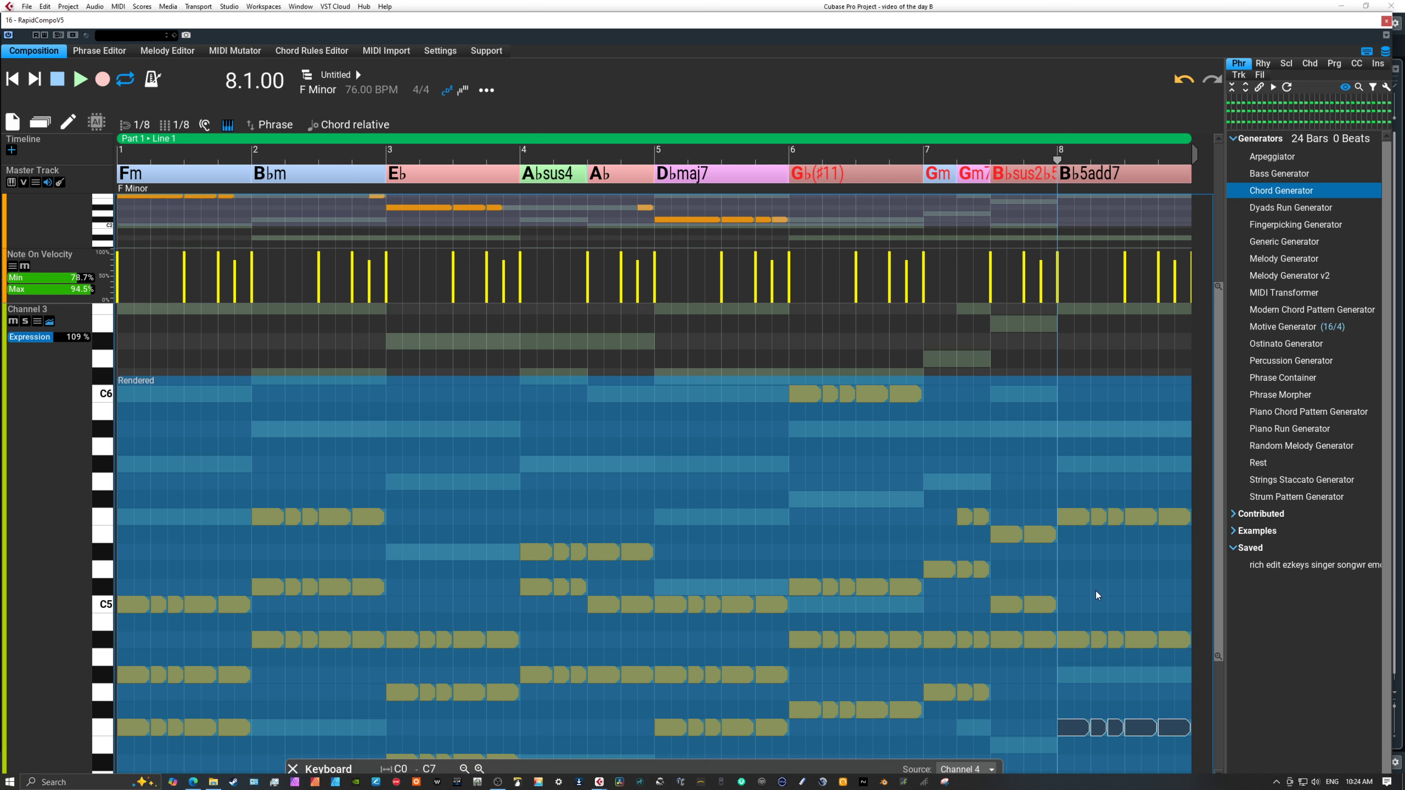
left_click_drag(1076, 489, 1185, 542)
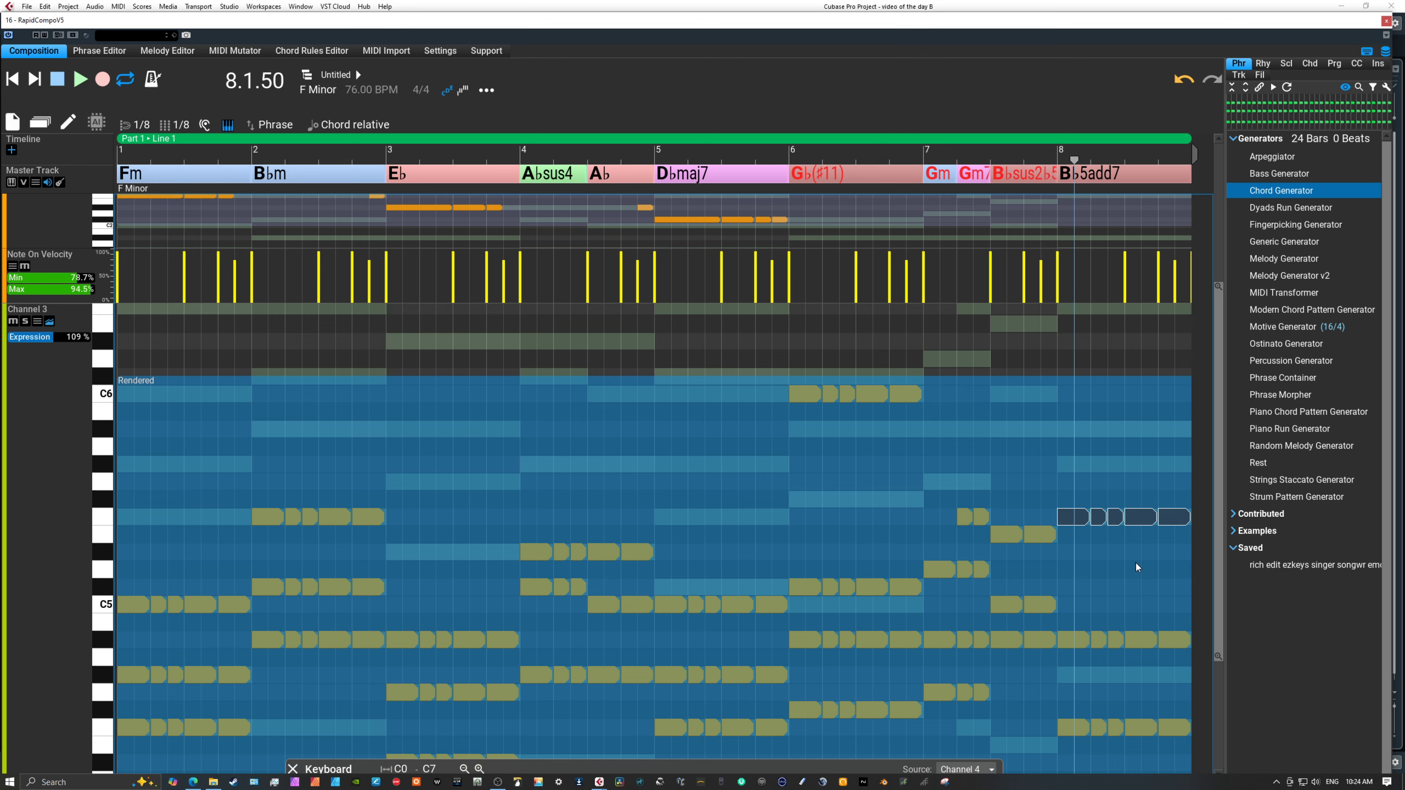
key("Delete")
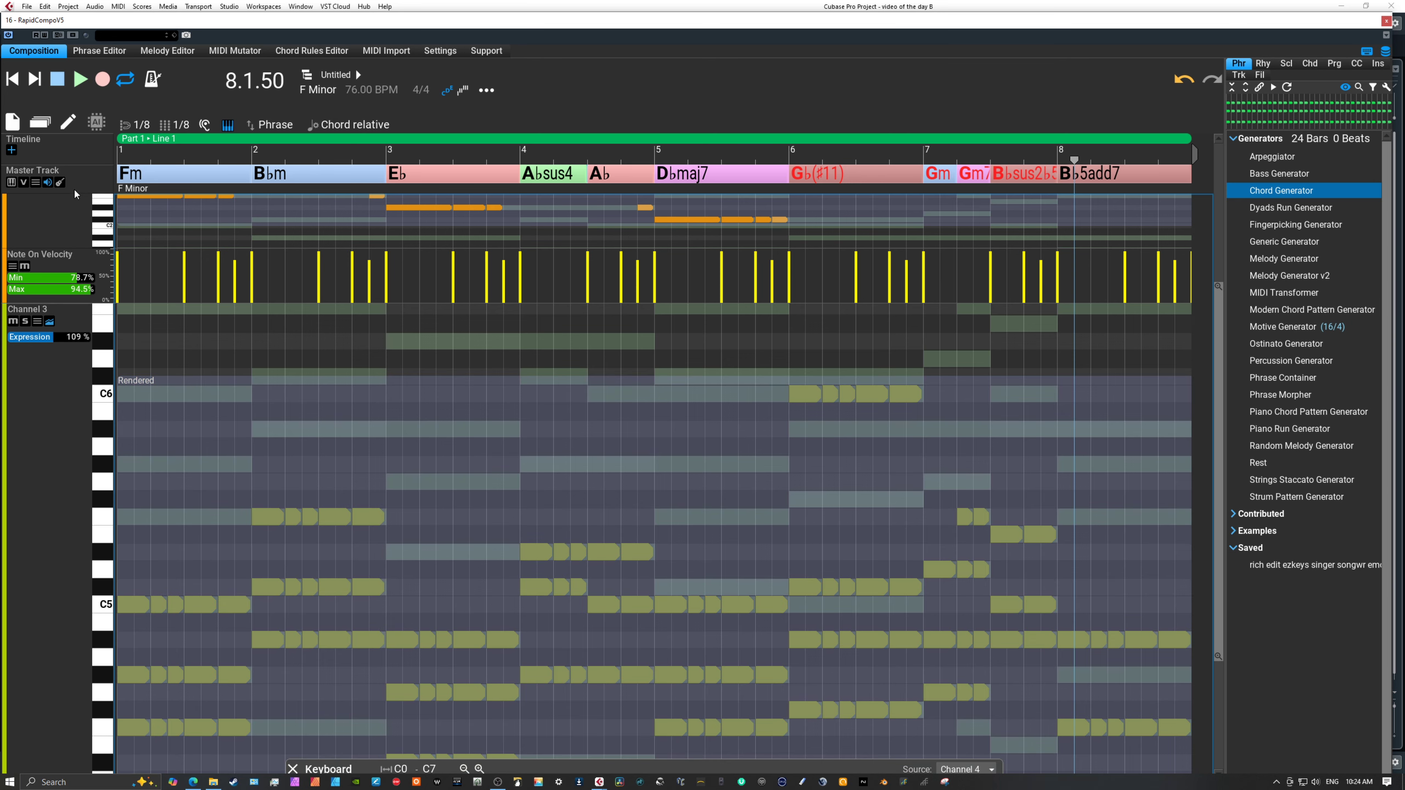
double_click(30, 434)
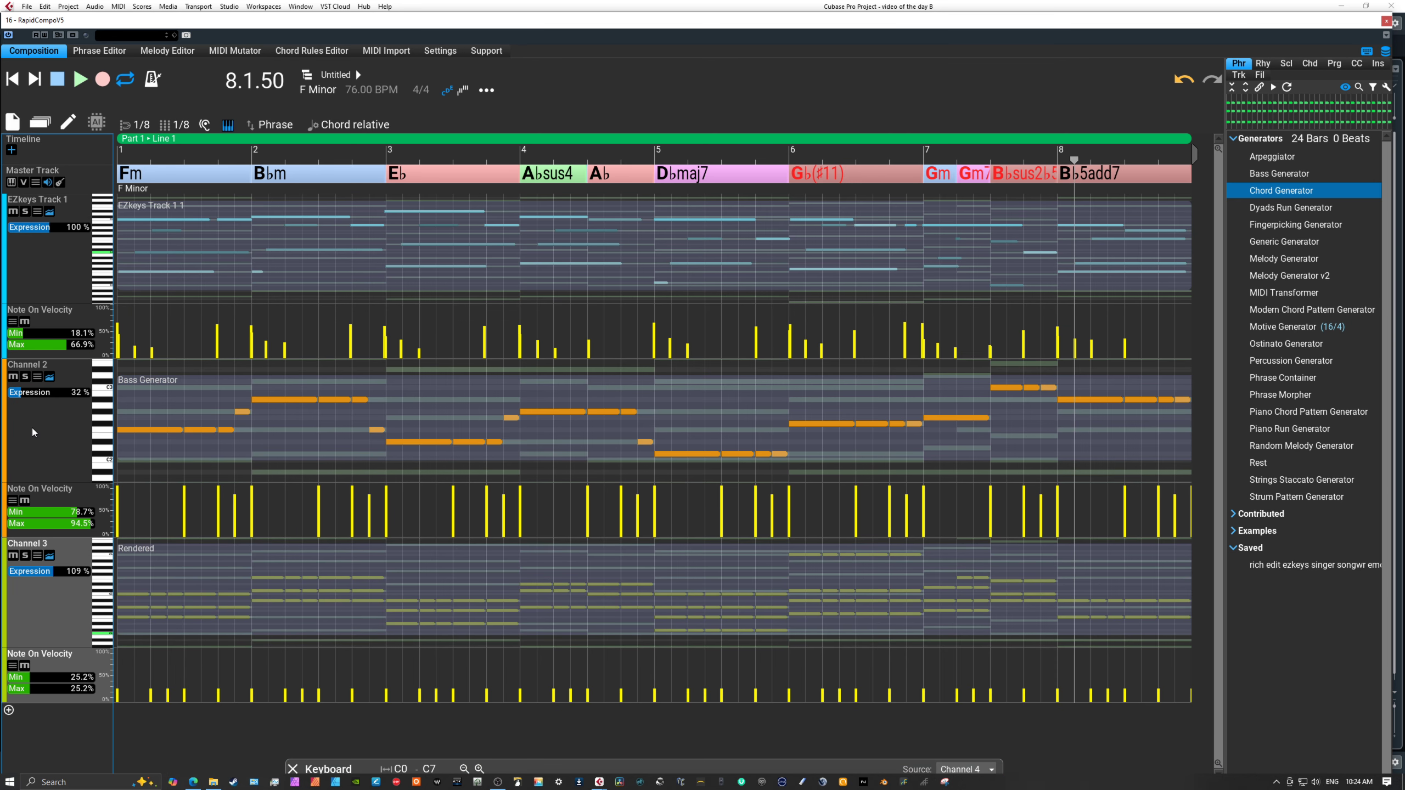
key("Tab")
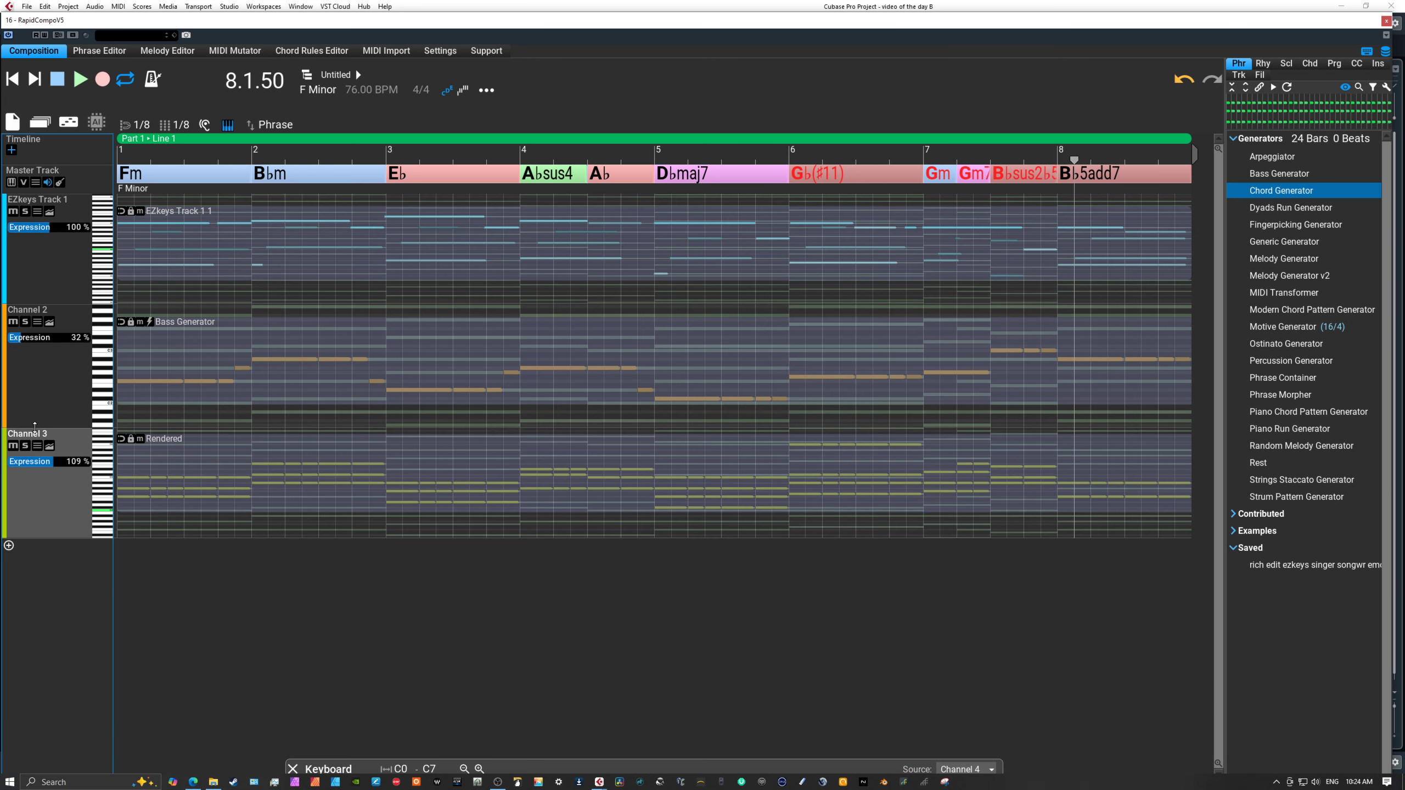
Play the composition from bar 7 to check the edited chord voicing at the end.
left_click(925, 159)
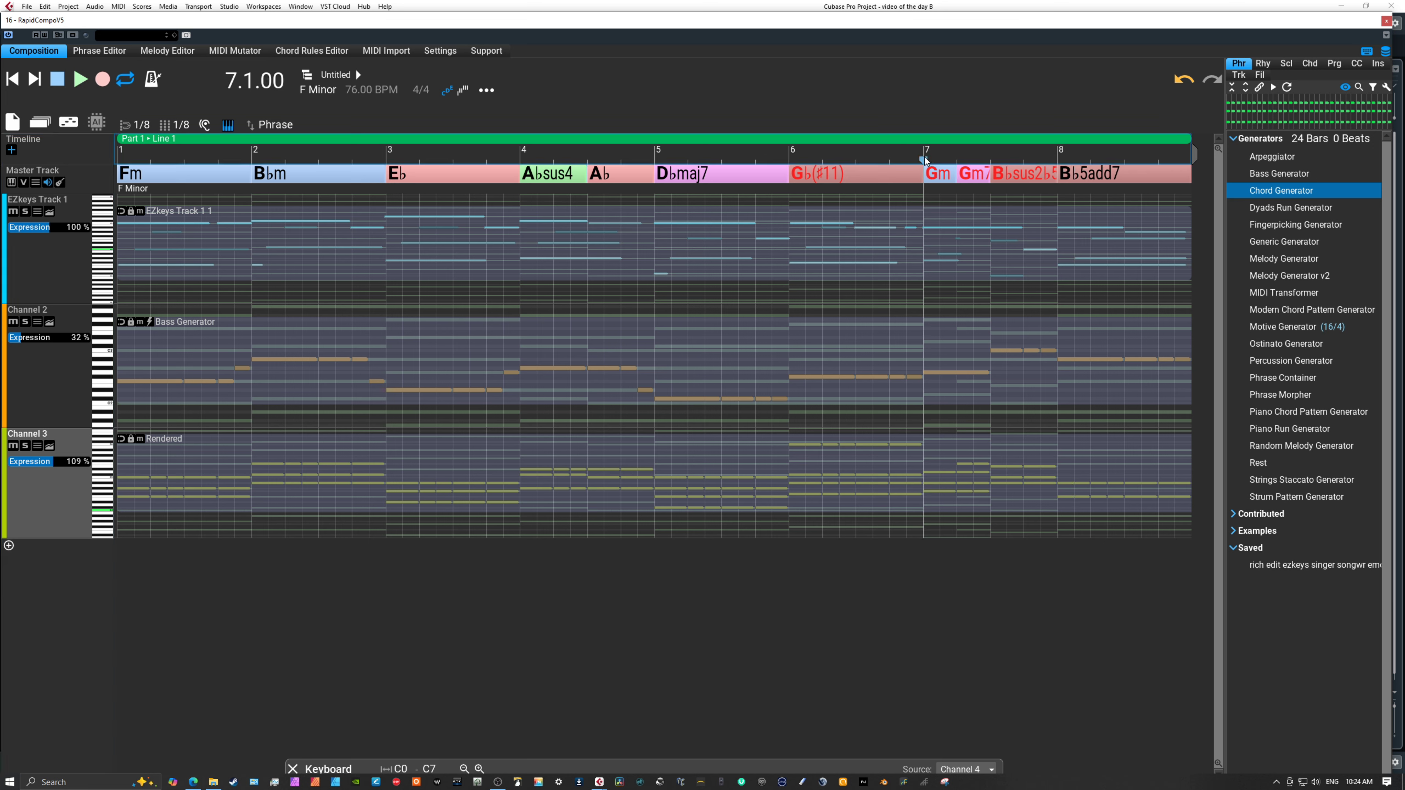
left_click(80, 82)
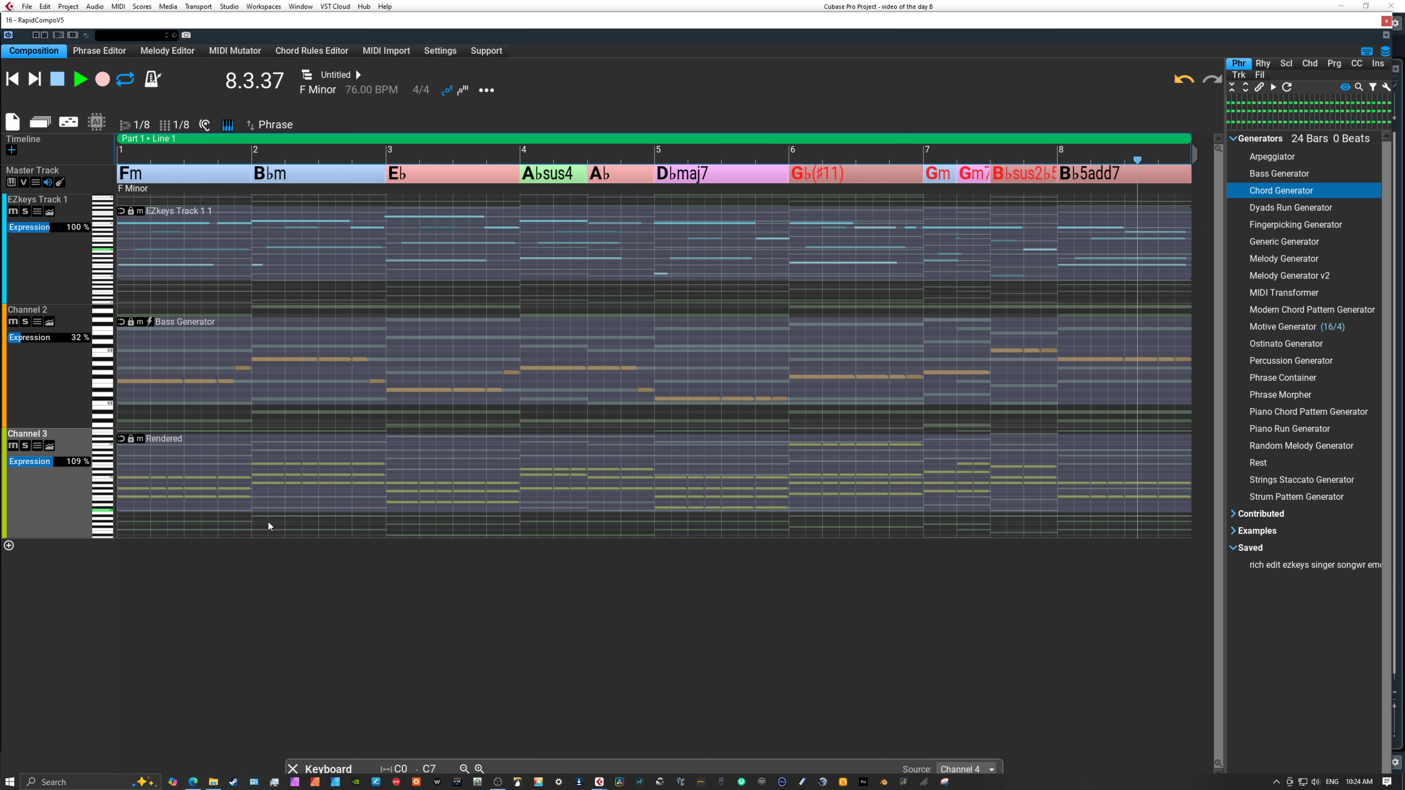
left_click(60, 79)
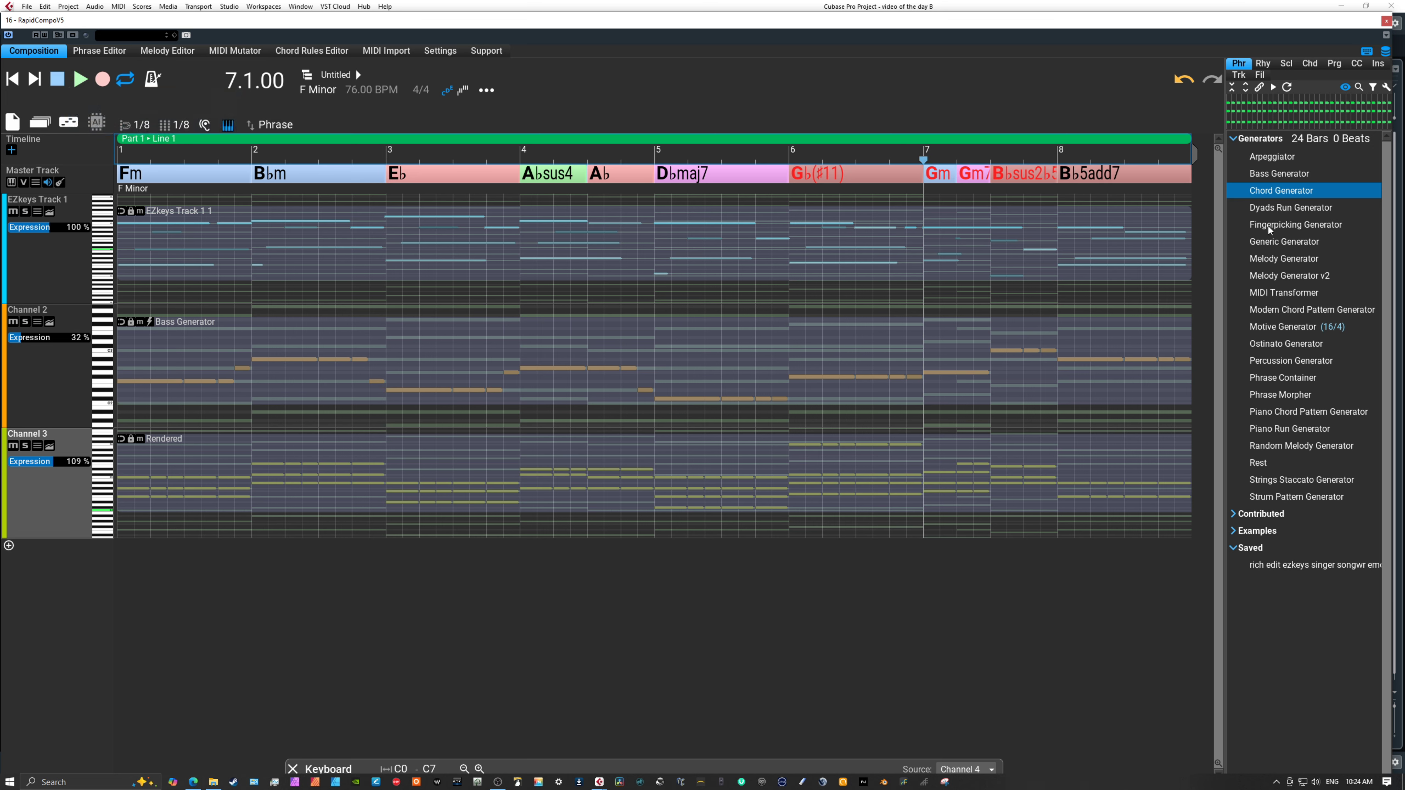
Add a fourth channel and fill it with a Melody Generator v2 phrase from the generators library.
left_click(1273, 276)
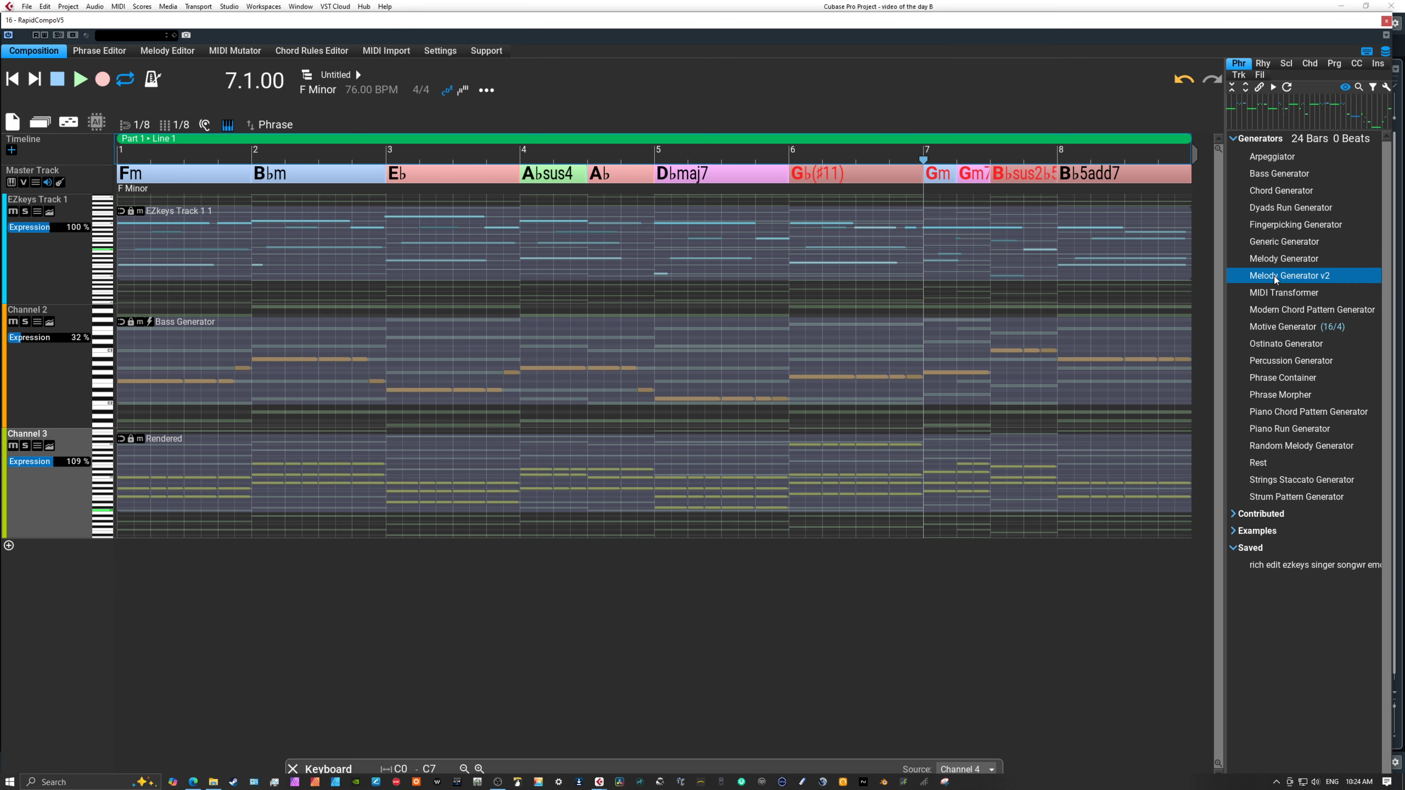
mouse_move(1273, 276)
left_mouse_down()
mouse_move(1176, 279)
mouse_move(189, 512)
mouse_move(119, 442)
mouse_move(514, 363)
mouse_move(1240, 316)
mouse_move(1273, 280)
left_mouse_up()
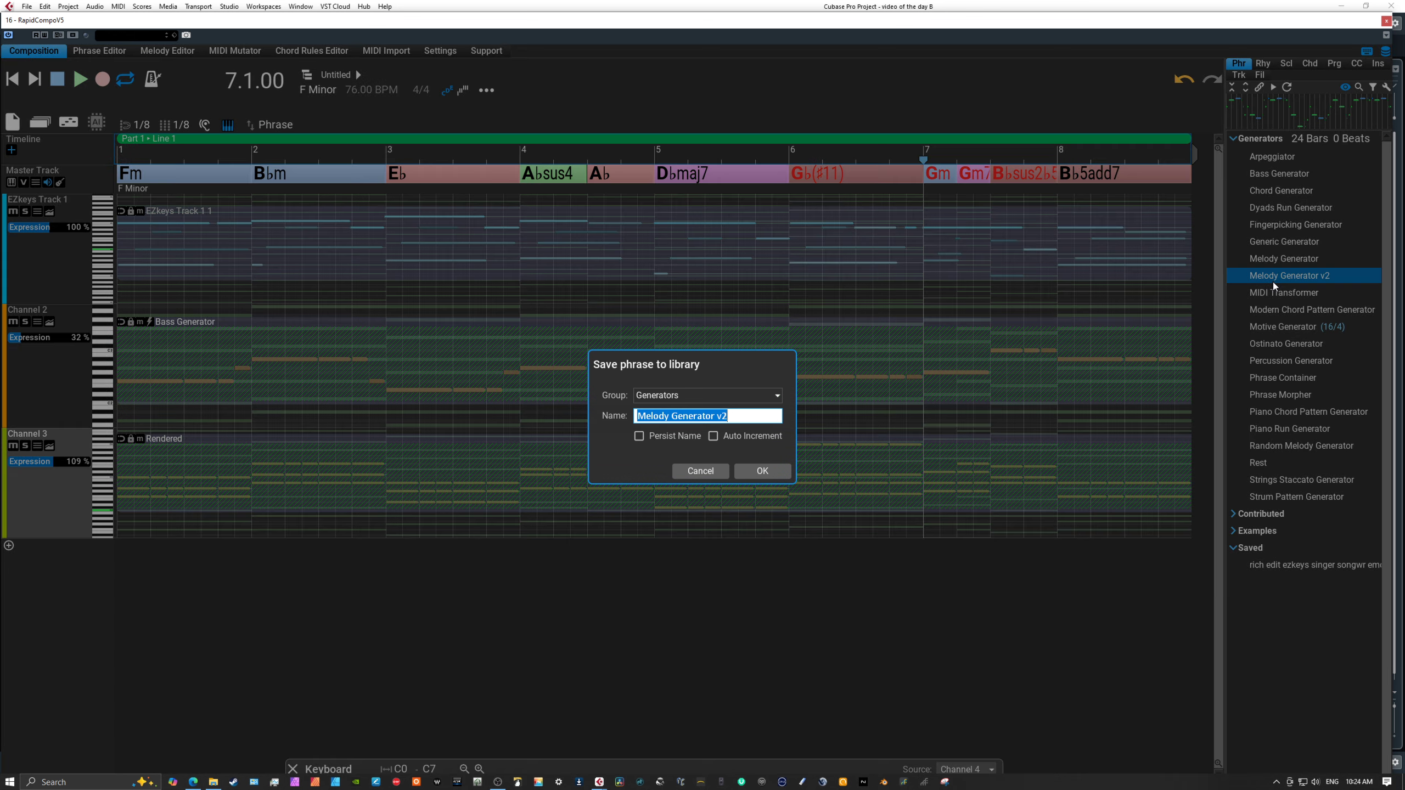
left_click(709, 471)
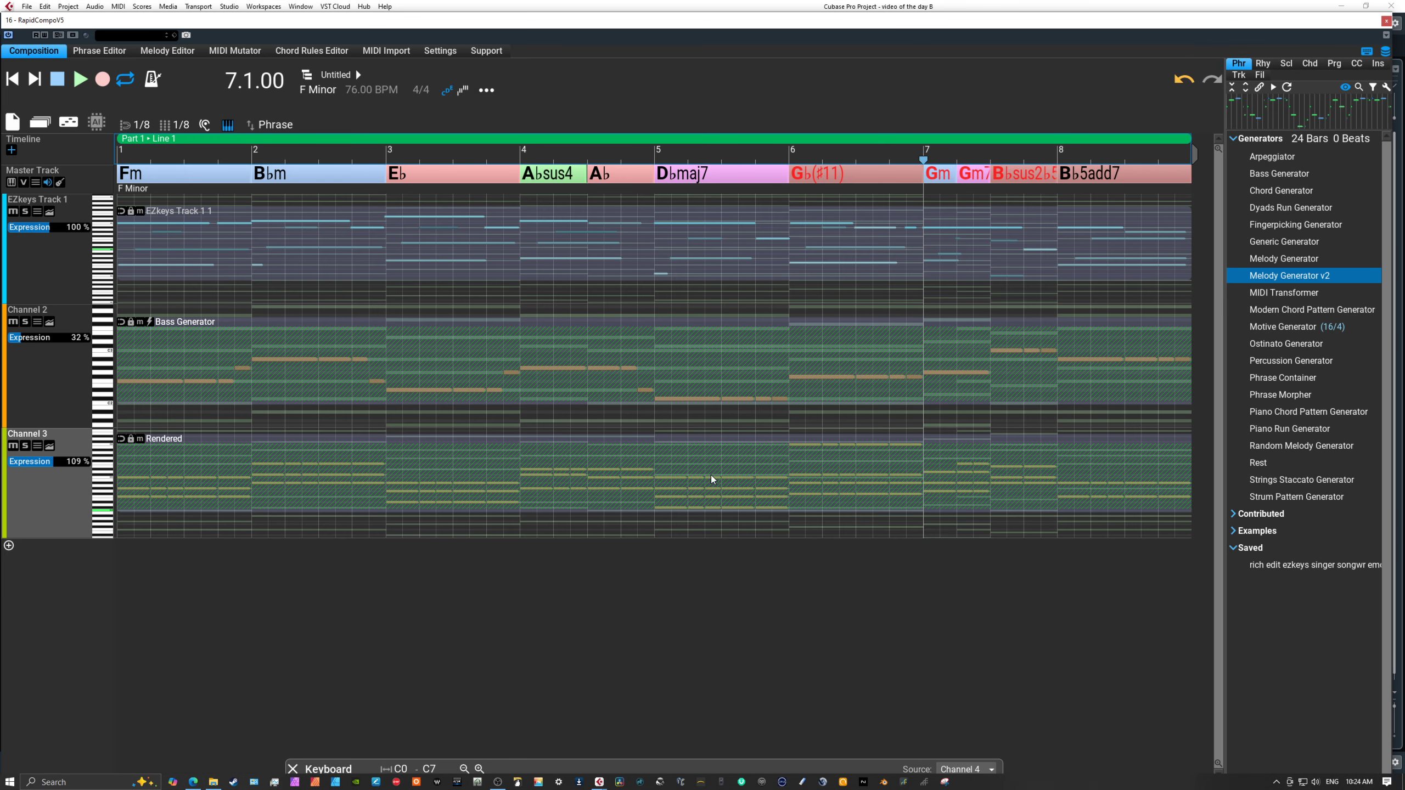
left_click(9, 546)
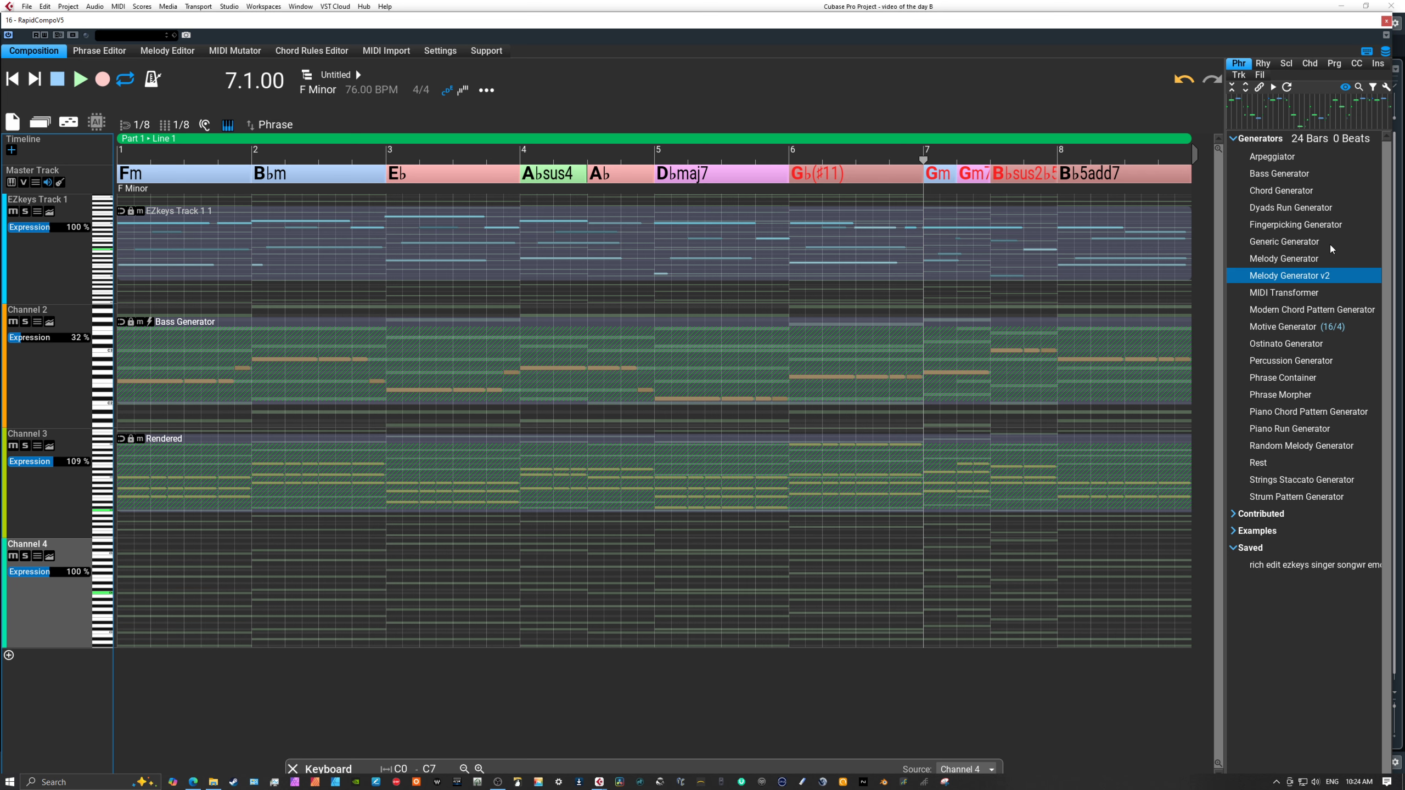
left_click_drag(1286, 275, 32, 598)
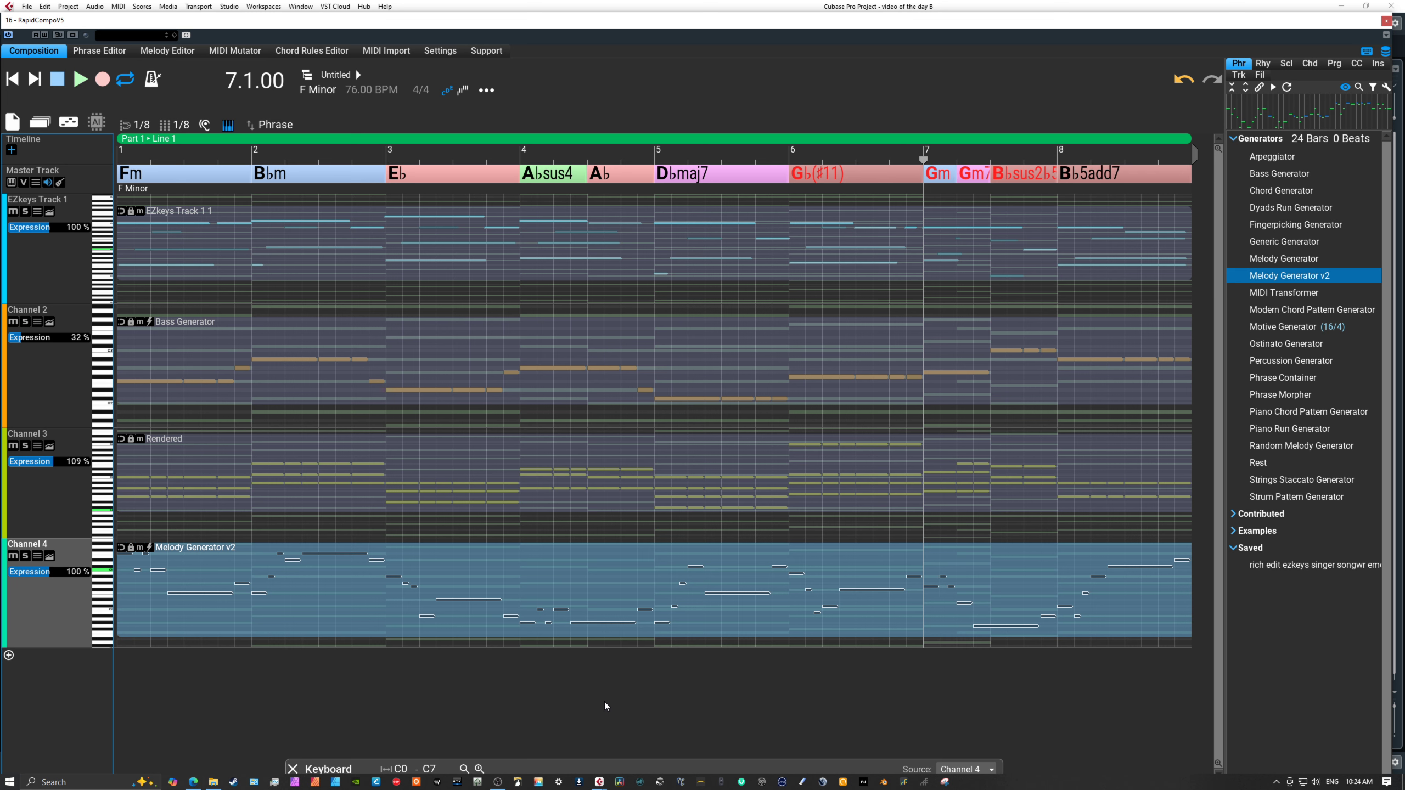
Lower Channel 4's Expression to 50 % and play the composition from the beginning to audition the generated melody.
left_click(12, 78)
left_click(79, 80)
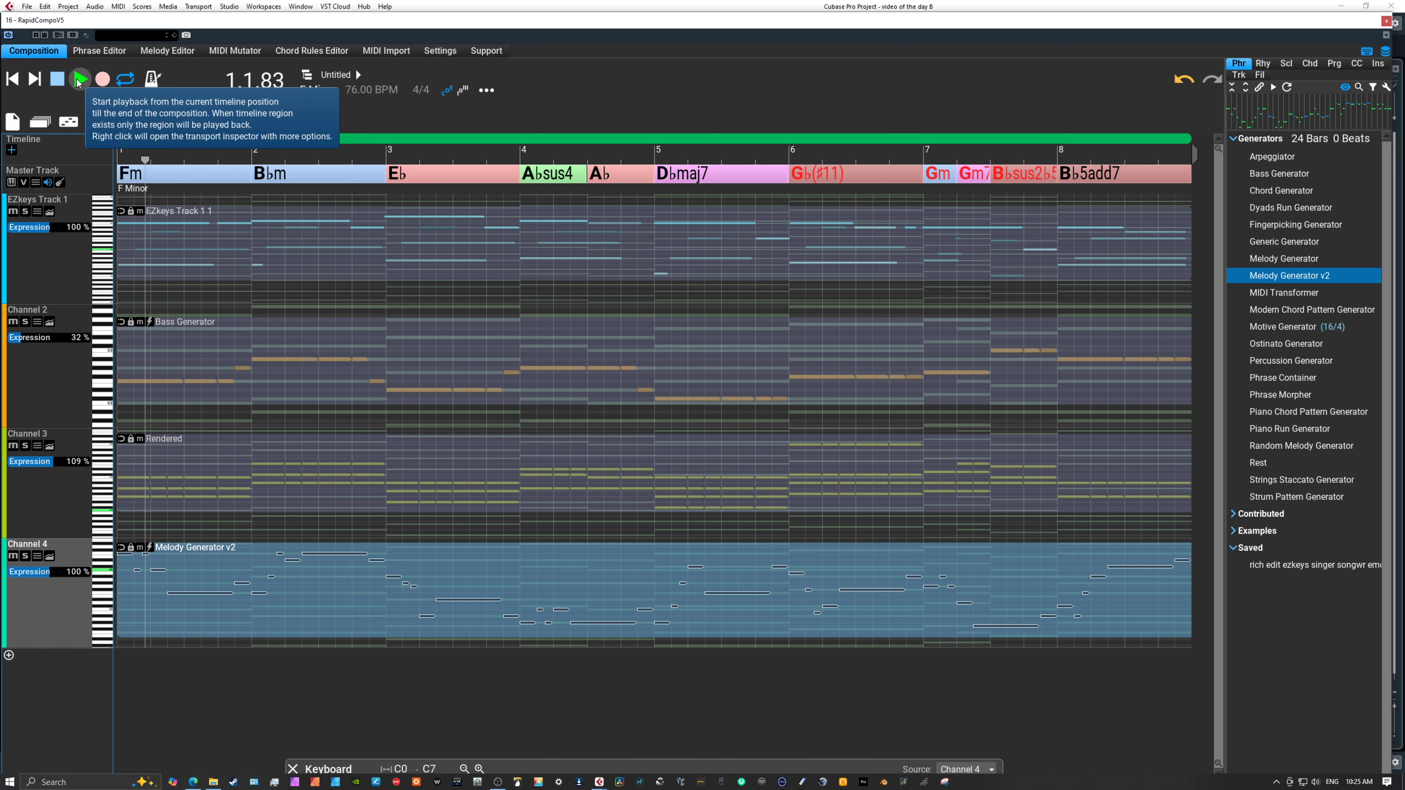
left_click(56, 80)
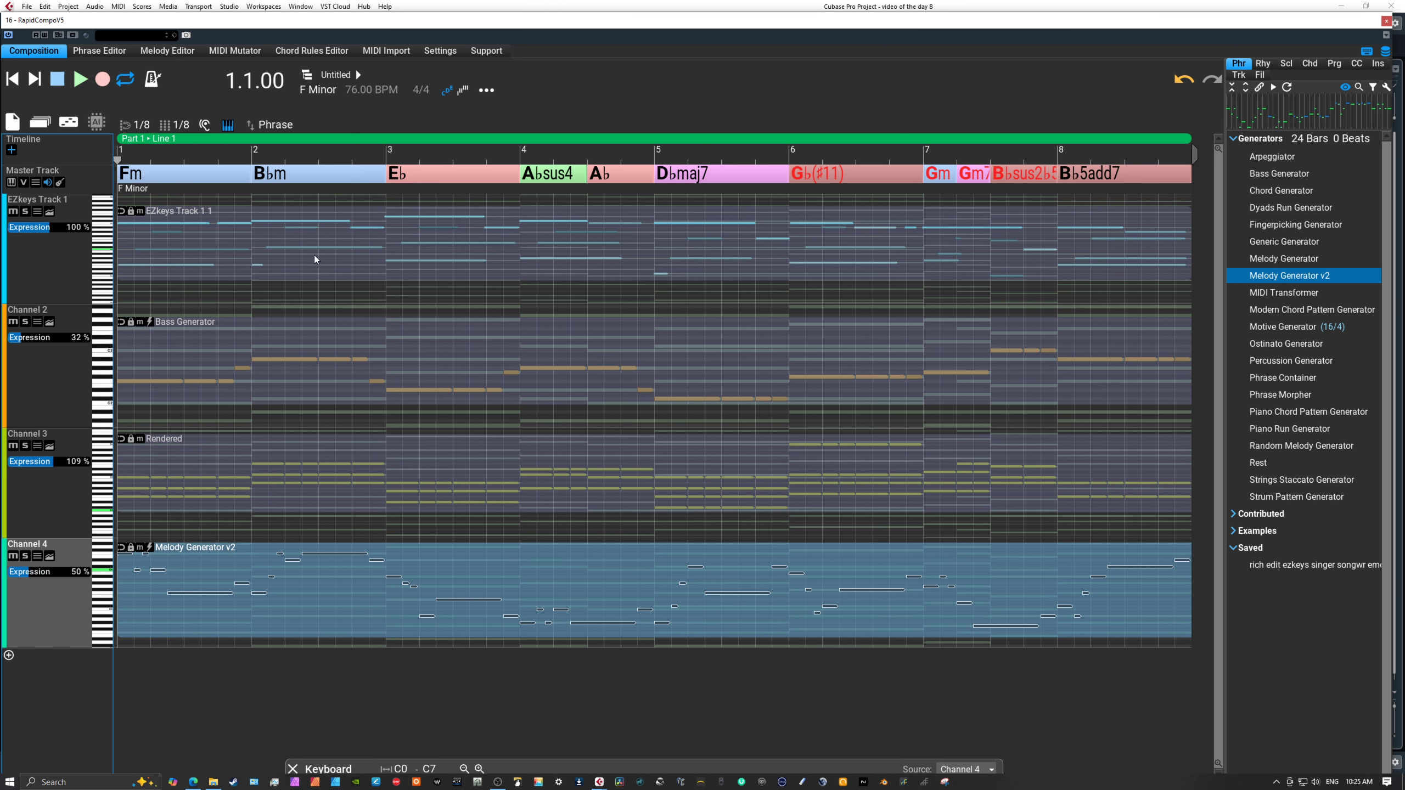
left_click(201, 158)
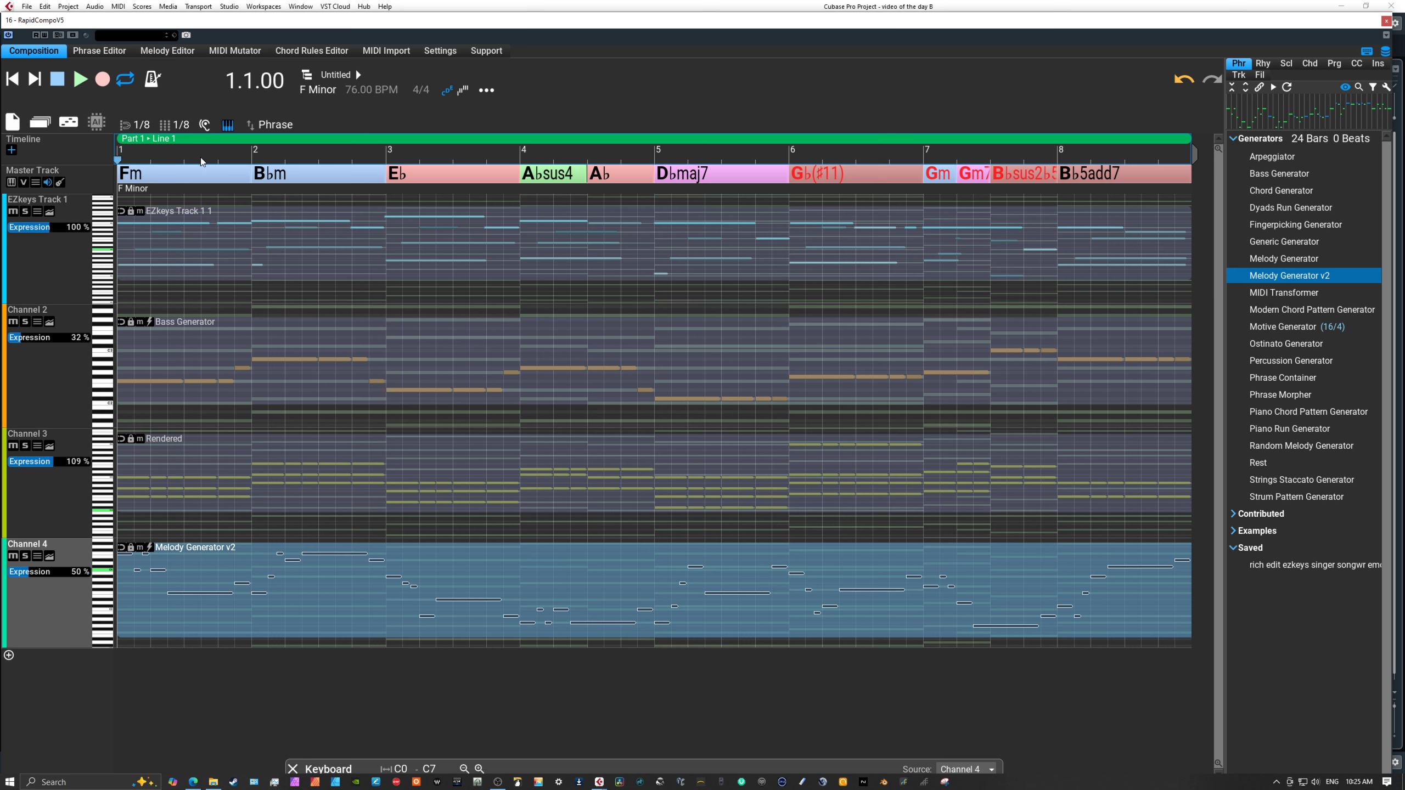
left_click(81, 84)
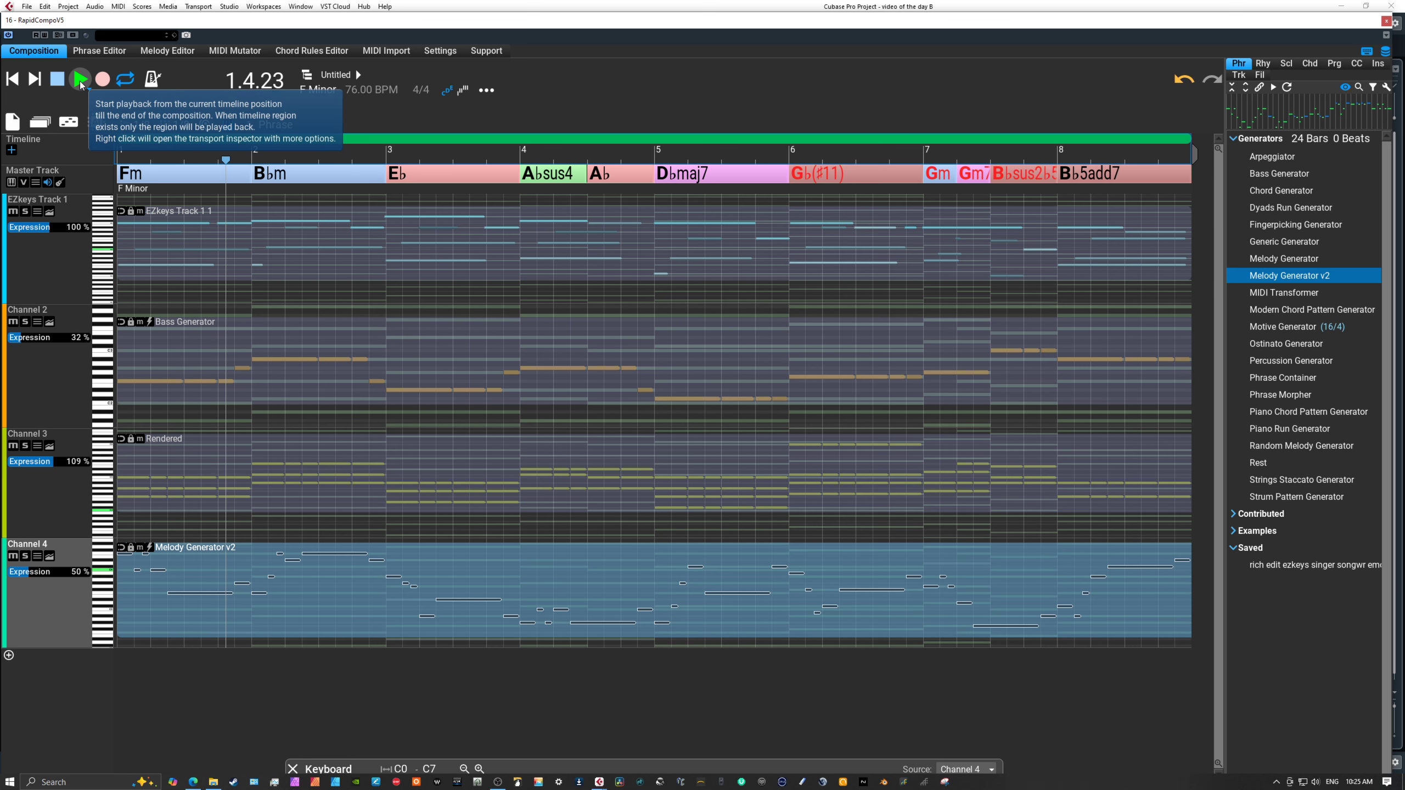
left_click(80, 84)
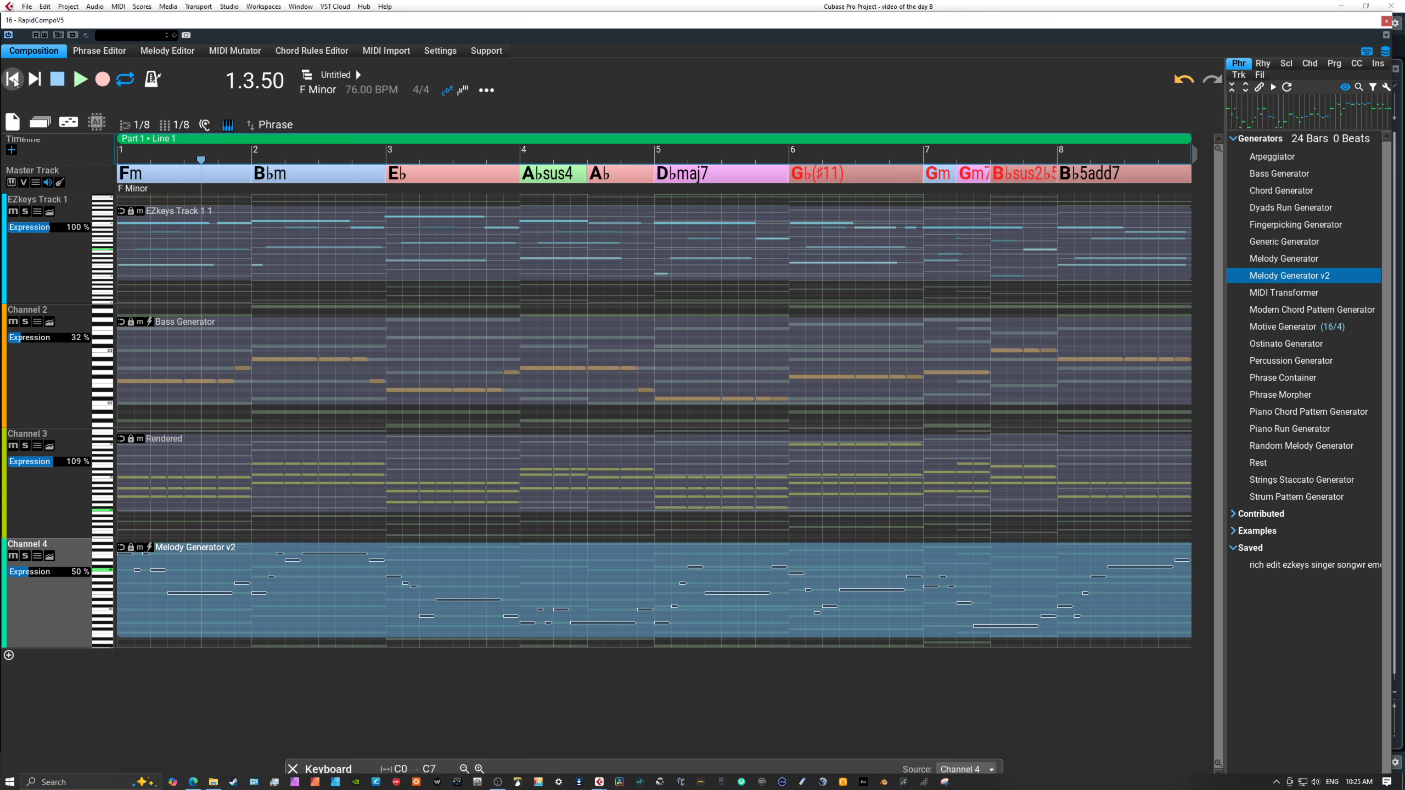
left_click(13, 79)
left_click(81, 84)
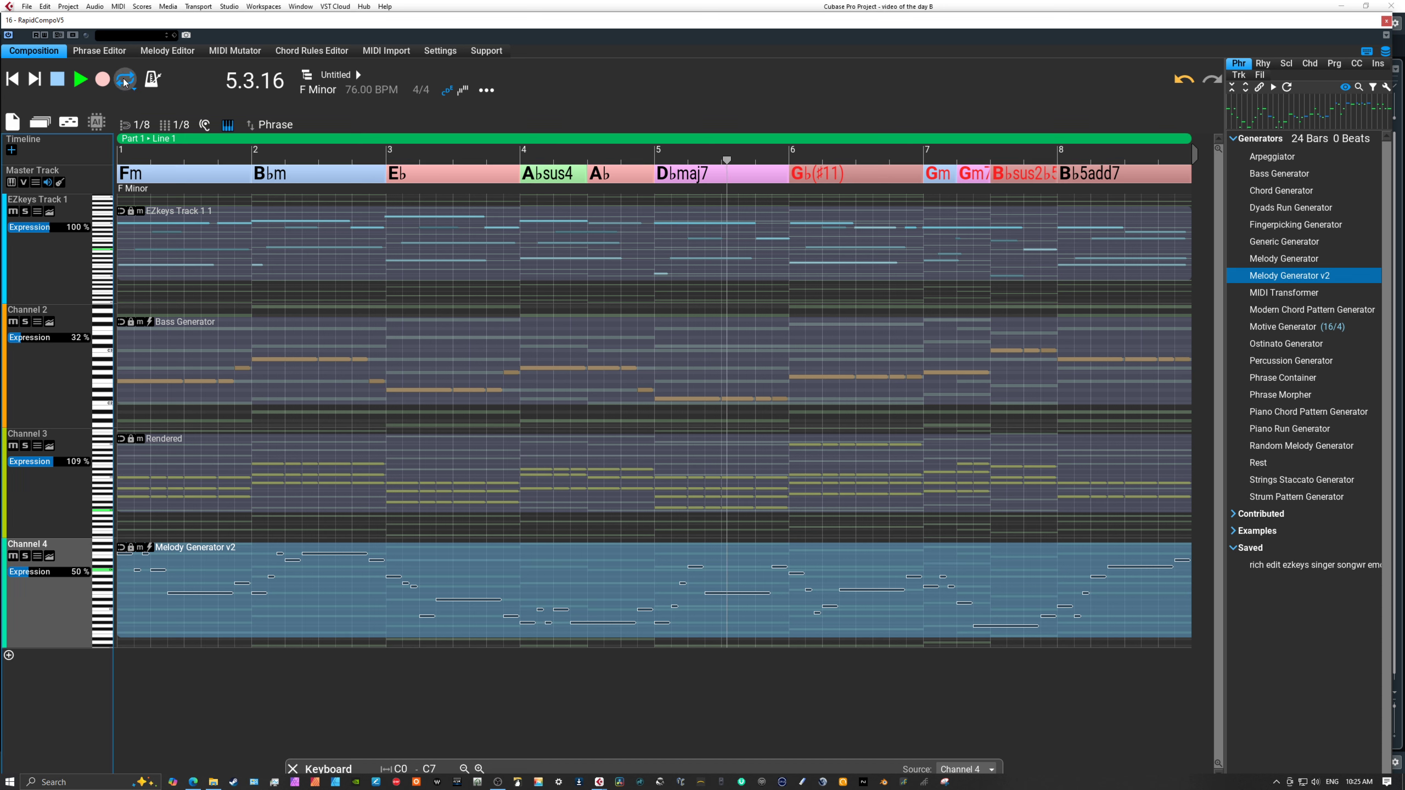
left_click(58, 80)
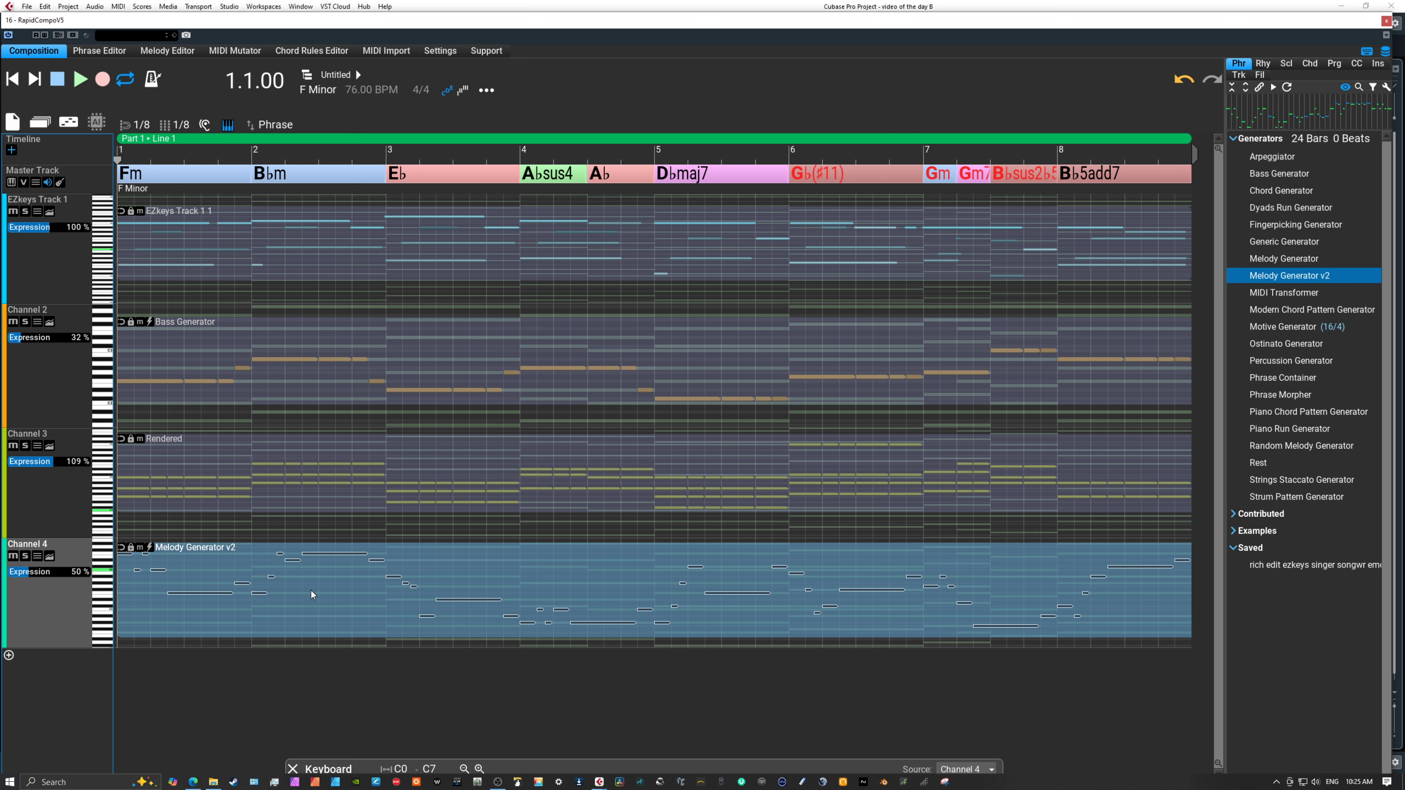
Set the Rhythm Lab note count of Channel 4's melody phrase to 4, apply it to the selection, and return to the start.
left_click(542, 582)
right_click(542, 578)
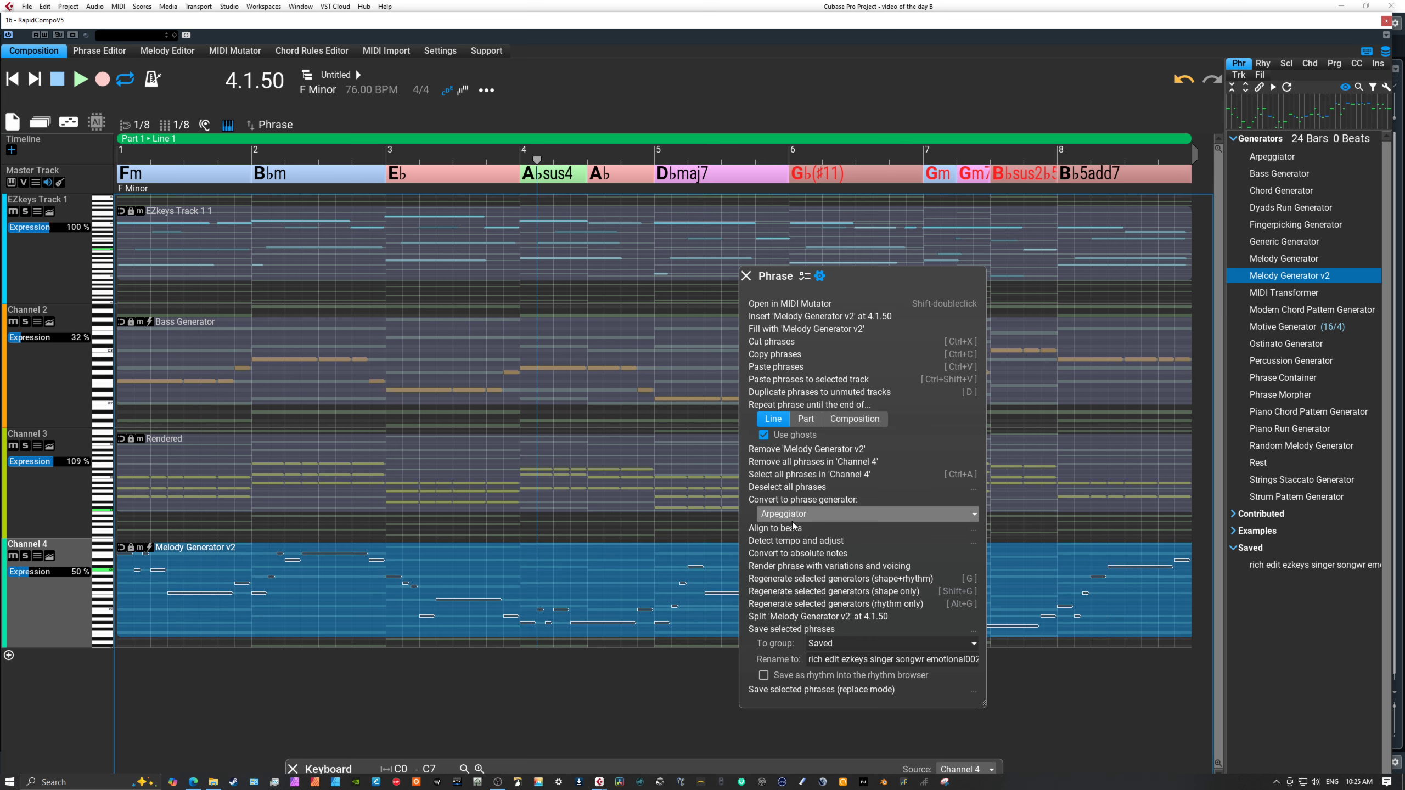
left_click(804, 276)
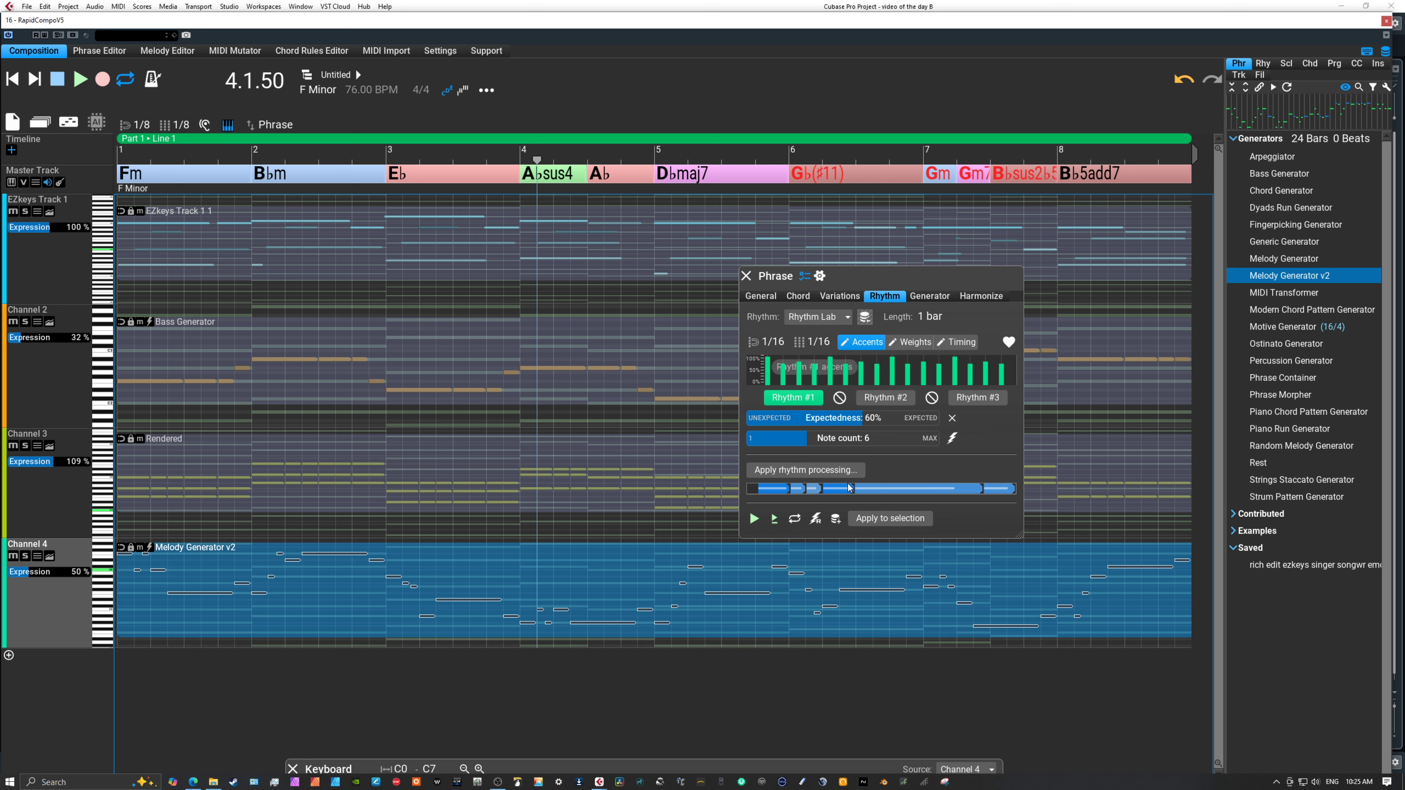
left_click(783, 441)
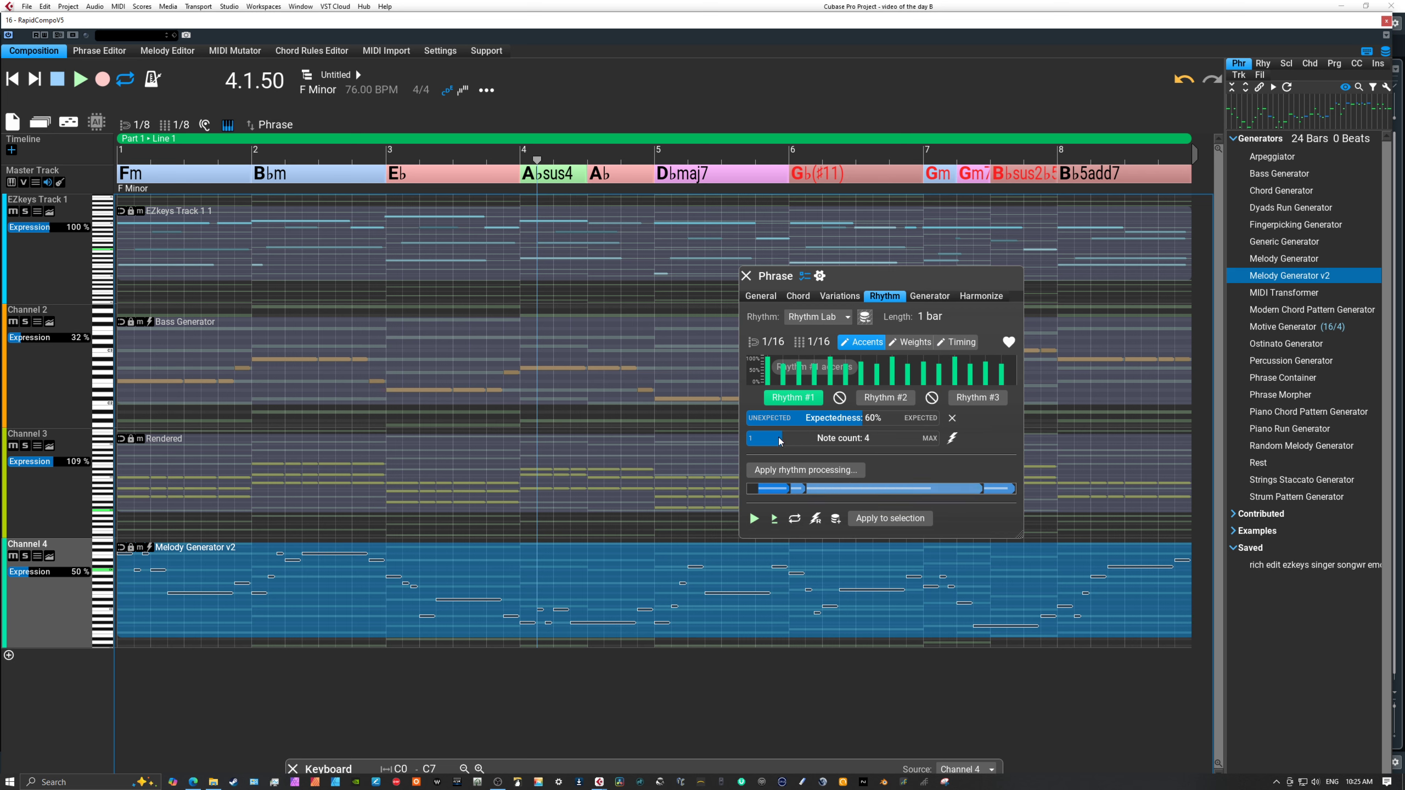
left_click(873, 521)
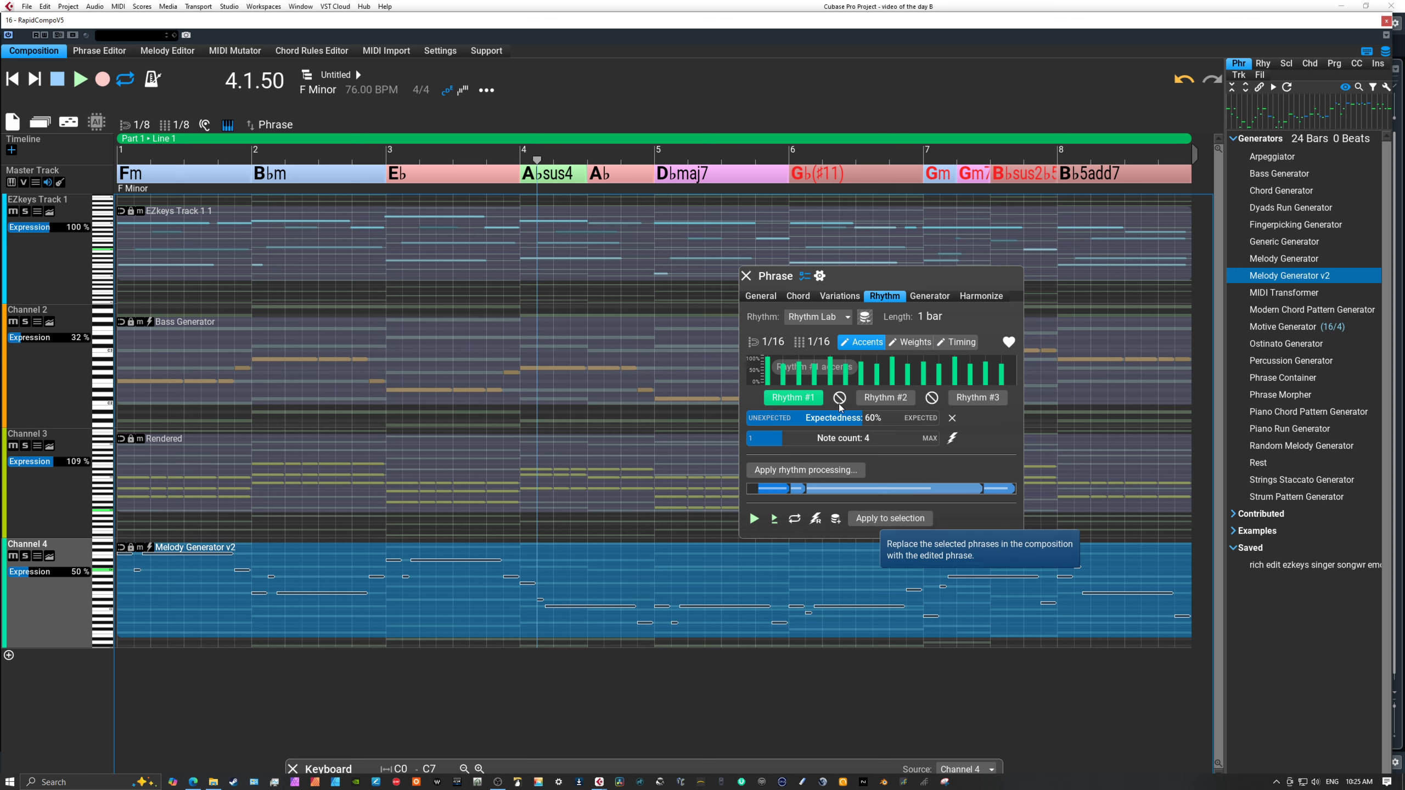
left_click(746, 275)
left_click(8, 86)
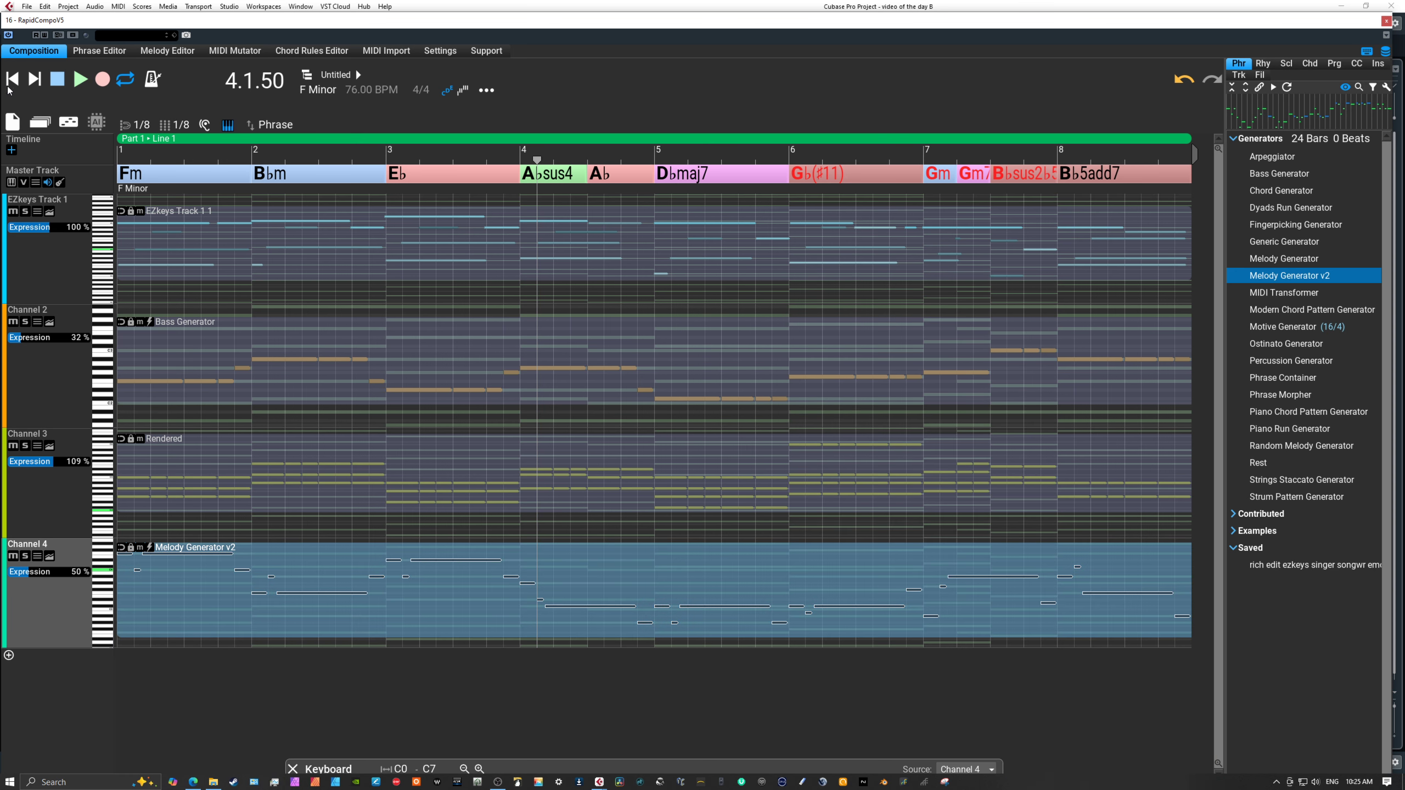
Enlarge Channel 4's track height and transpose its Melody Generator v2 phrase up one octave.
double_click(57, 587)
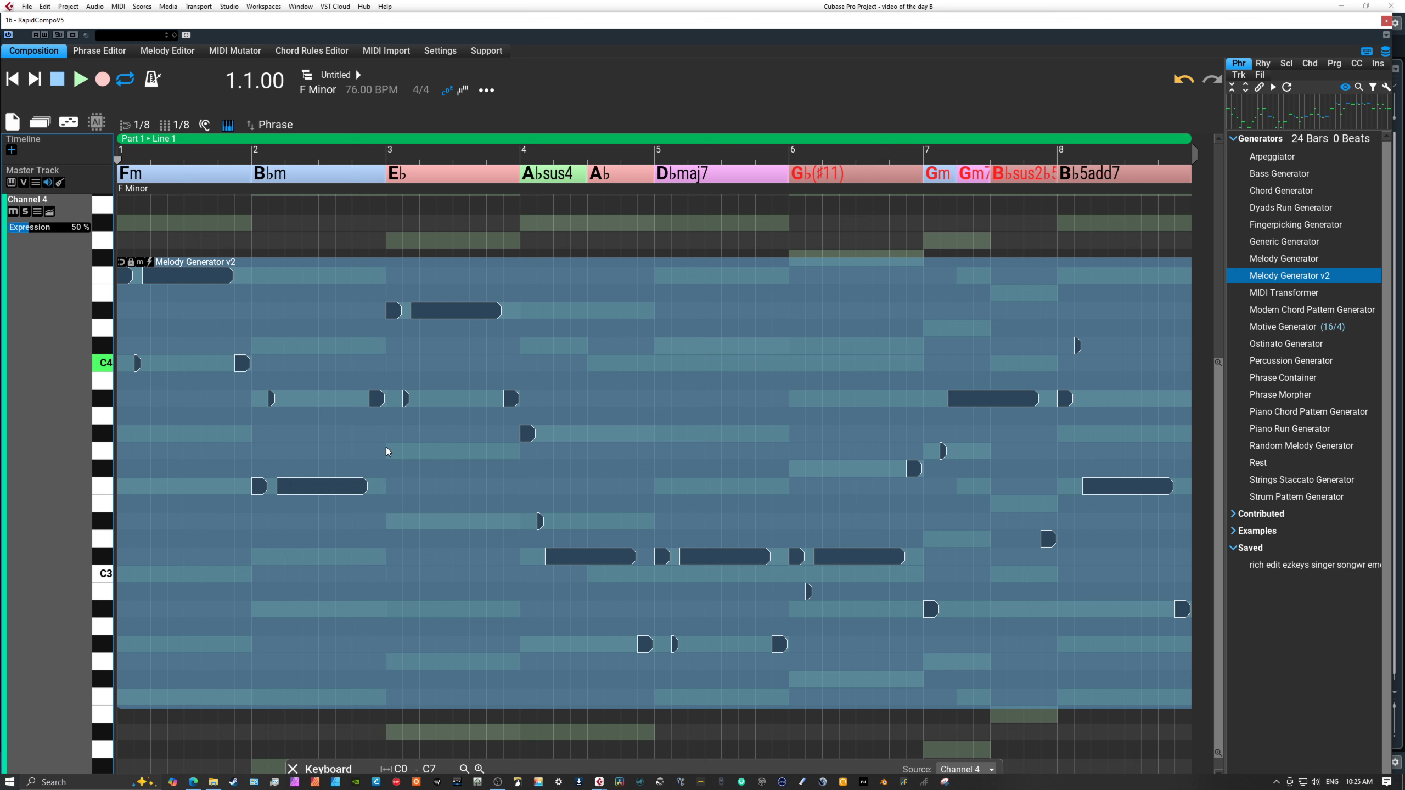
double_click(74, 387)
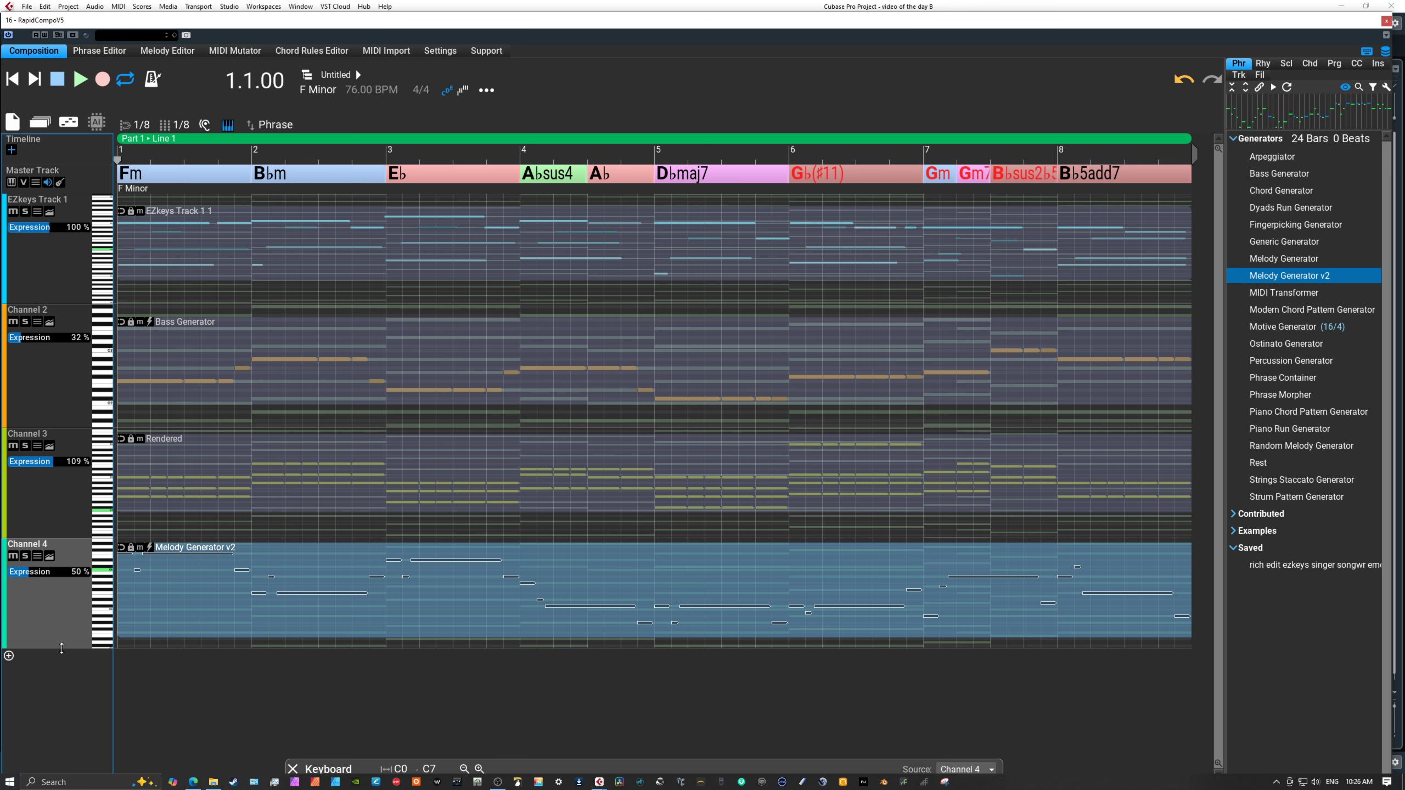
left_click_drag(59, 648, 66, 749)
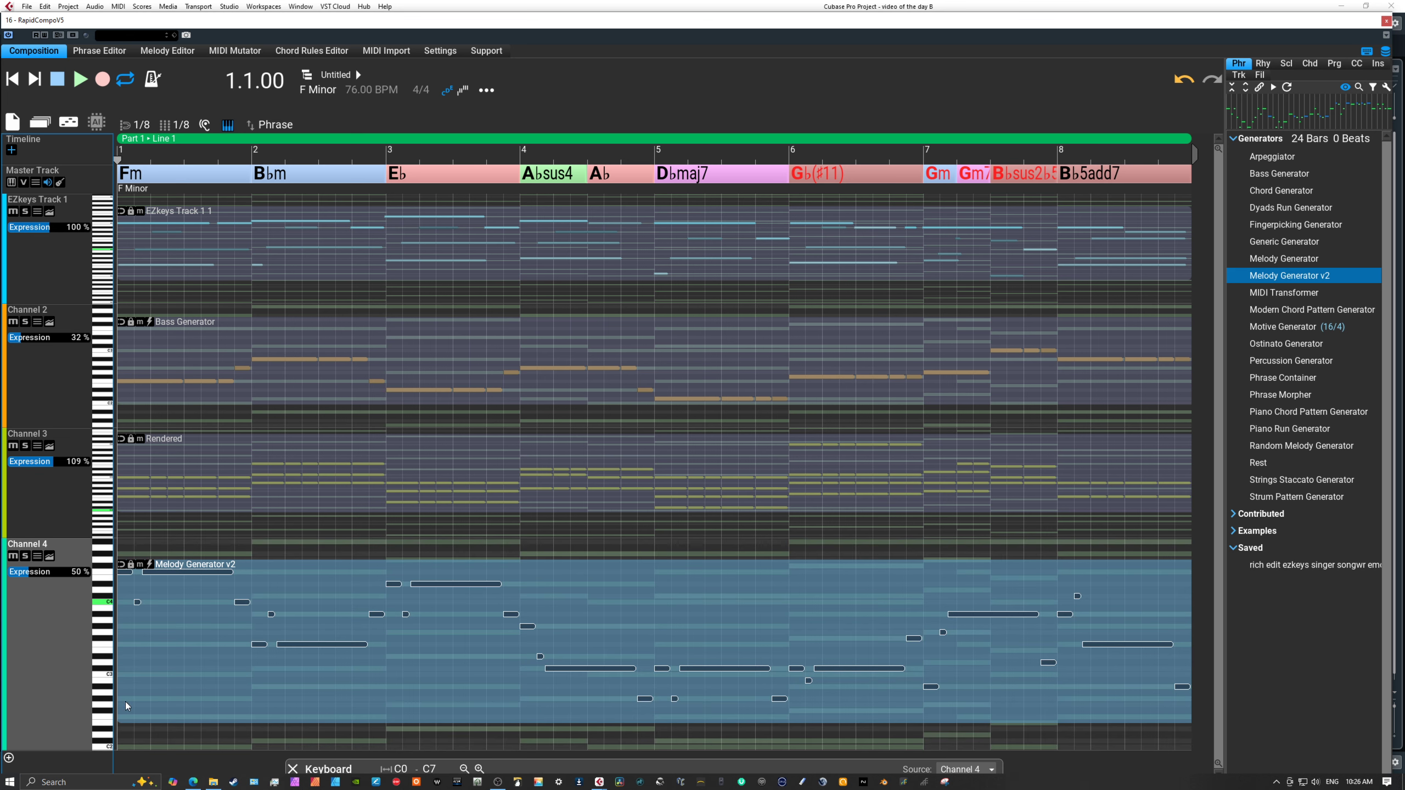
left_click_drag(171, 662, 169, 624)
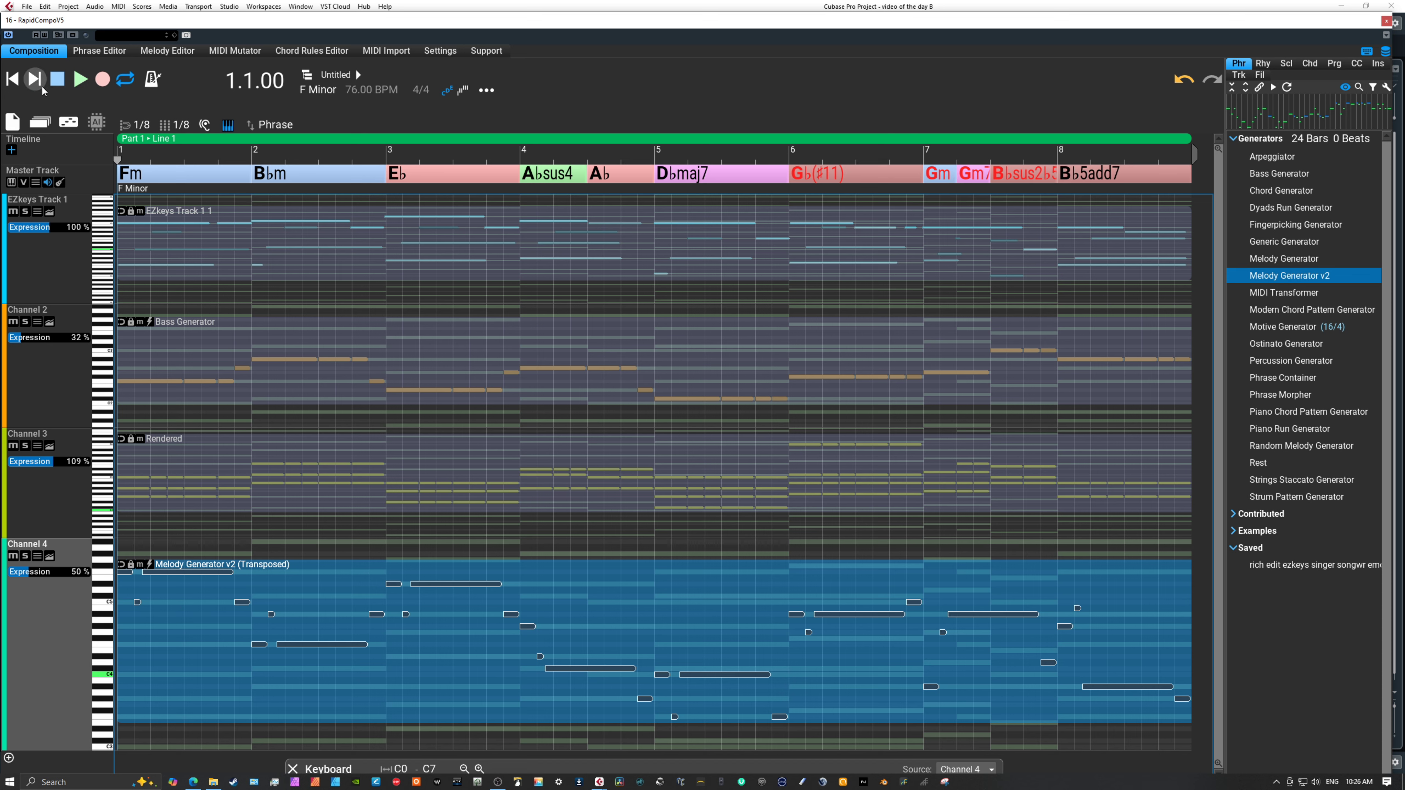
Play the composition from the beginning while setting Channel 3's Expression to 86 % and Channel 4's to 60 %.
left_click(80, 82)
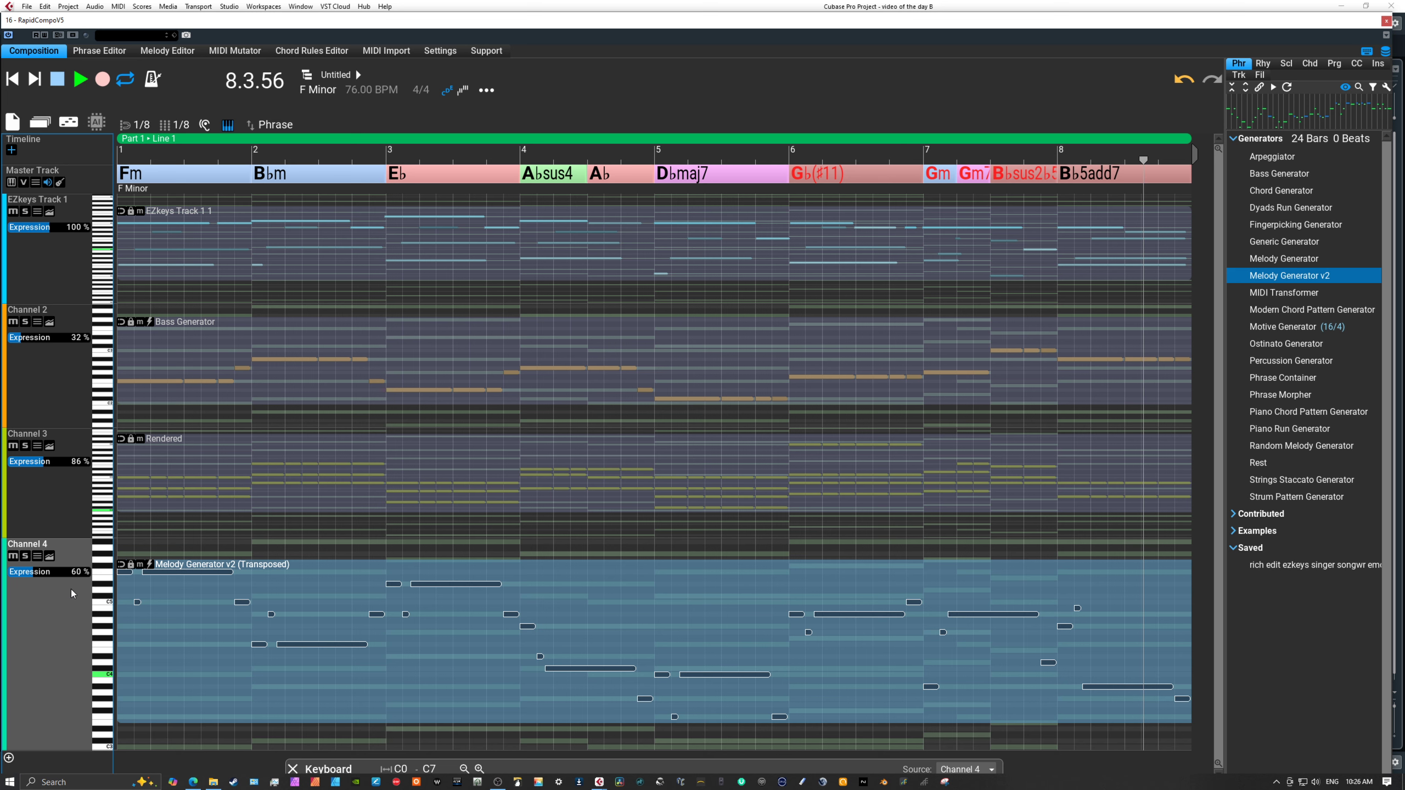
left_click(58, 79)
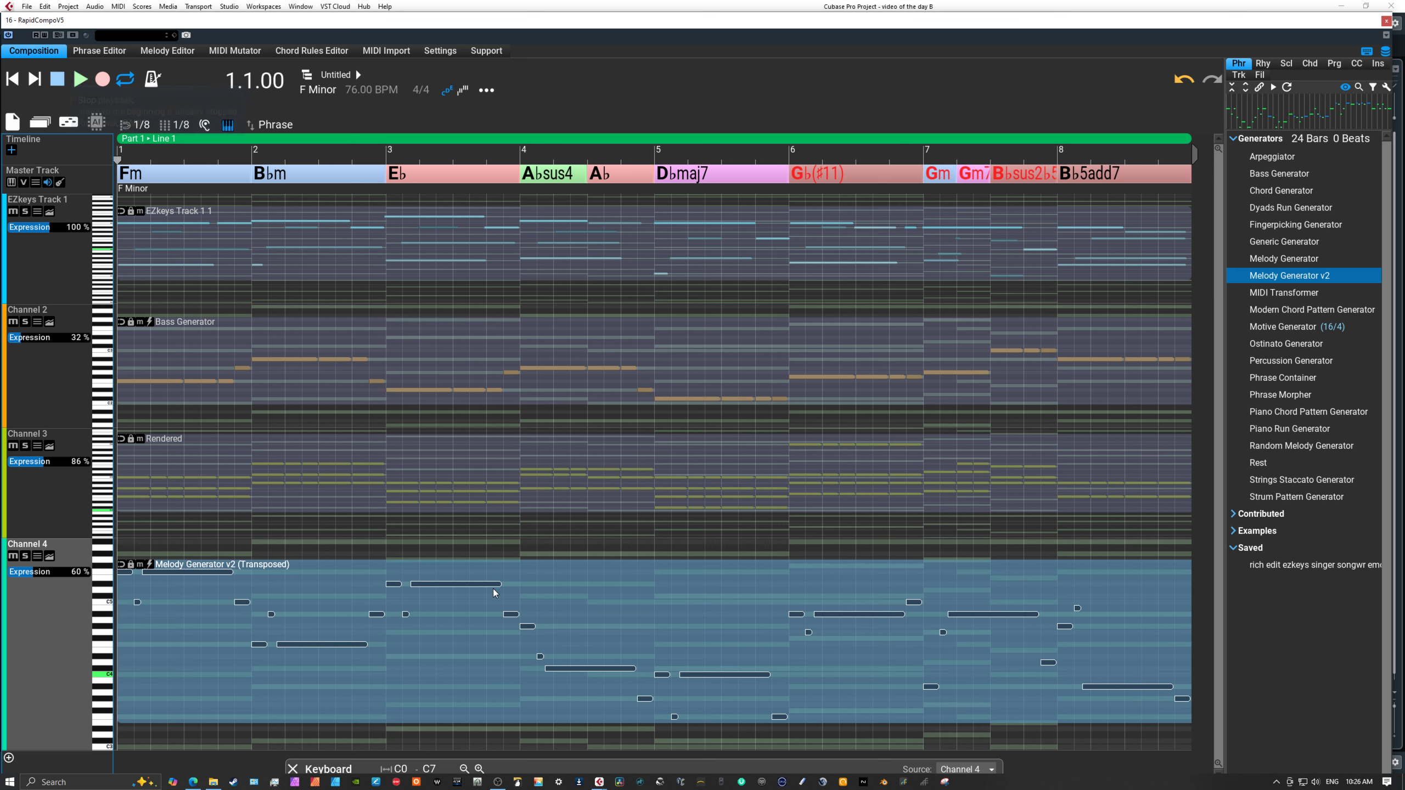
Render Channel 4's melody phrase with variations and voicing, and open it for note editing in the full track view.
left_click(602, 598)
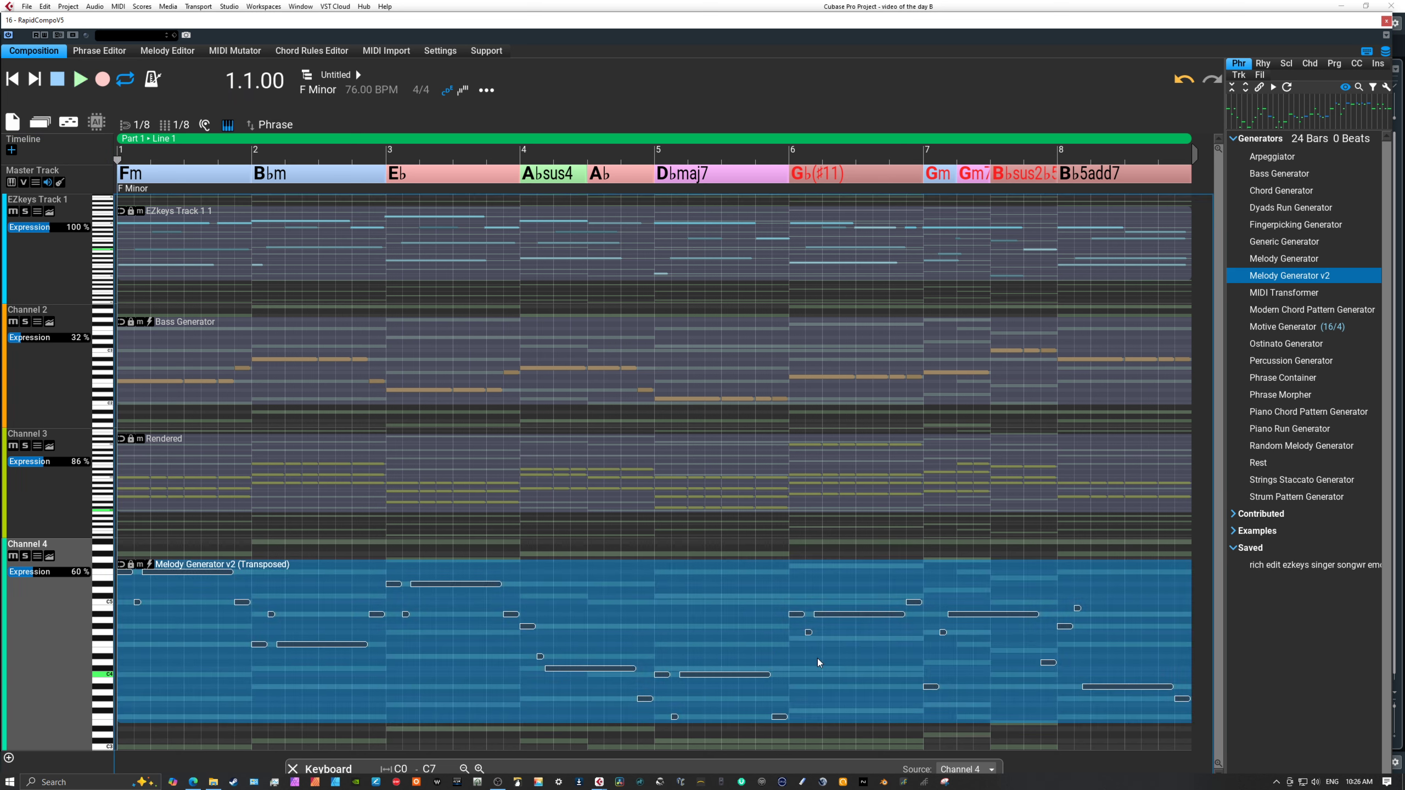
double_click(727, 631)
left_click(821, 276)
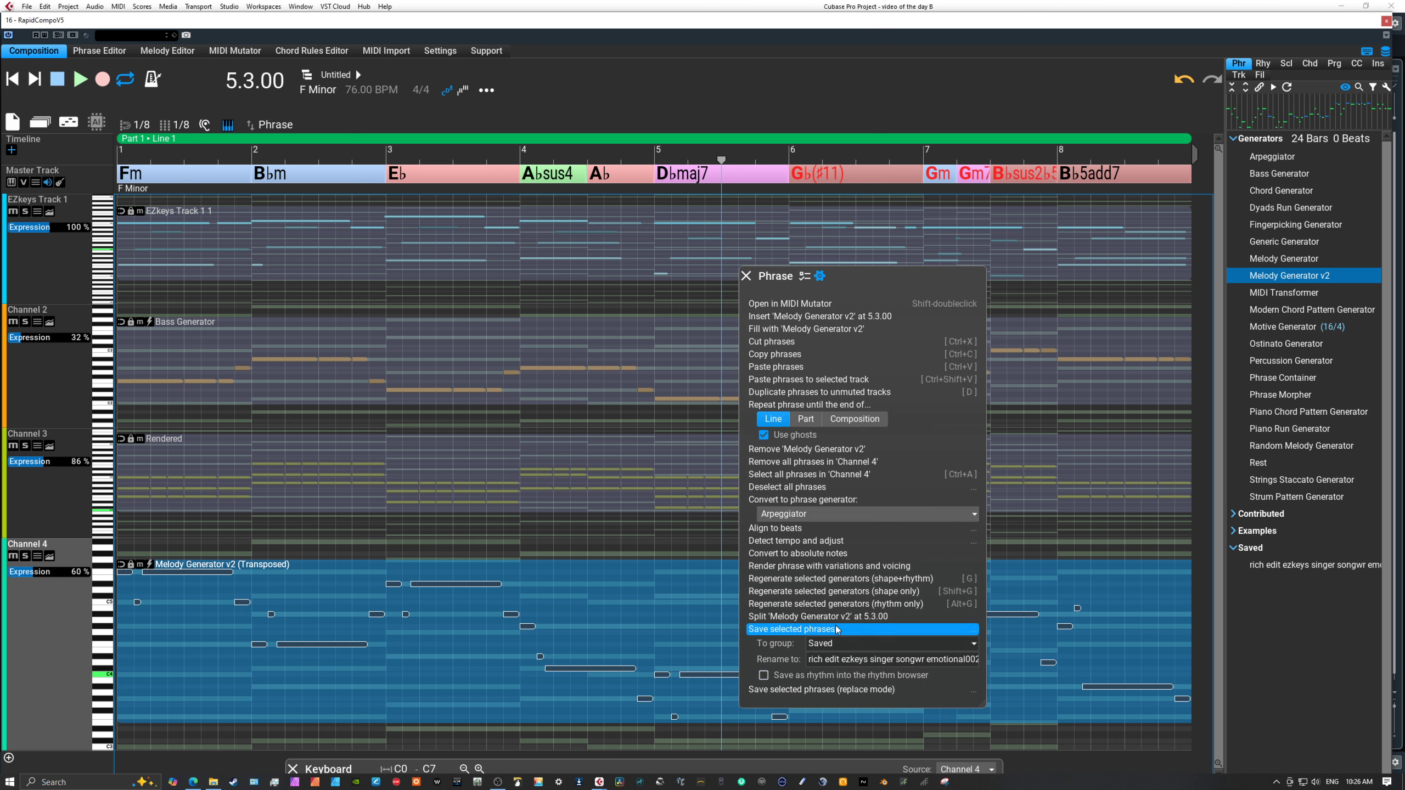
left_click(810, 570)
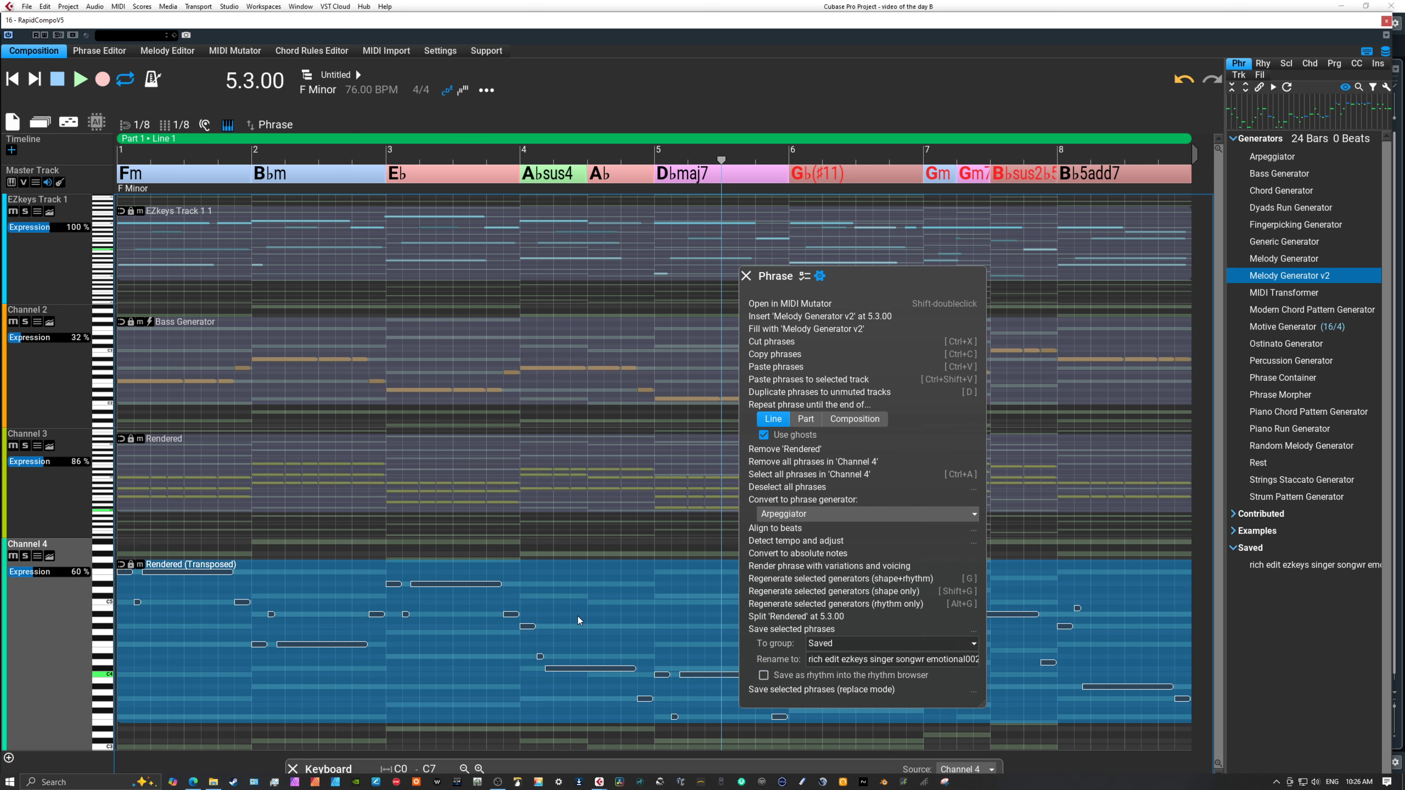
double_click(63, 637)
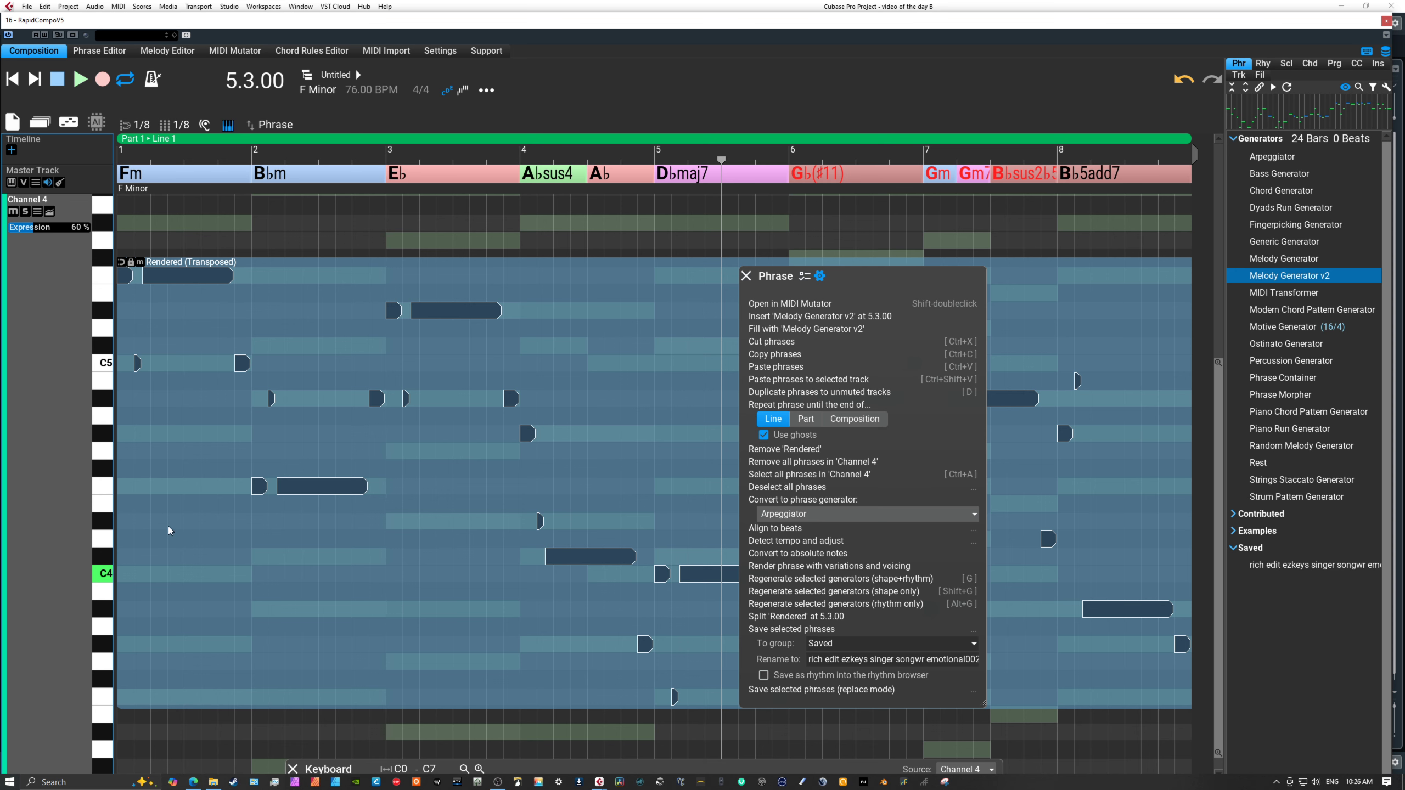
double_click(168, 526)
scroll(303, 532, "down", 3)
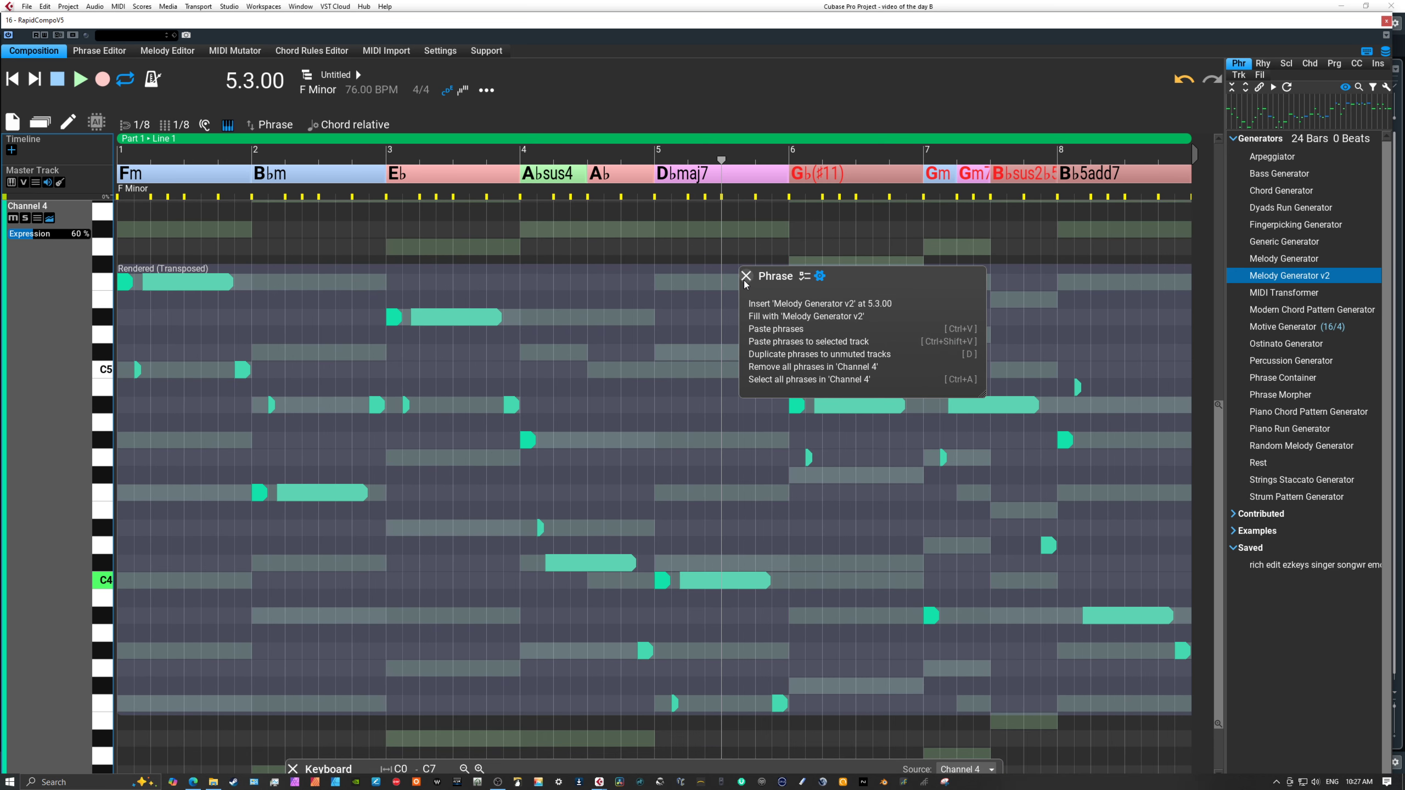
left_click(746, 276)
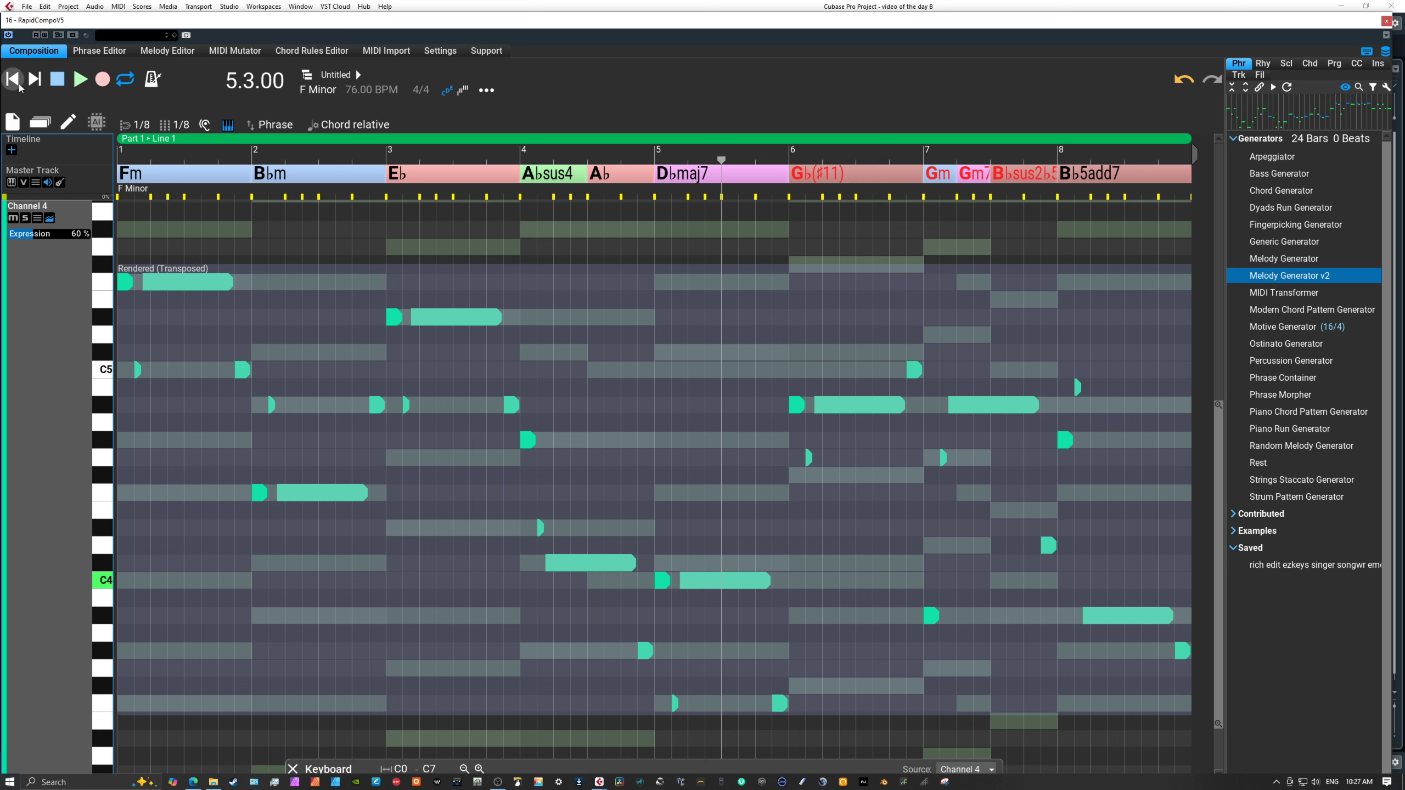
Play the composition from the beginning to check the rendered melody up to bar 6.
left_click(11, 78)
left_click(83, 80)
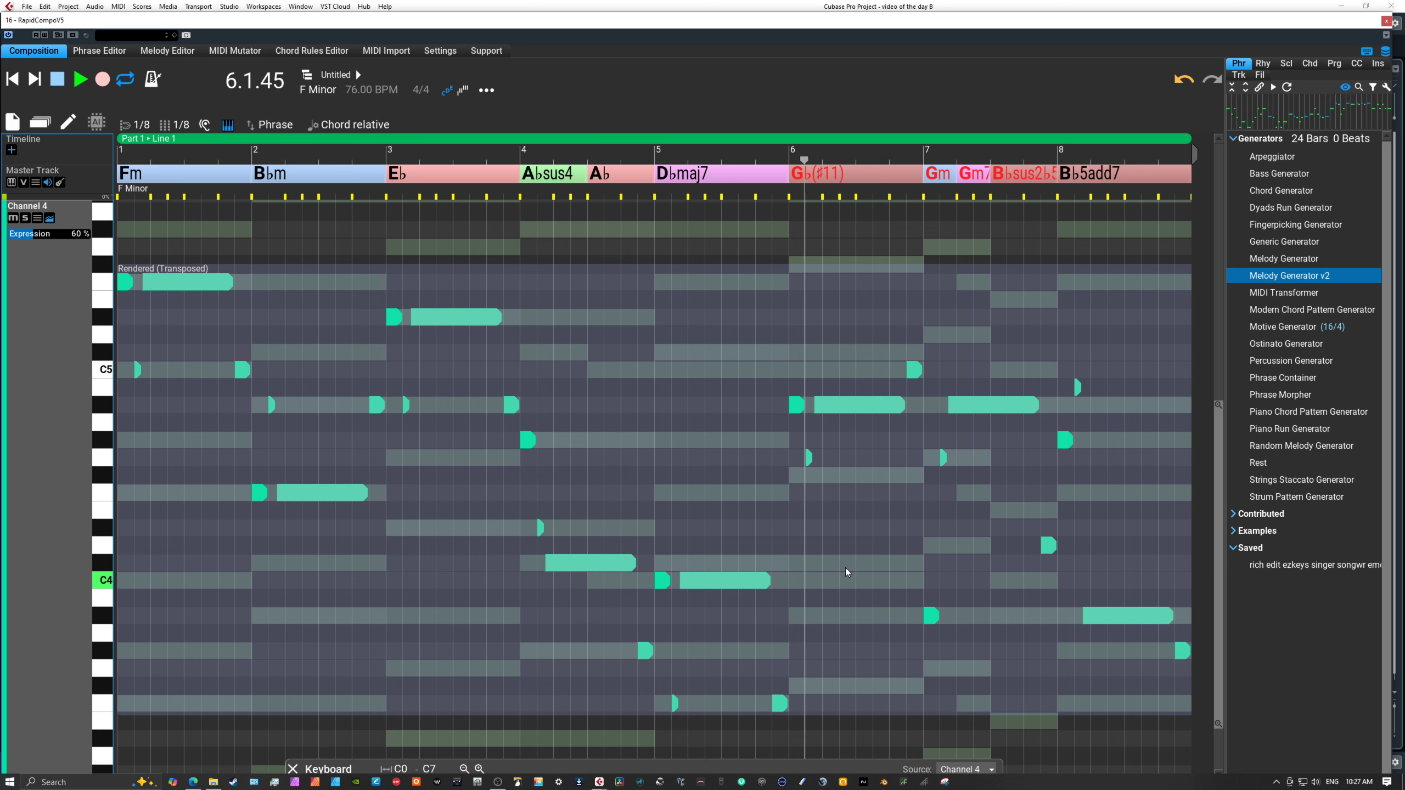
key("space")
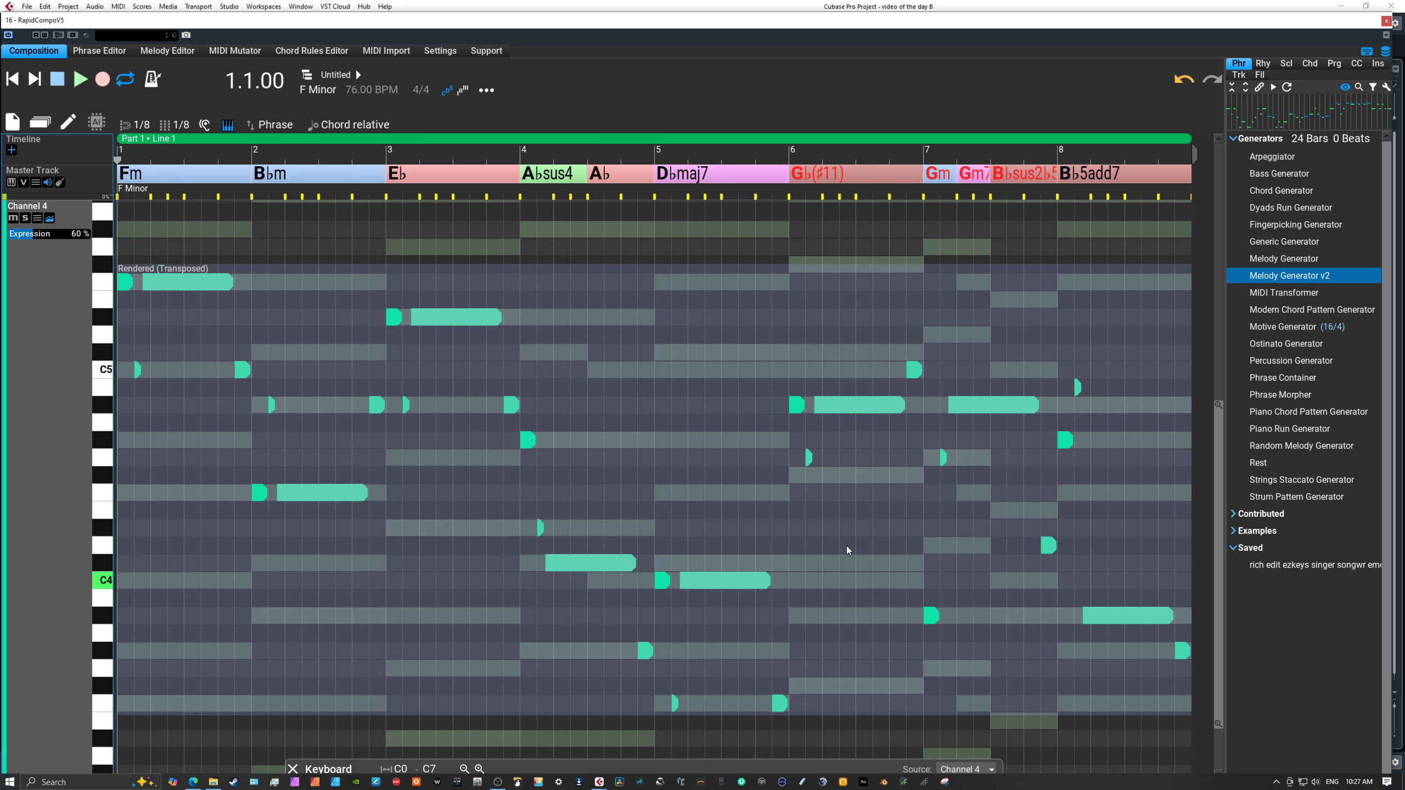
Raise bar 5's long note to F4, bar 6's short one to C5, bar 7's outer notes to D4 and E4, bar 8's short one to F5.
left_click(810, 459)
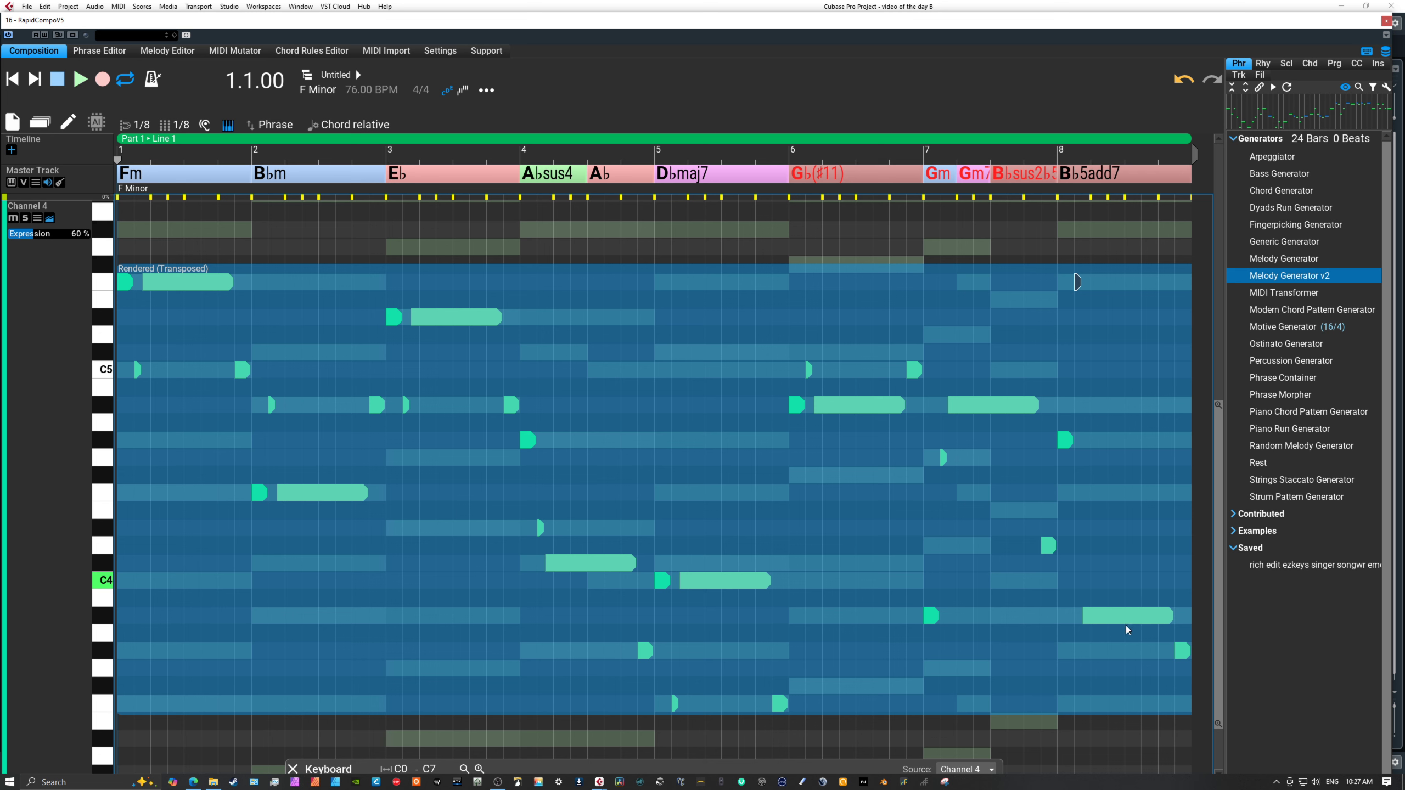
left_click_drag(1049, 548, 1045, 515)
left_click_drag(931, 617, 931, 547)
left_click_drag(718, 581, 726, 500)
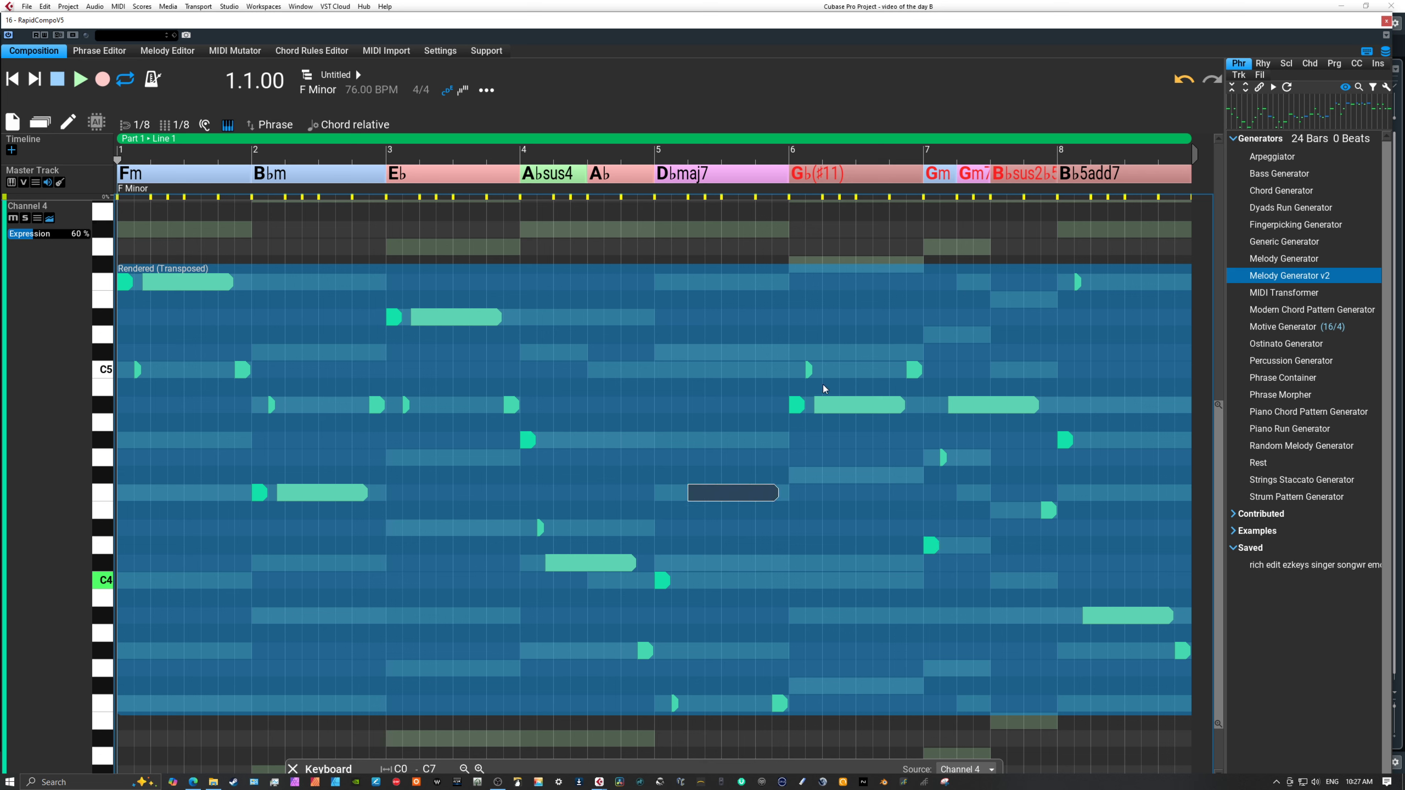
Play the composition from bar 5 to check the edited melody notes.
left_click(671, 159)
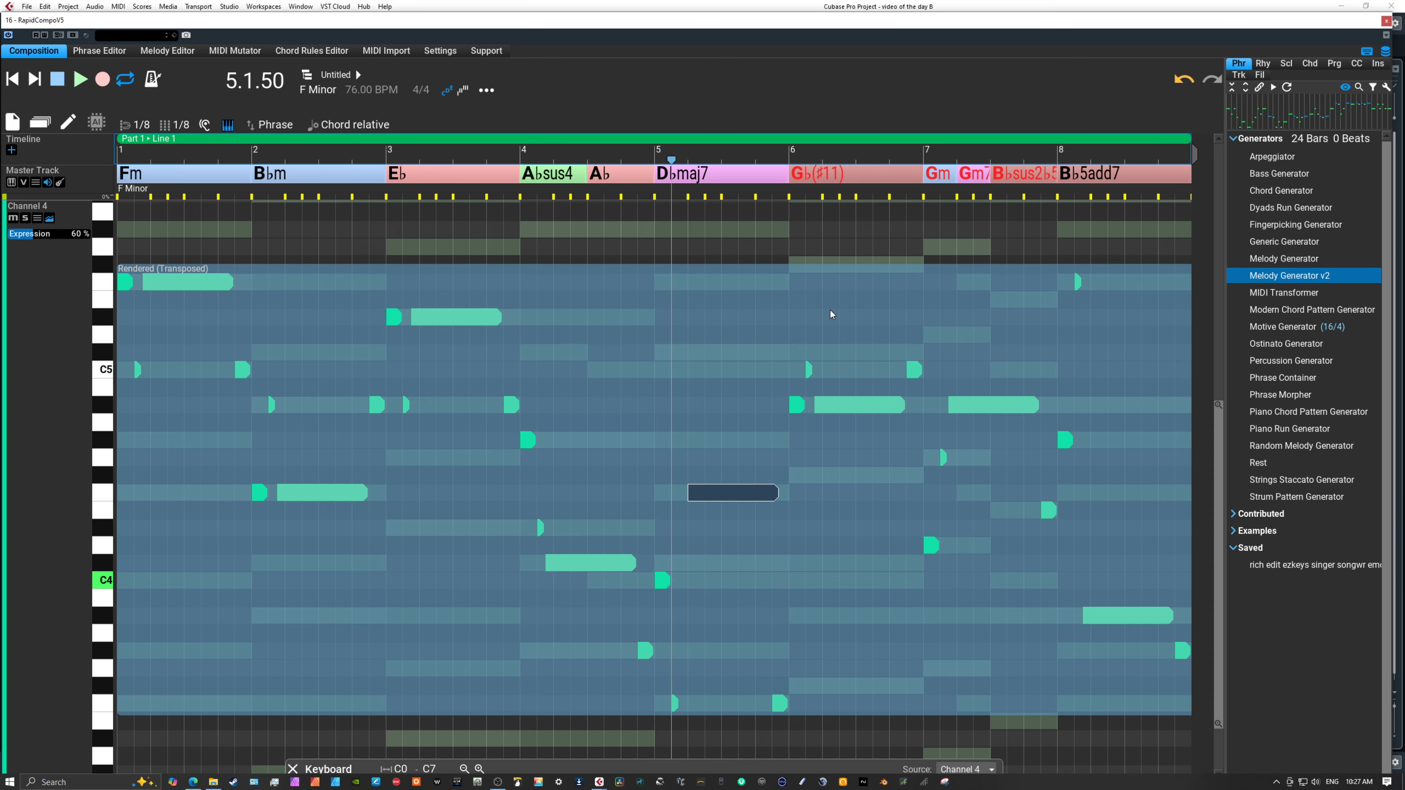
key("space")
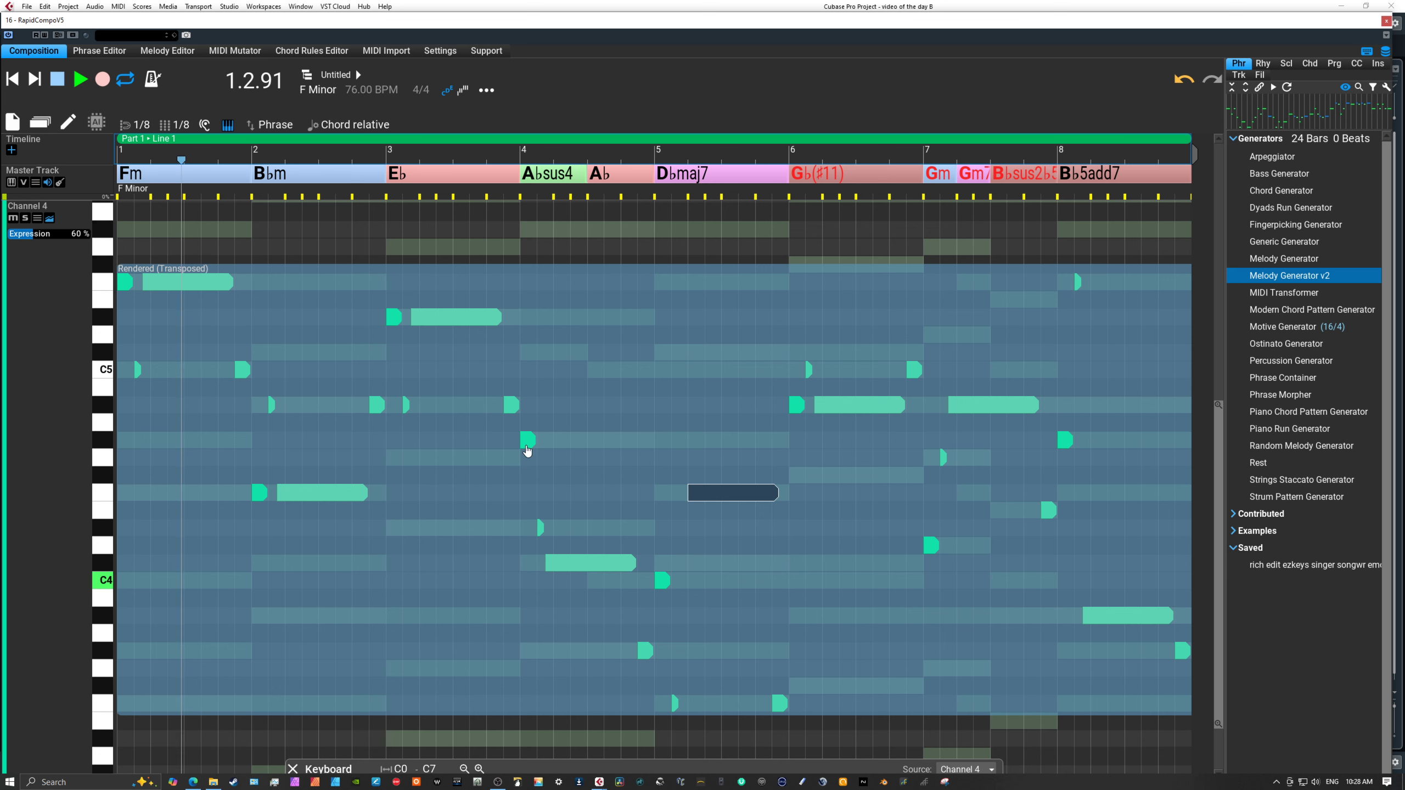
Stop playback, return from Channel 4's full track view to the overview of all tracks, and leave note editing.
key("space")
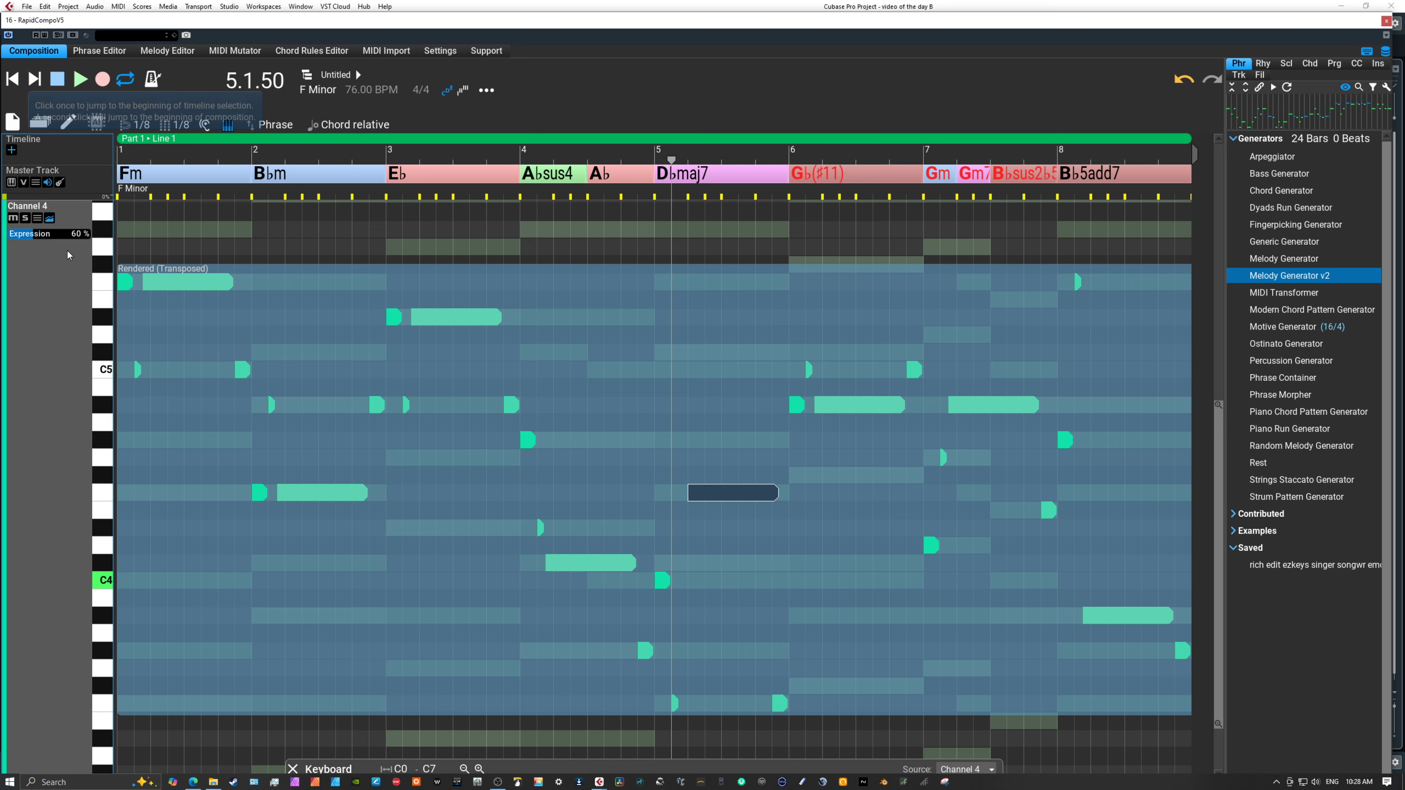
double_click(52, 301)
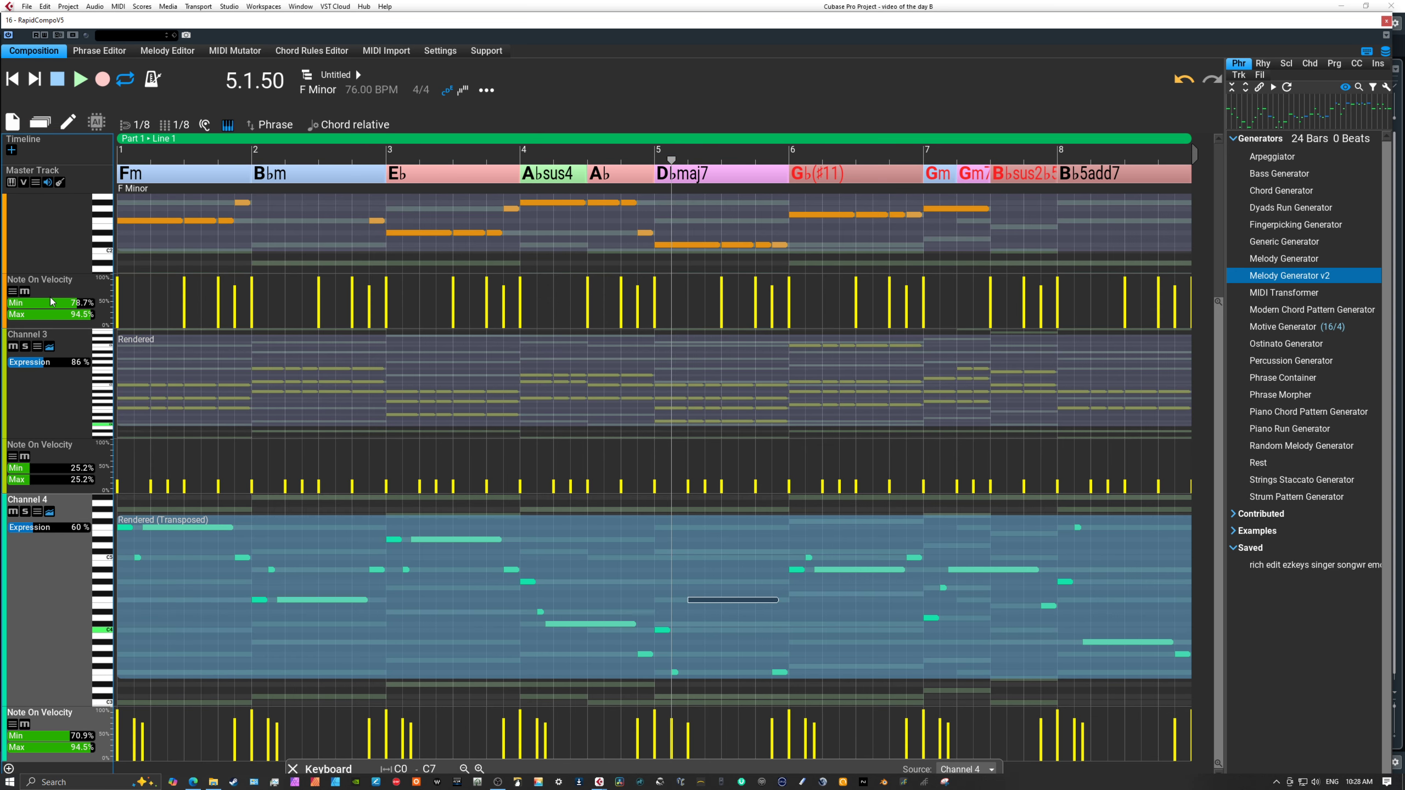
key("Escape")
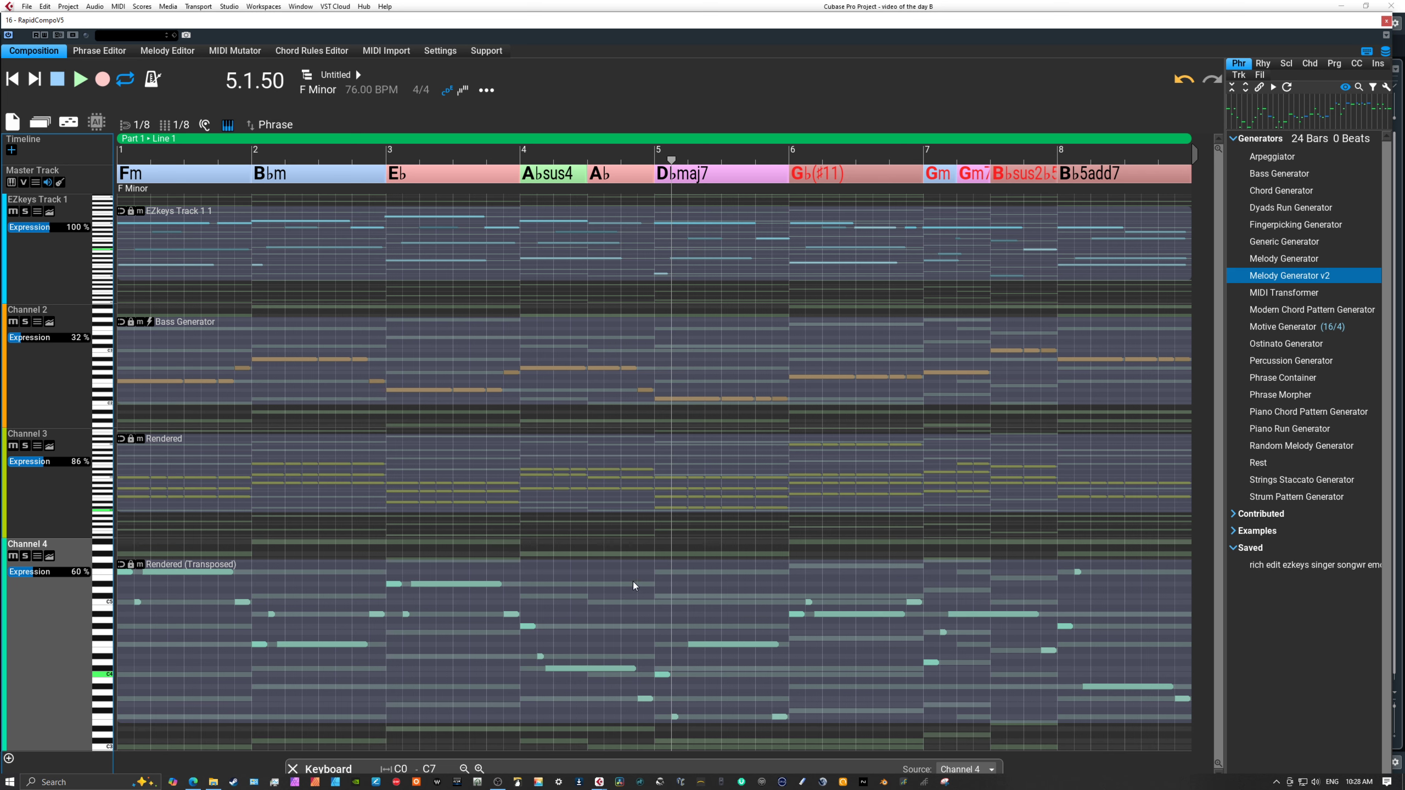
Open the phrase properties of Channel 3's rendered chord phrase to inspect its rhythm settings.
left_click(471, 498)
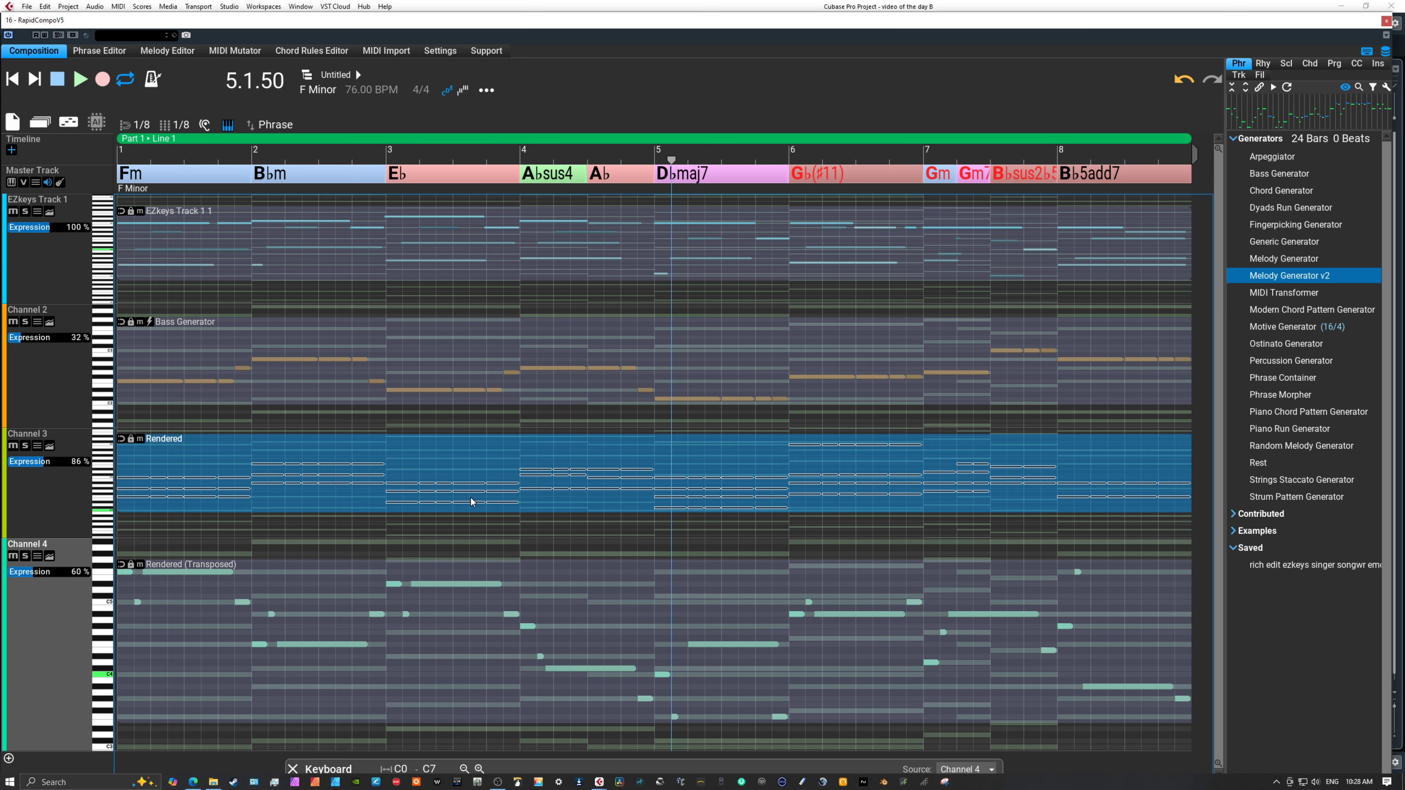
right_click(461, 459)
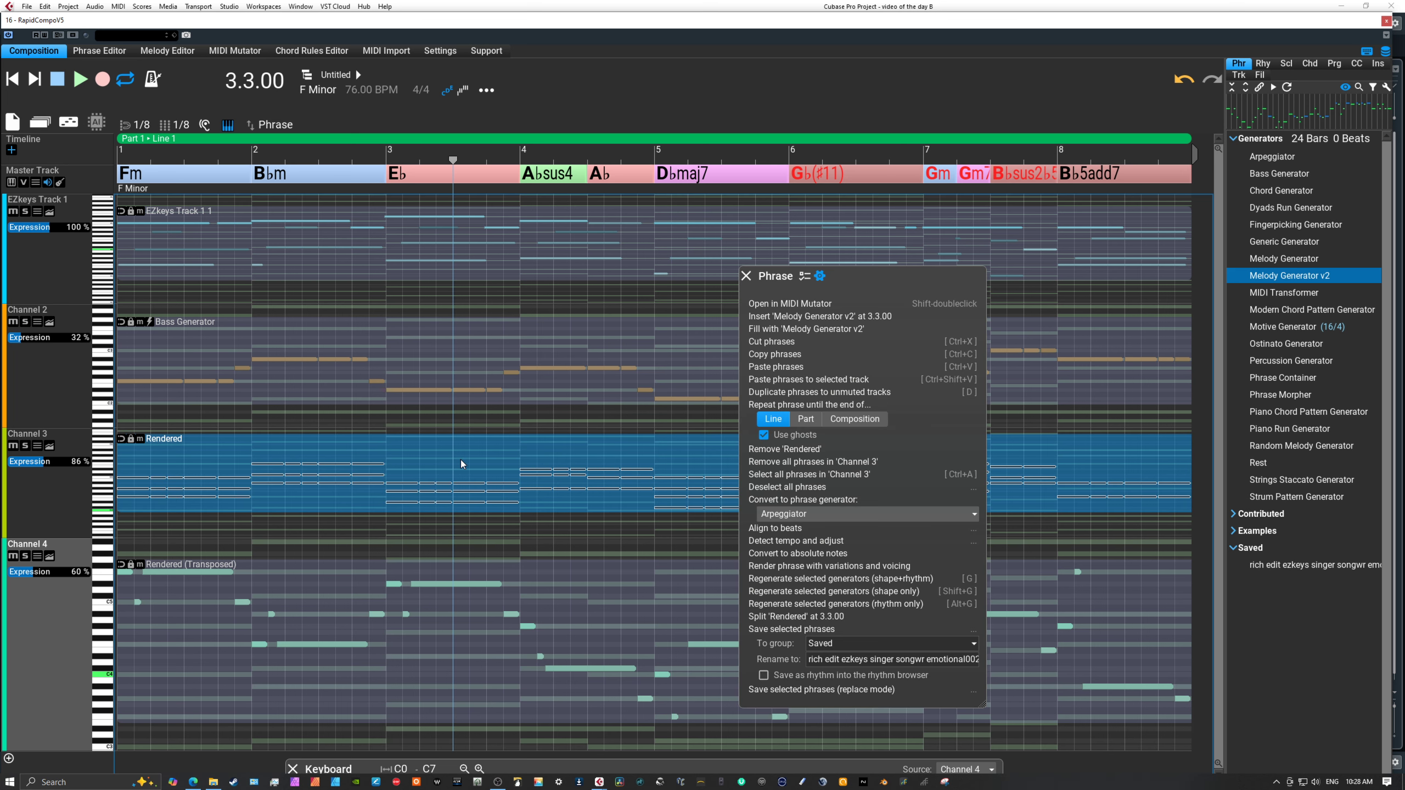
left_click(807, 277)
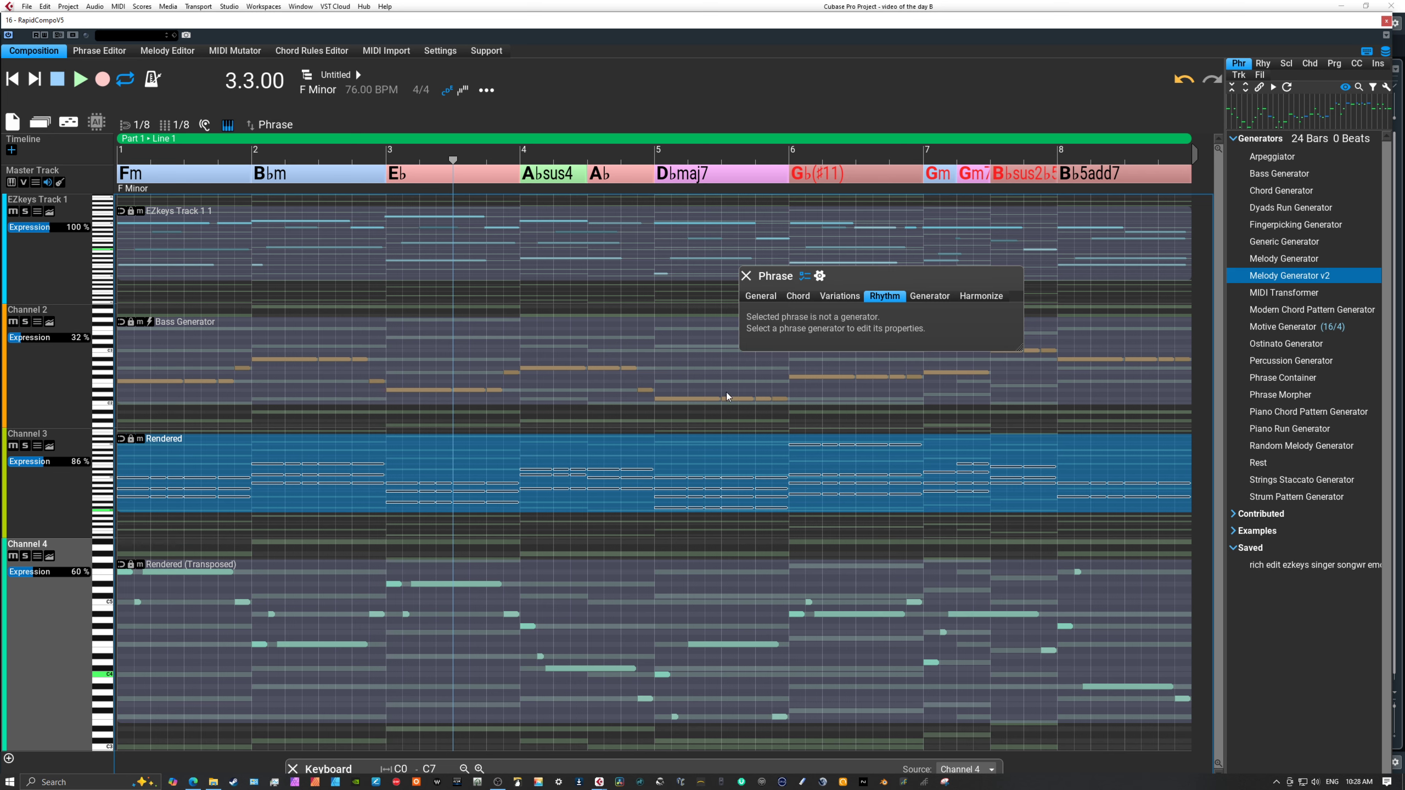
Play the whole composition from the beginning to hear the edited melody together with the bass and chord tracks.
left_click(709, 427)
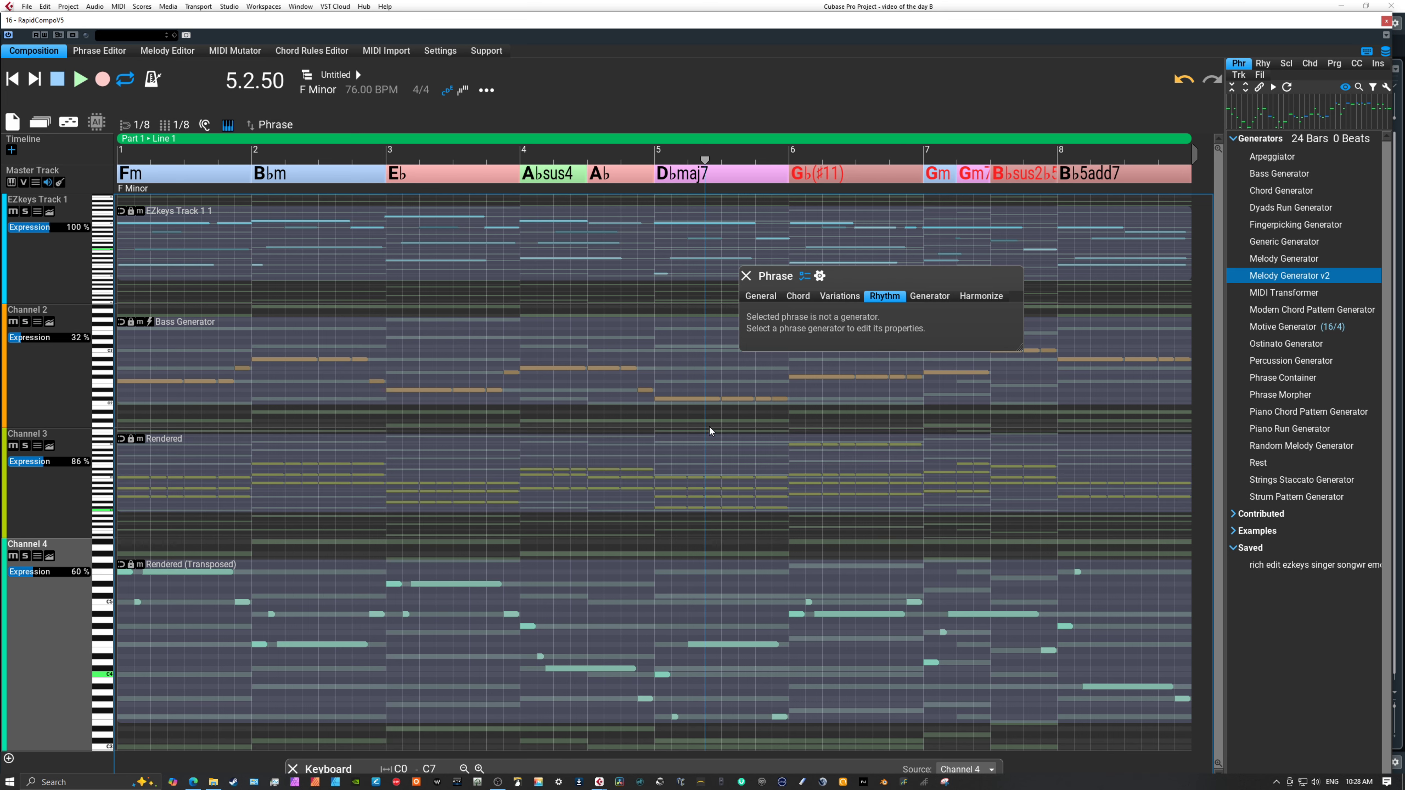
left_click(719, 457)
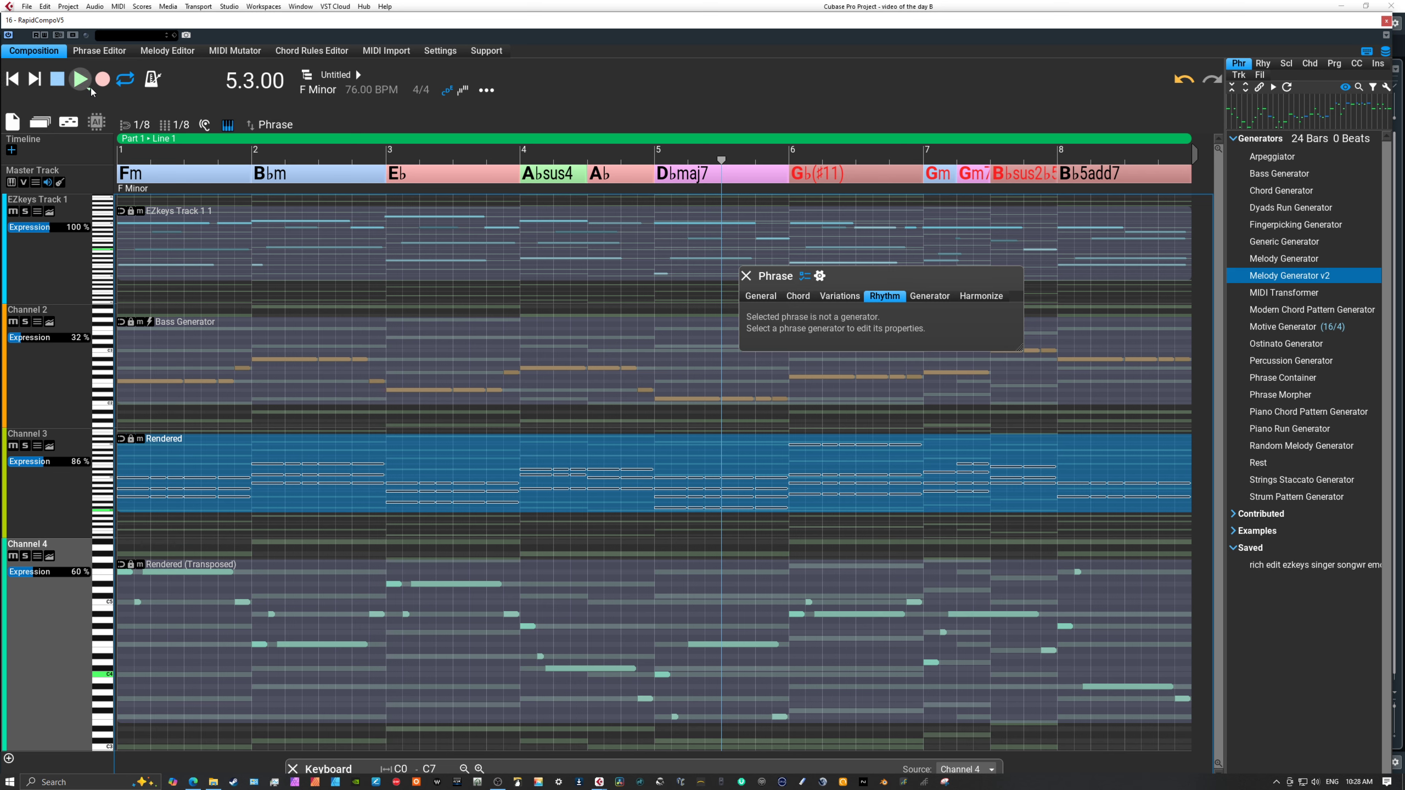
left_click(13, 80)
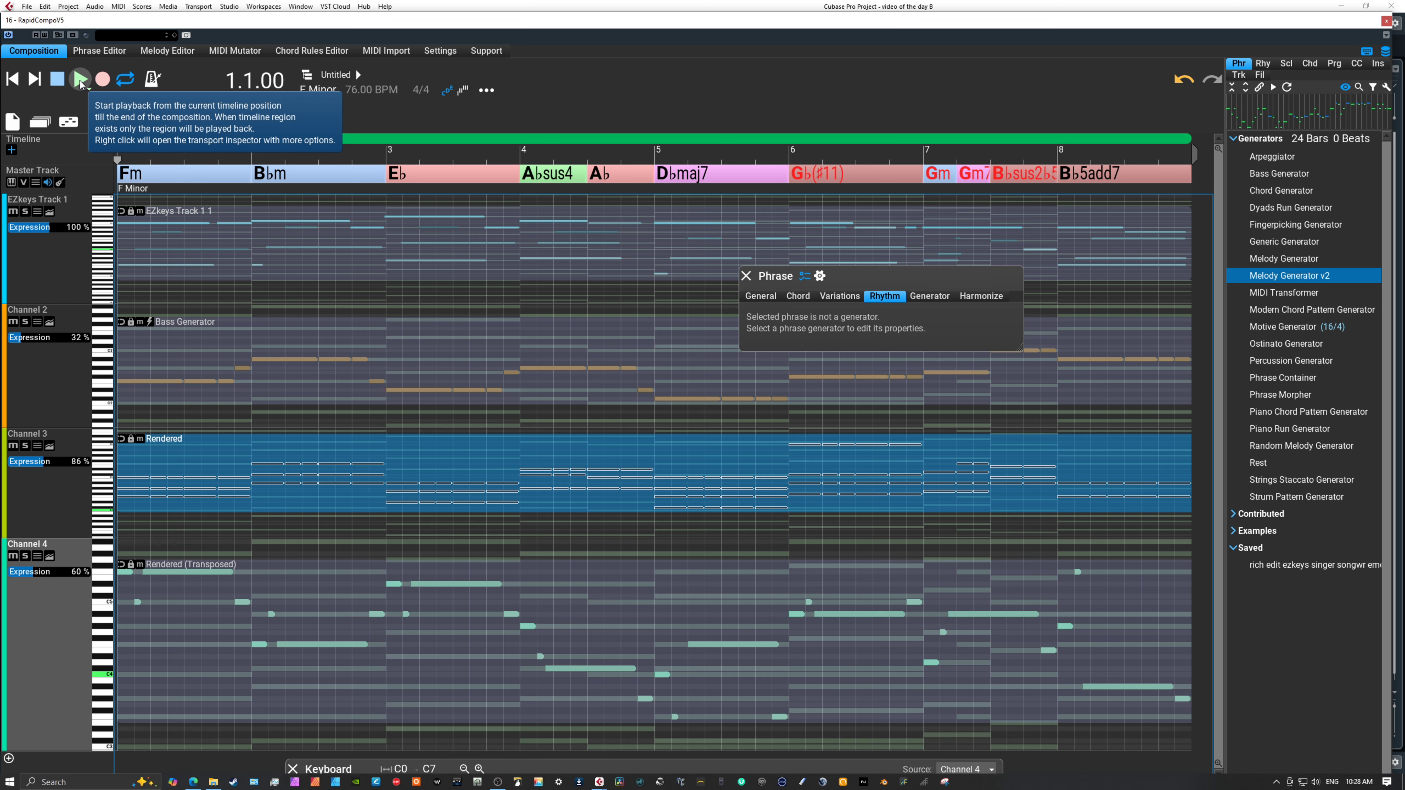
left_click(80, 81)
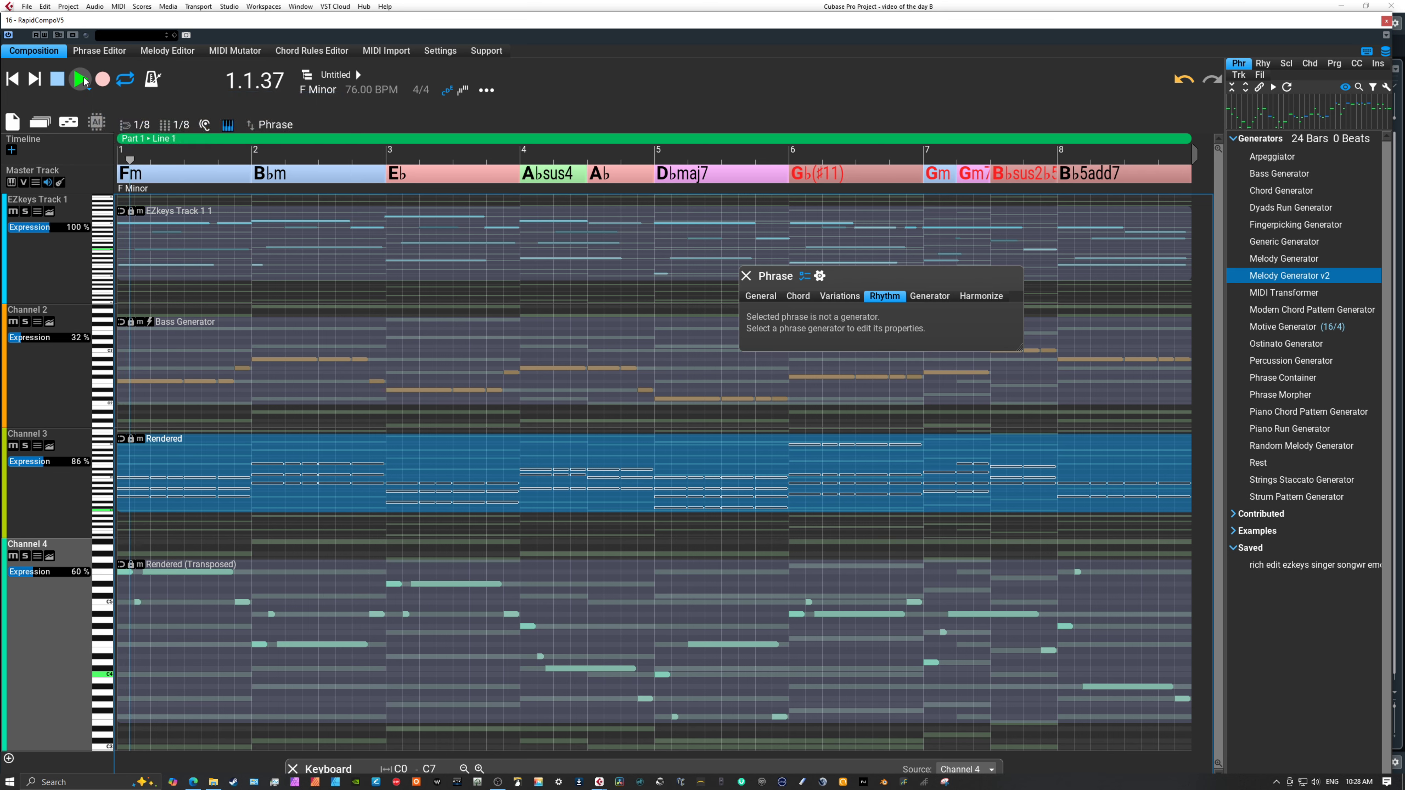
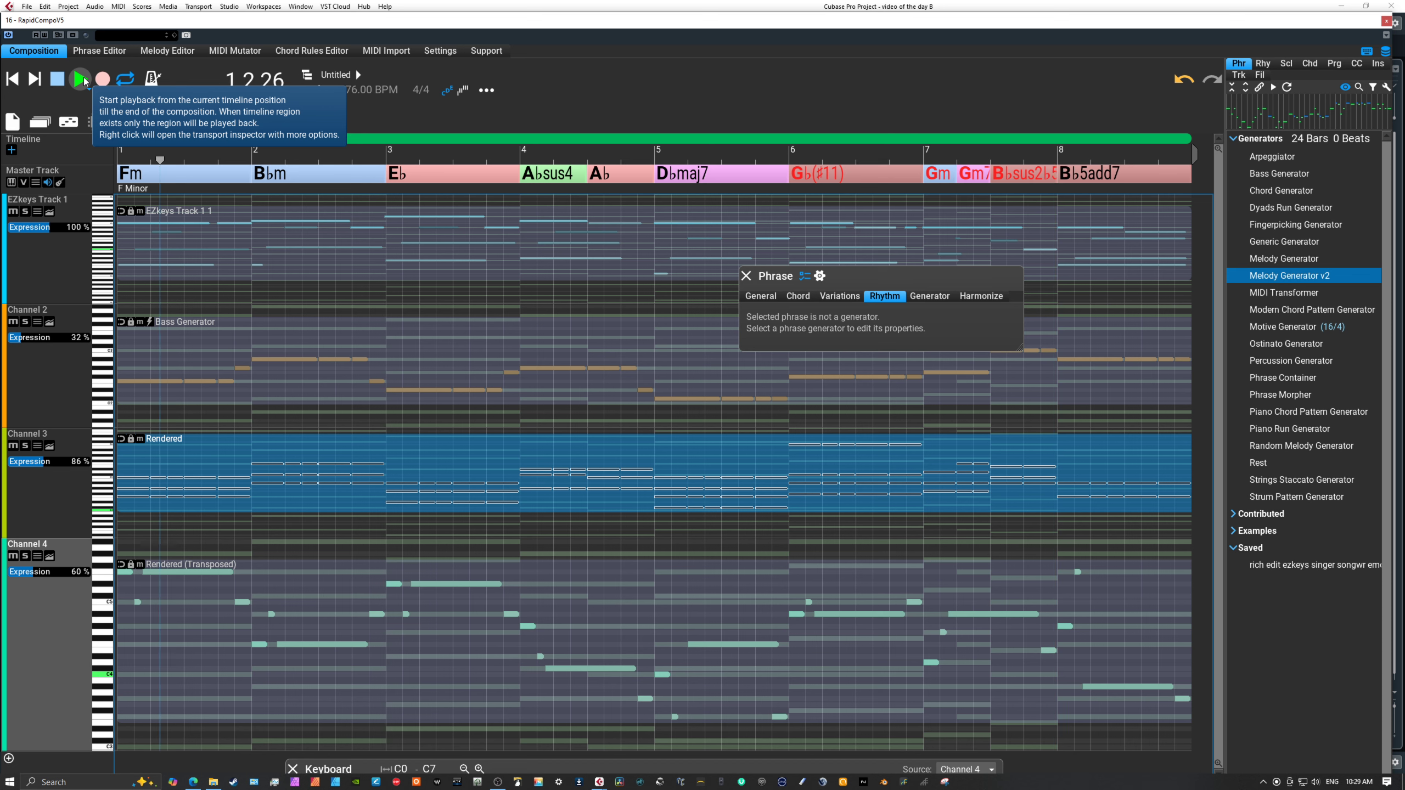
Stop playback and open Channel 3's rendered chord phrase for note editing in the full track view.
left_click(60, 83)
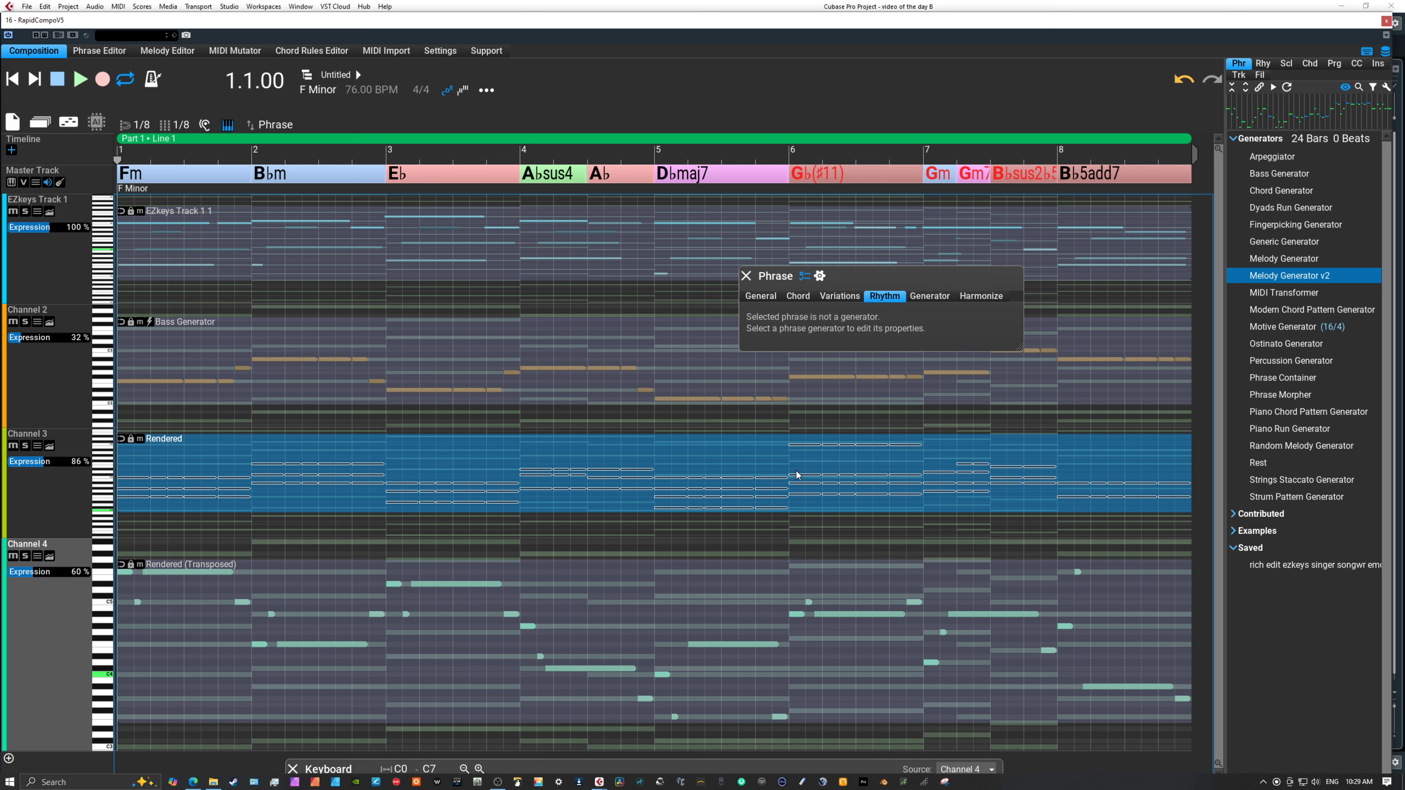
left_click(756, 454)
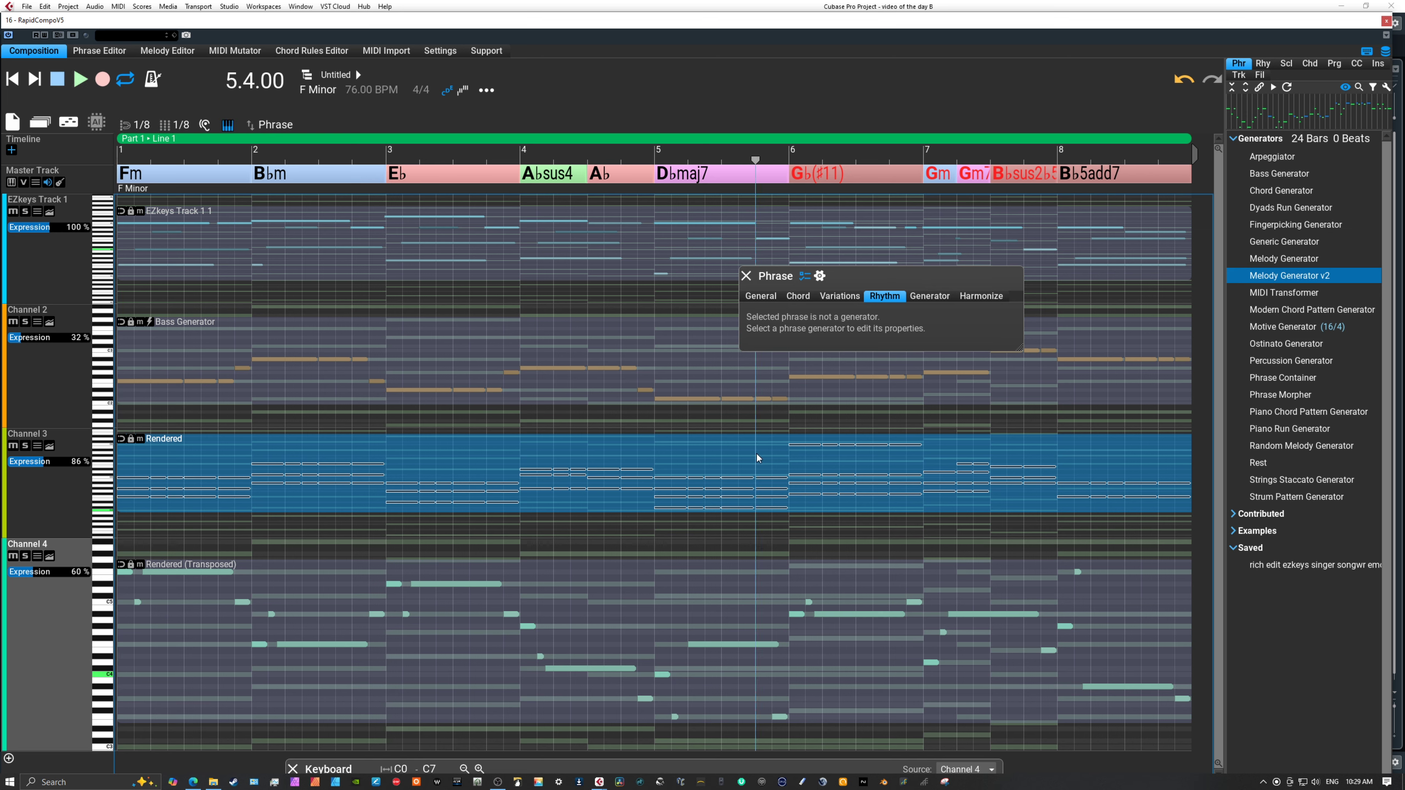
left_click(820, 274)
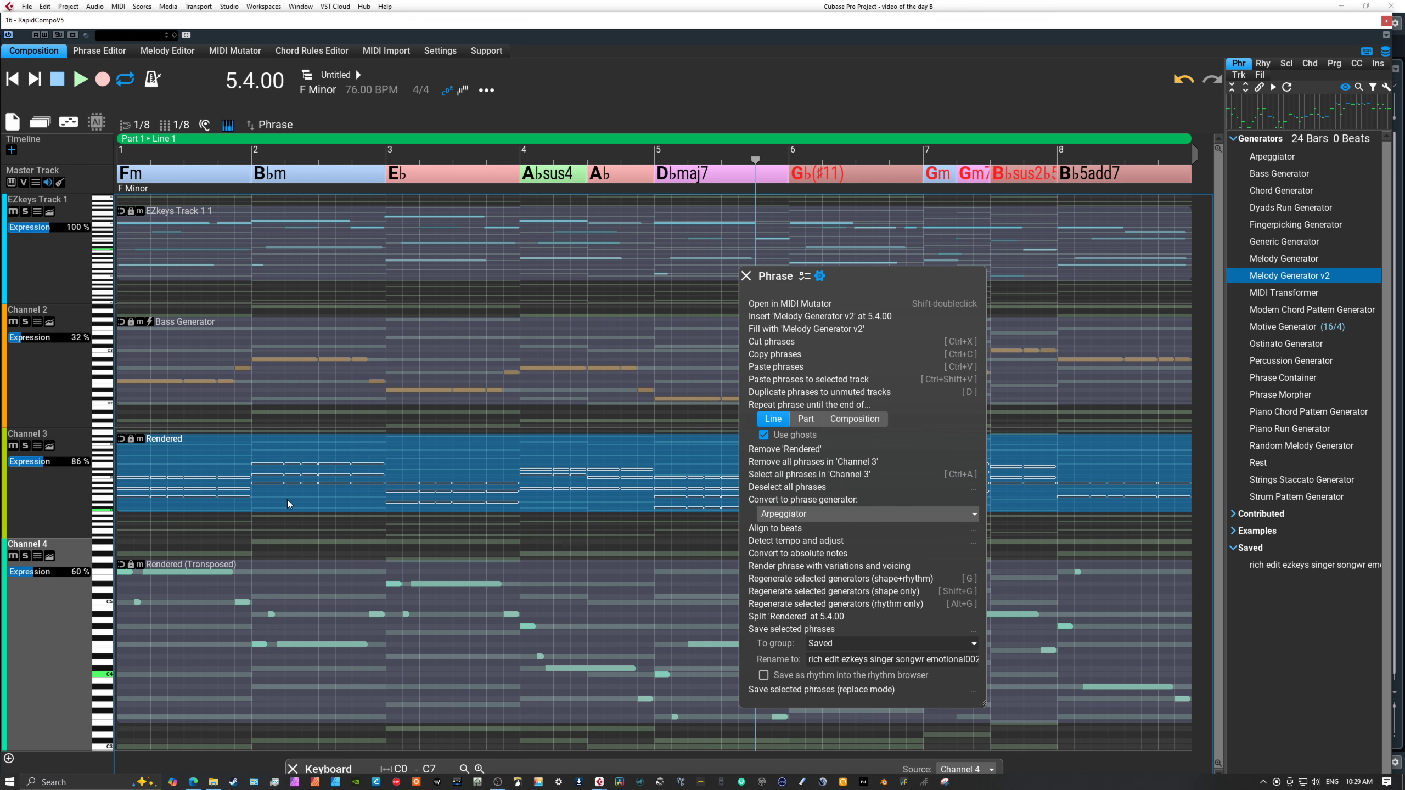
double_click(69, 488)
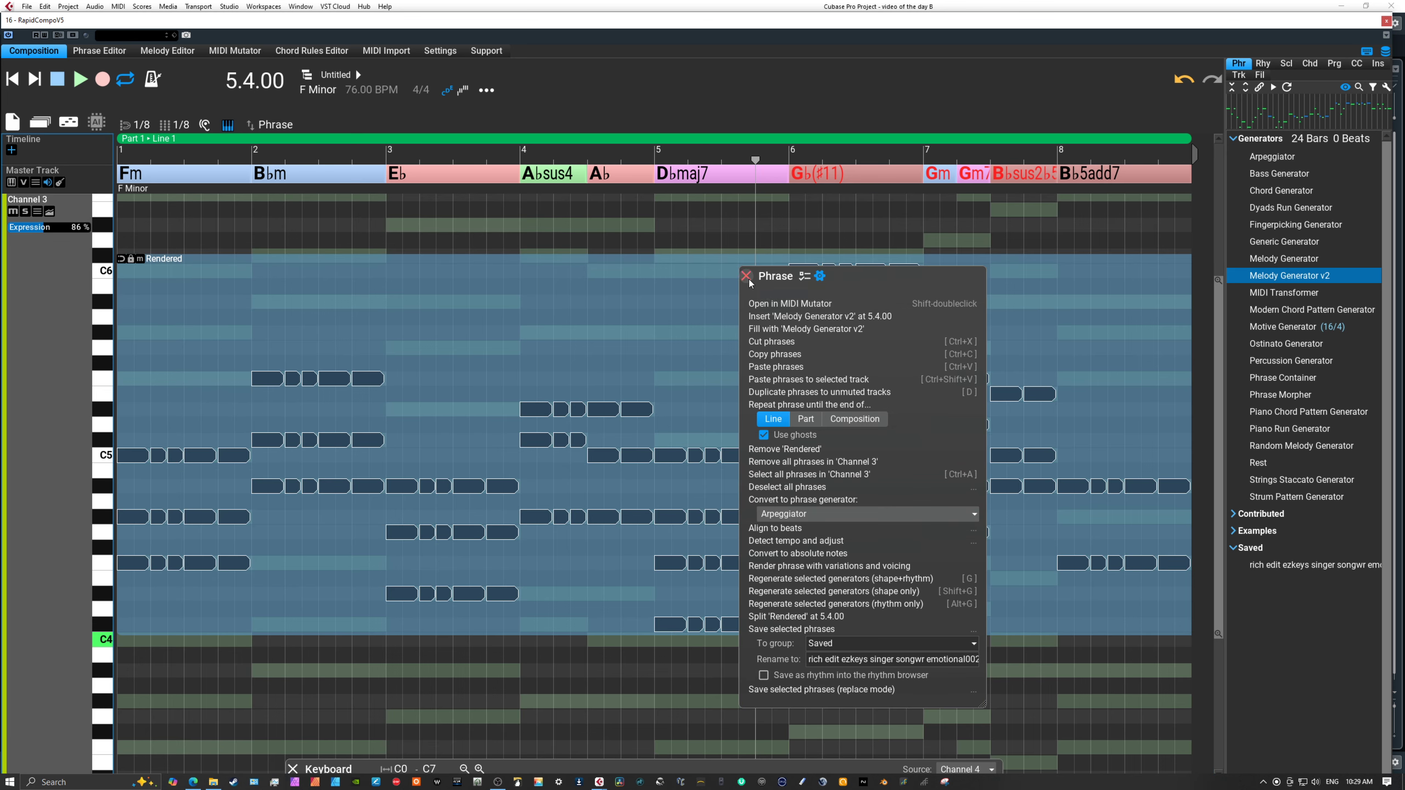
left_click(746, 276)
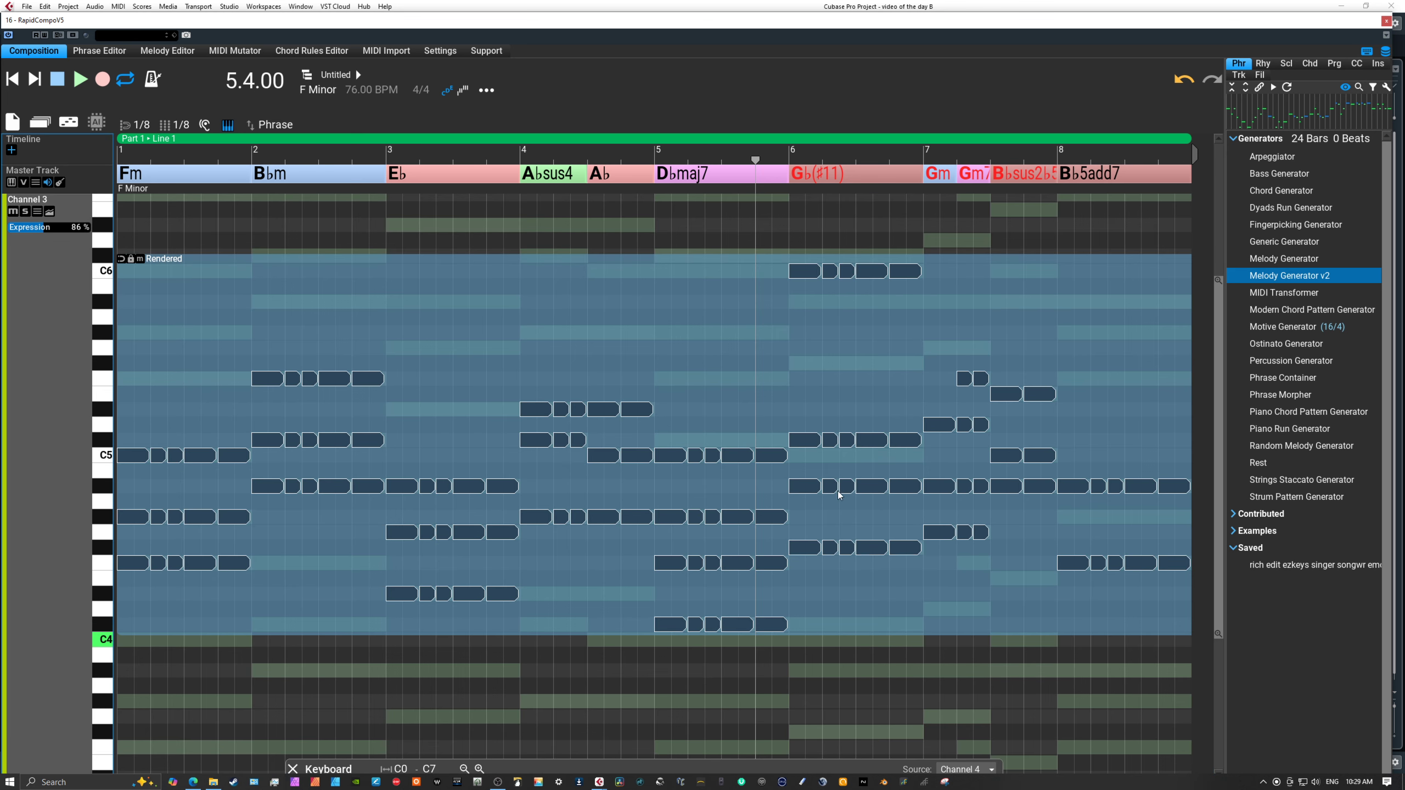
left_click(835, 452)
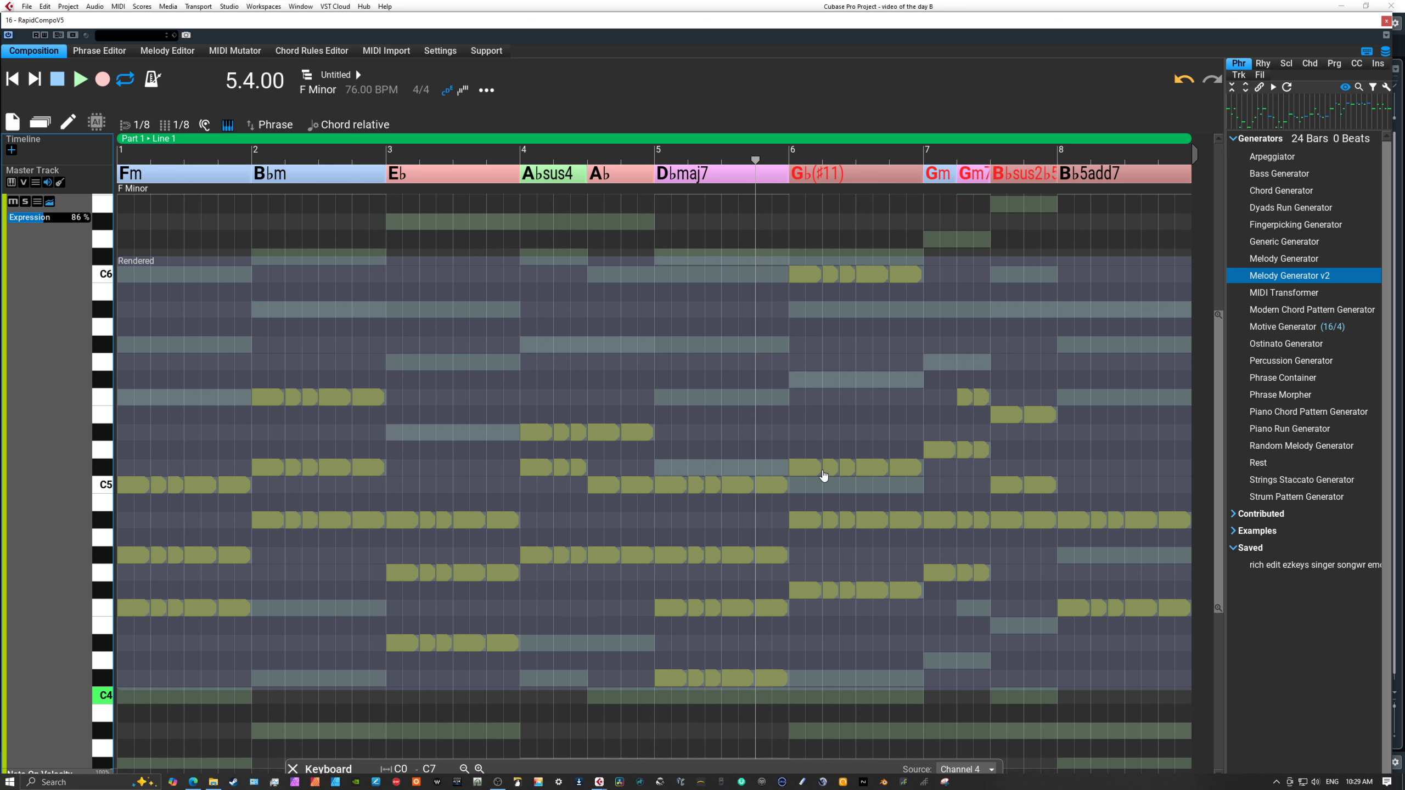
Join adjacent short repeated notes in each of the four voices of the G♭(♯11) chord in bar 6.
left_click(822, 471)
left_click(854, 469)
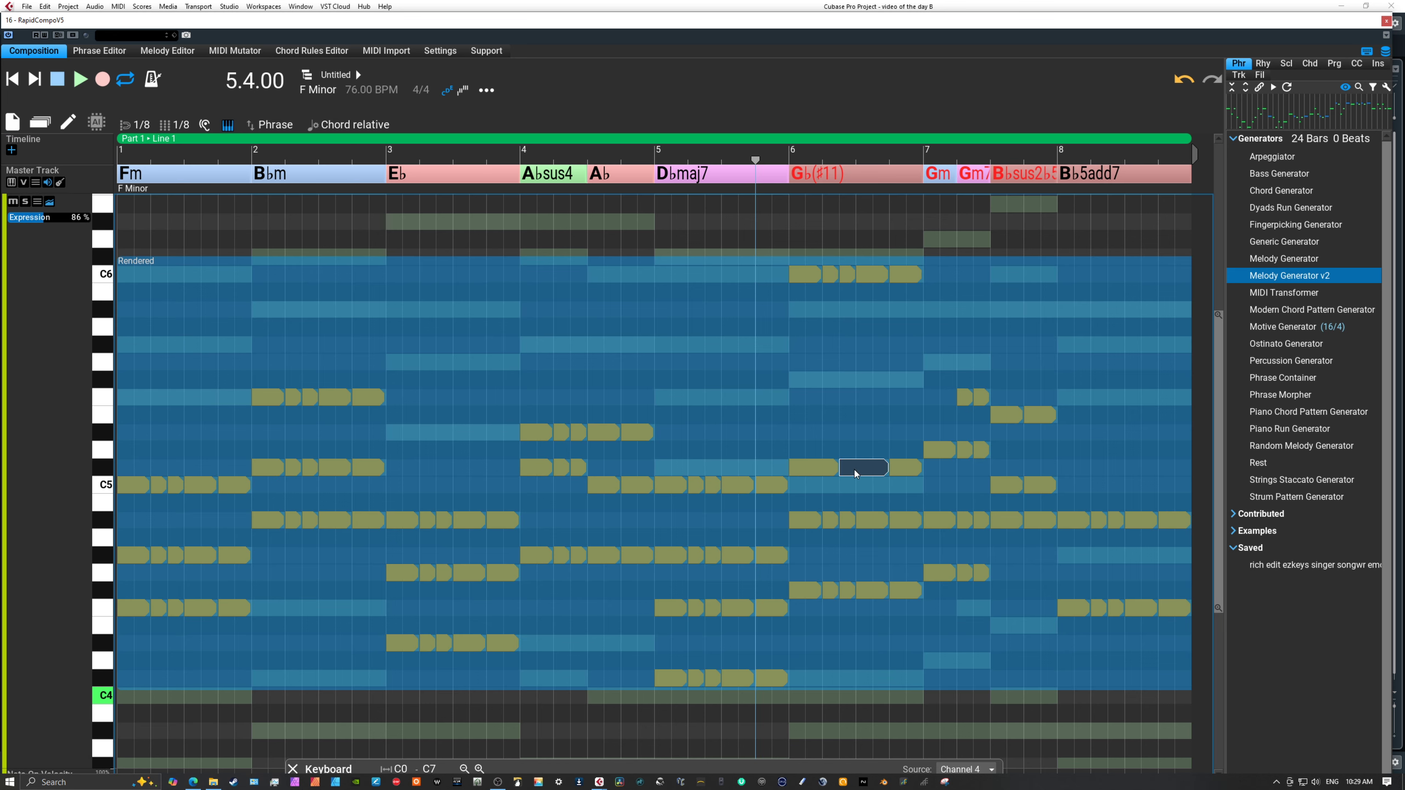
left_click(845, 521)
left_click(819, 521)
left_click(821, 590)
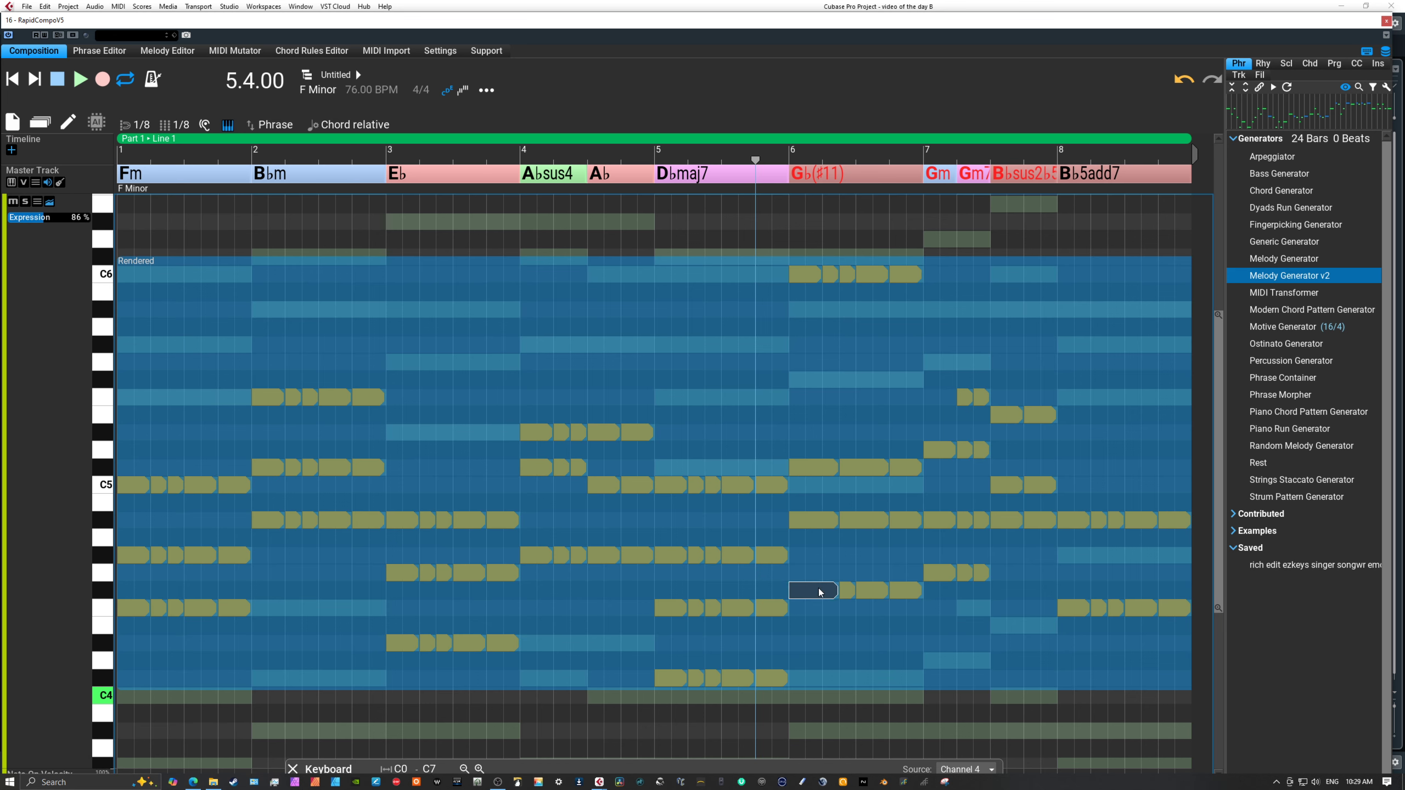
left_click(854, 591)
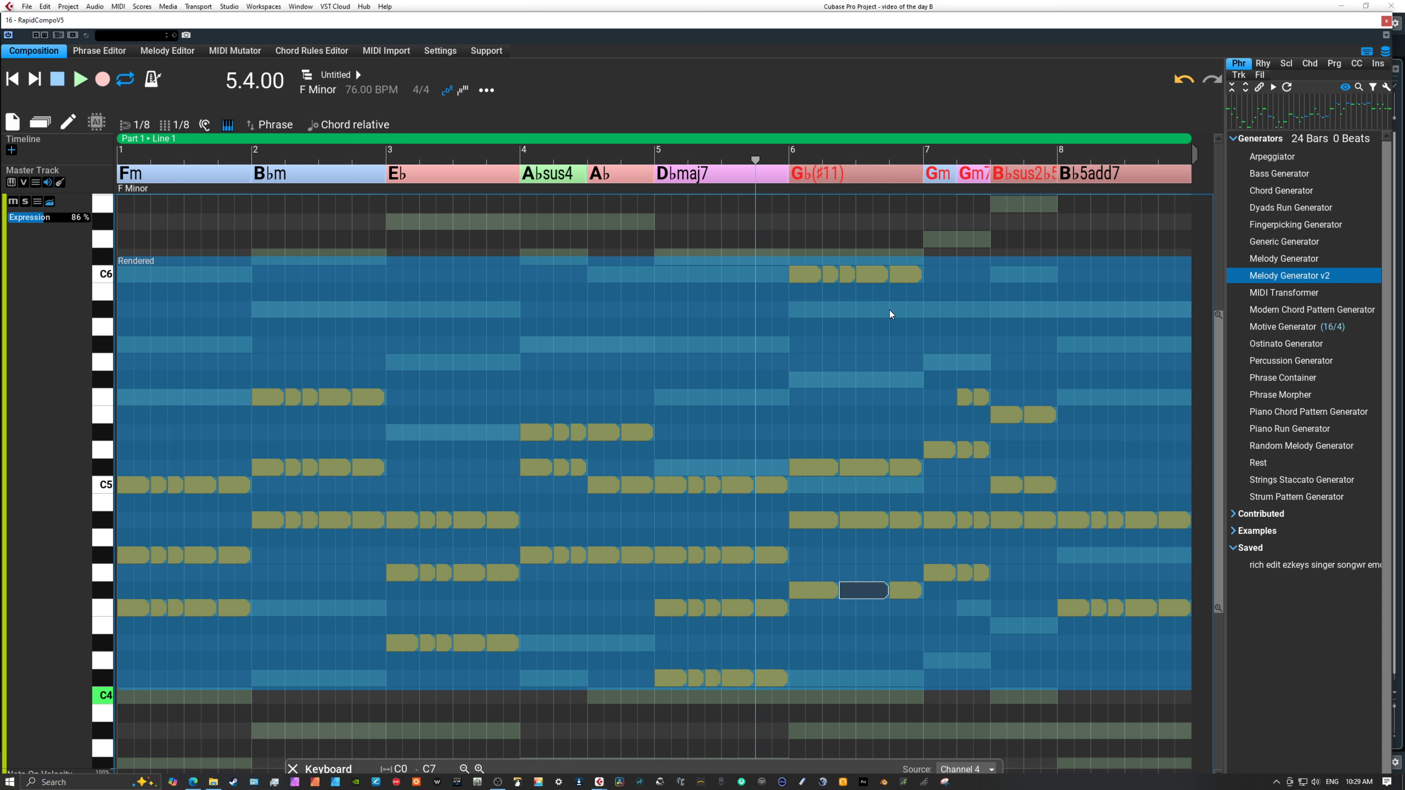
left_click(836, 276)
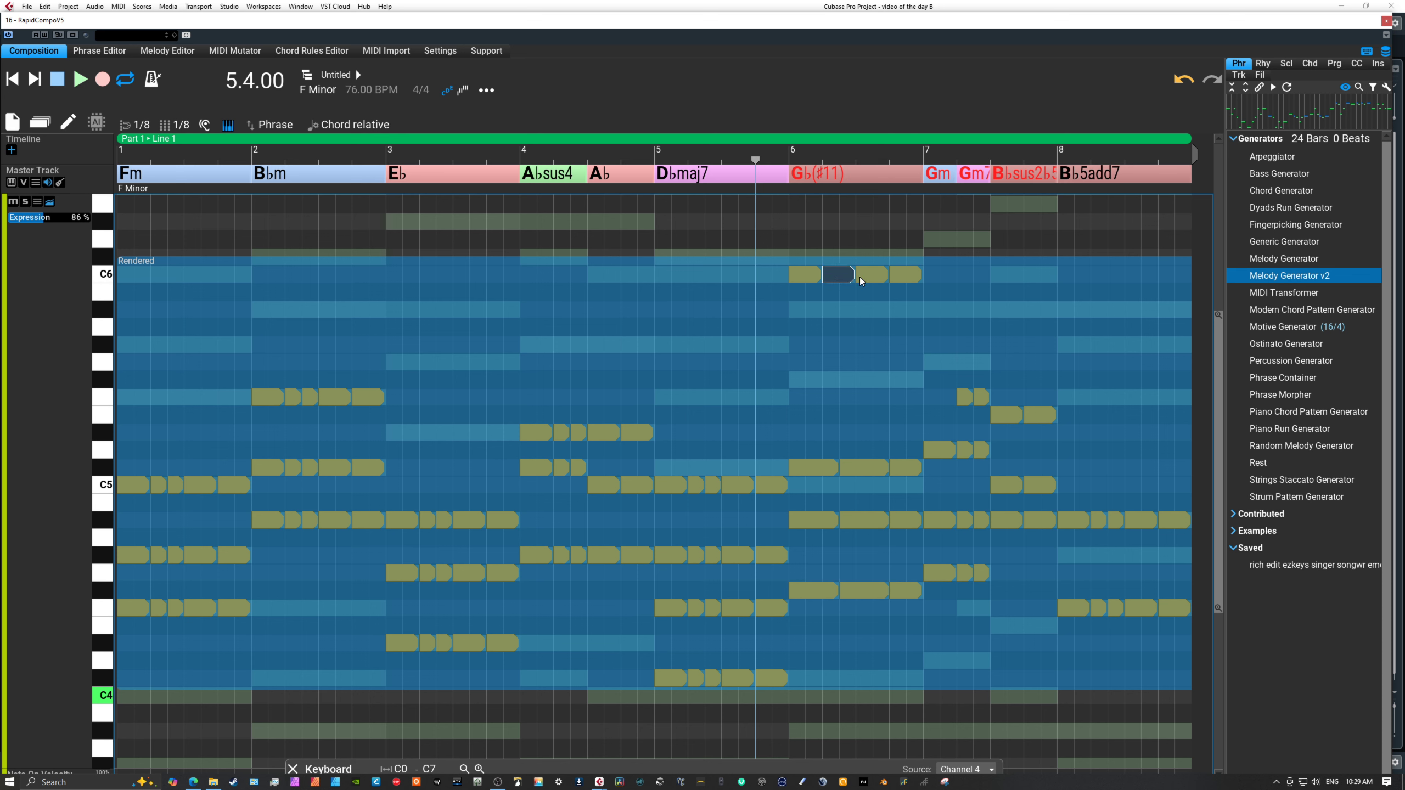
Join adjacent short notes in the voices of the Gm and Gm7 chords in bar 7.
left_click(970, 397)
left_click(951, 450)
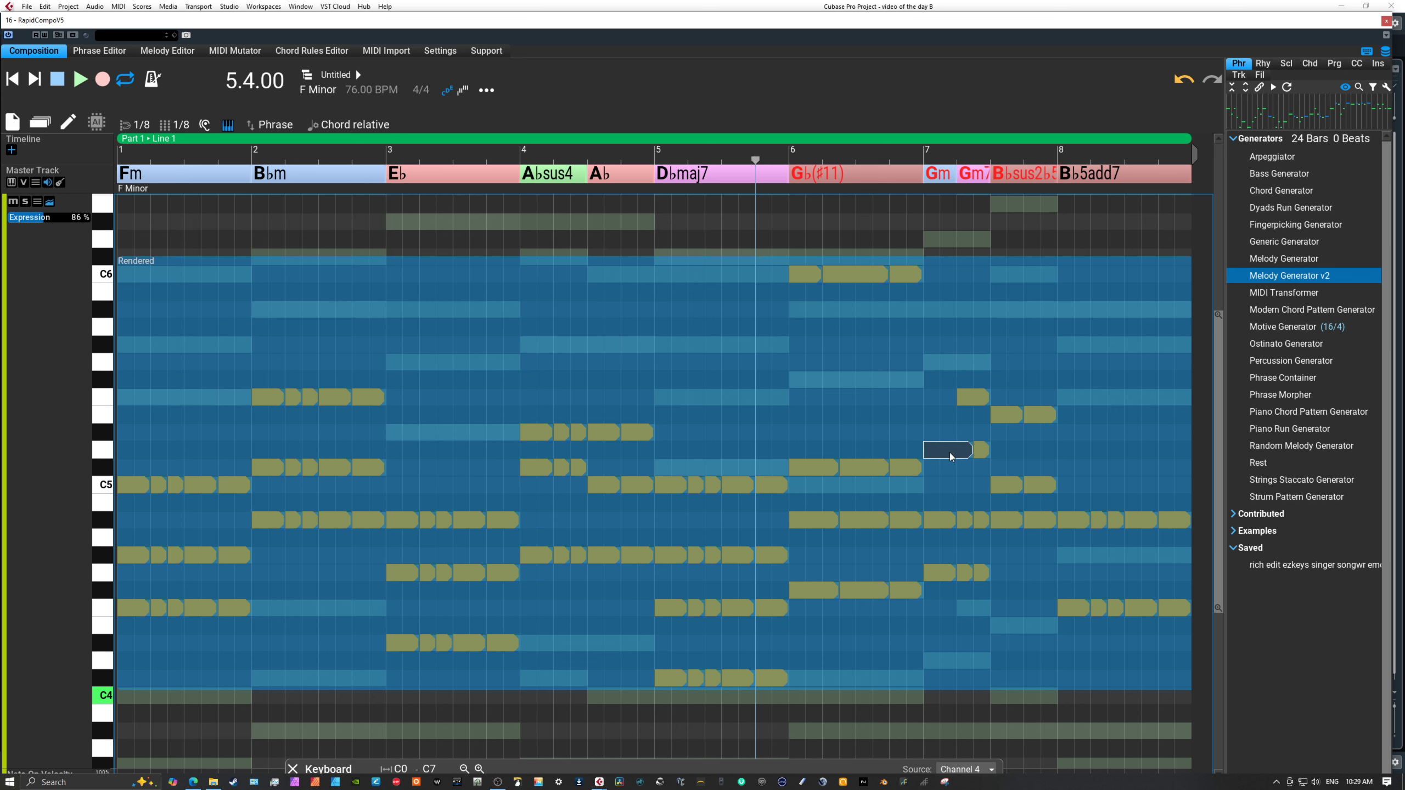
left_click(955, 523)
left_click(954, 571)
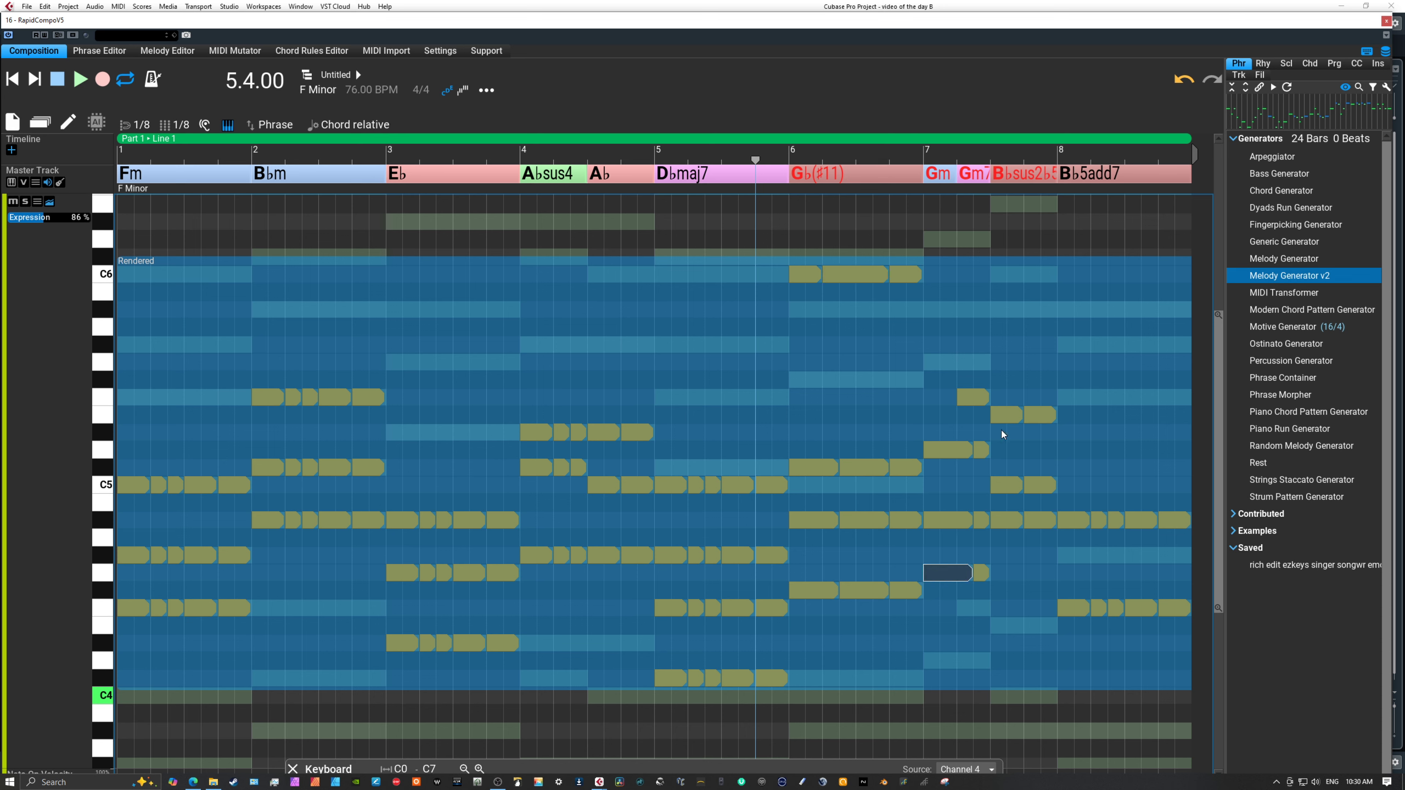
Join adjacent chord notes in the B♭sus2 chord at the end of bar 7 and the B♭5add7 chord in bar 8.
left_click(1020, 417)
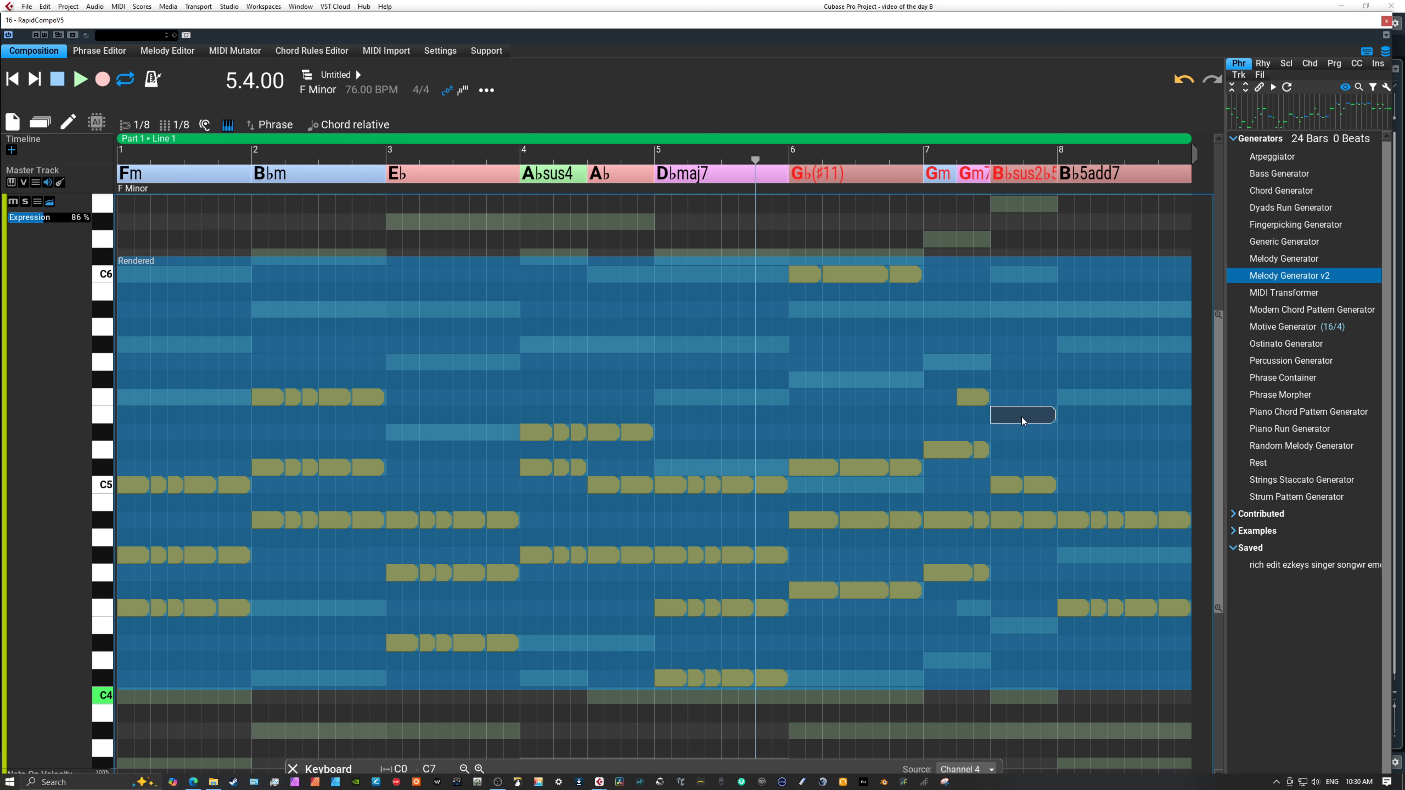
left_click(1023, 520)
left_click(1104, 521)
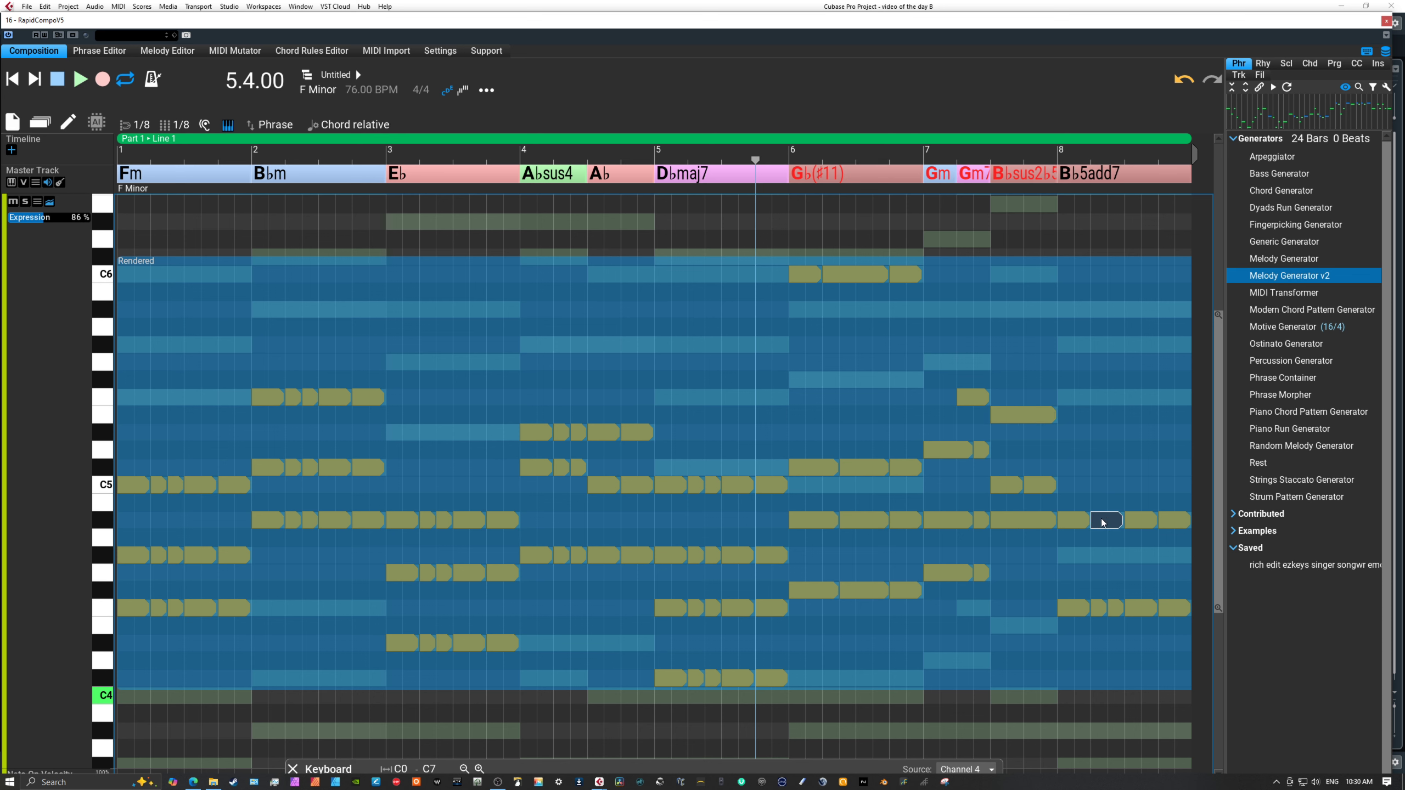
left_click(1106, 607)
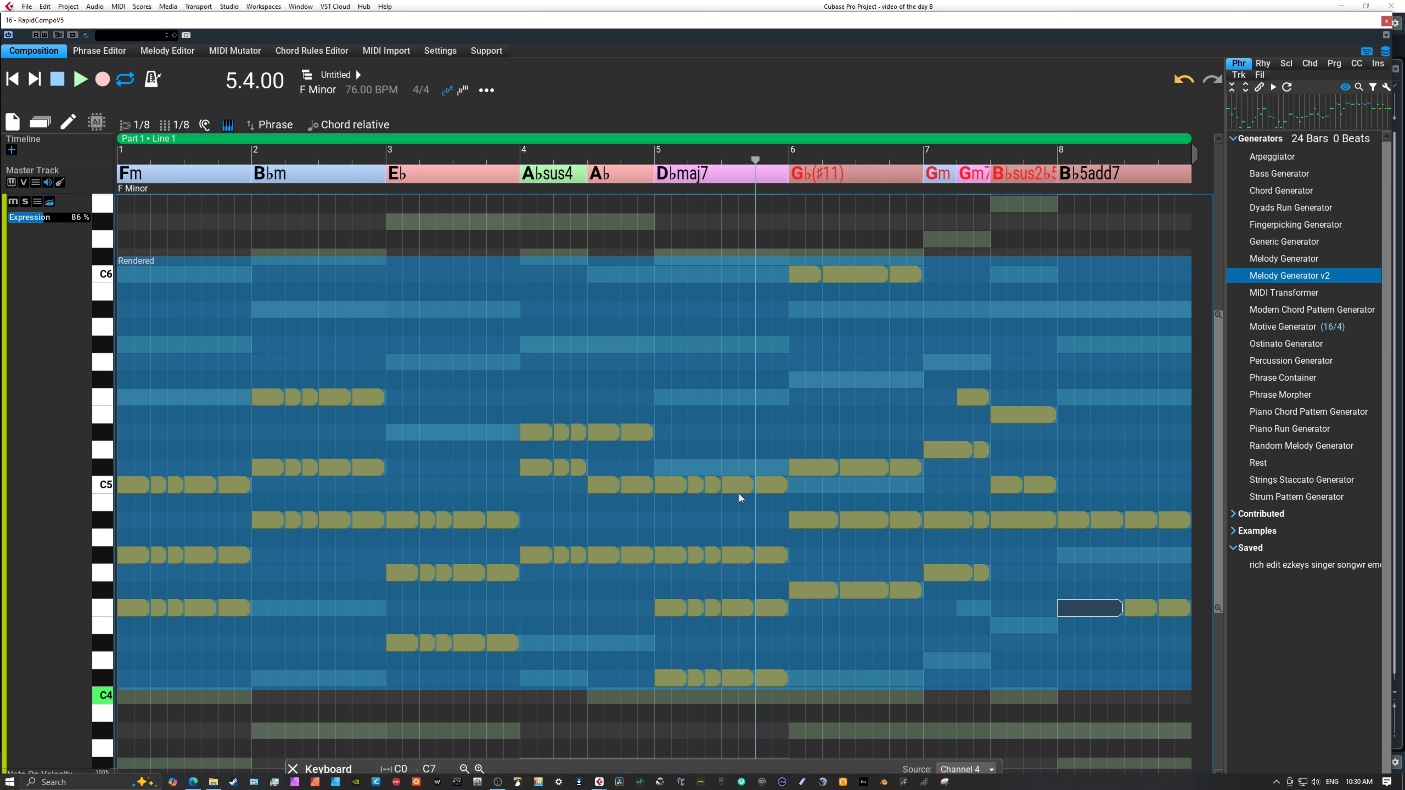
Join adjacent short notes in the upper voices of the A♭sus4 chord in bar 4 and the D♭maj7 chord in bar 5.
left_click(688, 485)
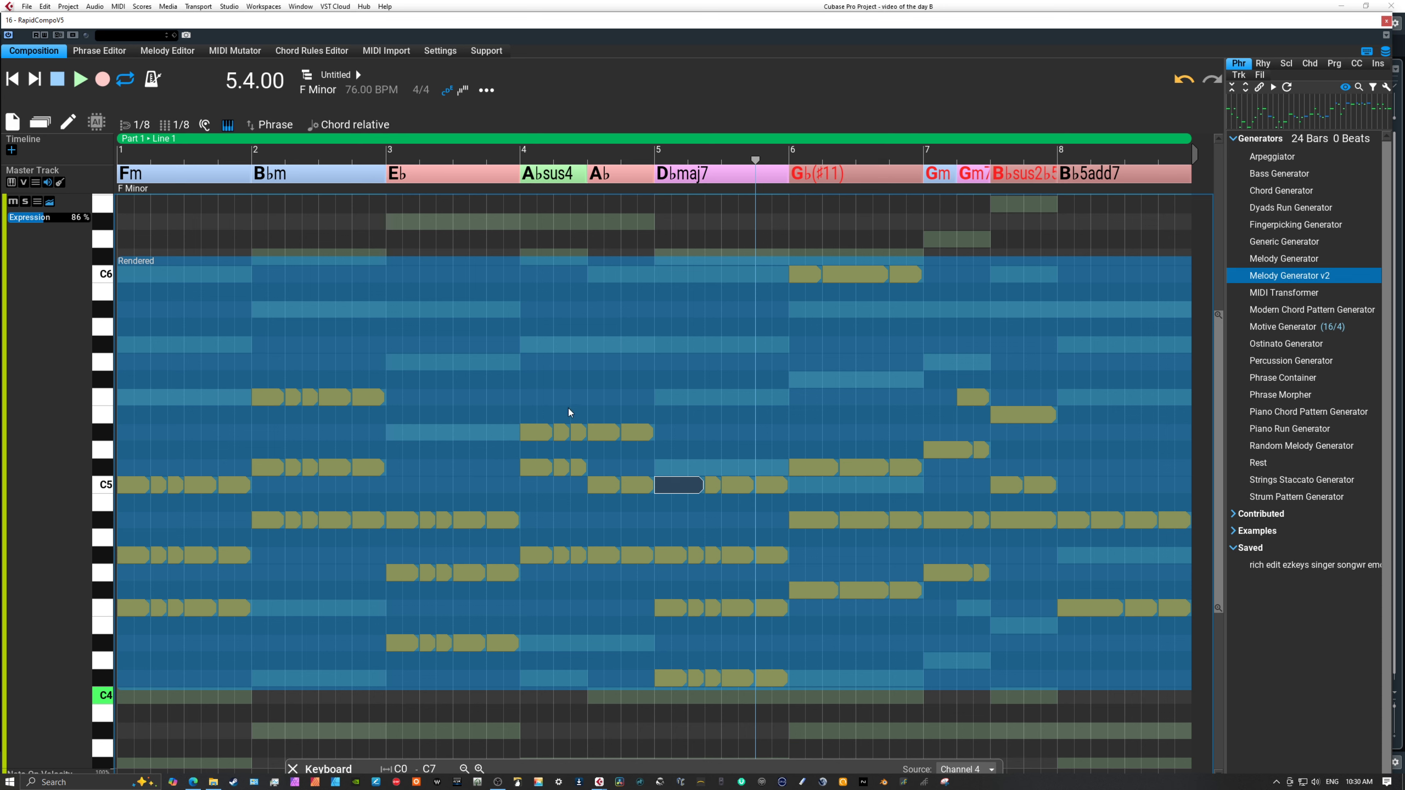
left_click_drag(551, 408, 617, 441)
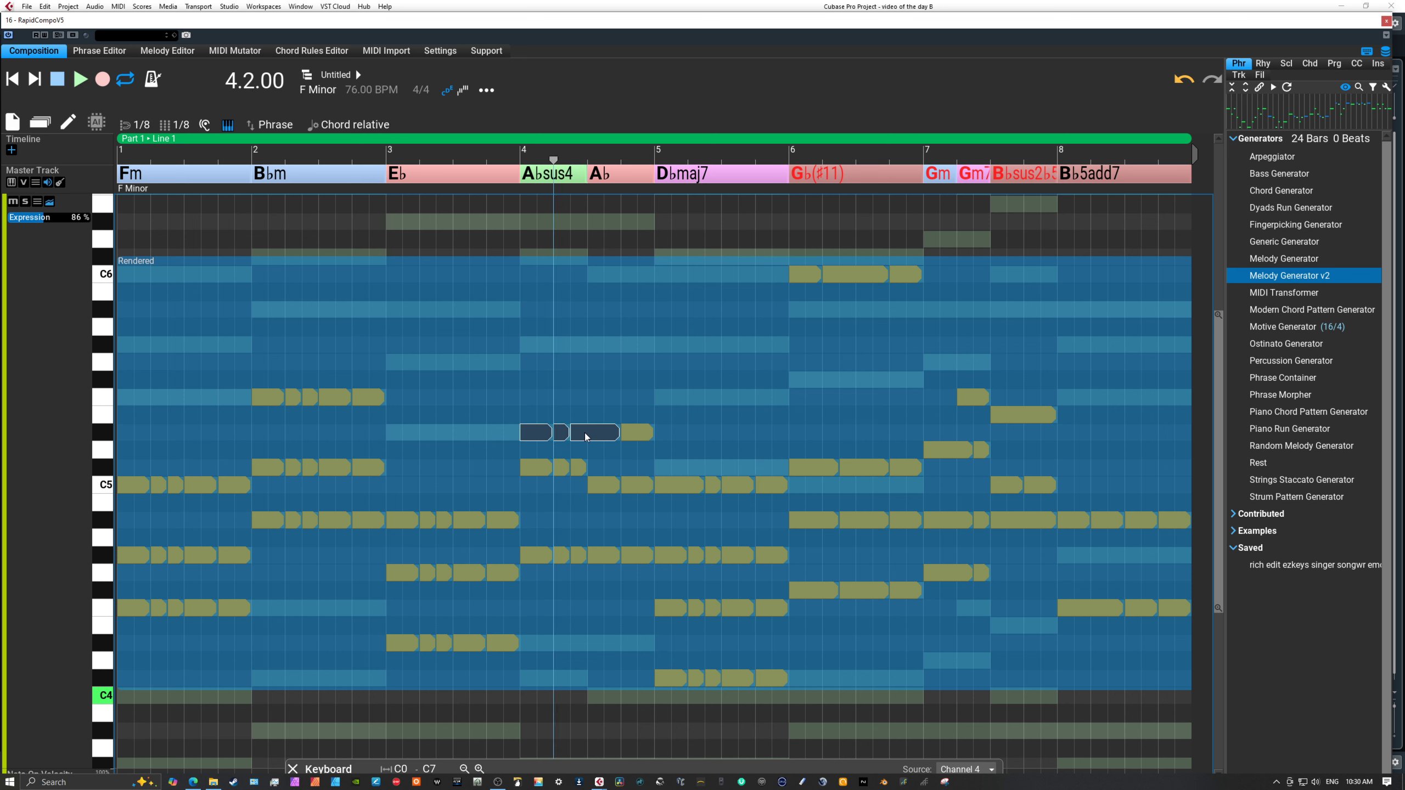
left_click(569, 466)
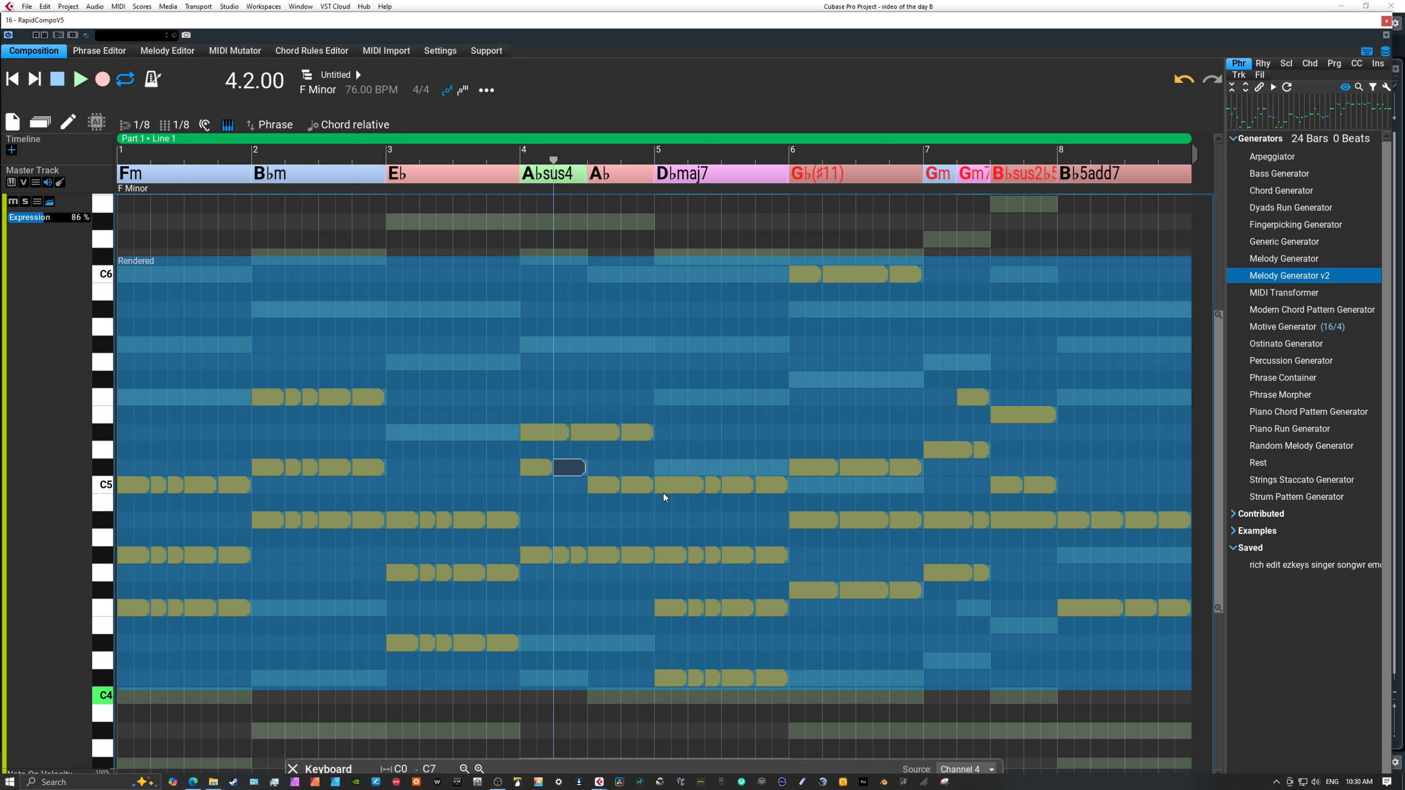
left_click(691, 554)
left_click(711, 555)
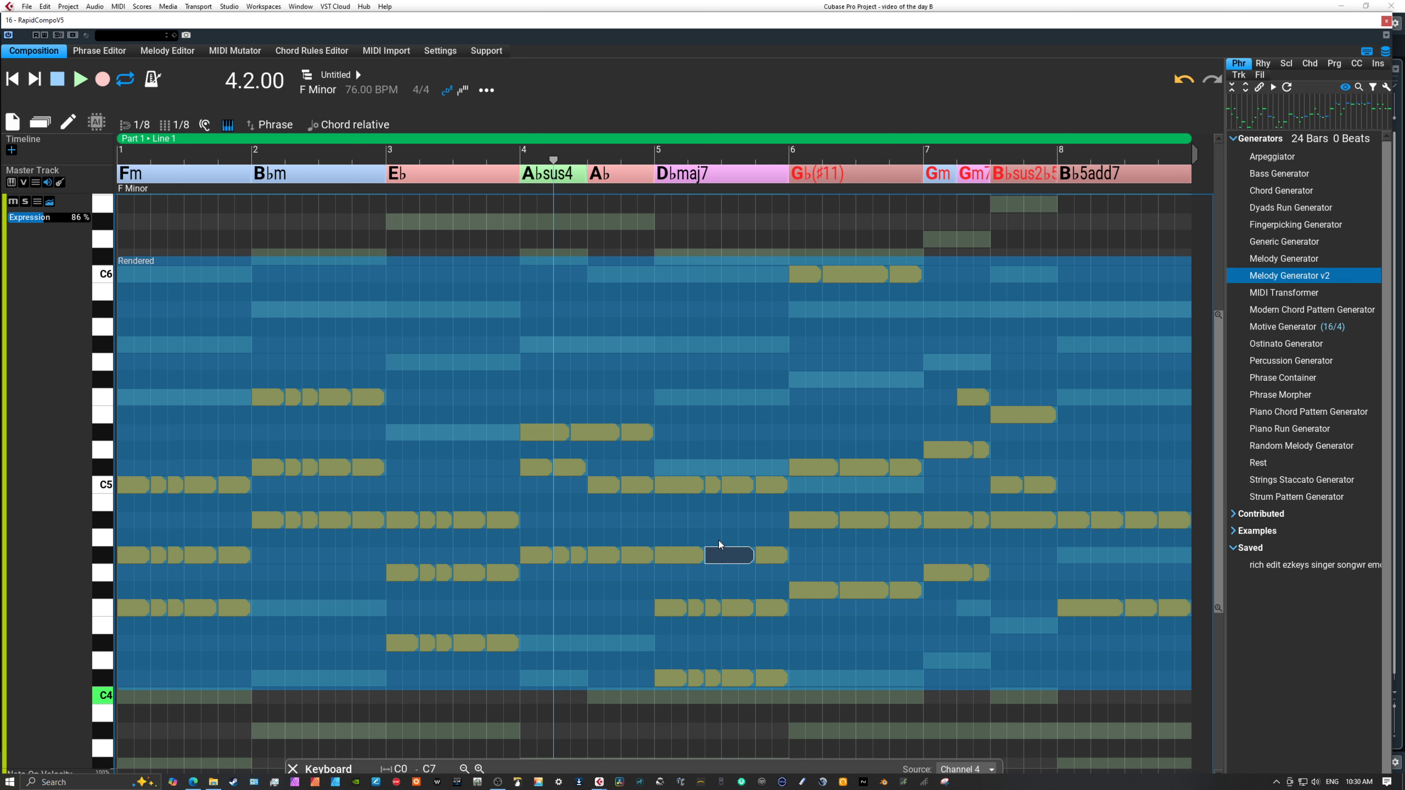
left_click(719, 484)
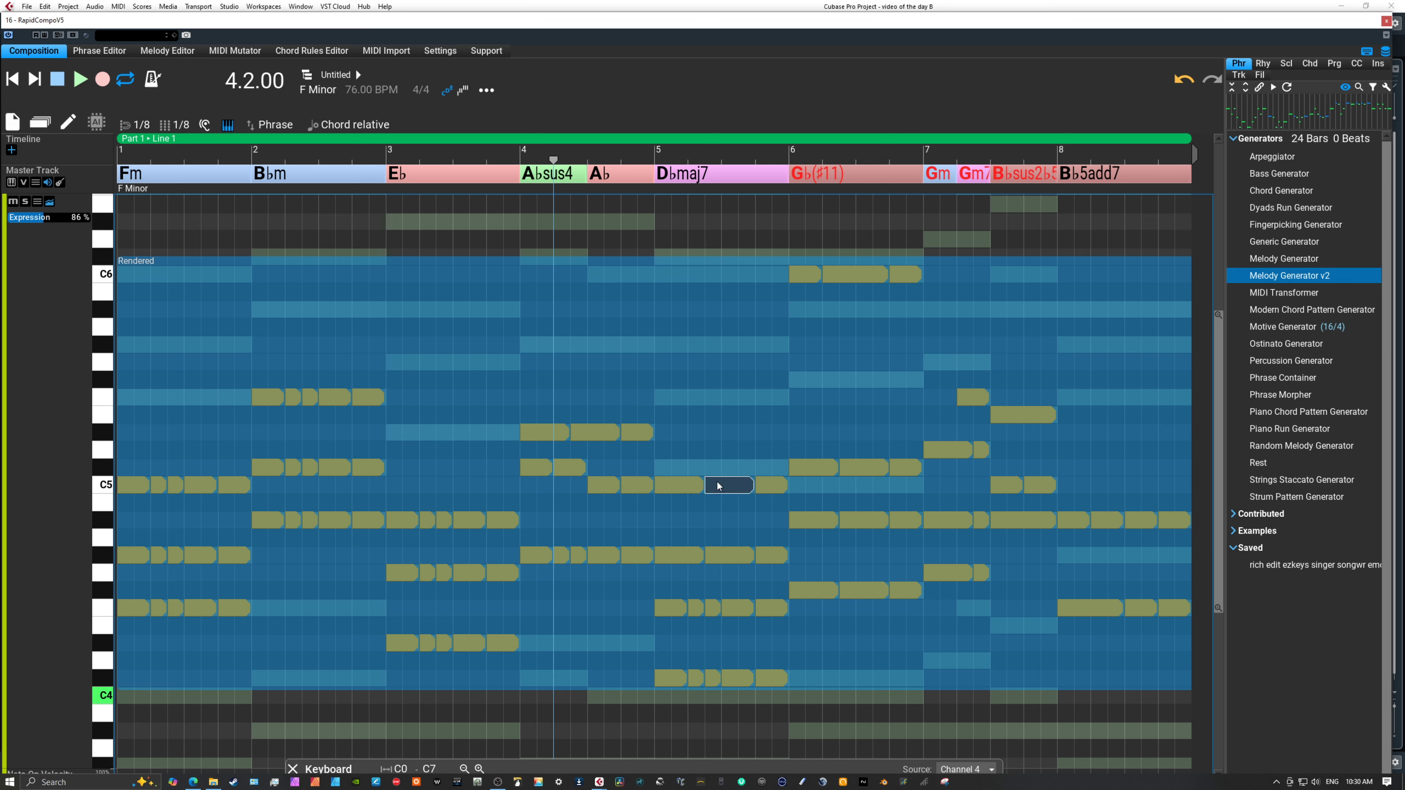
Join adjacent short notes in the top voice of the E♭ chord in bar 3 and the two lower voices of the B♭m chord in bar 2.
left_click(421, 515)
left_click(448, 519)
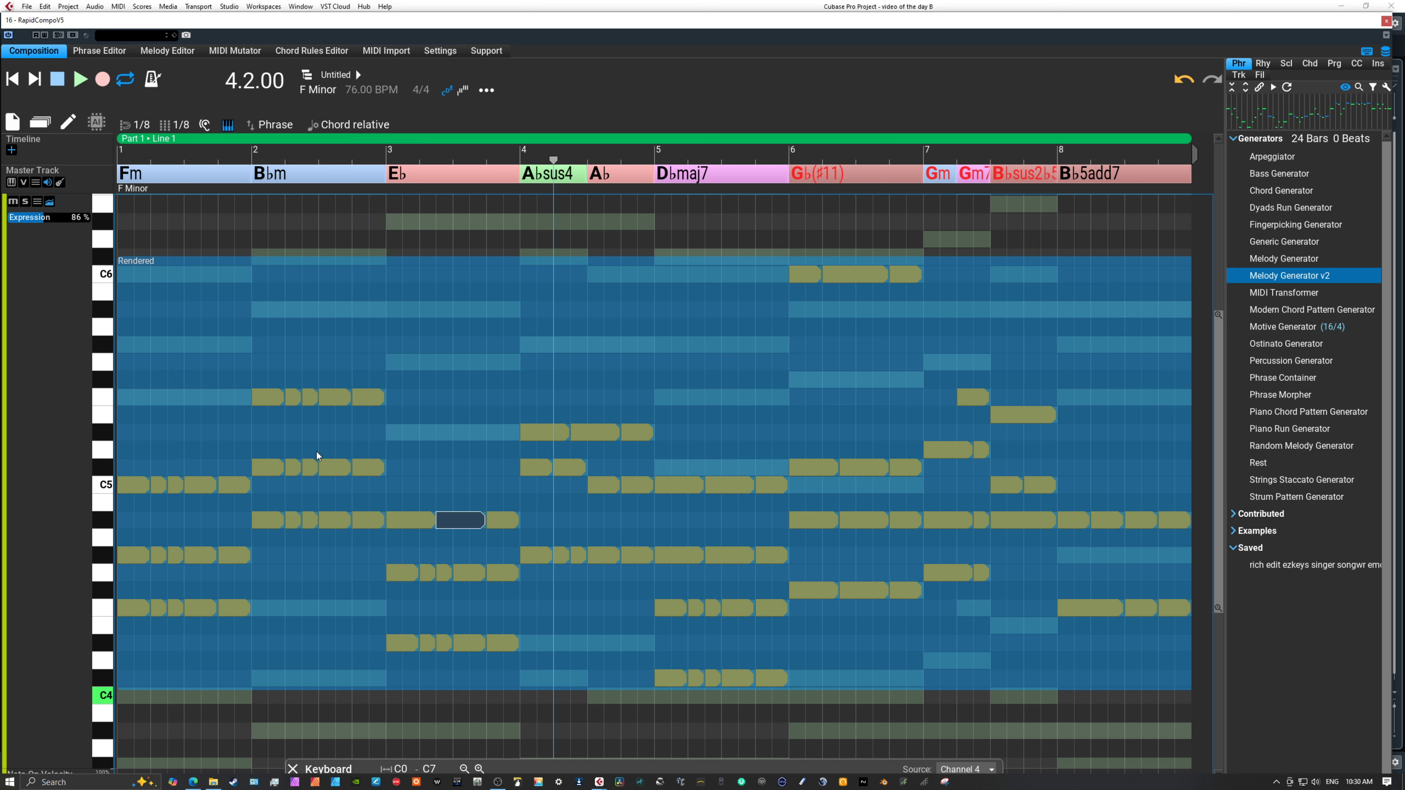
left_click(283, 467)
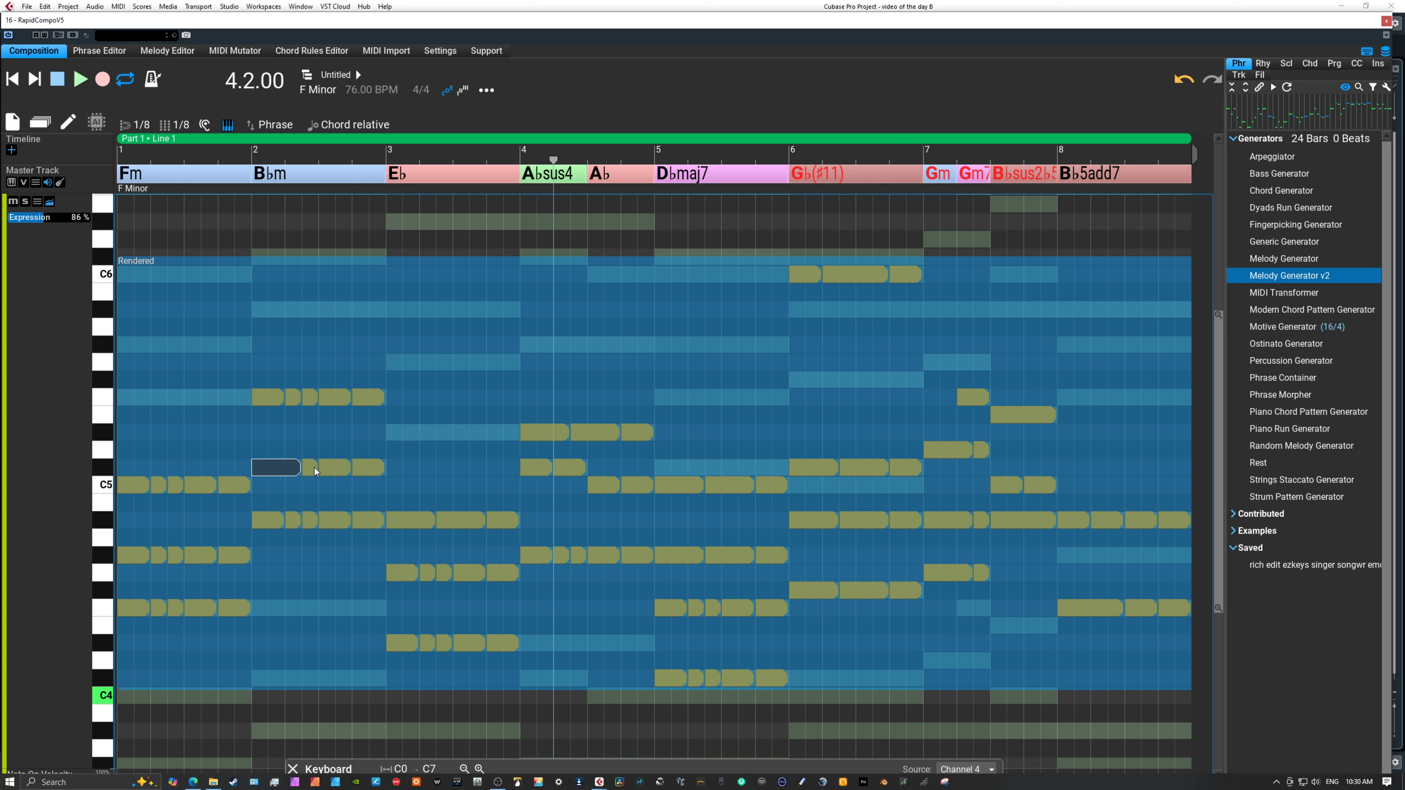
left_click(315, 468)
left_click(285, 519)
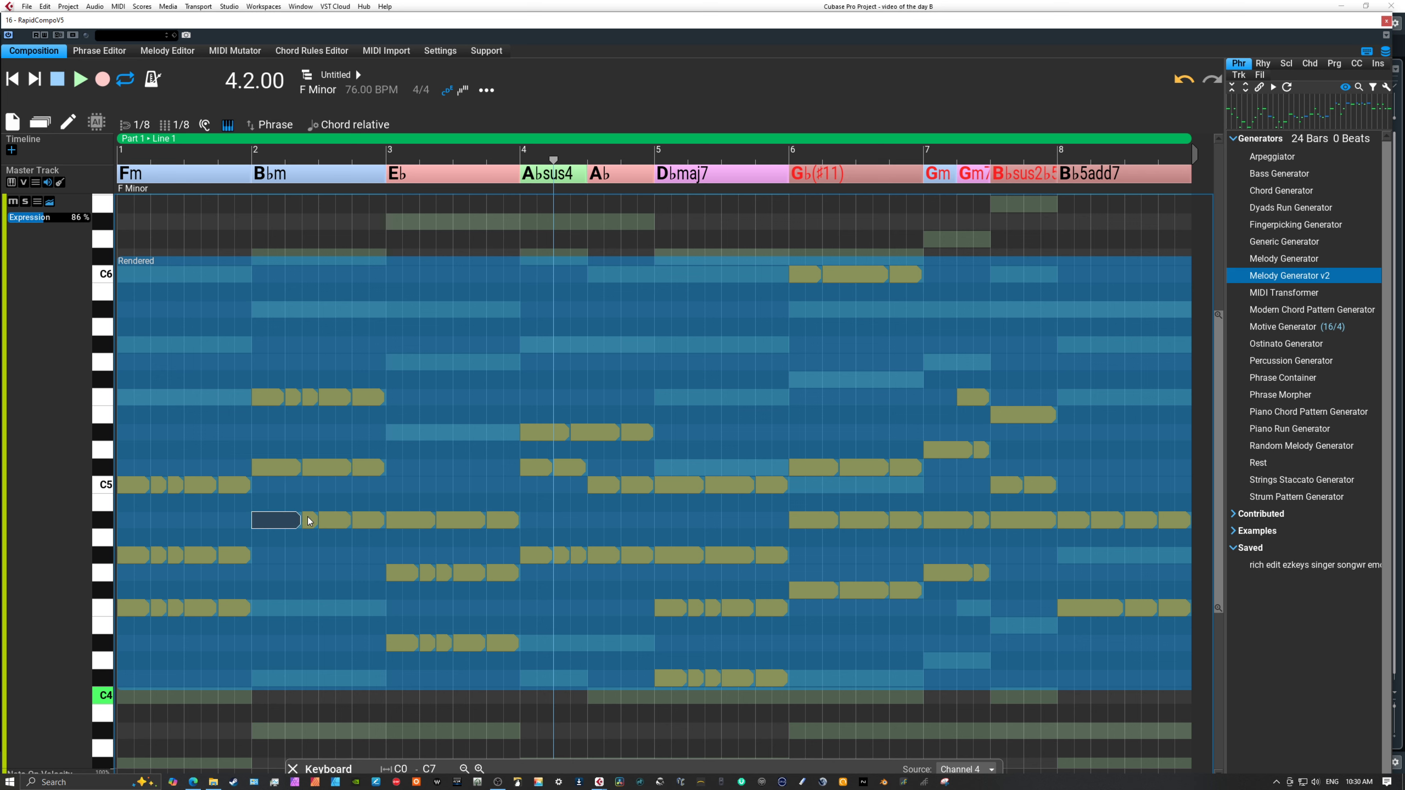
left_click(317, 519)
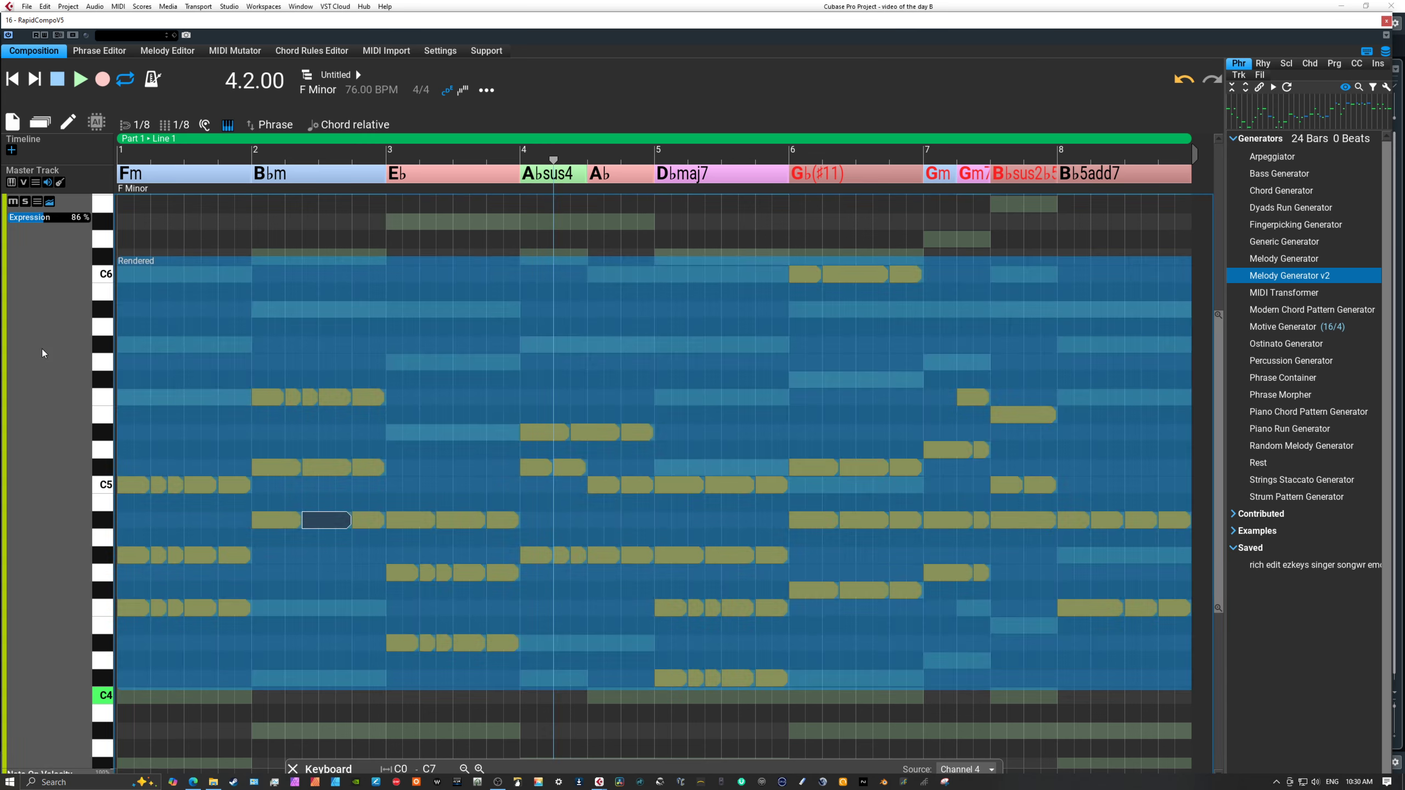
Return from Channel 3's full track view to the overview of all tracks and leave note editing.
double_click(42, 349)
left_click(763, 365)
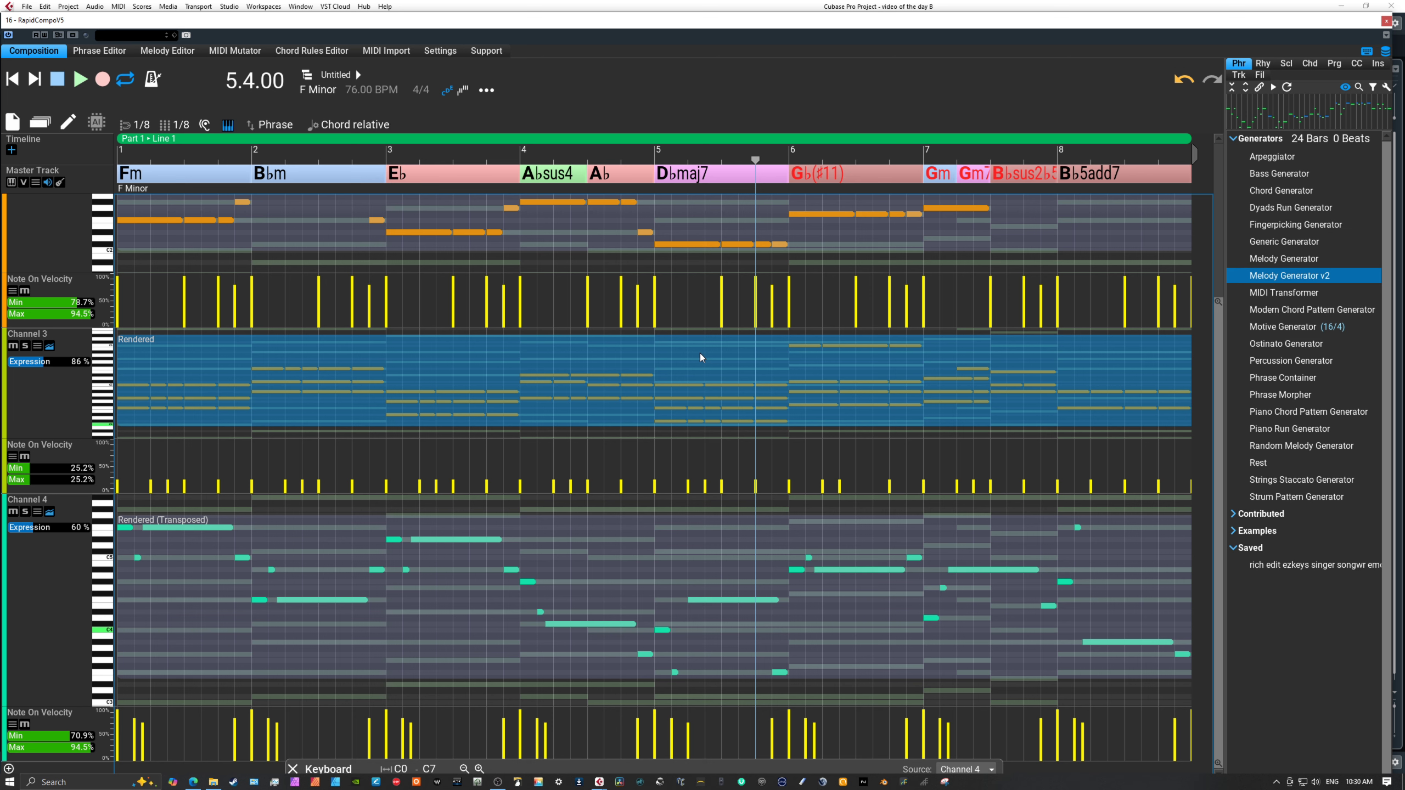
key("n")
left_click(289, 345)
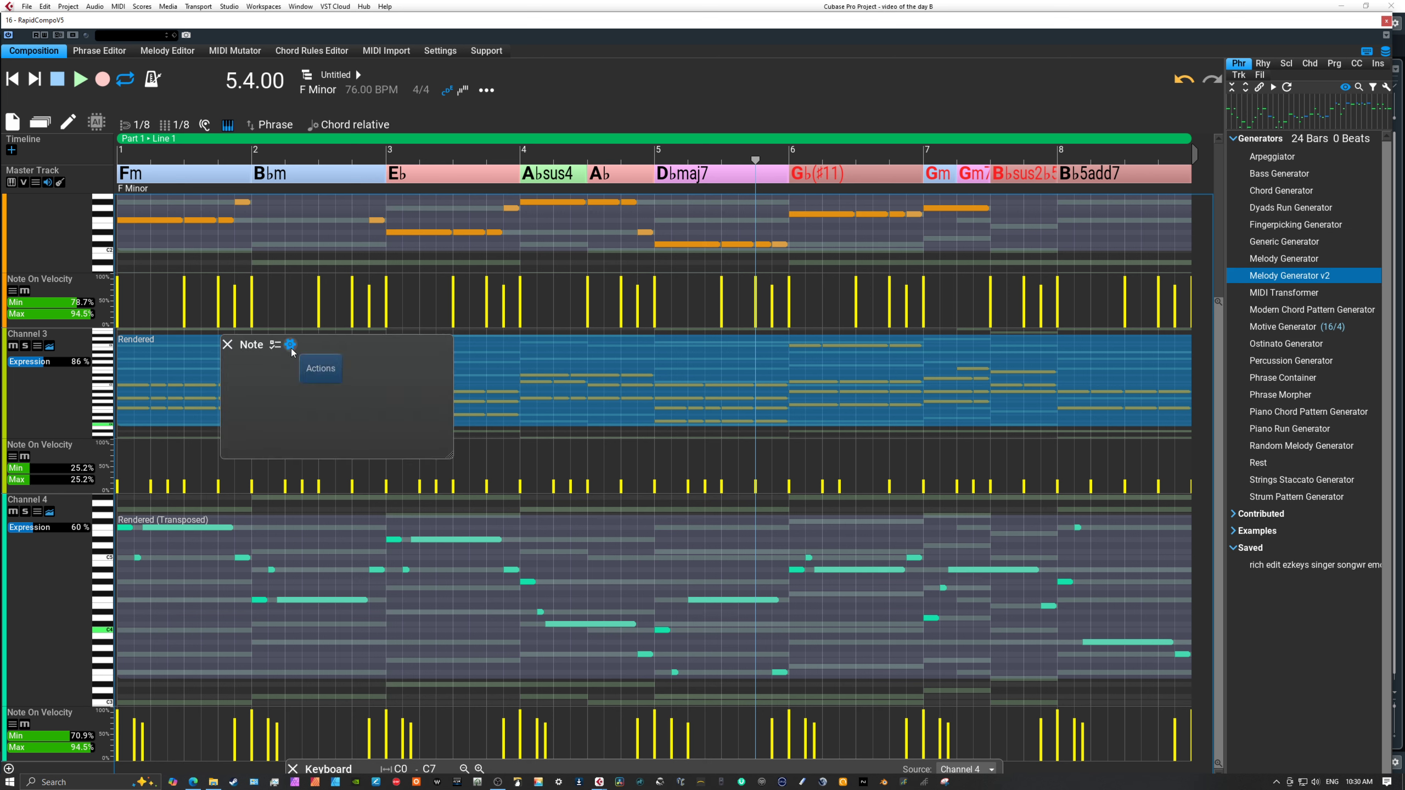
left_click(275, 345)
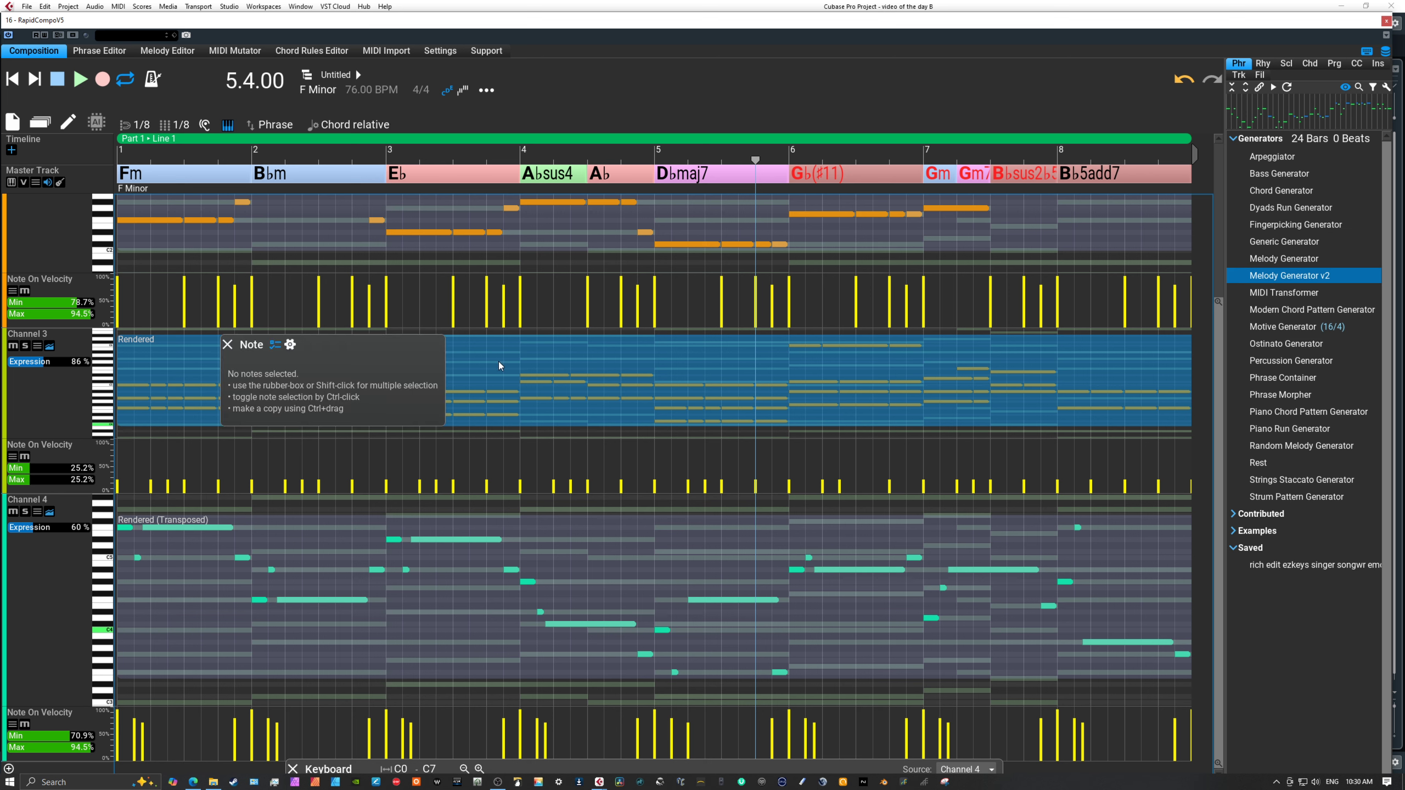
left_click(498, 361)
left_click(66, 393)
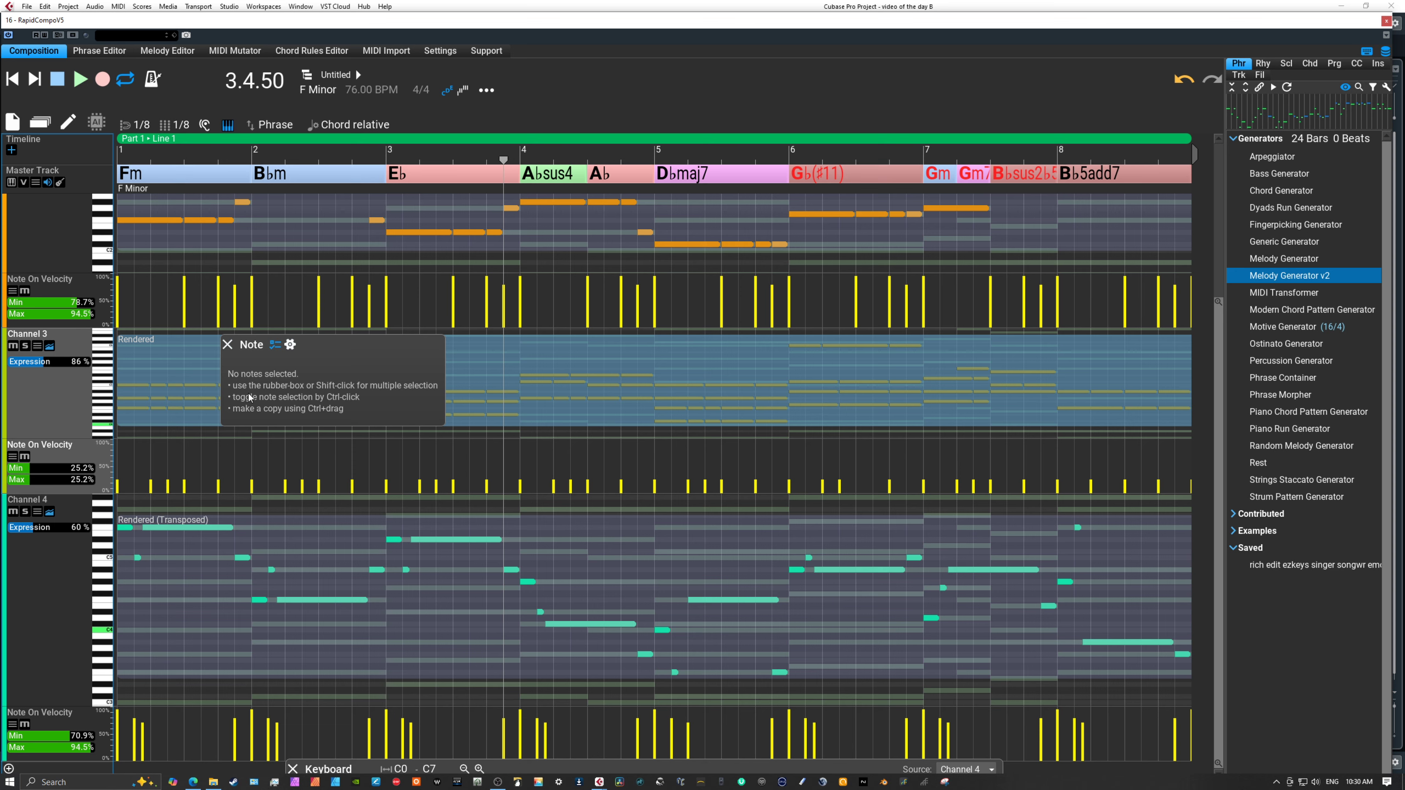
key("Tab")
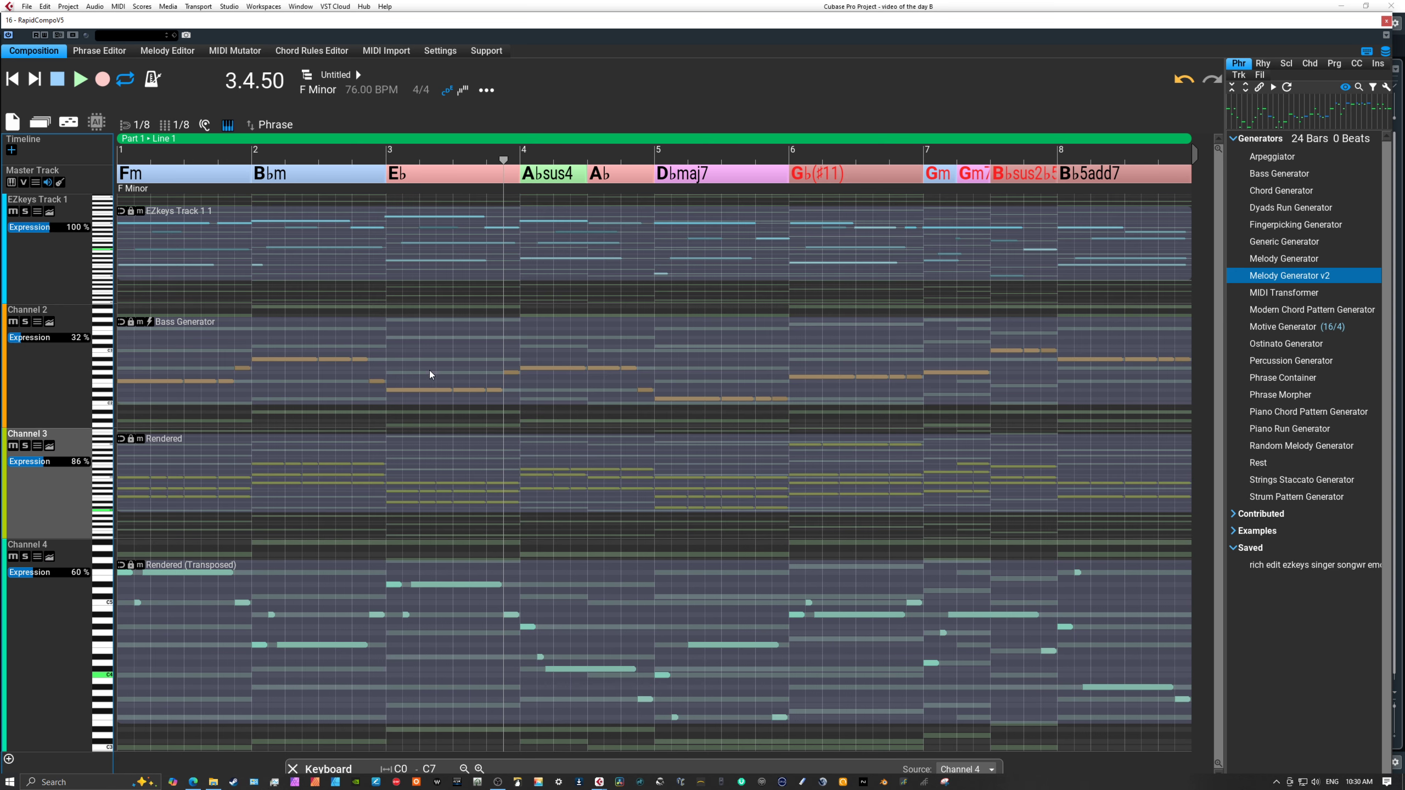
Add an Apply Rhythm variation to Channel 3's rendered chord phrase.
right_click(429, 479)
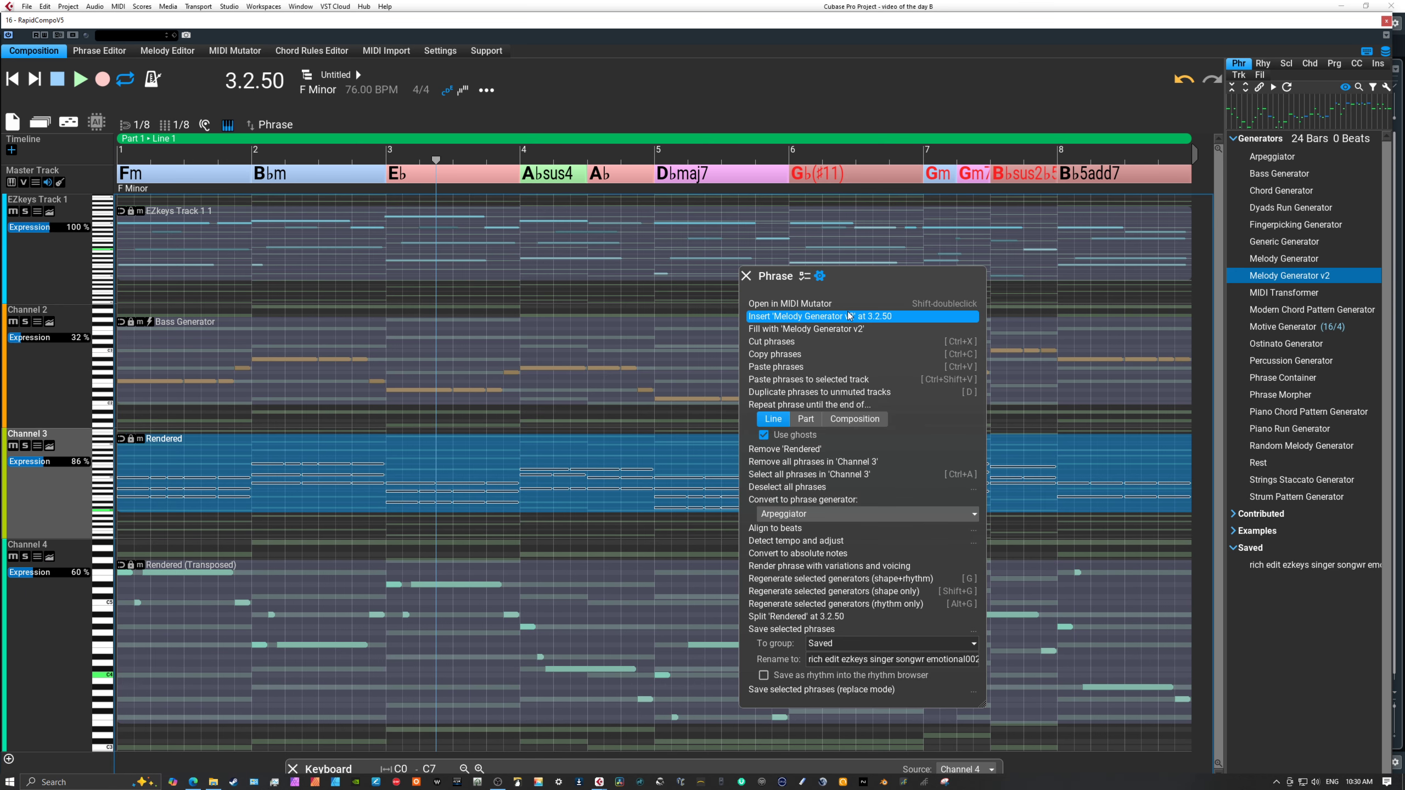
left_click(804, 276)
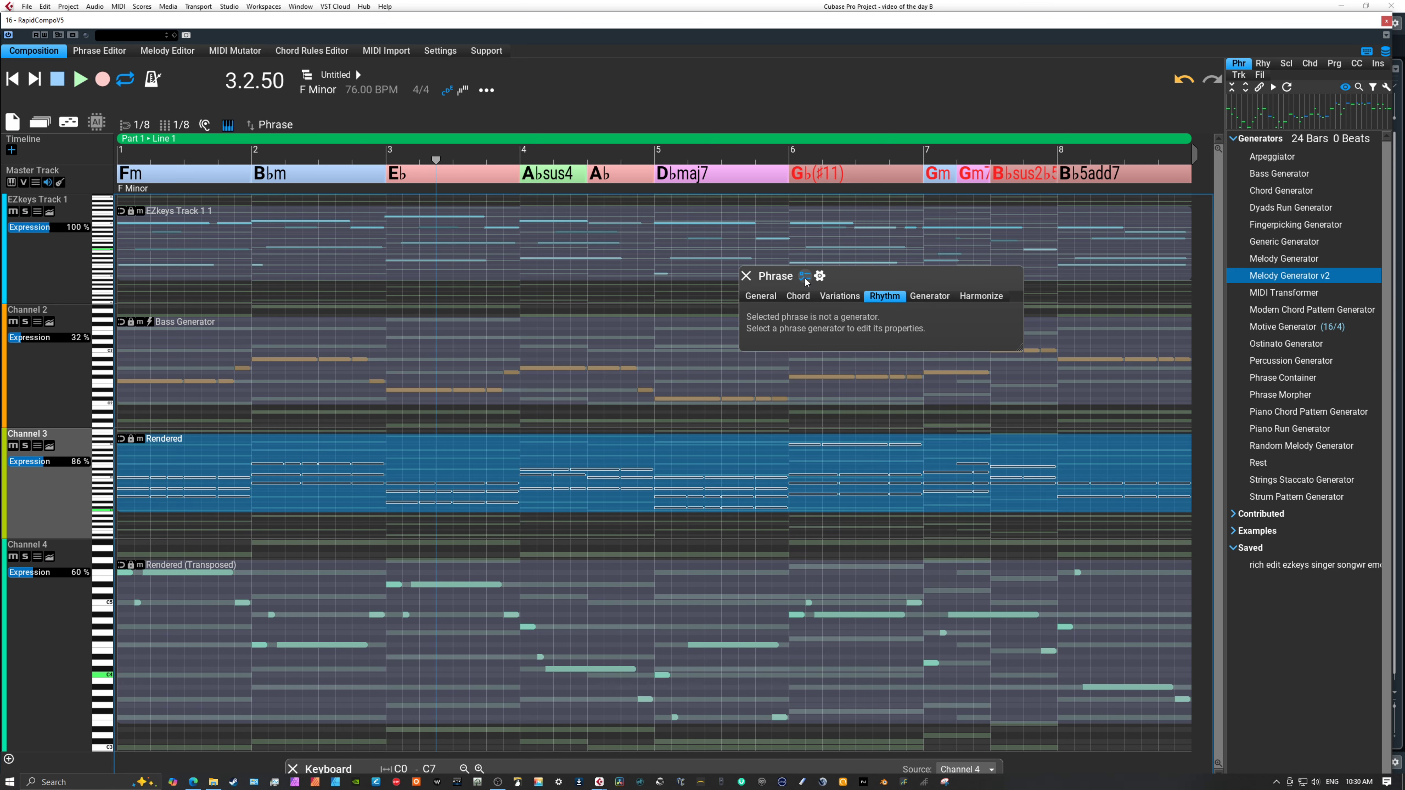
left_click(837, 297)
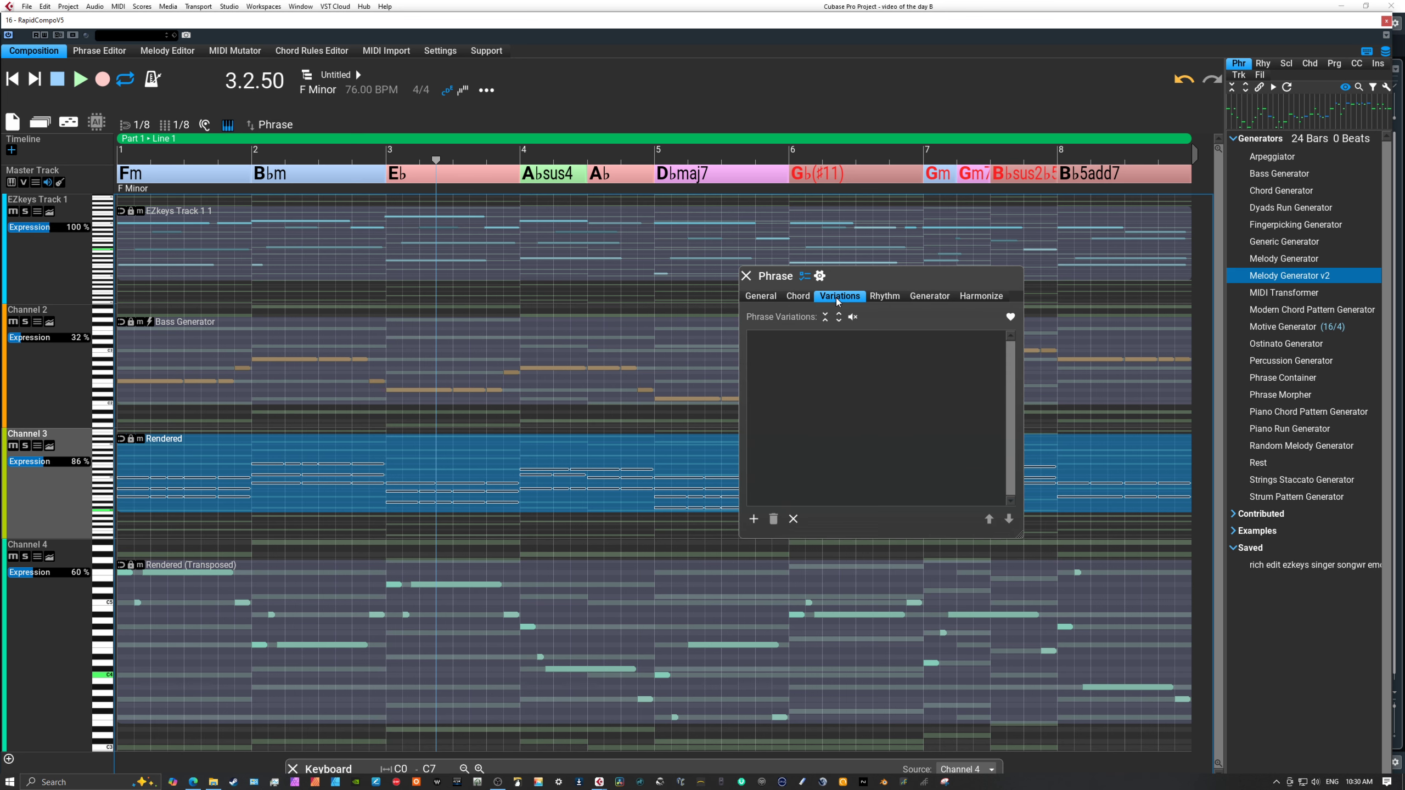
left_click(754, 518)
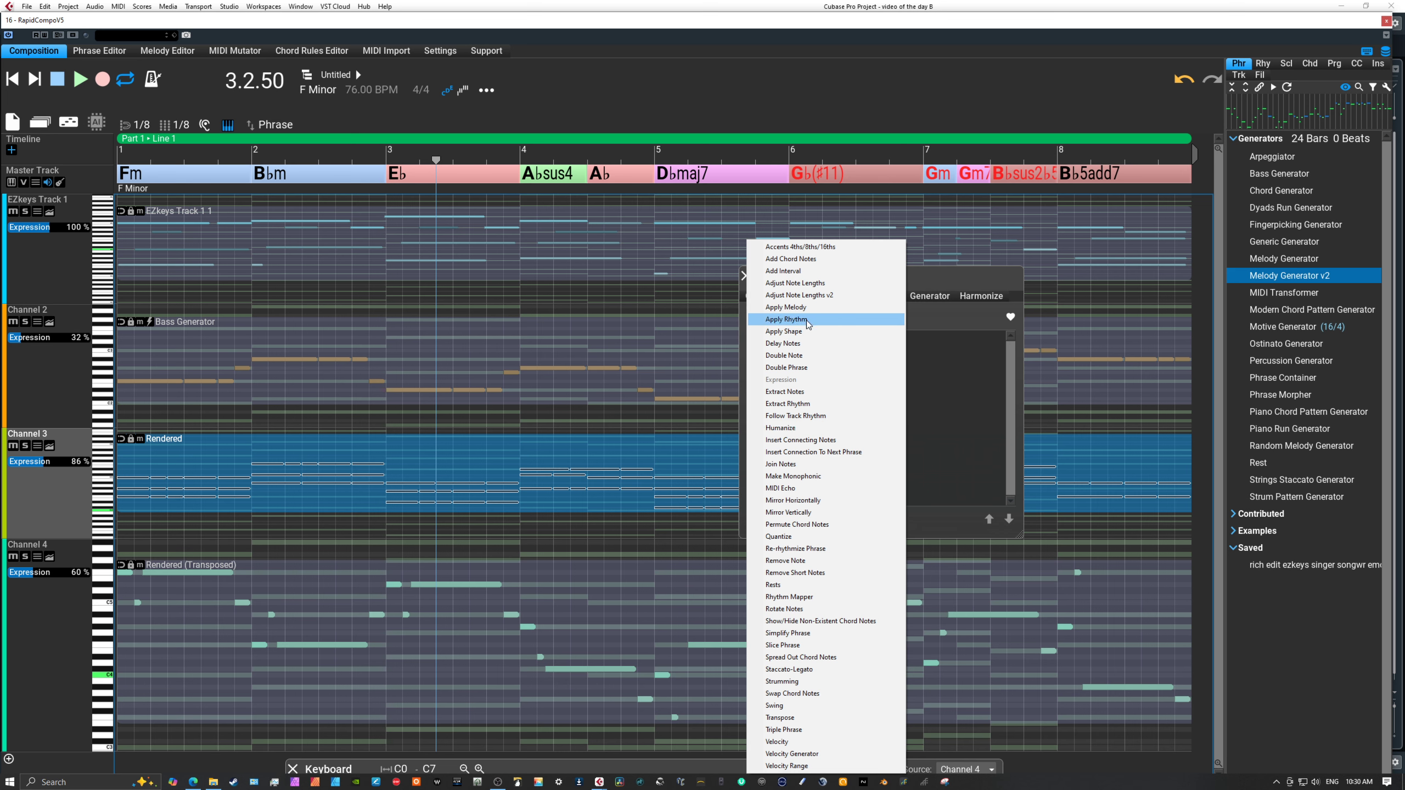
left_click(785, 319)
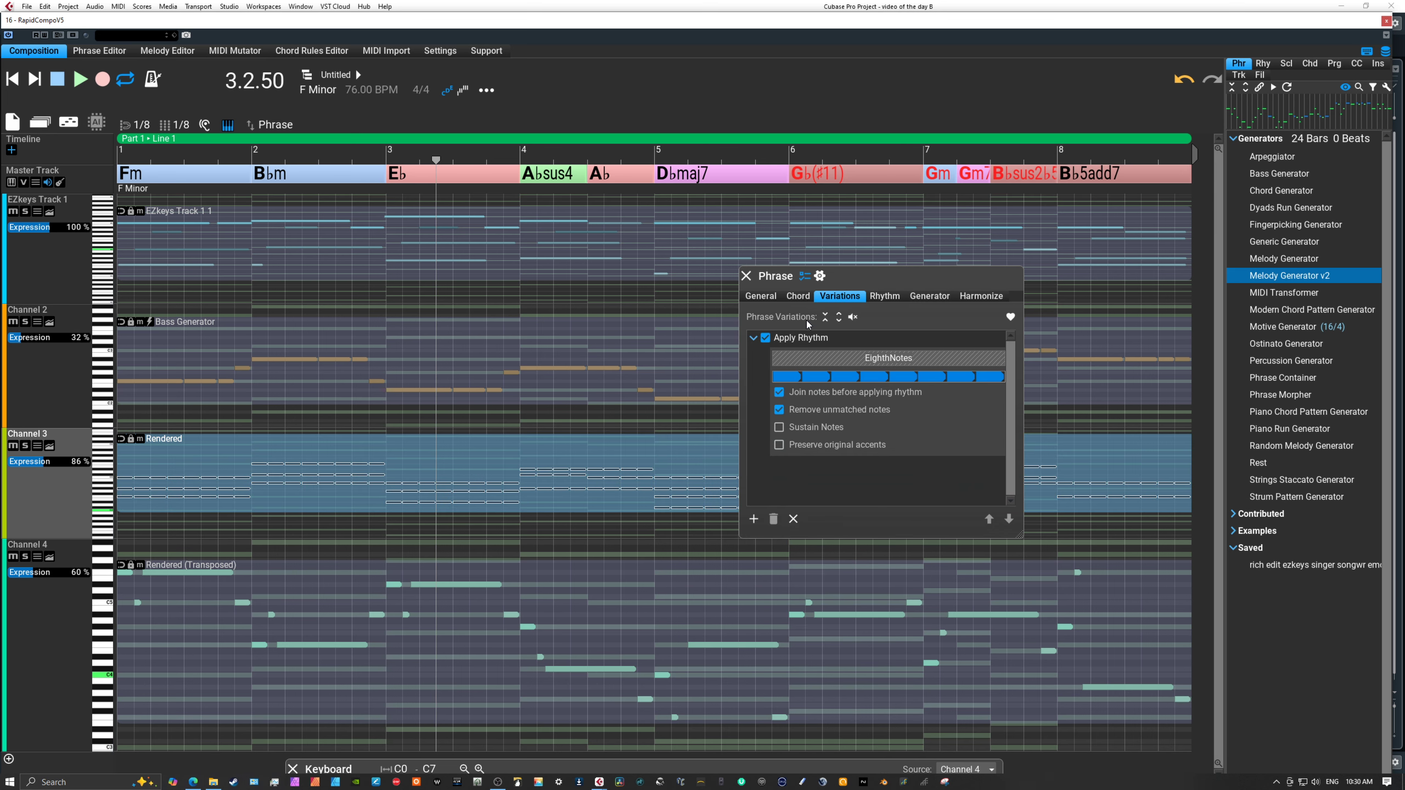
Set the Apply Rhythm pattern of Channel 3's rendered phrase to Quarter Notes Accented from the Examples rhythms.
left_click(1263, 63)
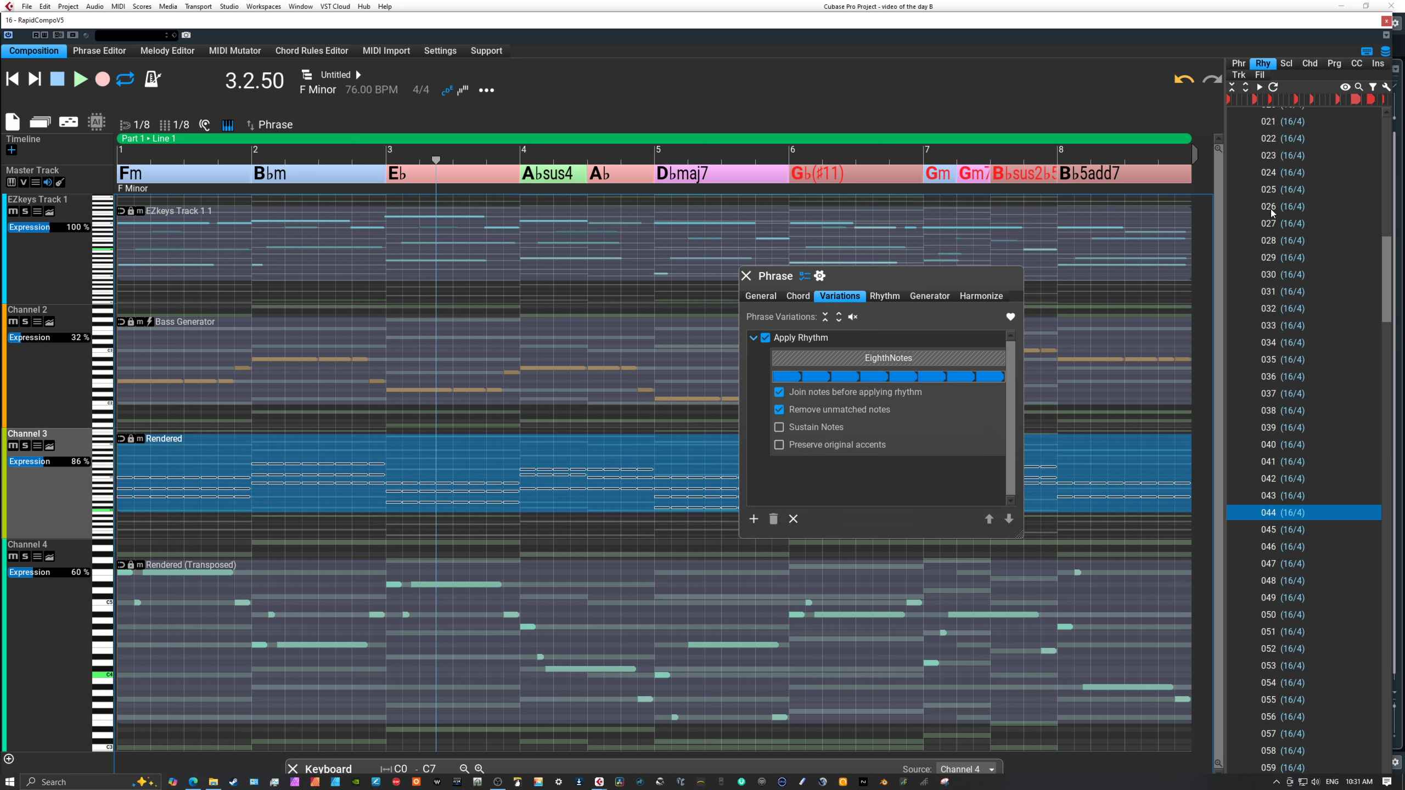
left_click(1232, 88)
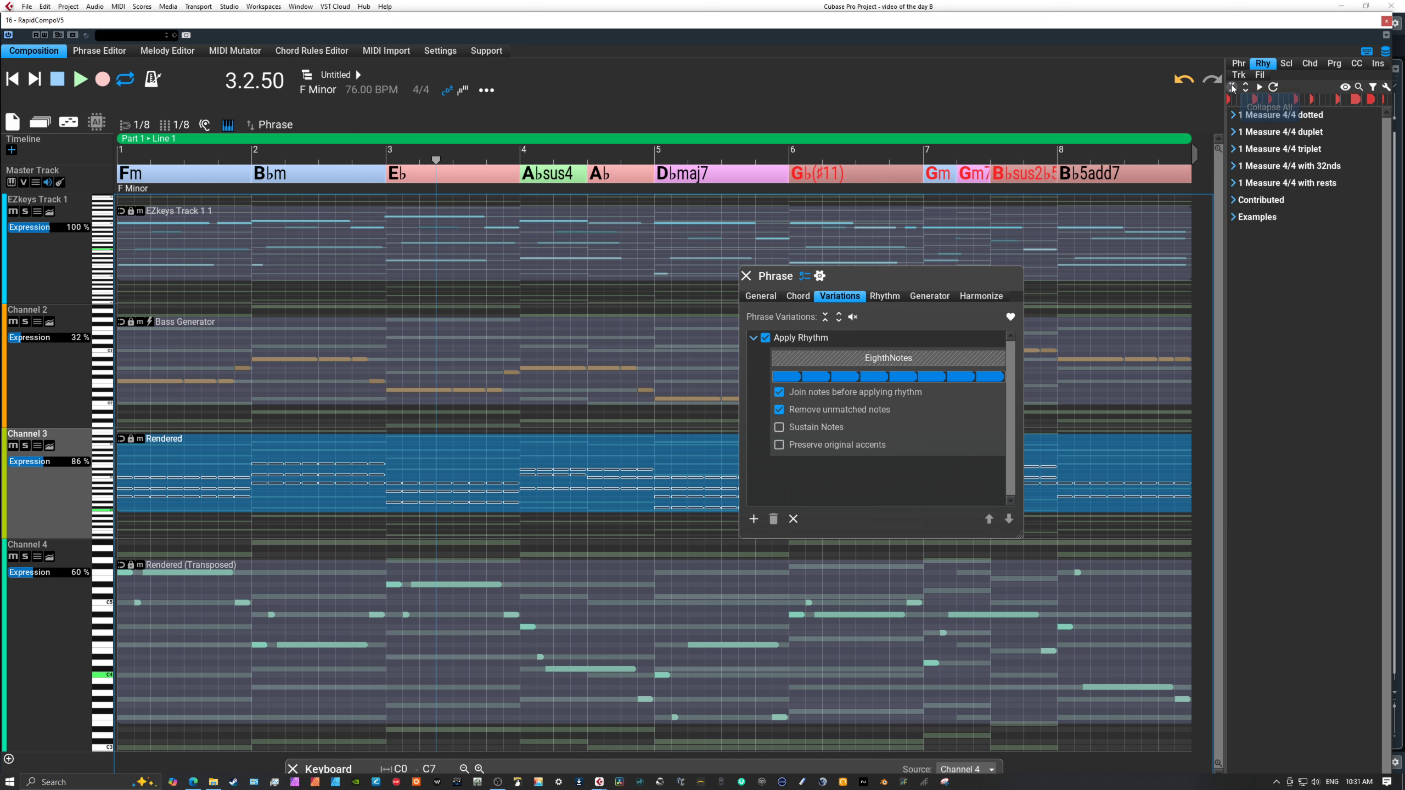
left_click(1232, 217)
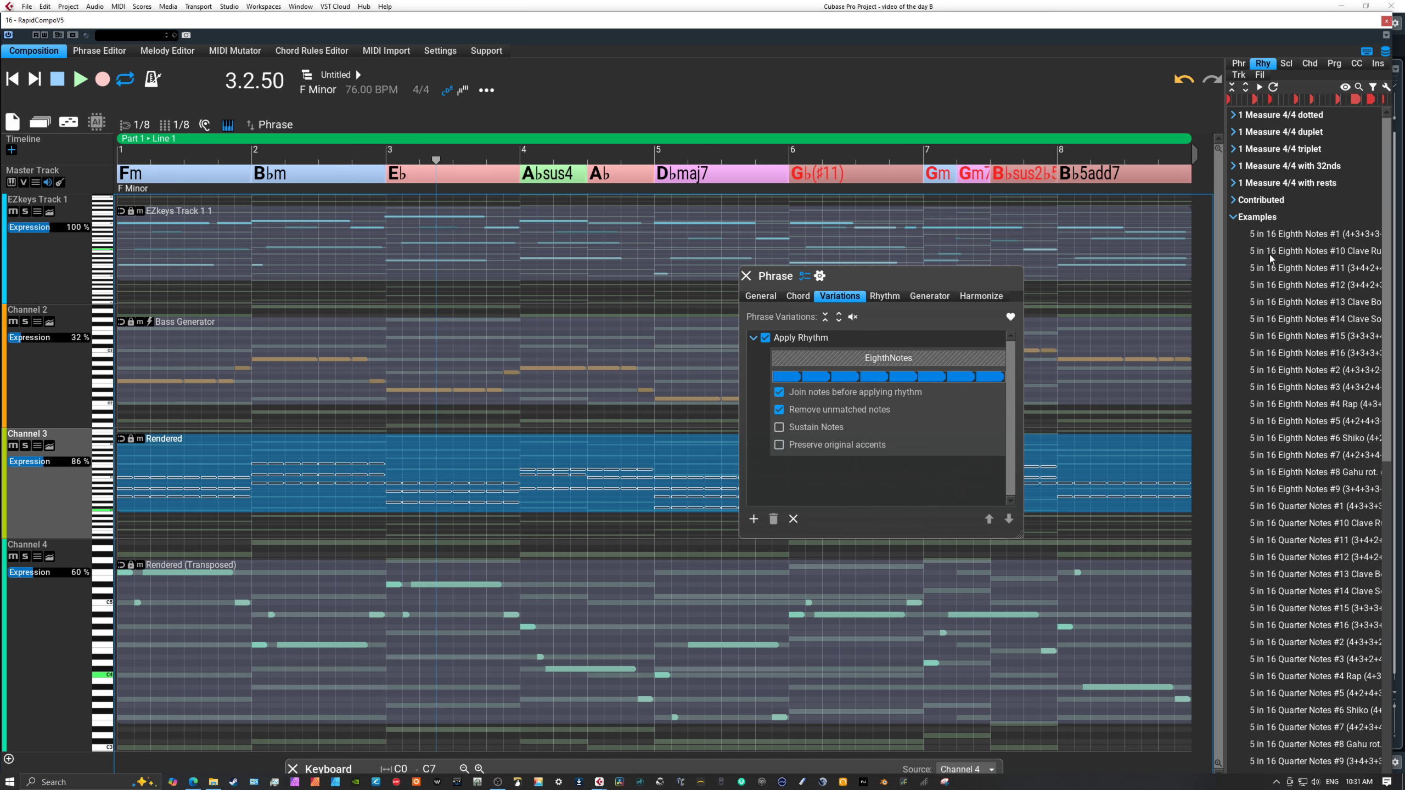
scroll(1301, 288, "down", 10)
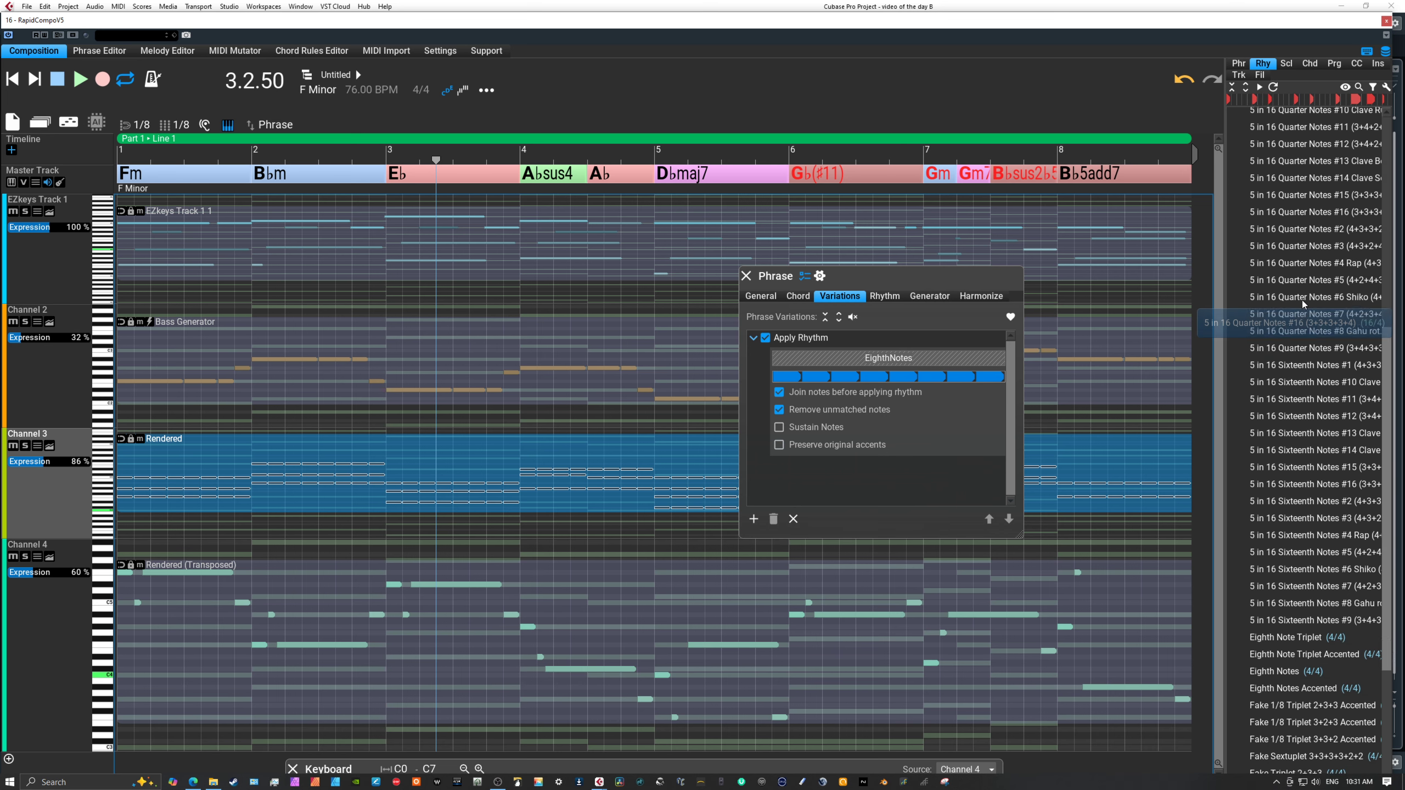
scroll(1289, 400, "down", 5)
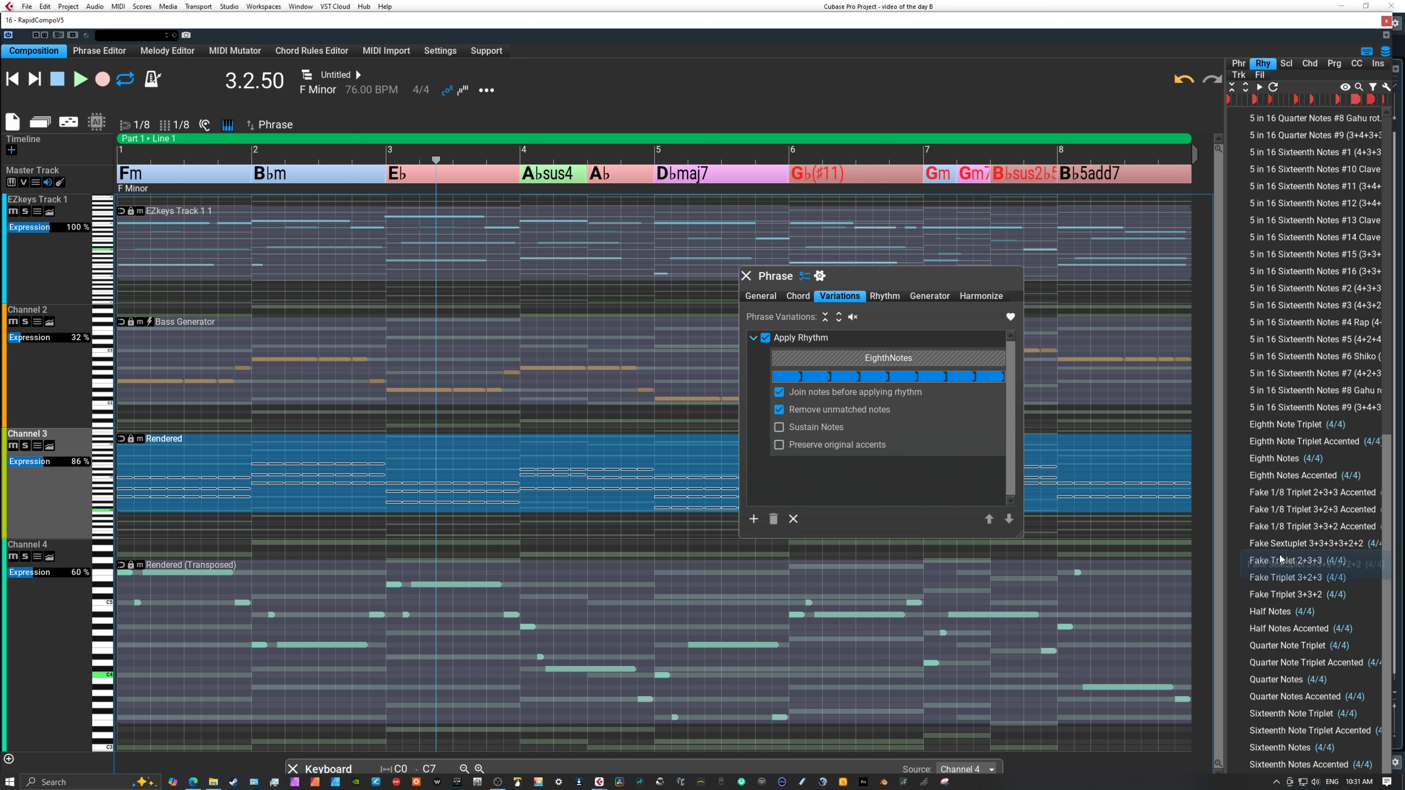
left_click(1284, 697)
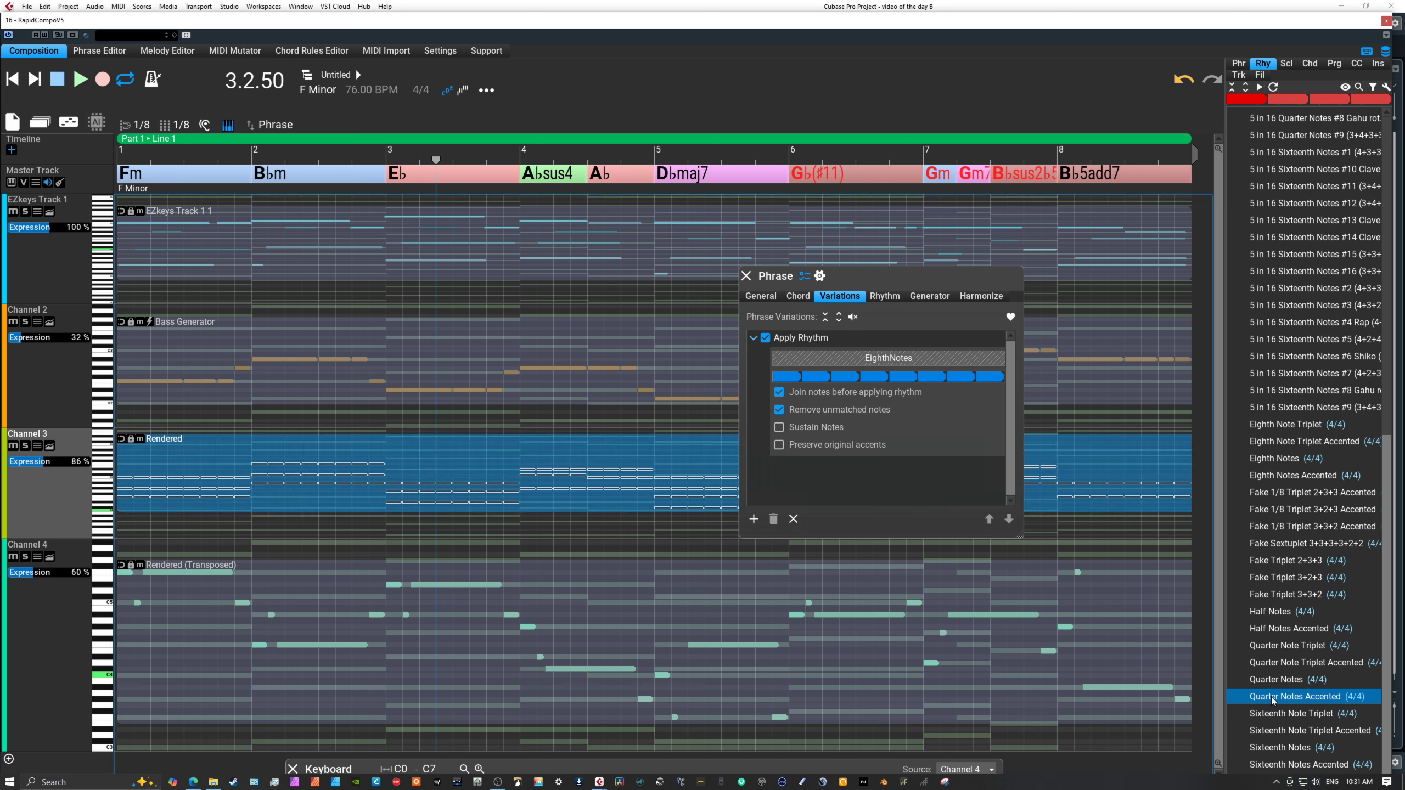
mouse_move(1271, 697)
left_mouse_down()
mouse_move(1001, 425)
mouse_move(913, 359)
left_mouse_up()
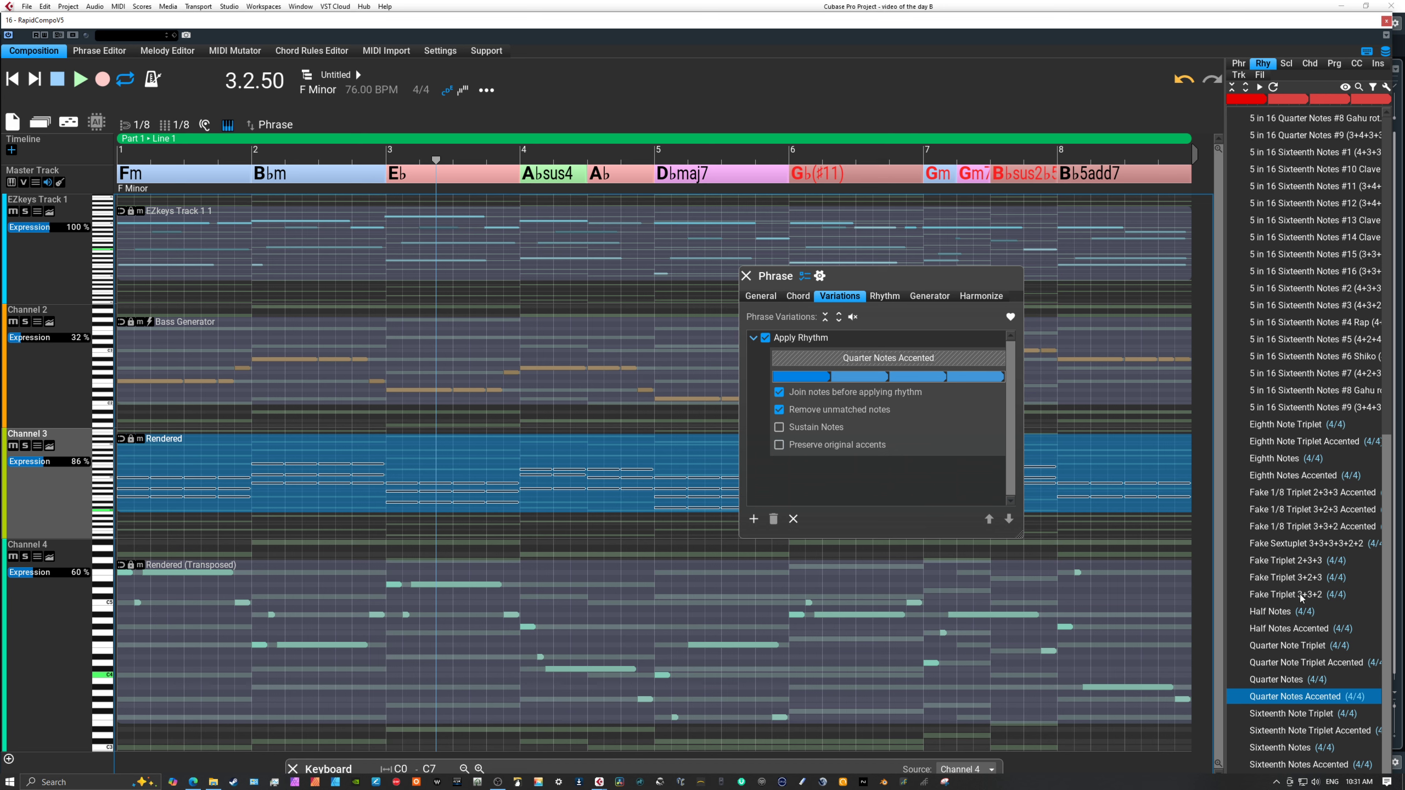
Change the Apply Rhythm pattern to Half Notes, close the phrase settings and check the chord notes in Channel 3's full track view.
left_click(1270, 611)
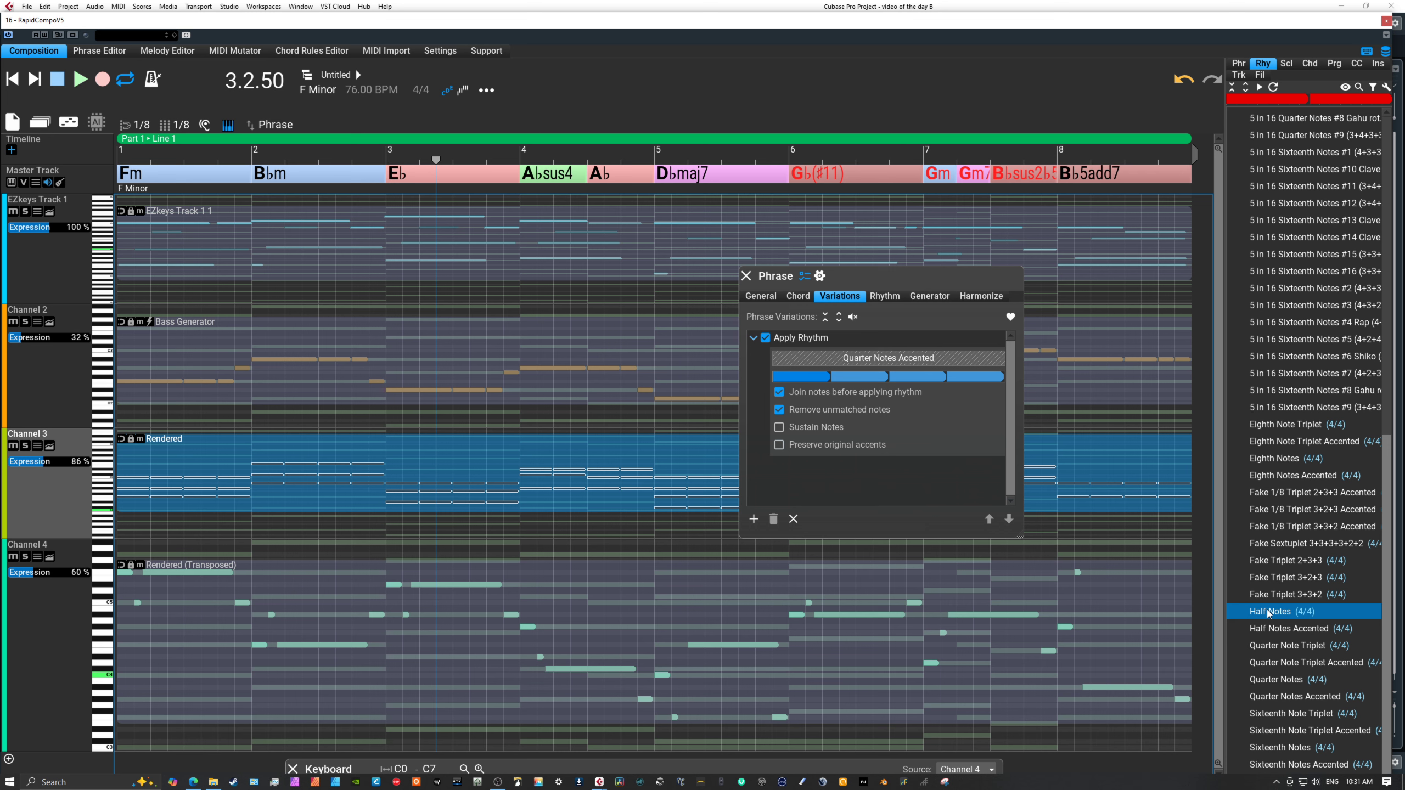
left_click_drag(1269, 611, 891, 358)
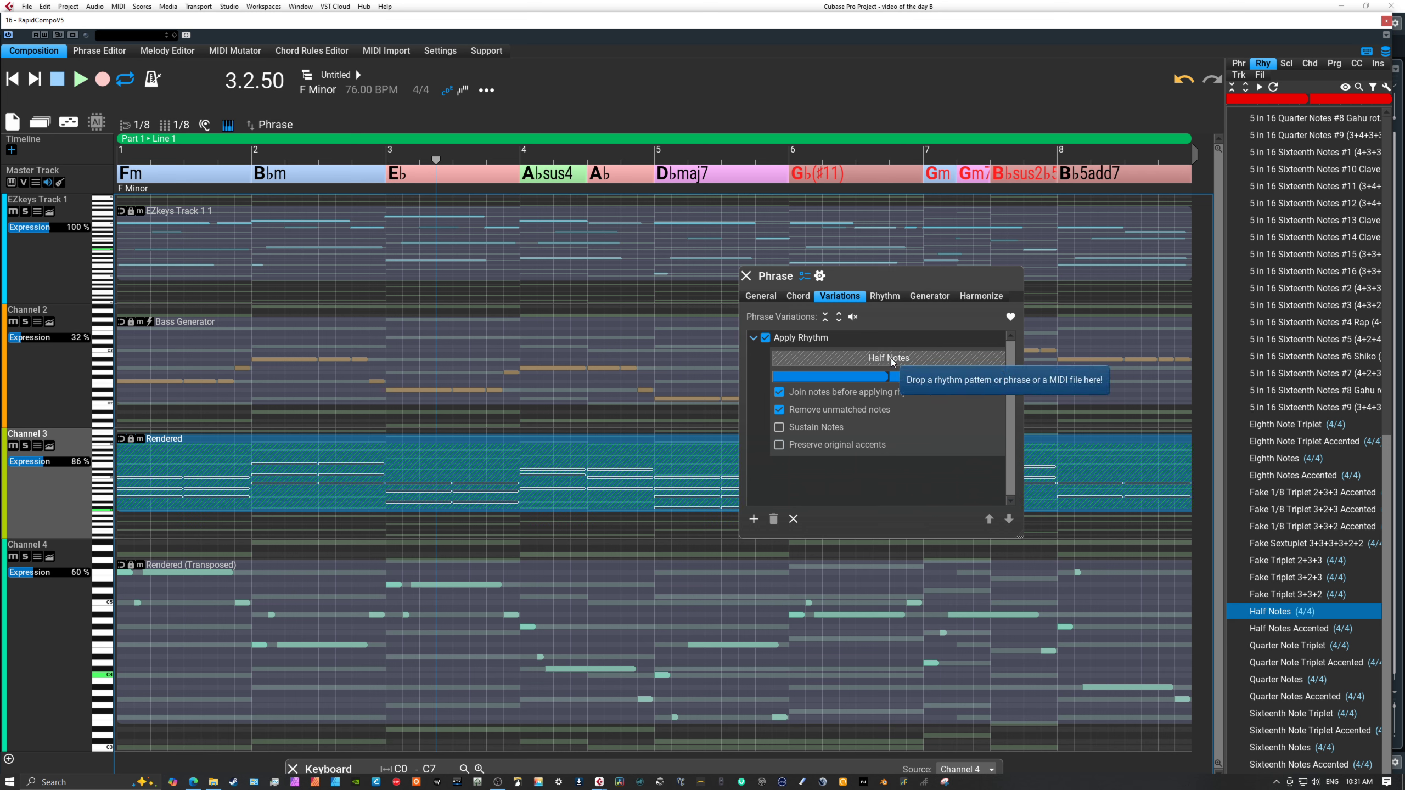
left_click(745, 275)
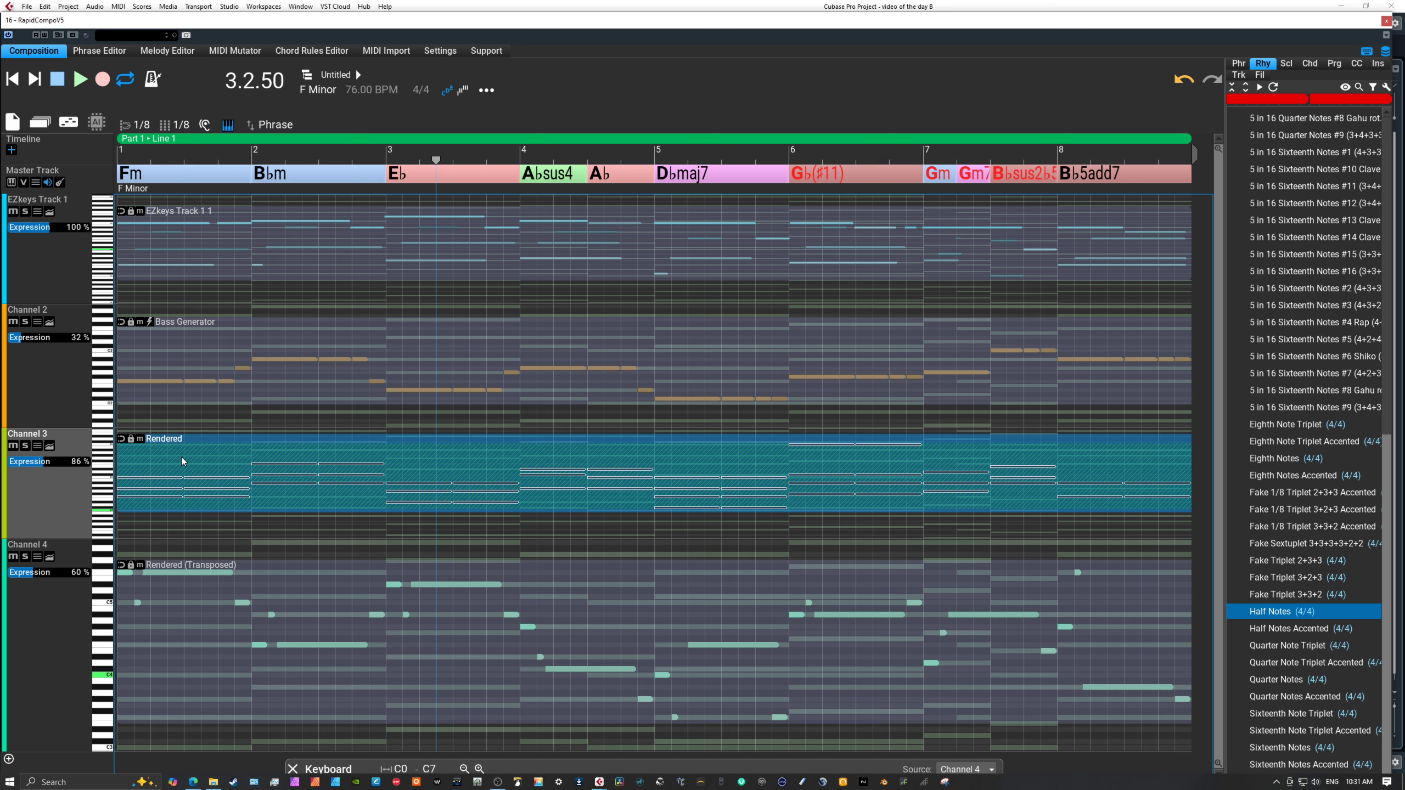
double_click(71, 487)
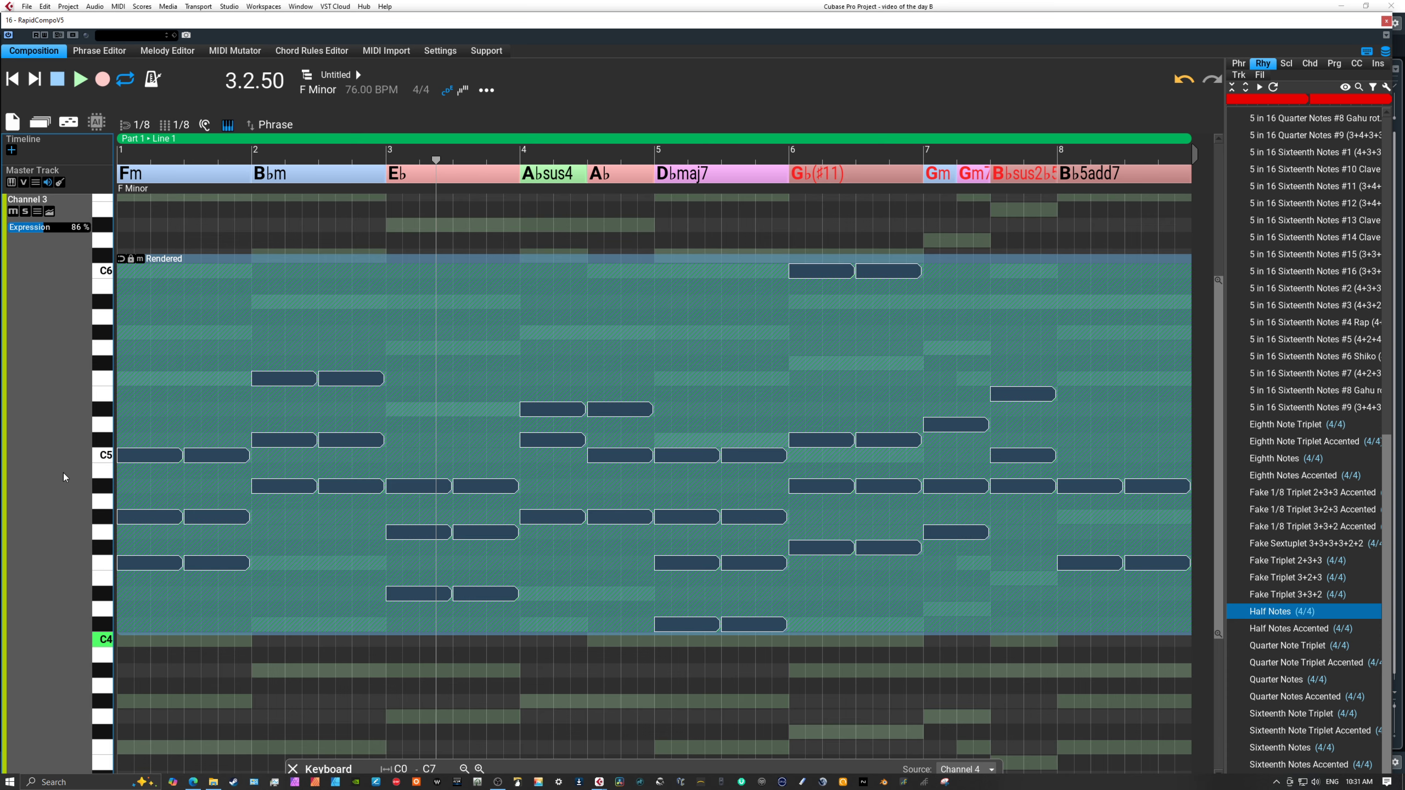
double_click(59, 462)
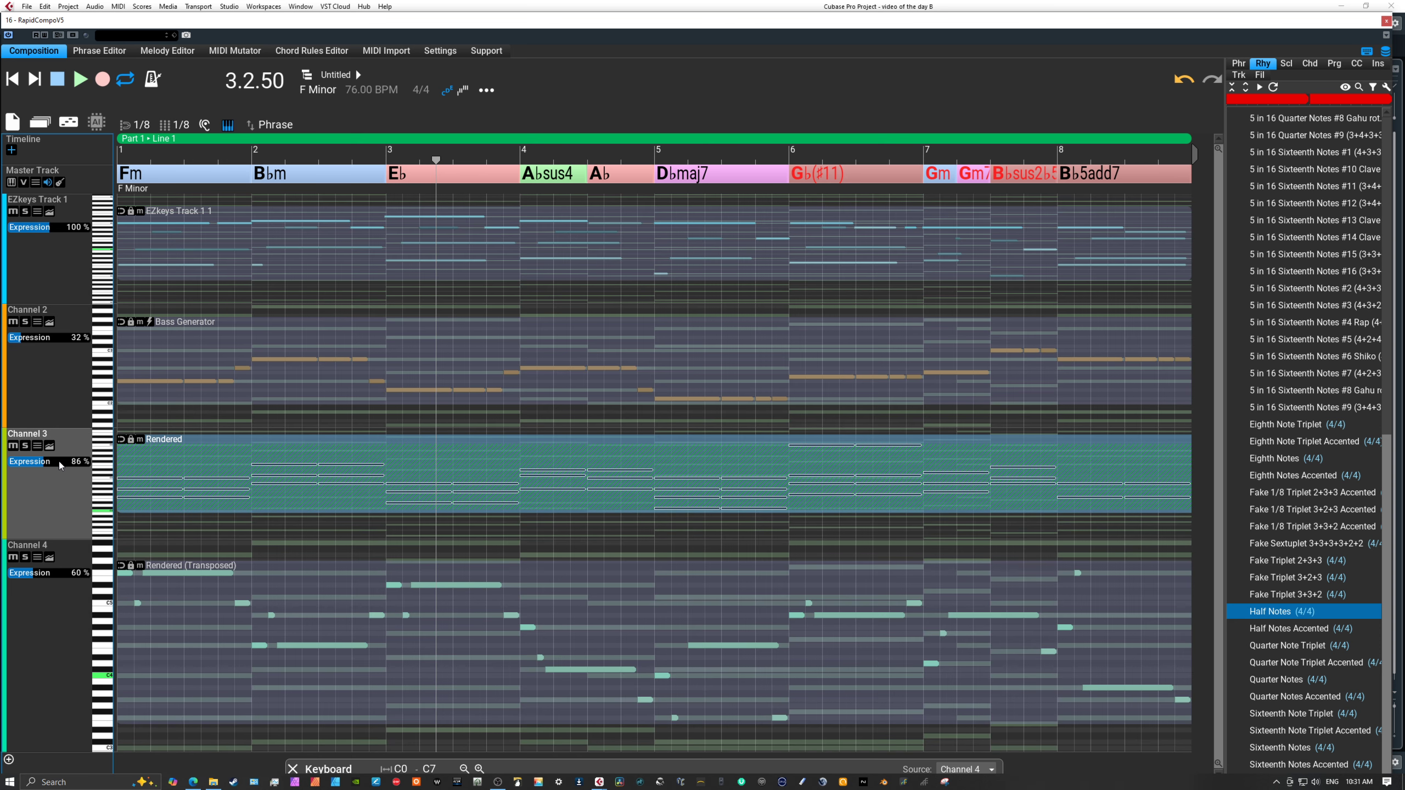
Play the composition from the beginning and lower Channel 3's Expression to 63% before stopping playback.
left_click(12, 78)
left_click(82, 80)
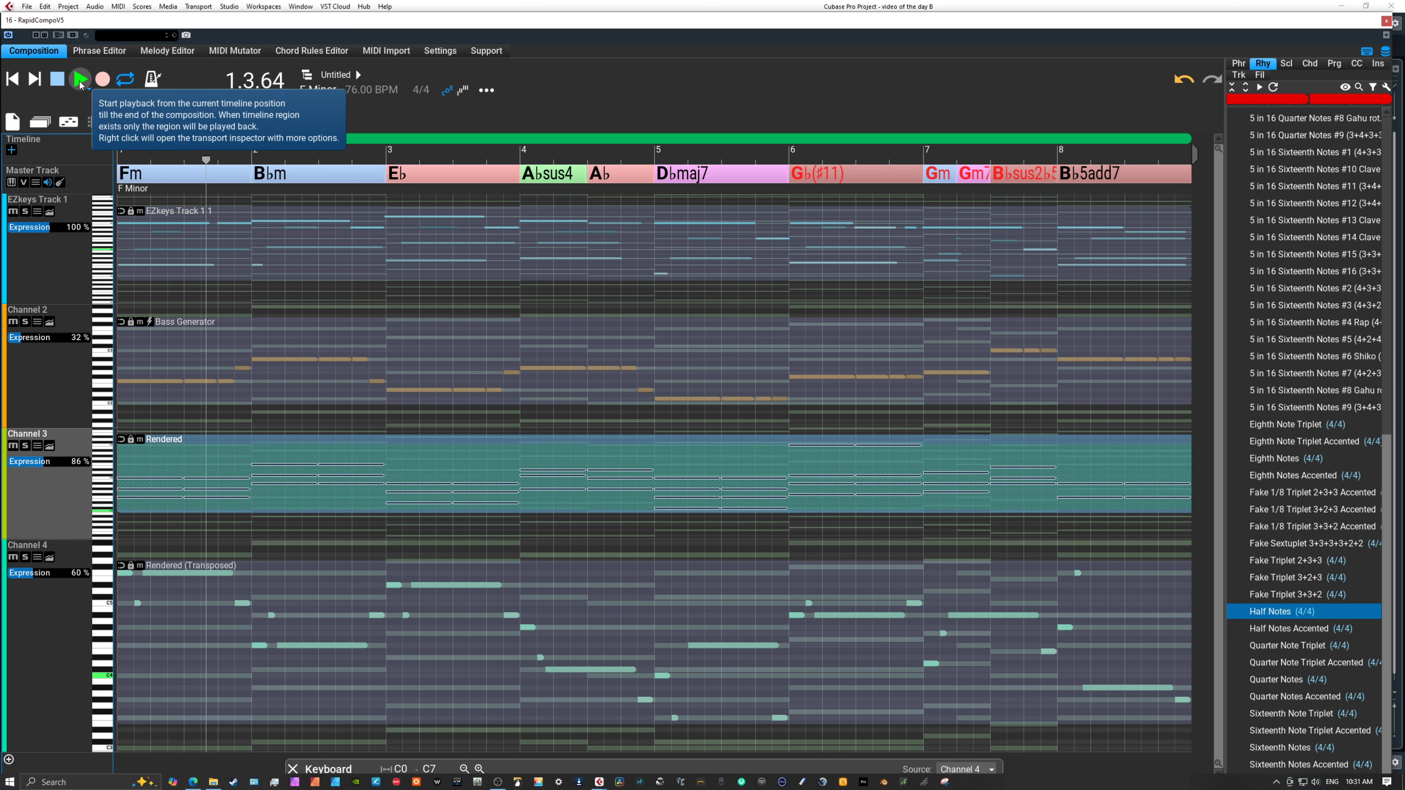
left_click_drag(37, 455, 34, 463)
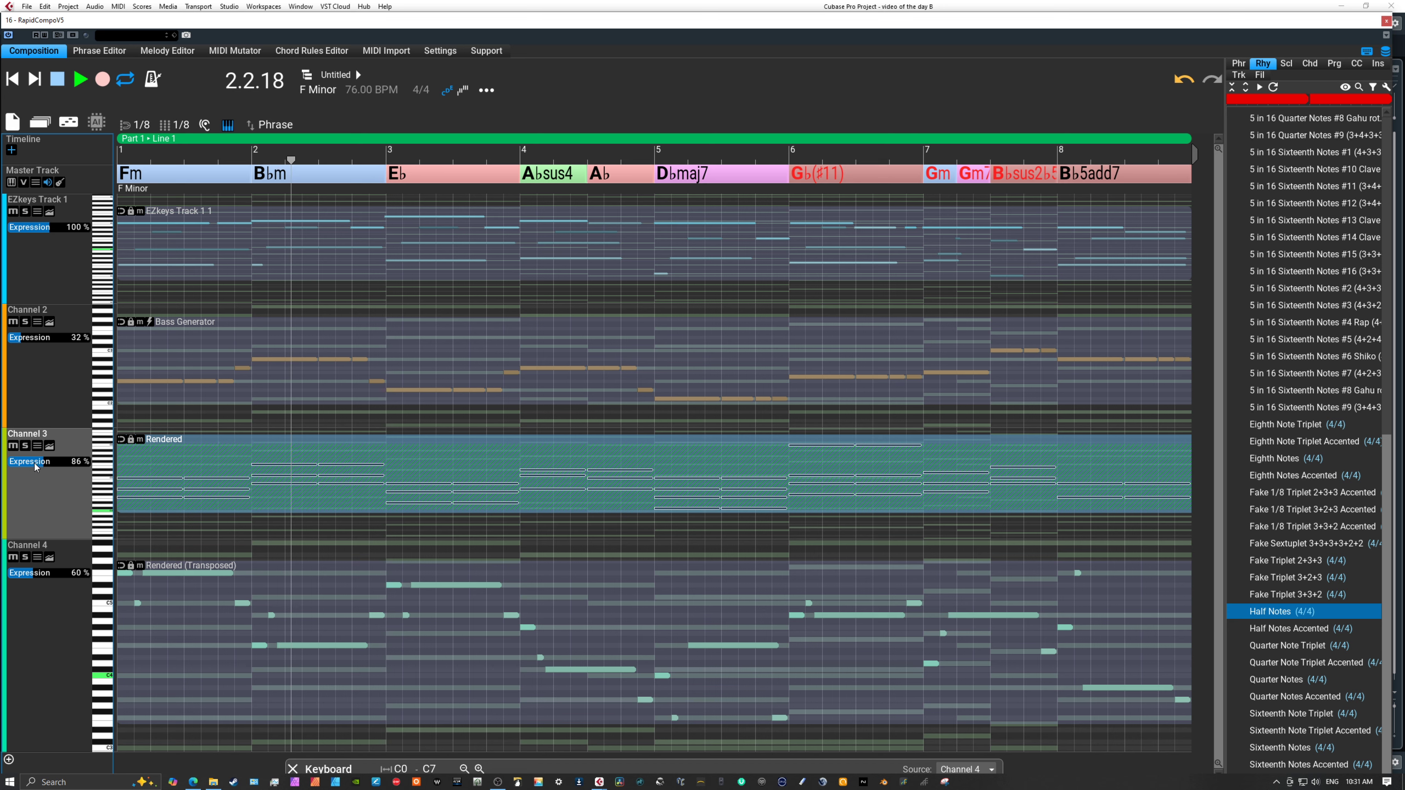
left_click(62, 82)
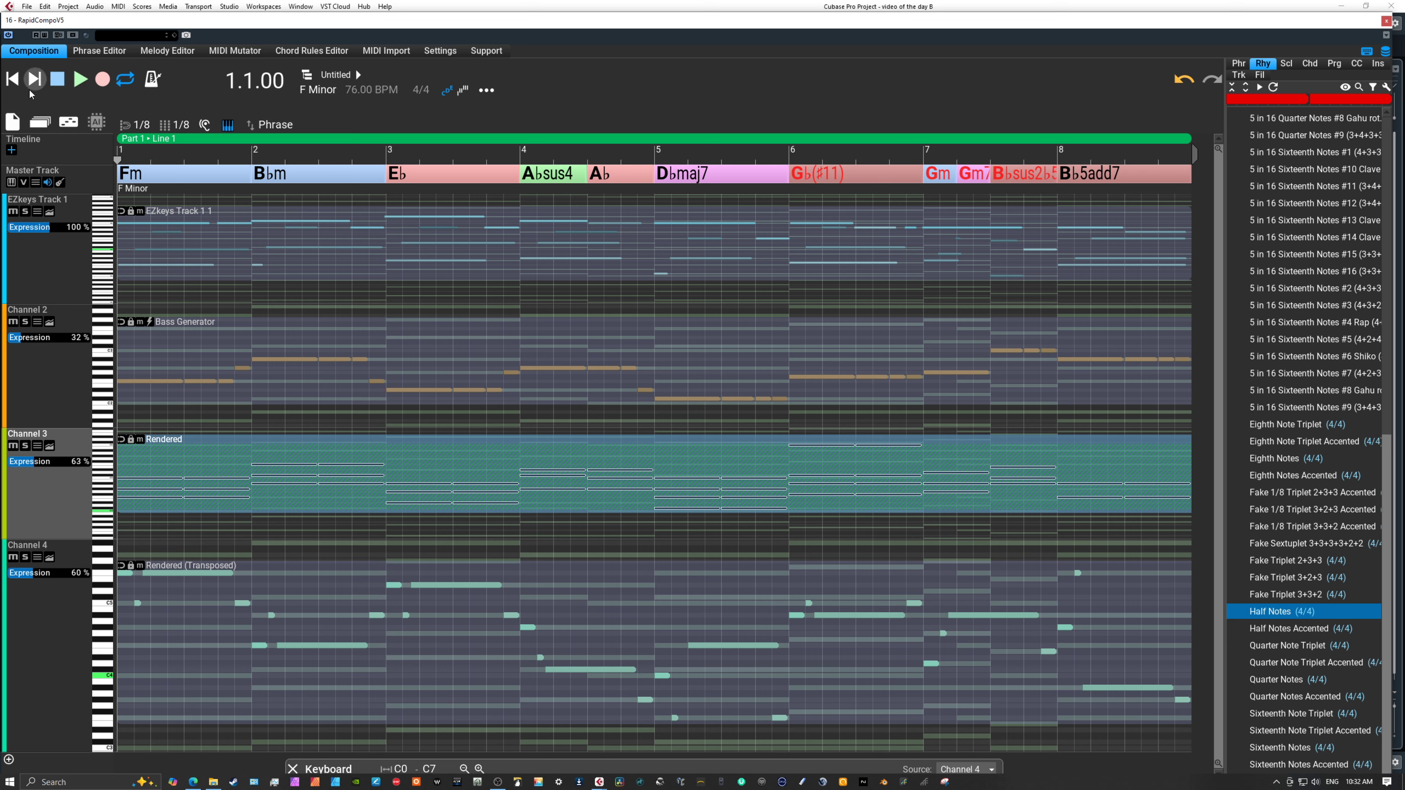
Play the composition and lower the Expression to 42% on Channel 3 and 44% on Channel 4, and stop playback.
left_click(80, 79)
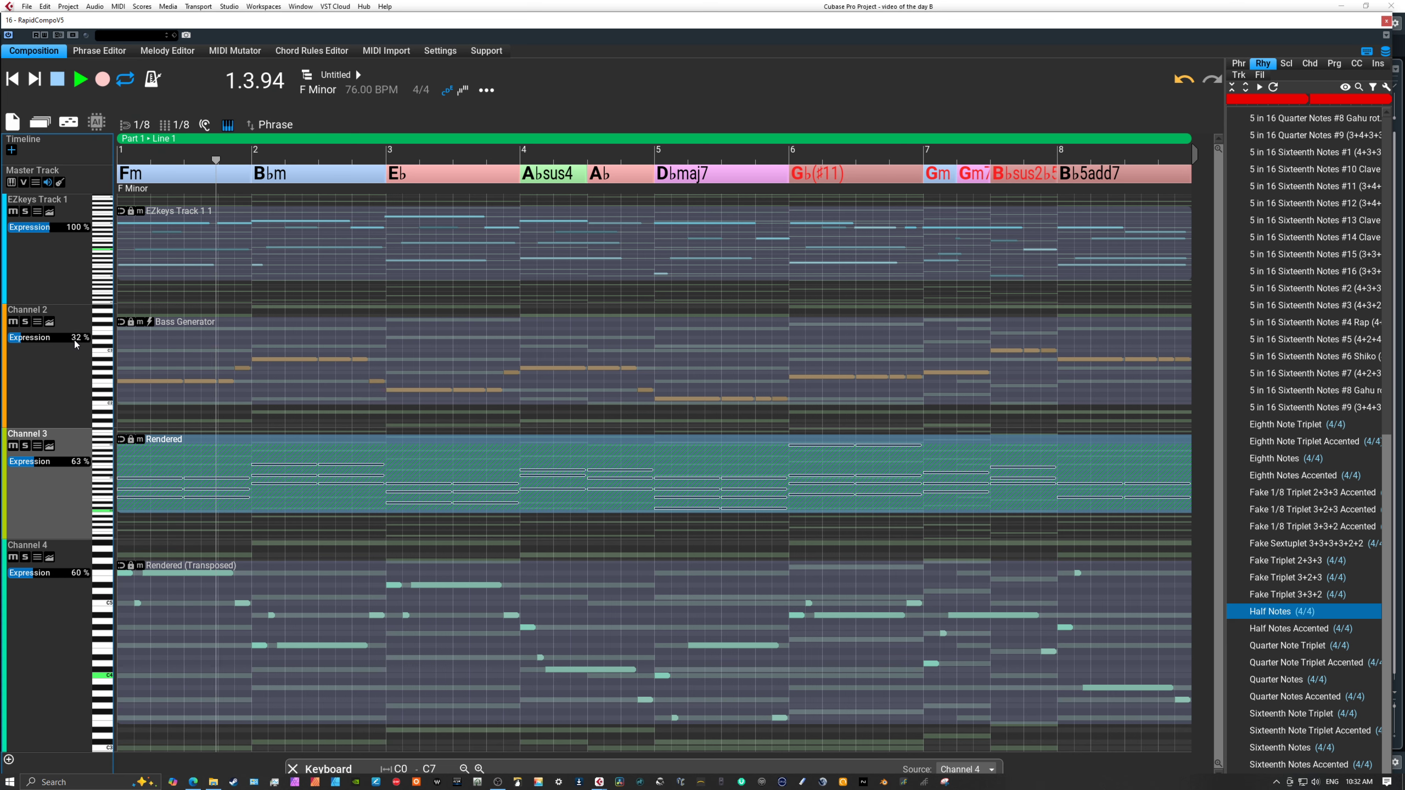
left_click(25, 469)
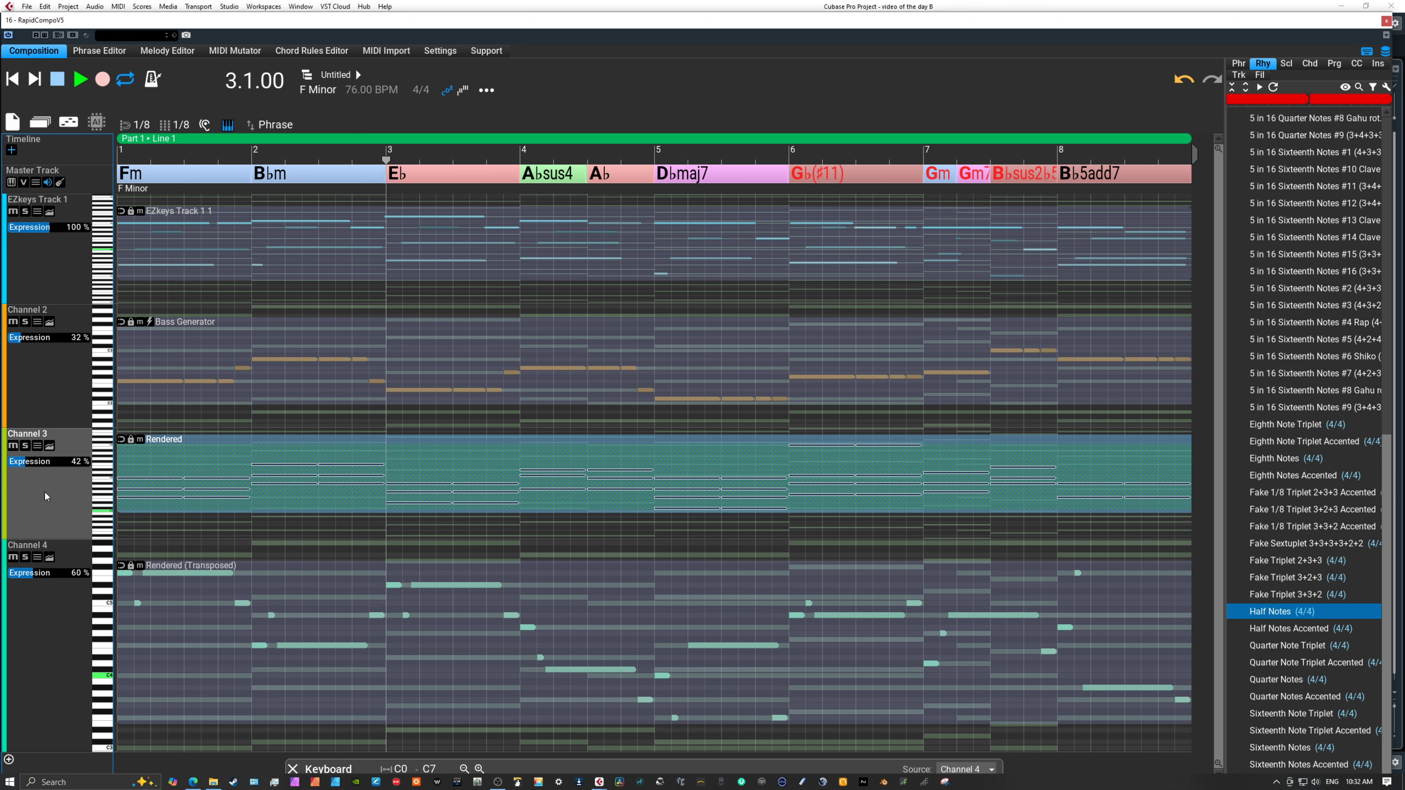
left_click(31, 575)
left_click_drag(31, 572, 26, 573)
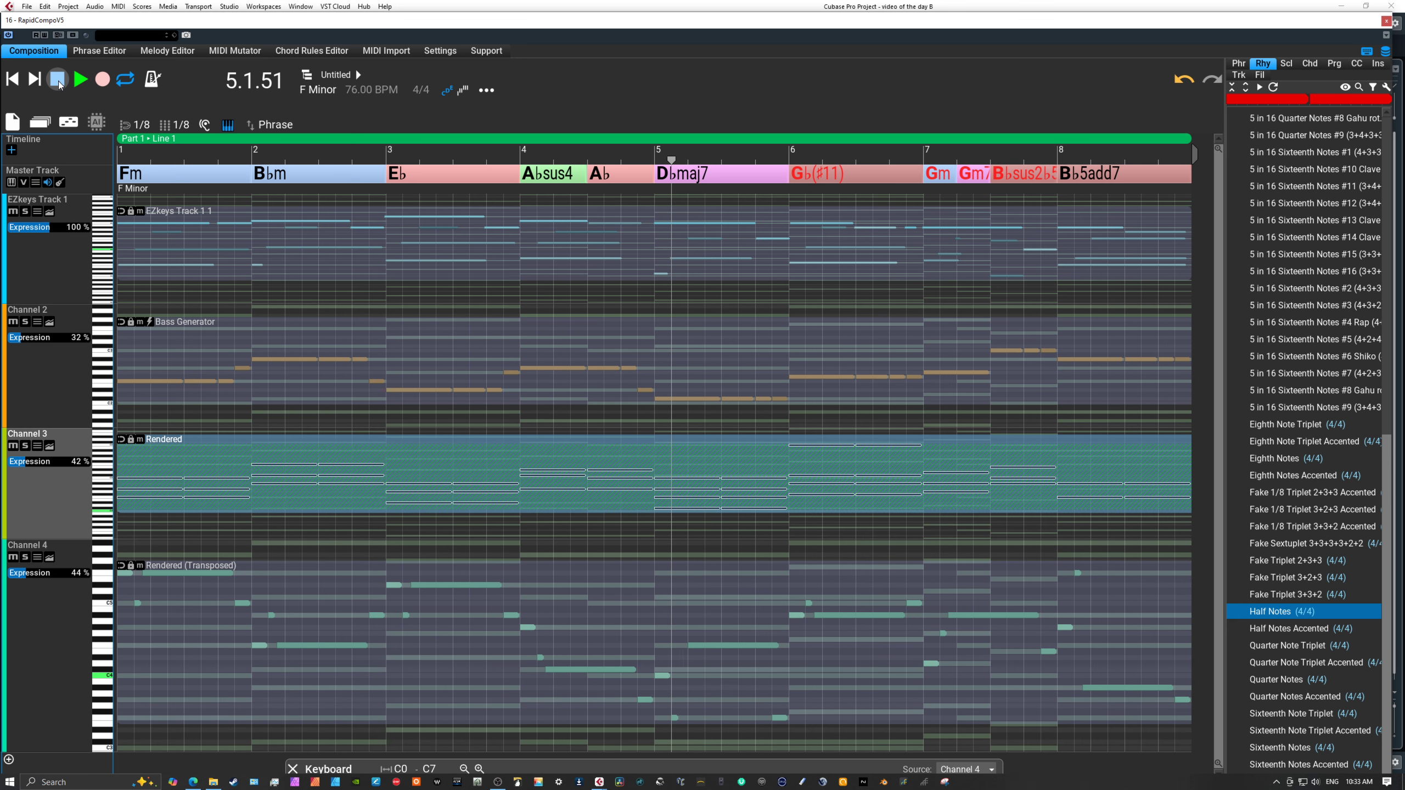
left_click(59, 82)
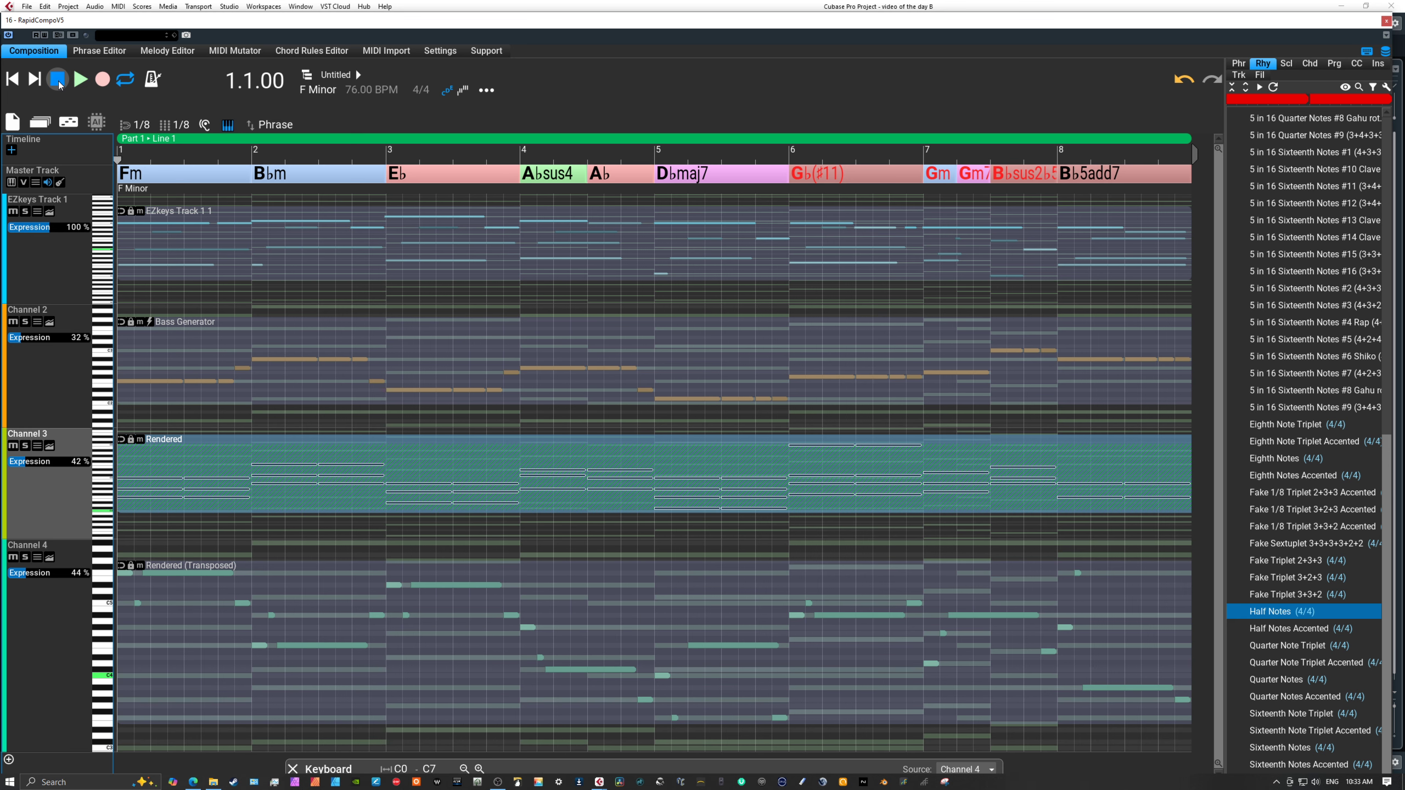
Replace Channel 4's rendered phrase with a Melody Generator v2 phrase and raise the channel's Expression to 52%.
left_click(394, 654)
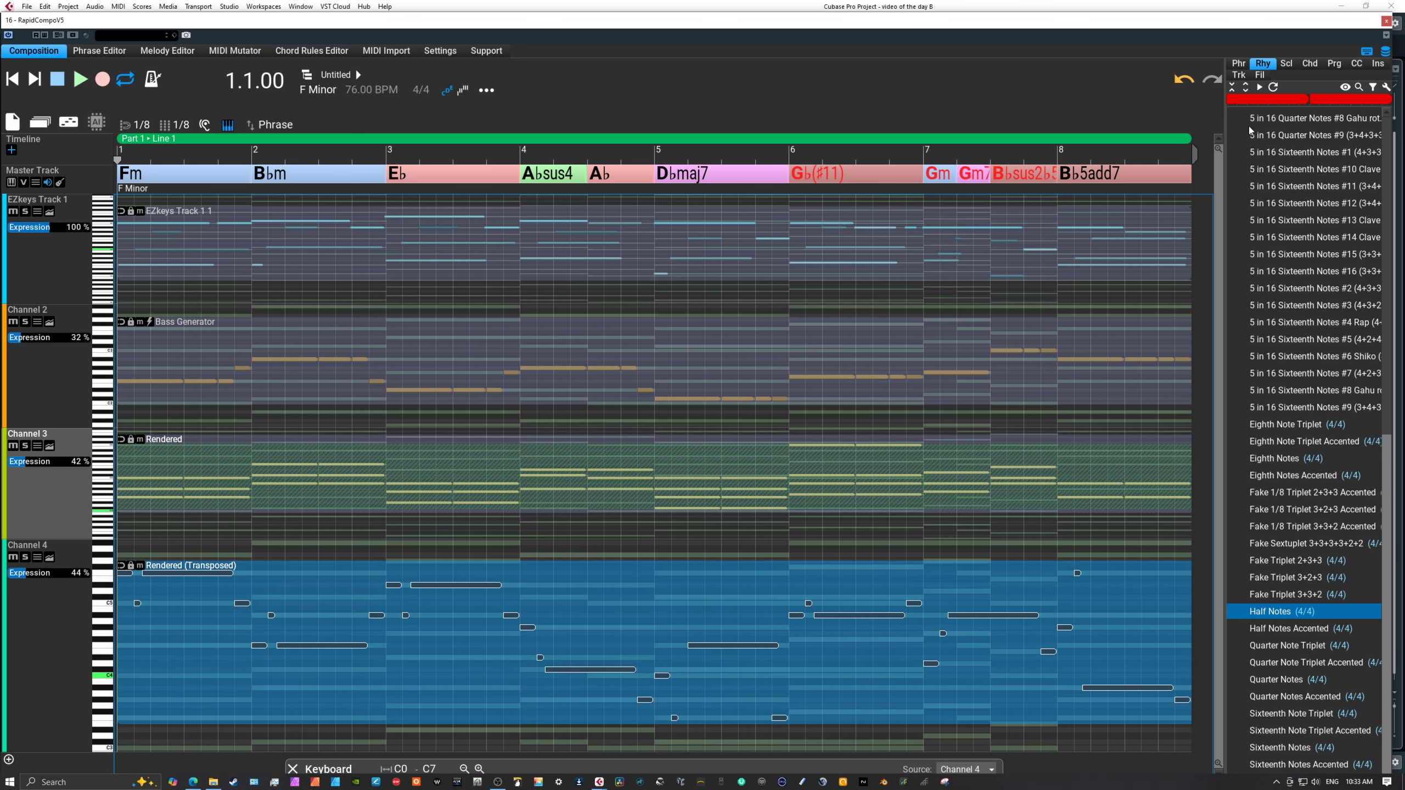
left_click(1239, 63)
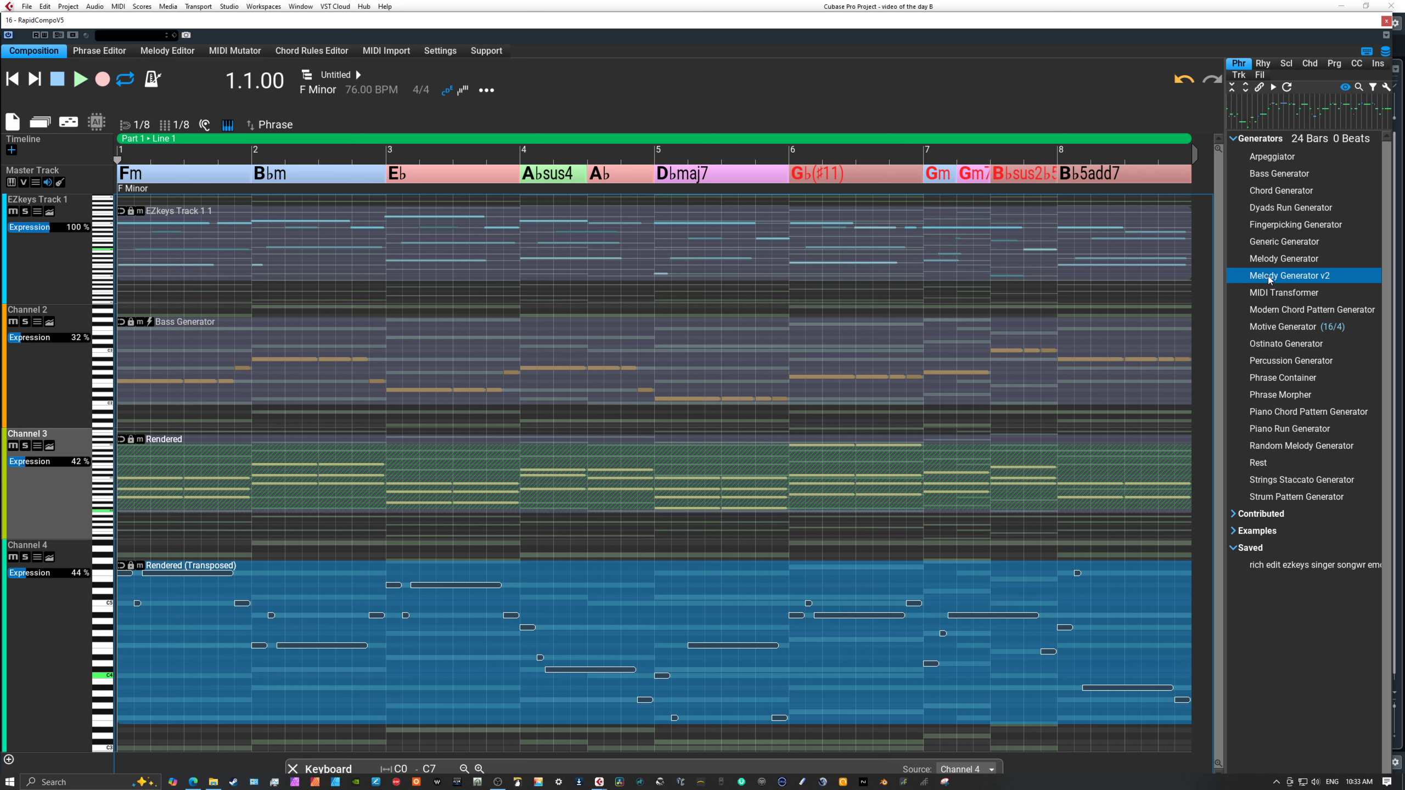
left_click_drag(1268, 275, 55, 616)
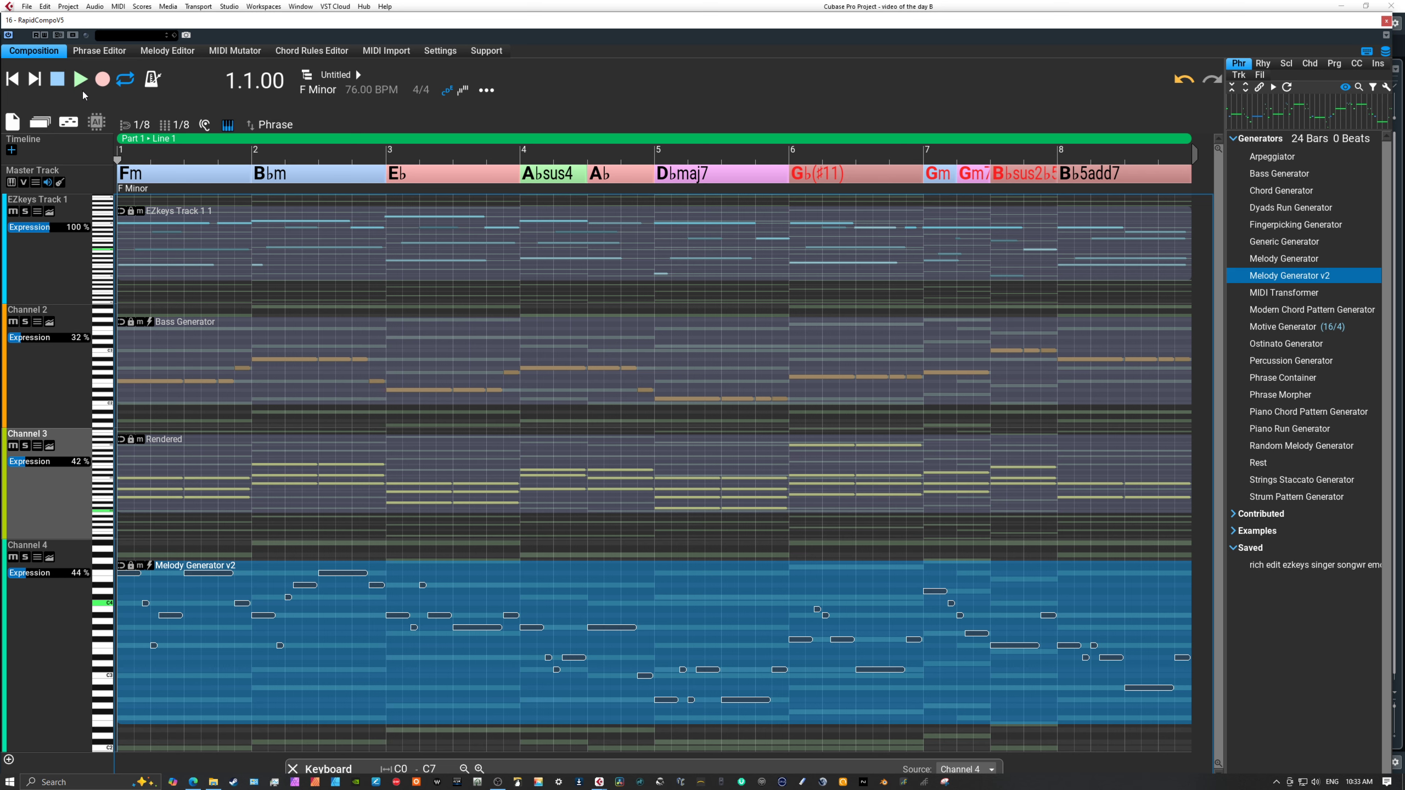
left_click(29, 575)
Play the composition from the beginning to audition the new Channel 4 melody, and stop playback.
left_click(187, 159)
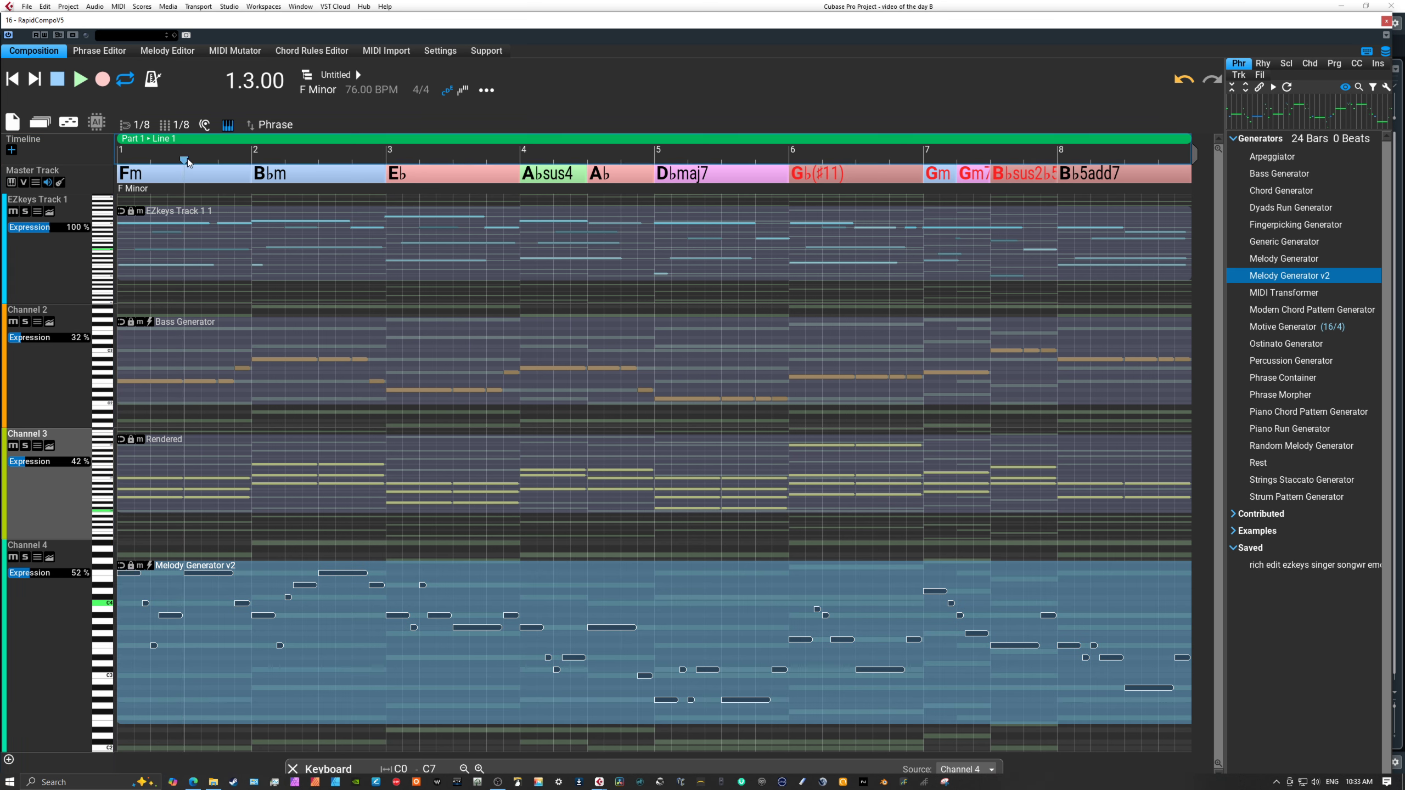
left_click(82, 81)
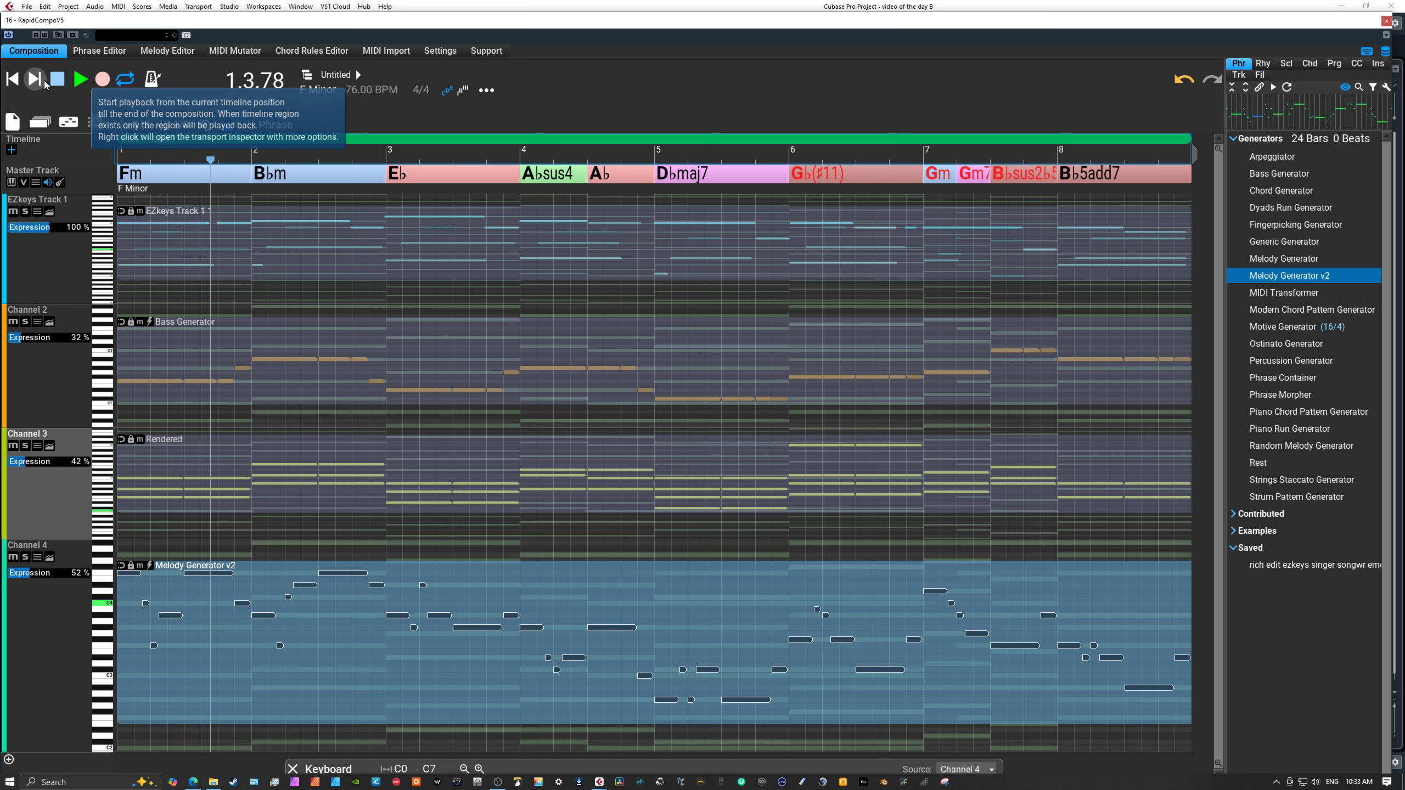
left_click(57, 80)
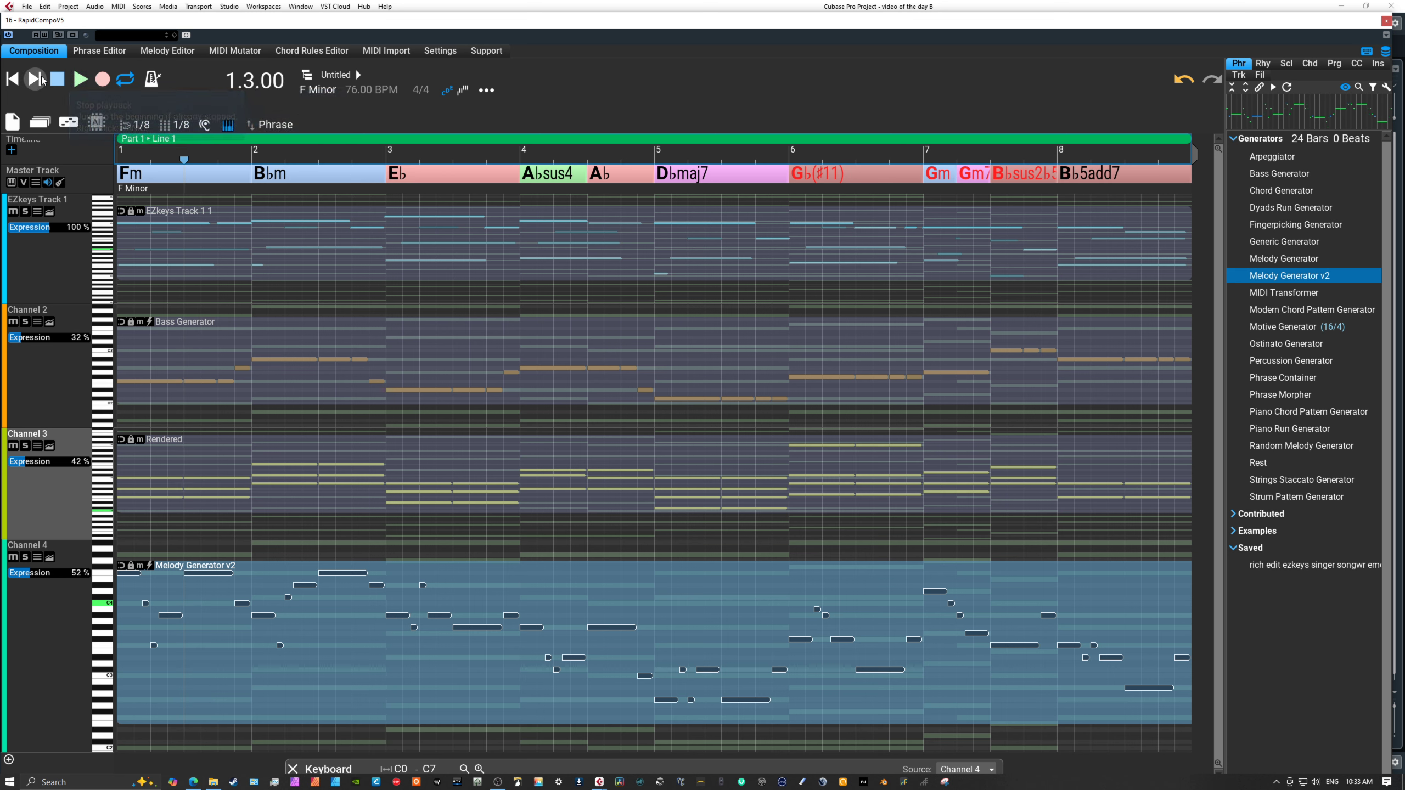
left_click(13, 80)
left_click(80, 81)
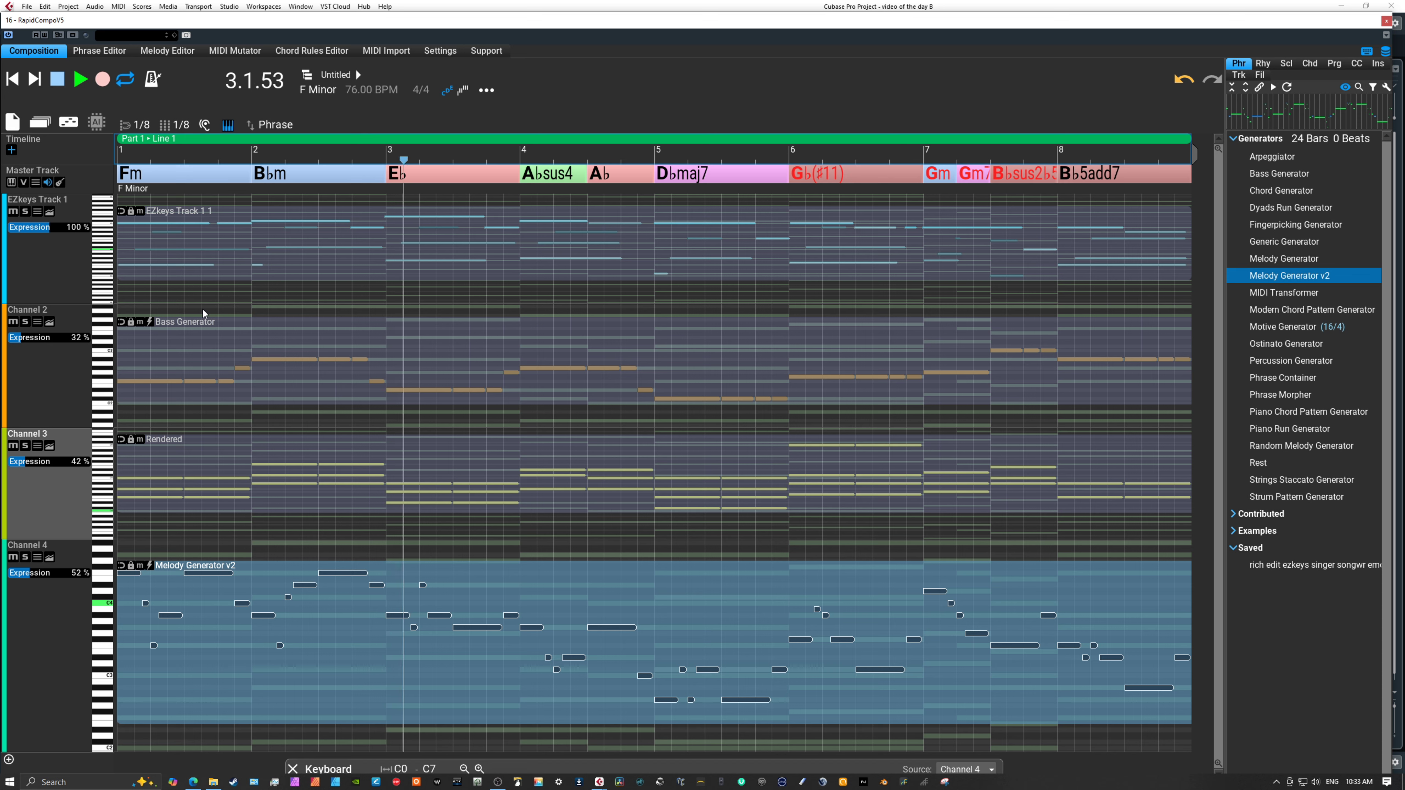
left_click(58, 79)
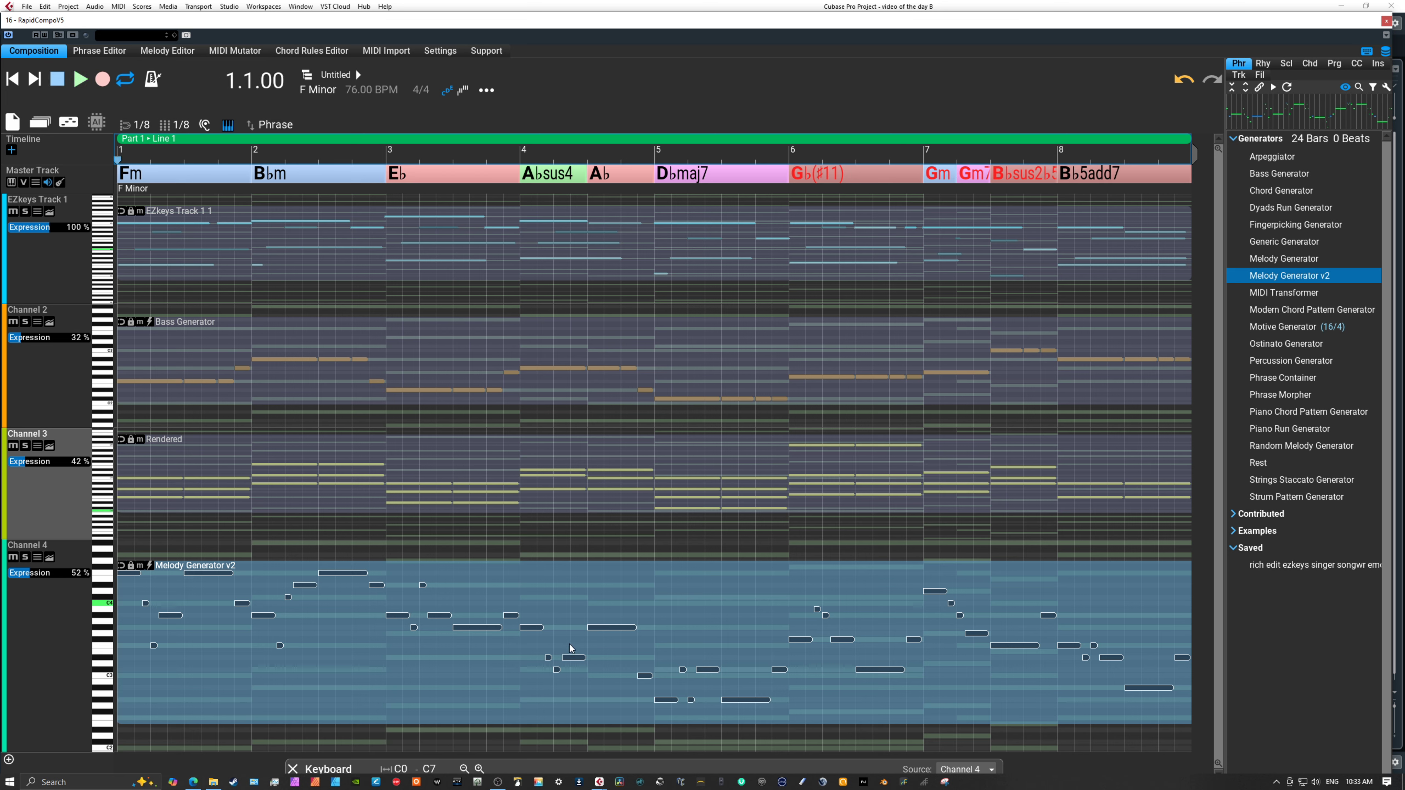
Open Channel 4's melody for note editing and raise the low notes under A♭sus4 in bar 4: the longer one to D♭4, the short ones to E♭4.
double_click(73, 601)
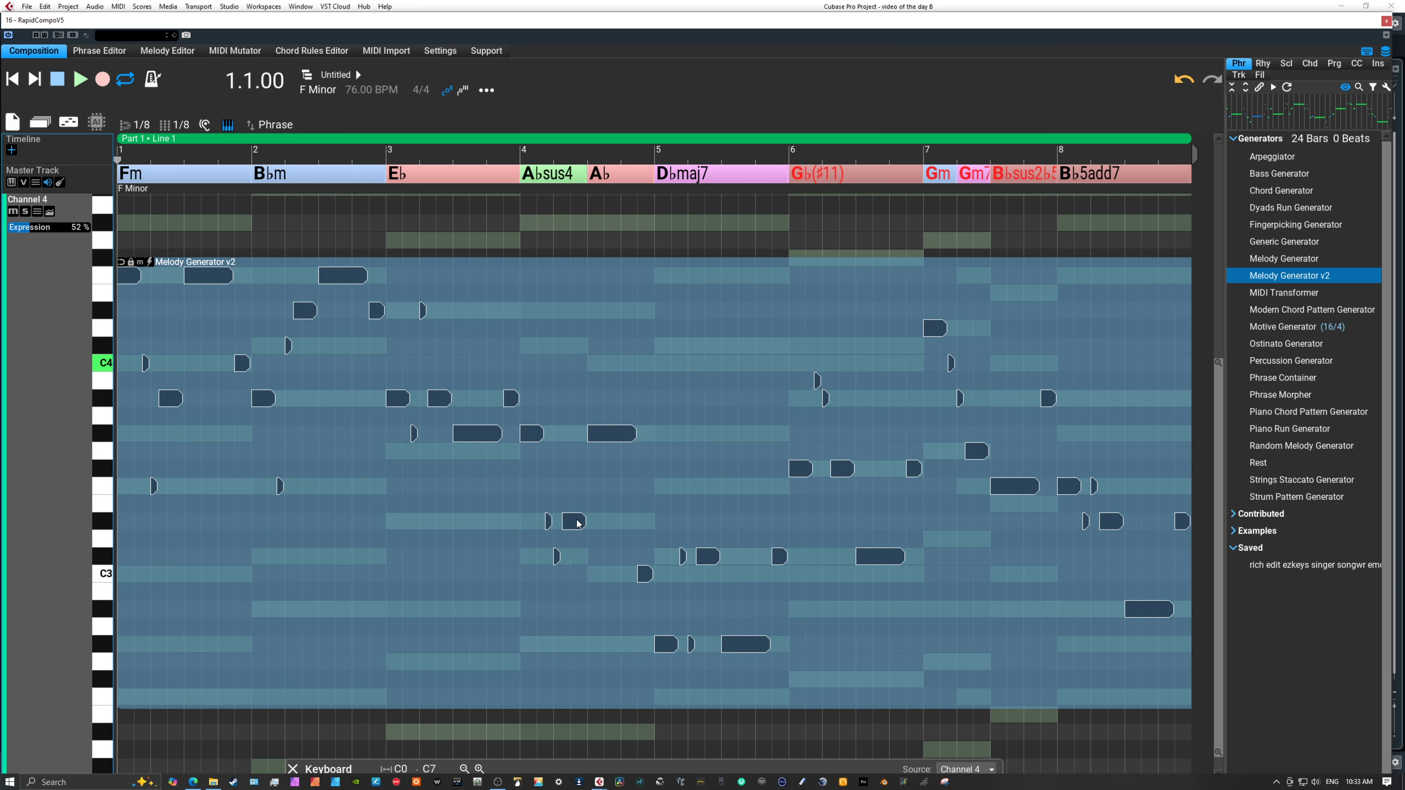
double_click(574, 525)
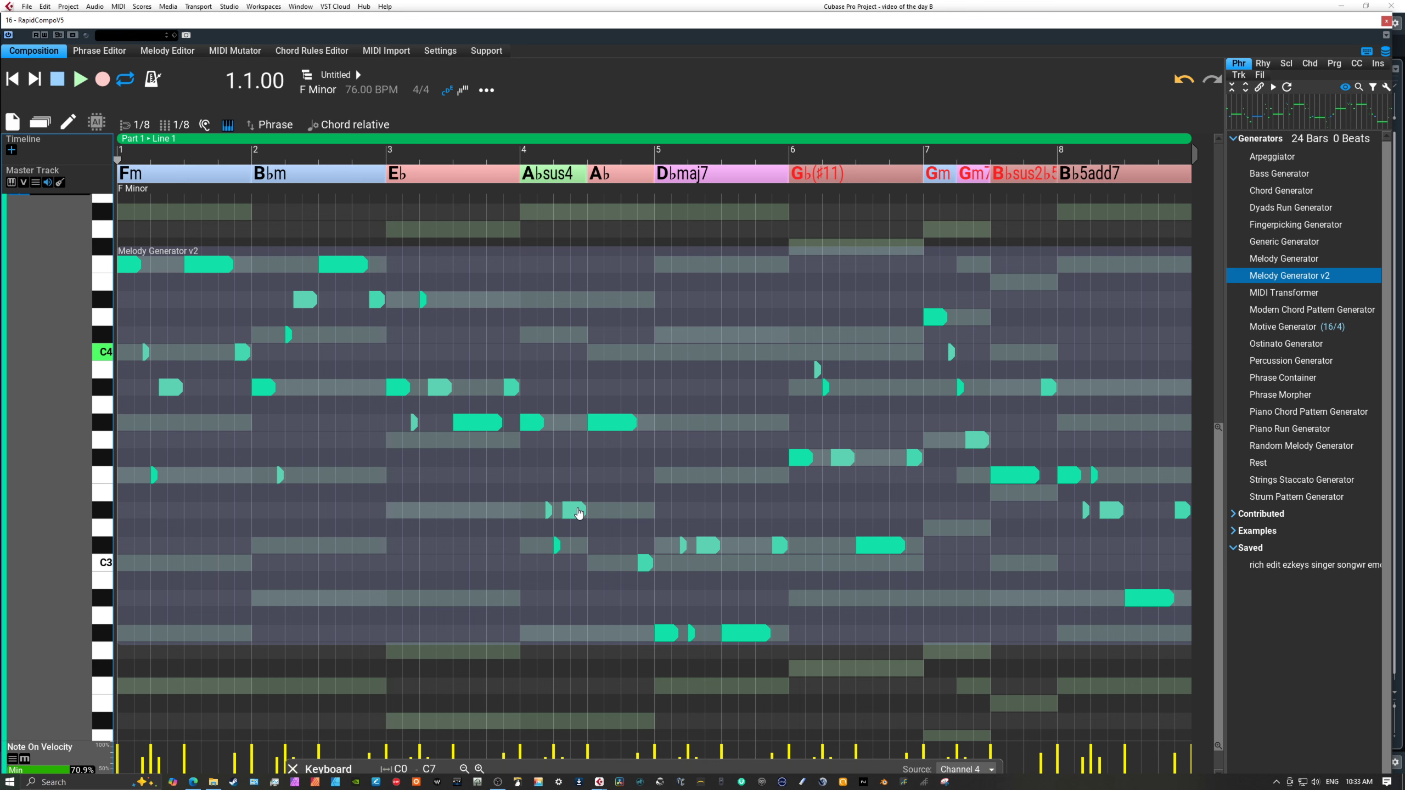
left_click_drag(576, 505, 580, 346)
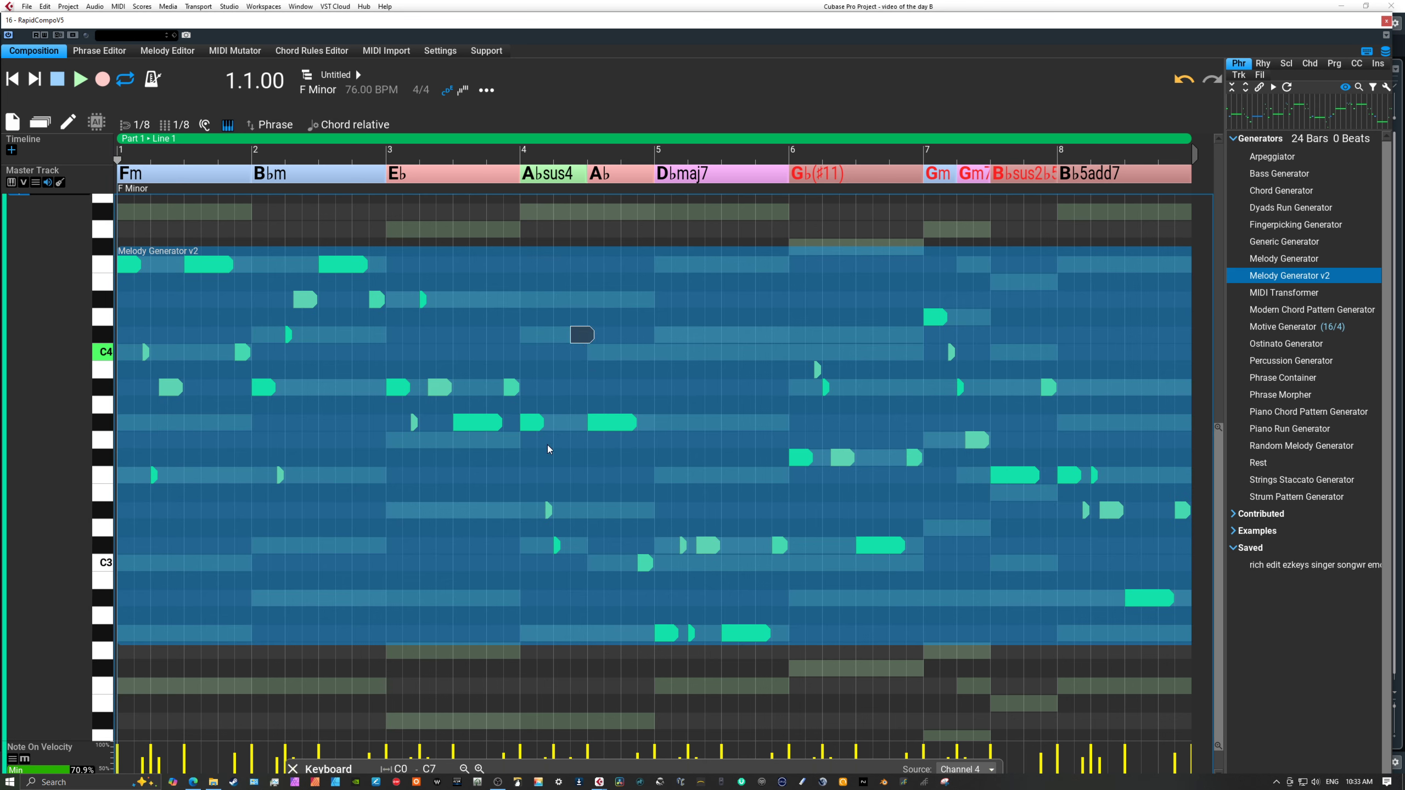
left_click_drag(550, 512, 566, 312)
left_click_drag(559, 546, 573, 301)
Raise bar 4's last note to E♭4, bar 5's low notes to C4 and A♭3, and bar 6's long low note to D♭4, returning to all tracks.
left_click_drag(654, 598, 746, 381)
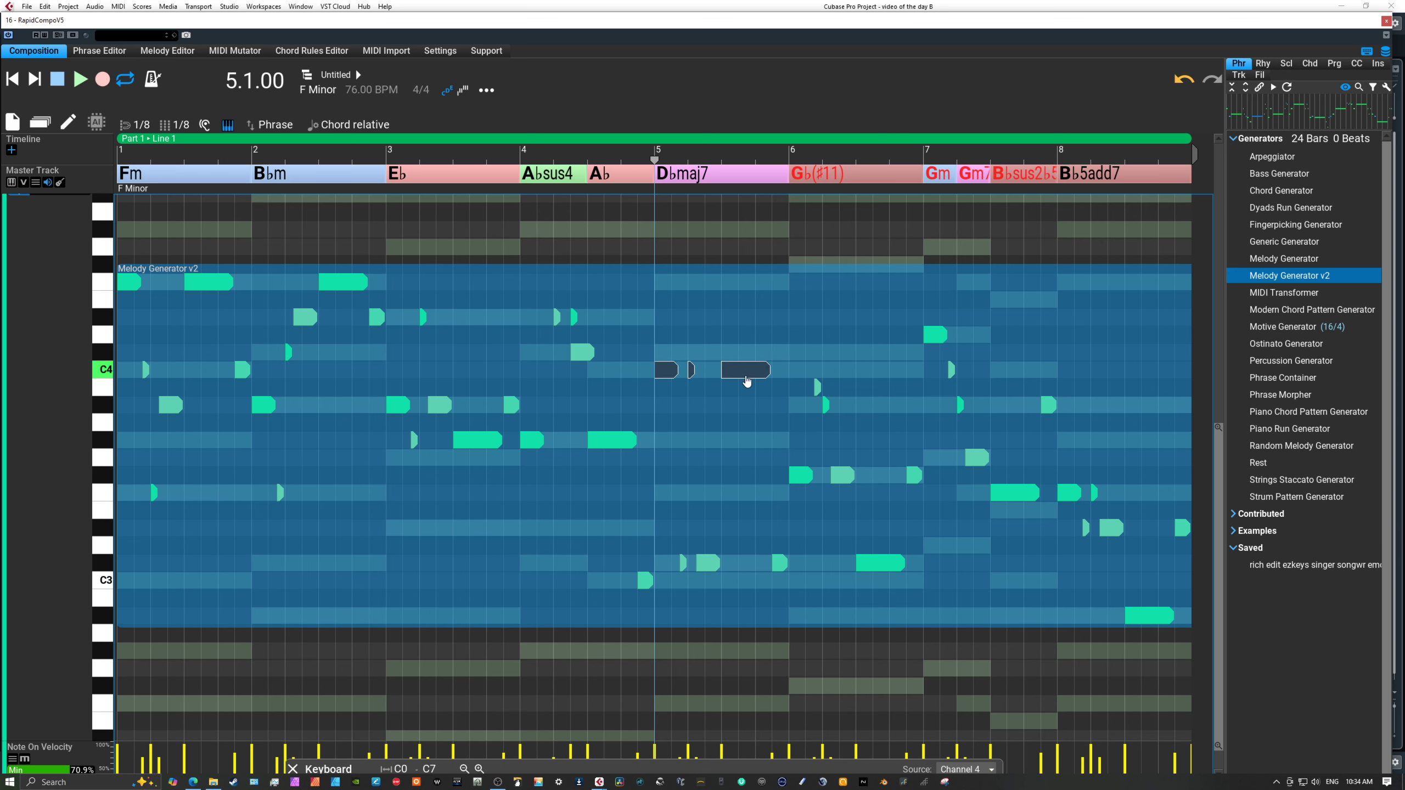
left_click_drag(648, 581, 650, 329)
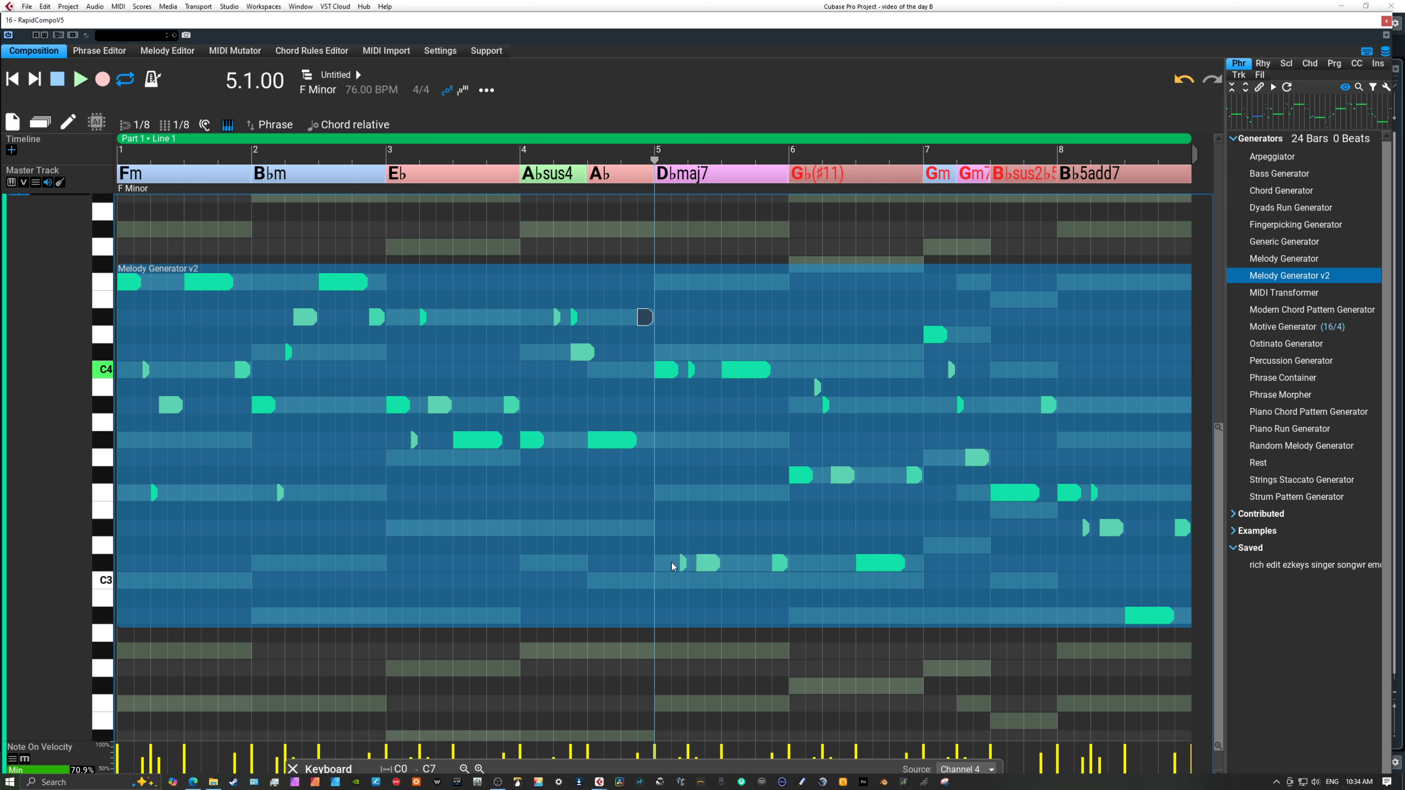
left_click_drag(663, 544, 778, 445)
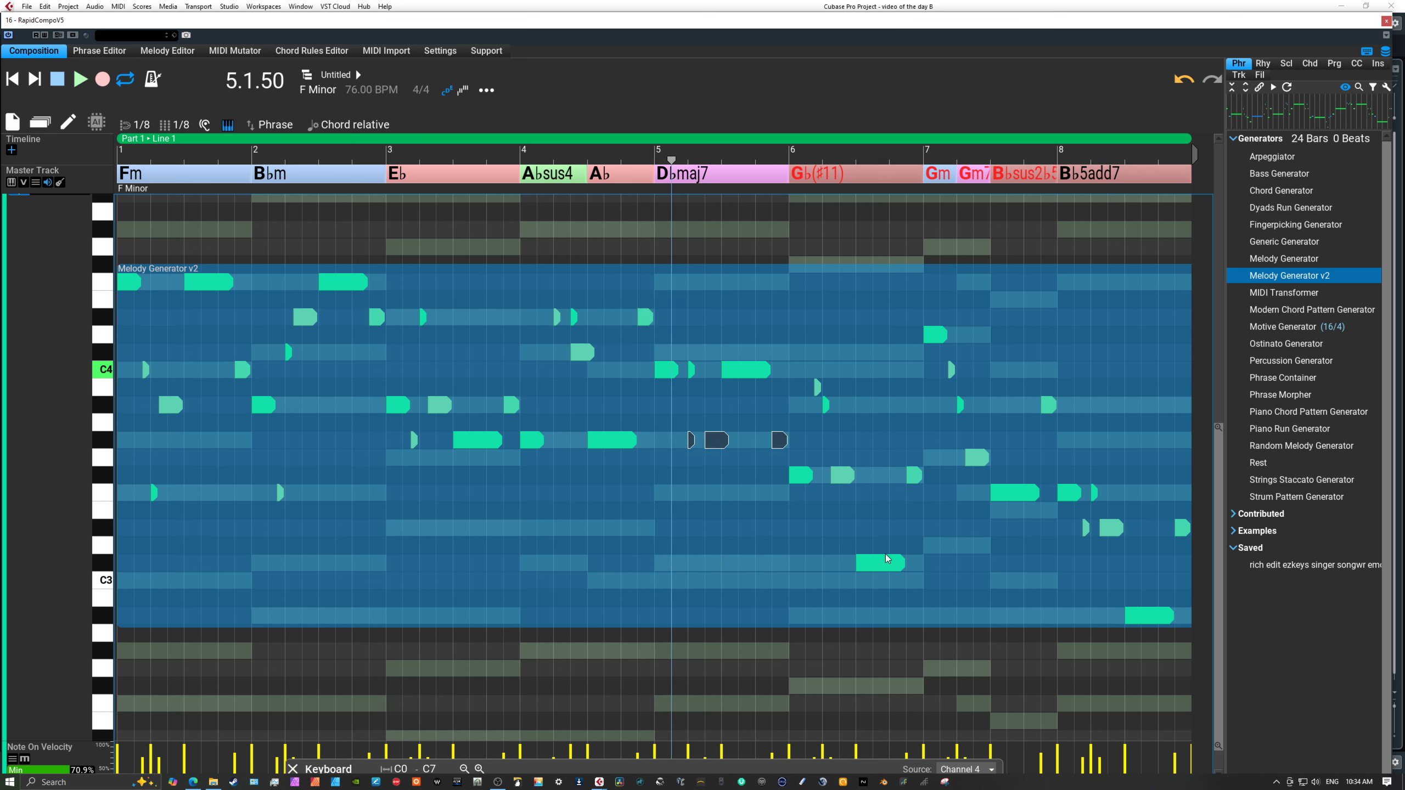
left_click_drag(885, 558, 885, 347)
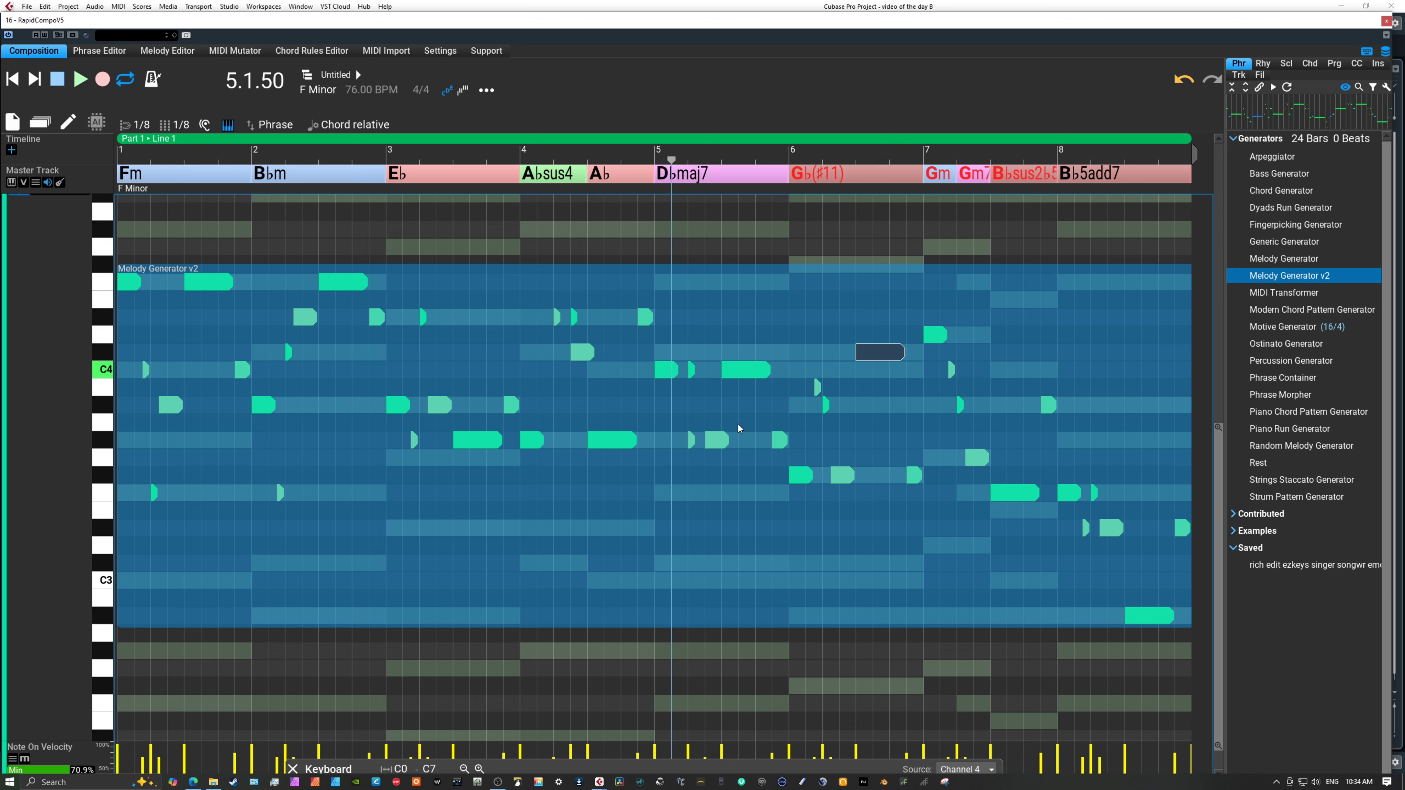
double_click(71, 339)
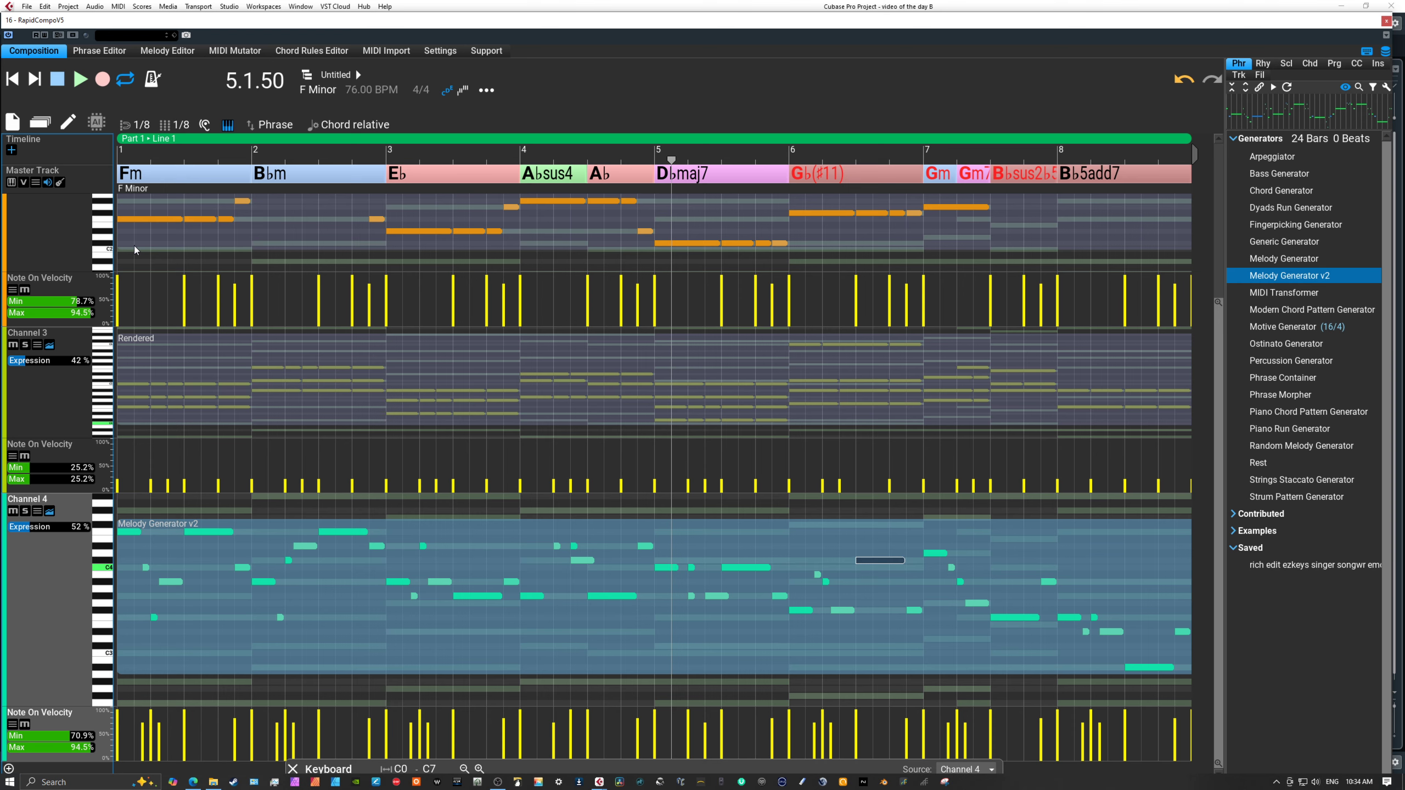
Leave note editing, return the playhead to the start of the composition, and show the composition in Song view.
key("Tab")
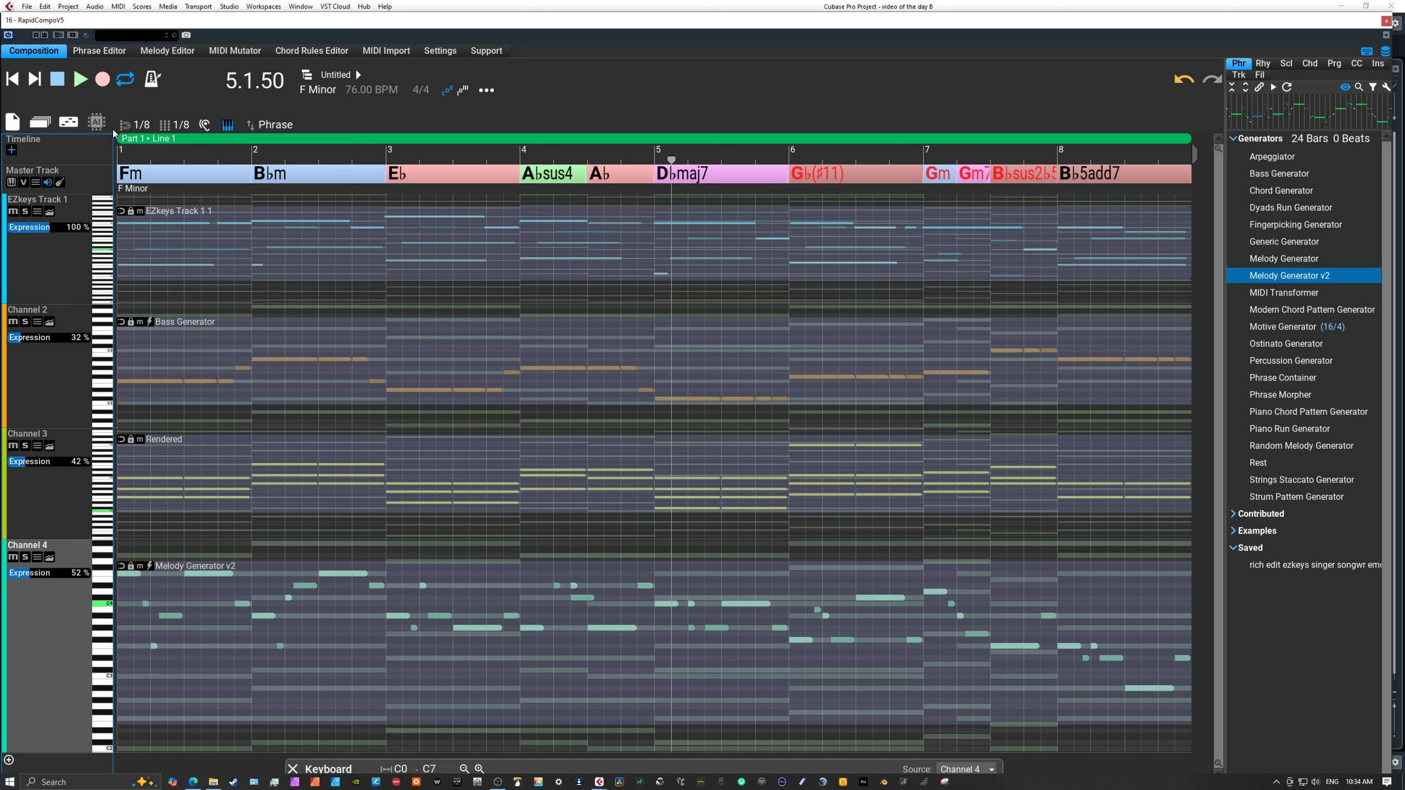
left_click(11, 79)
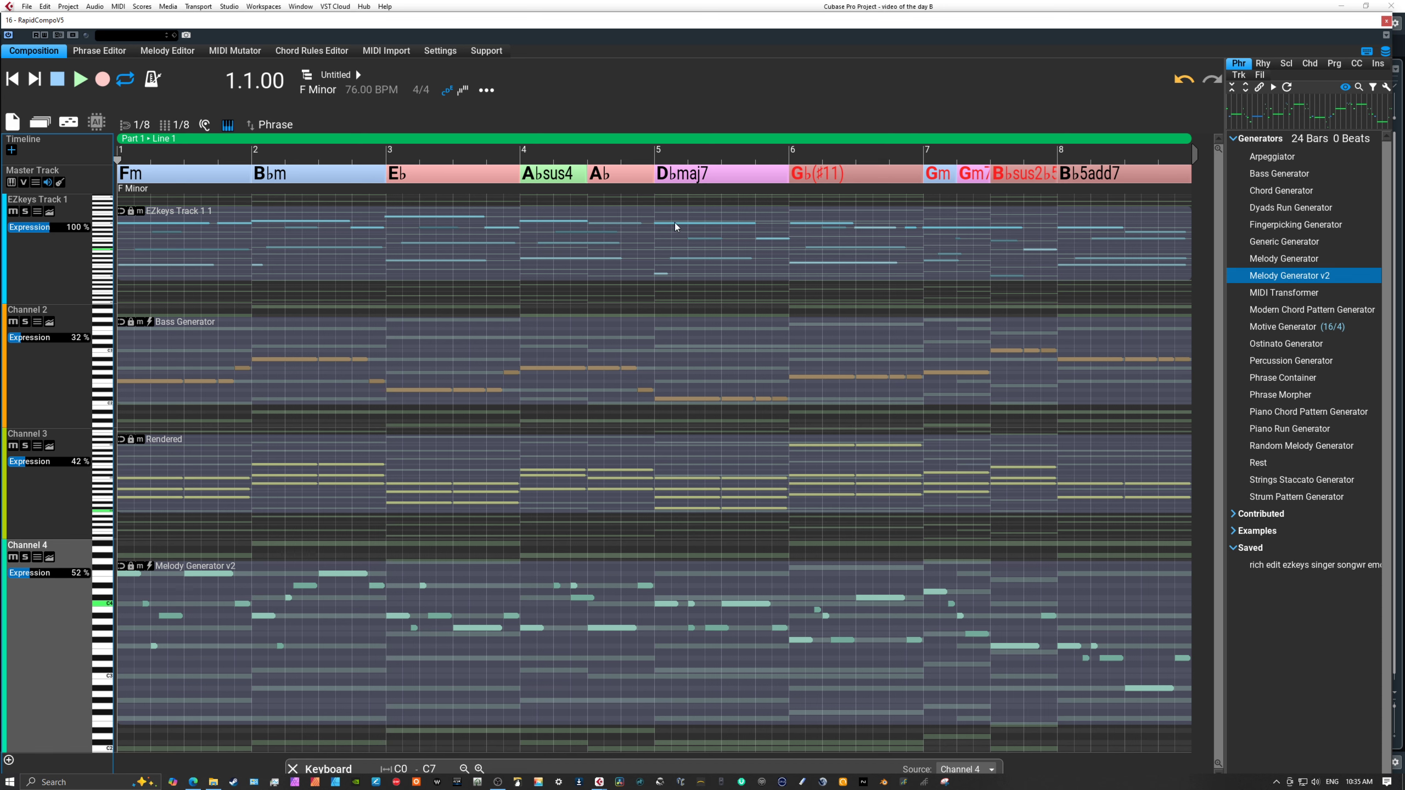
left_click(222, 248)
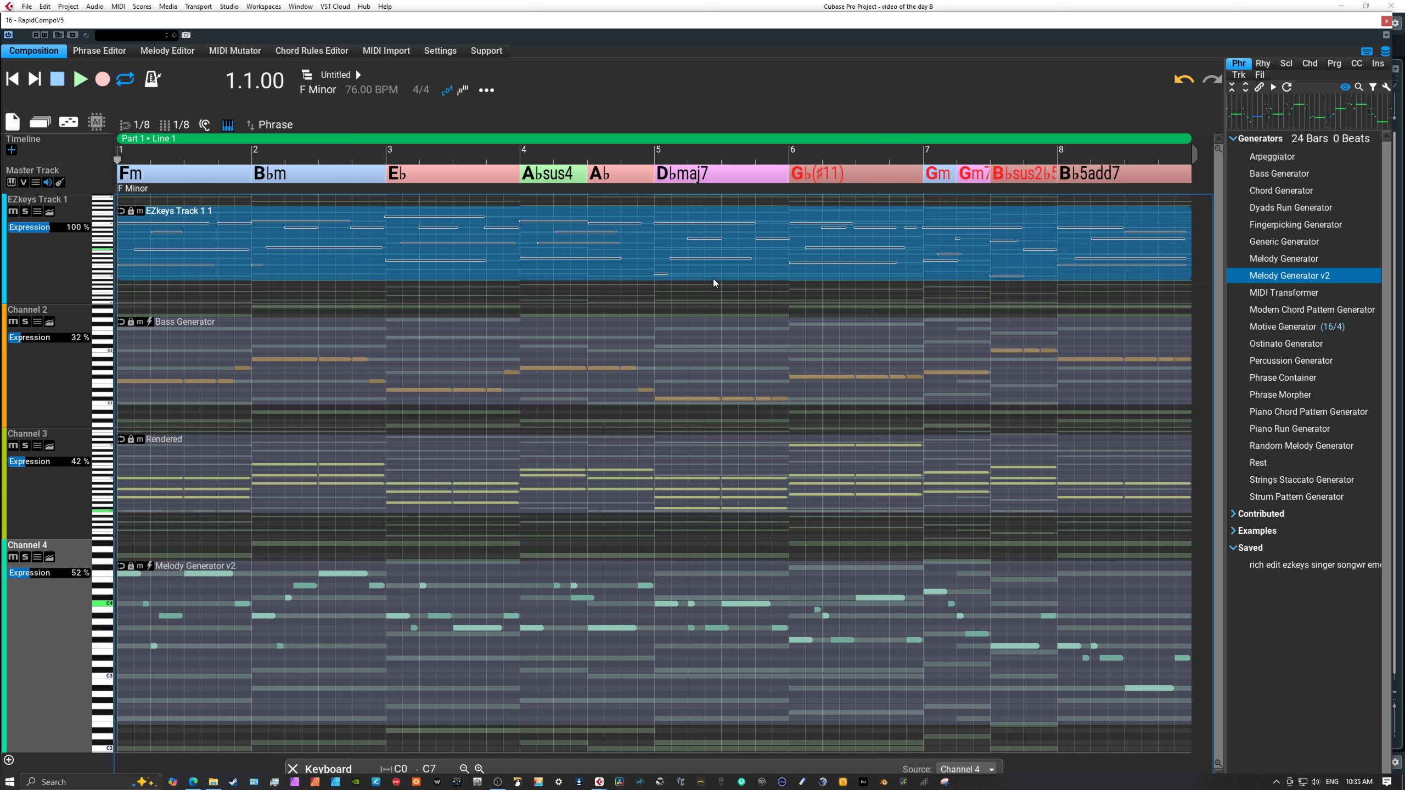
left_click(72, 120)
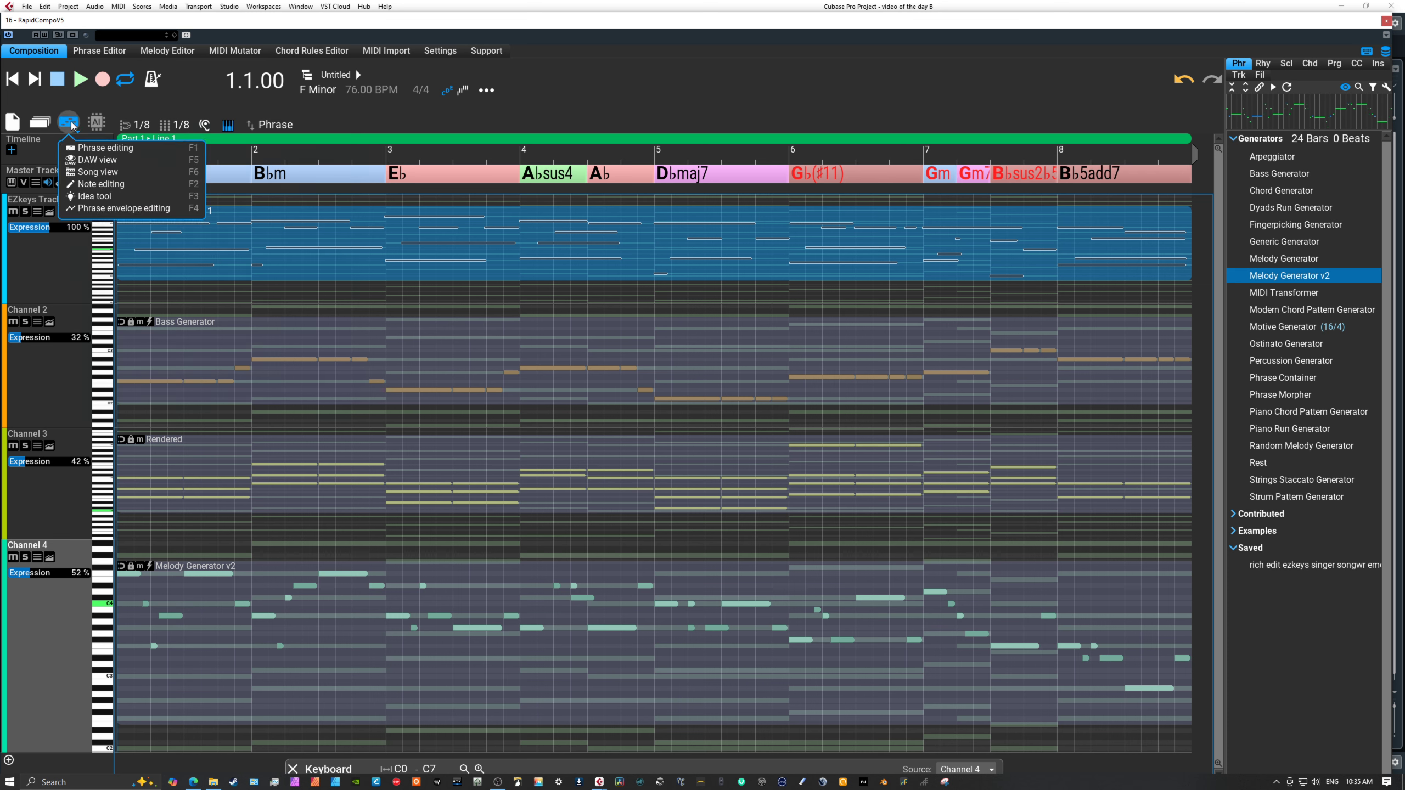
left_click(106, 173)
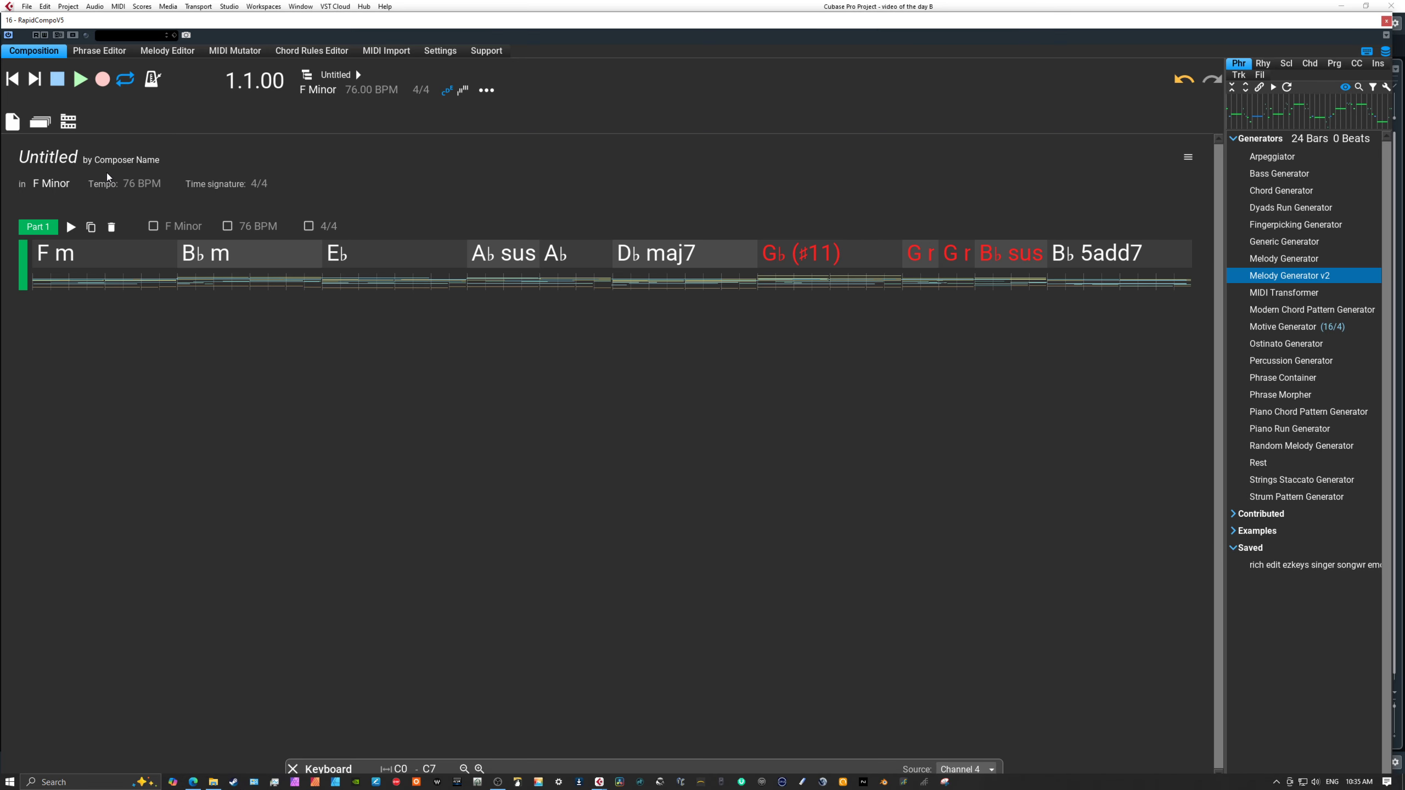
Open the composition structure and duplicate Part 1's Line 1 together with its content.
left_click(68, 121)
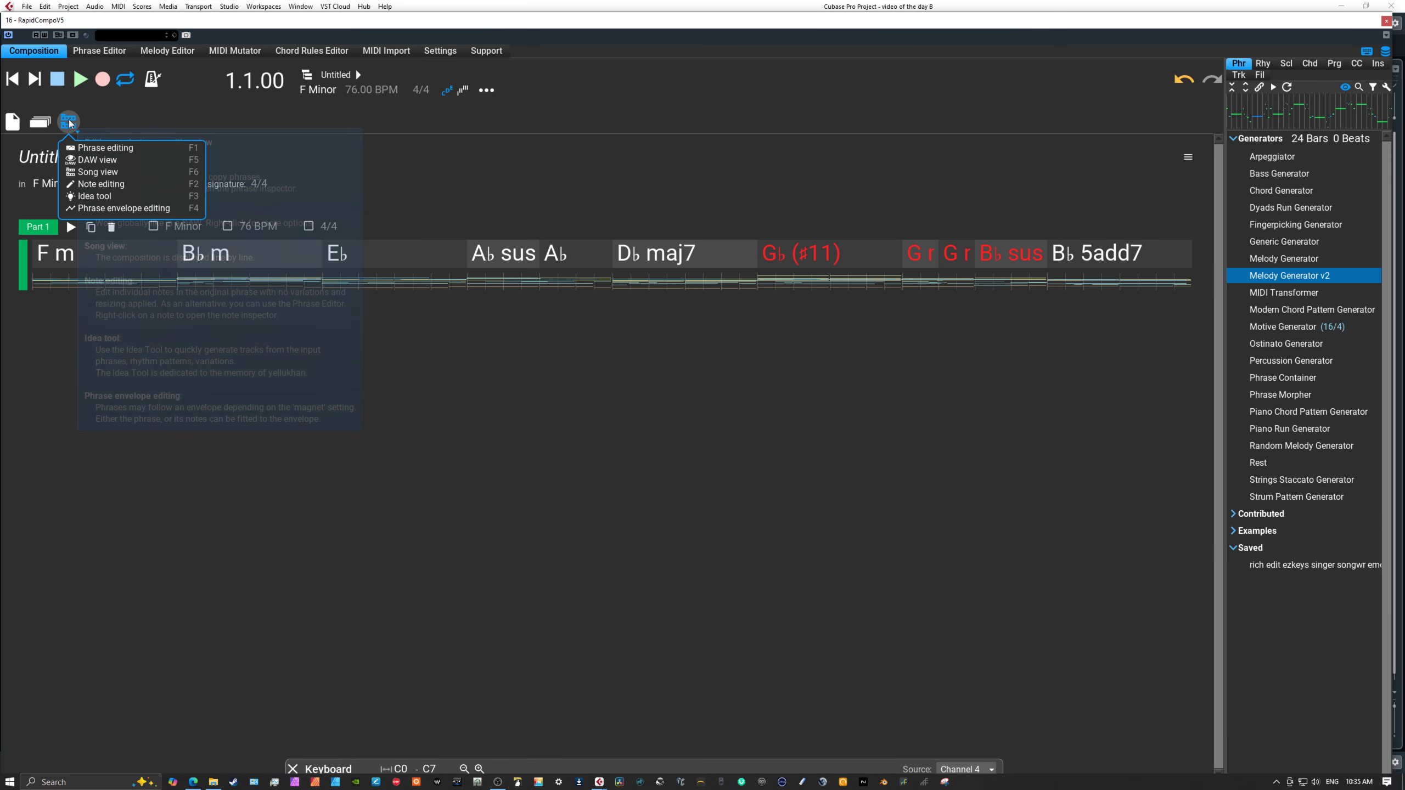
left_click(308, 77)
left_click(306, 77)
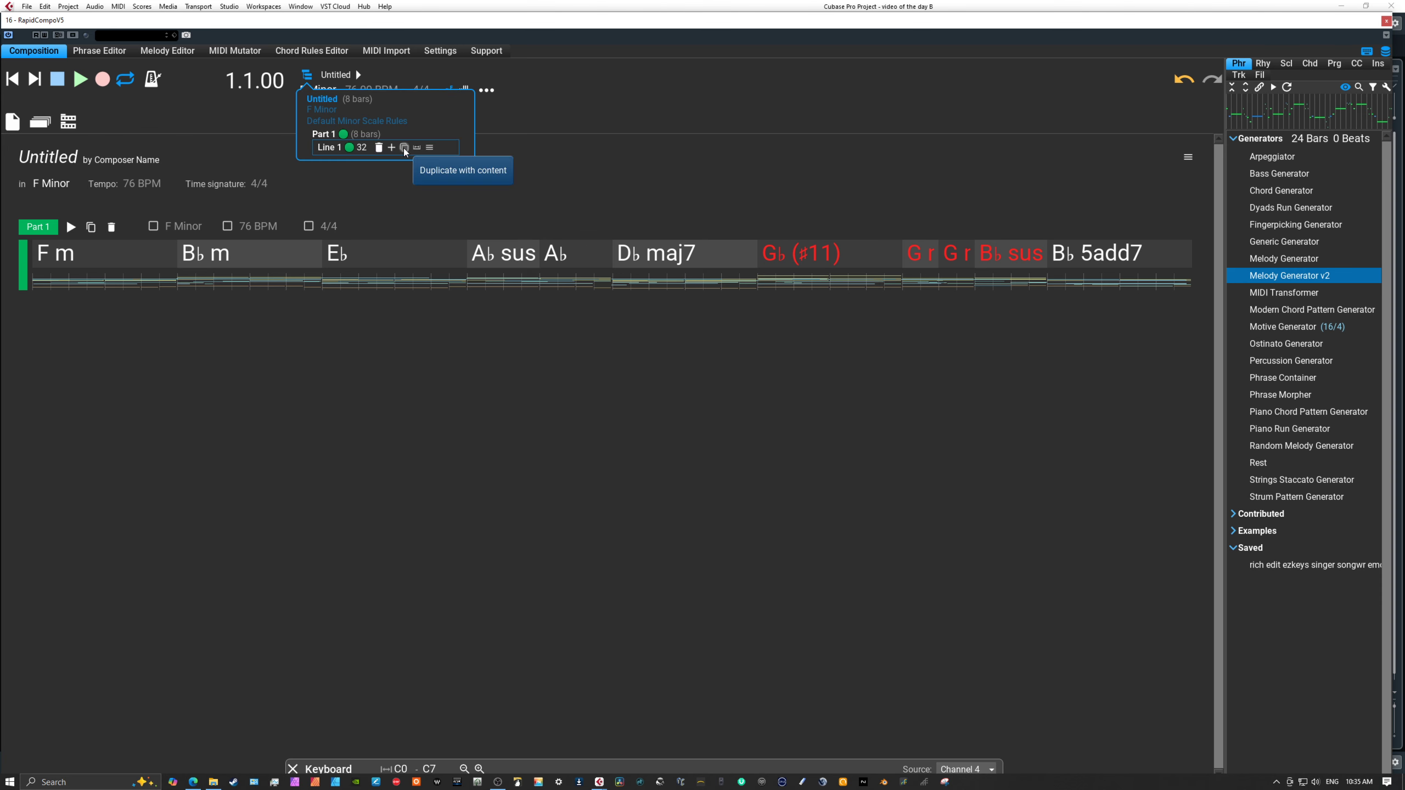
left_click(404, 148)
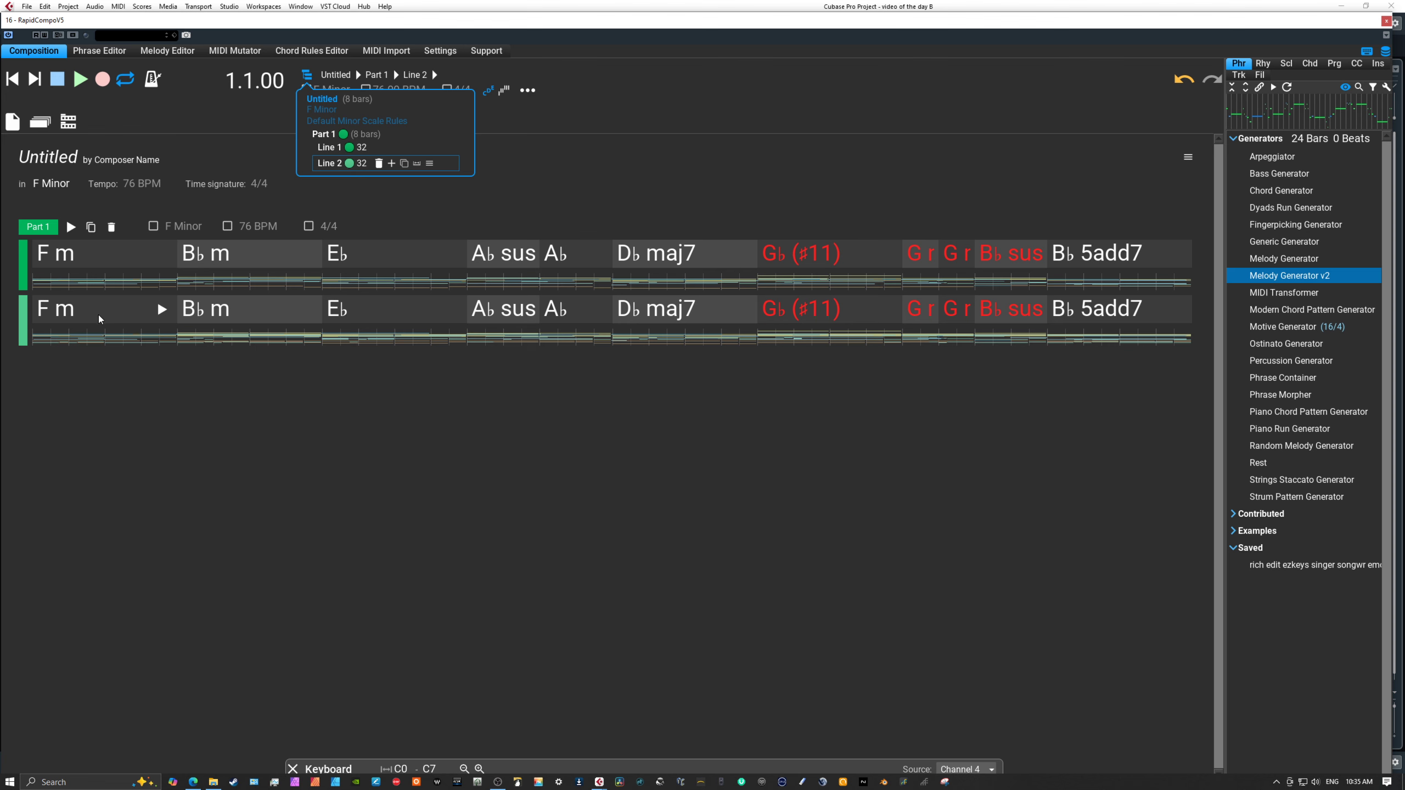
Change Line 2's colour to blue and add two more lines after it in Part 1.
left_click(349, 163)
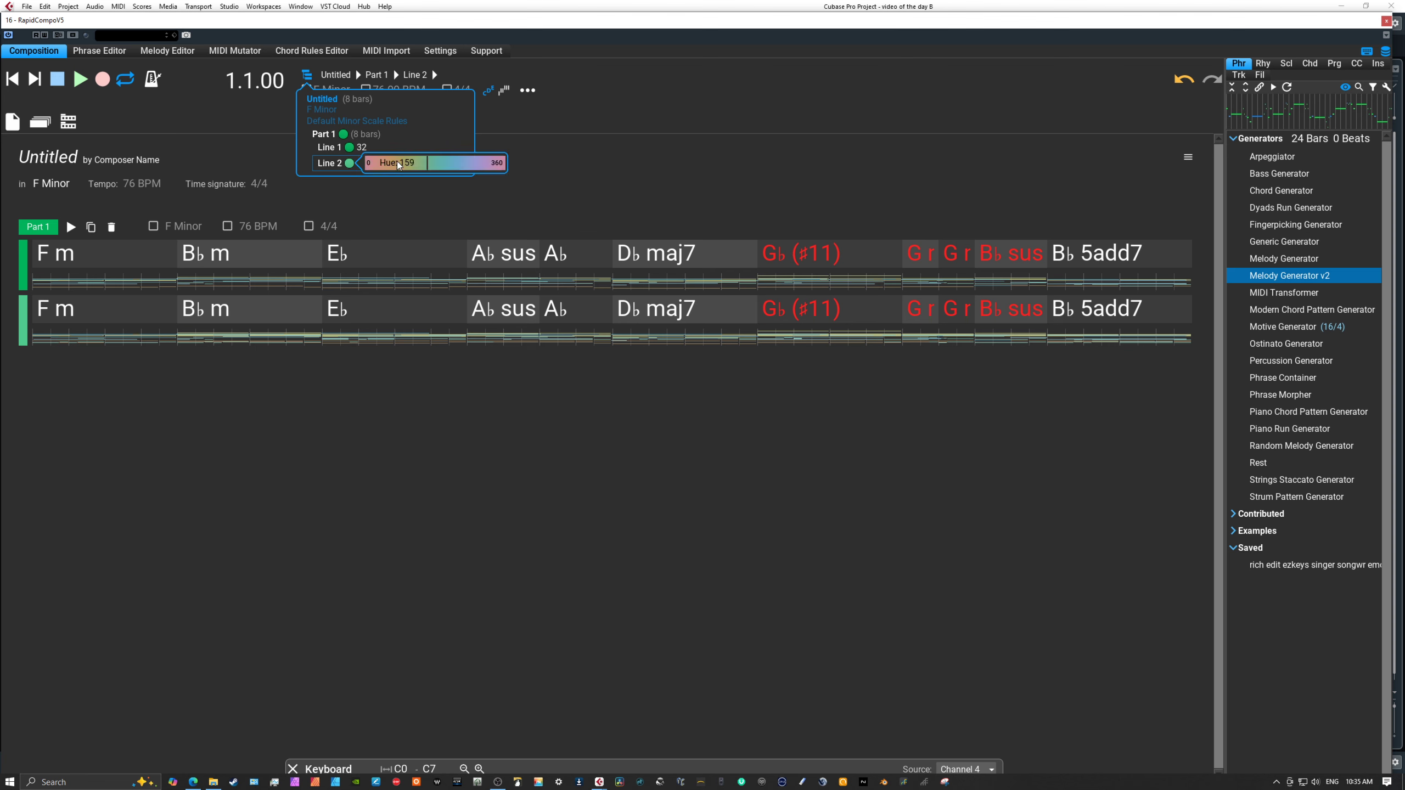
left_click(449, 169)
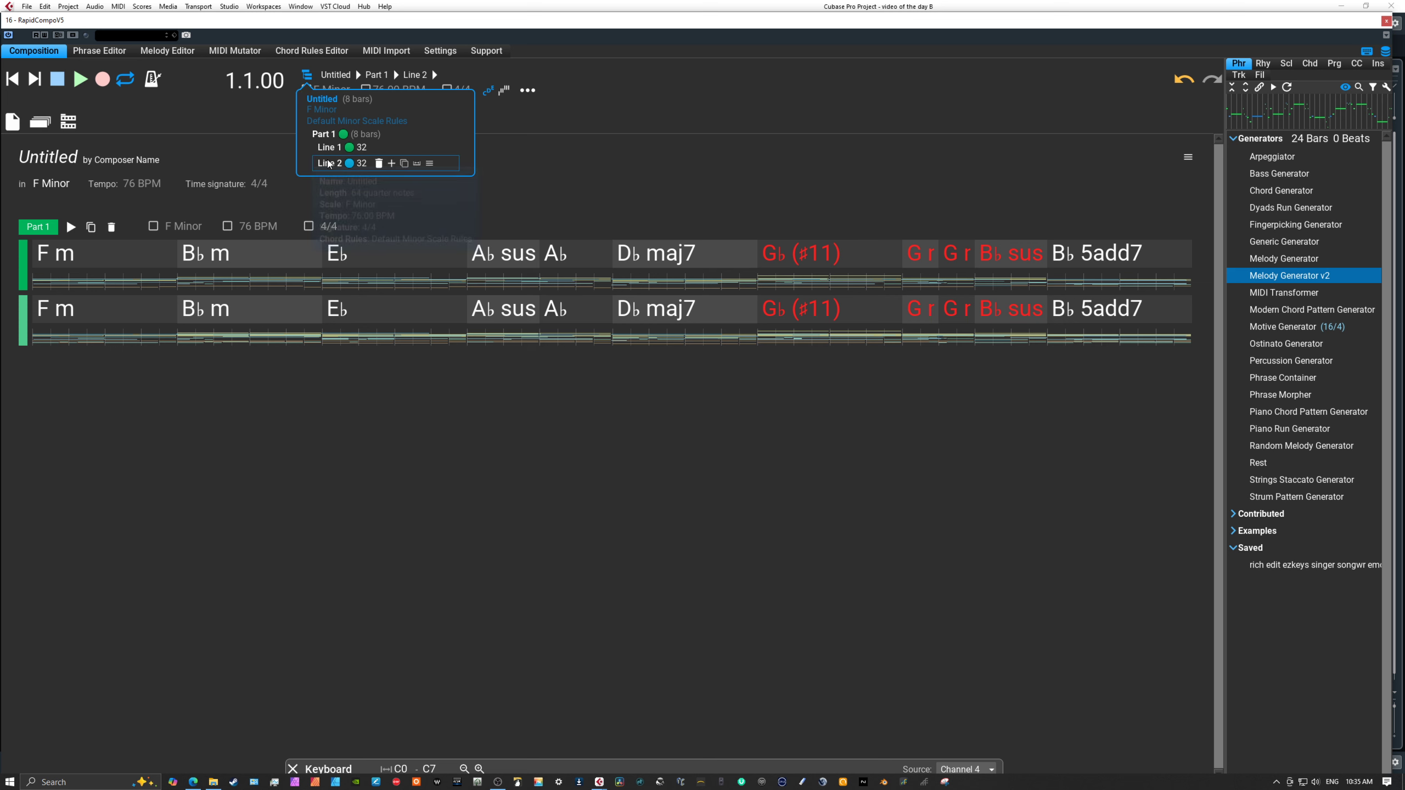
left_click(394, 166)
left_click(392, 165)
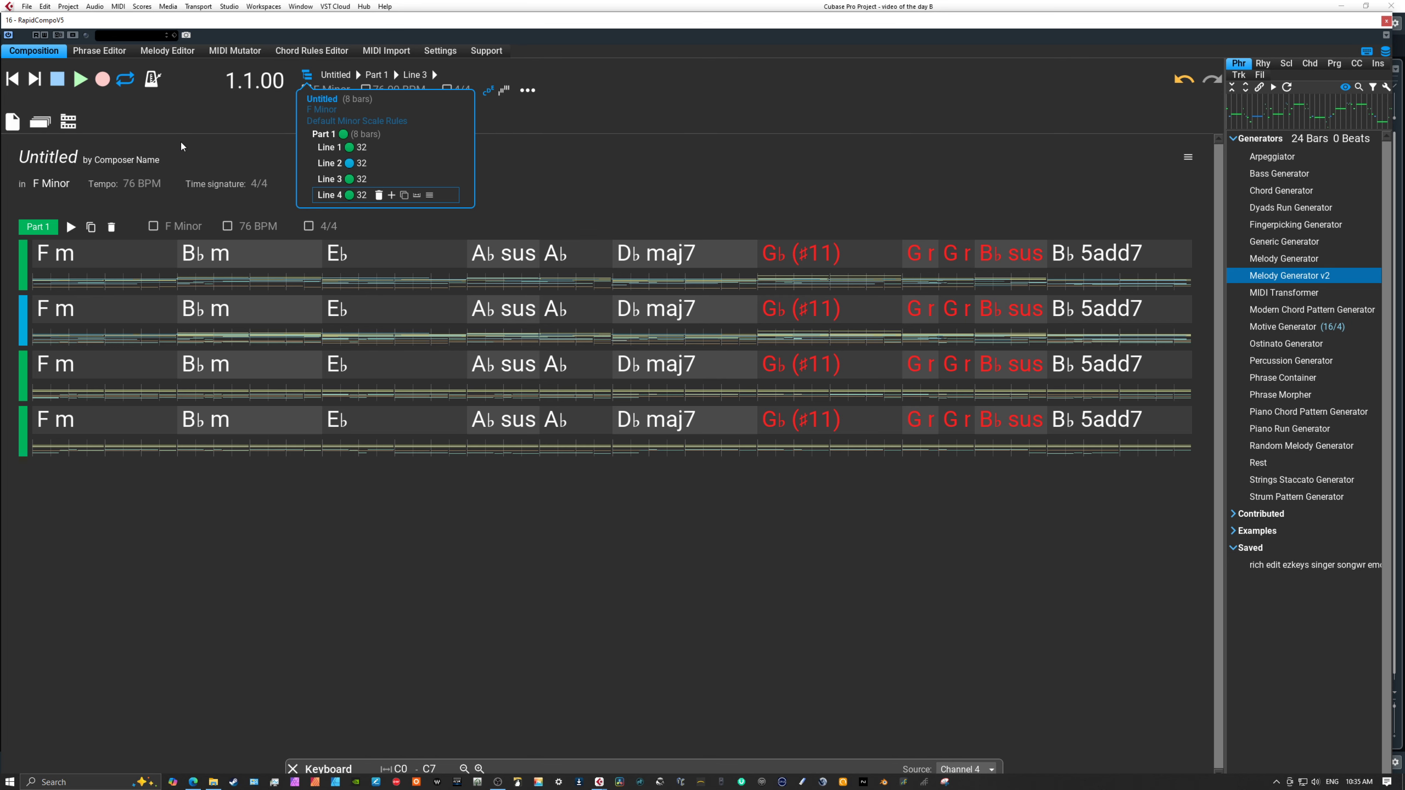
Show the composition in DAW view and add an audio track below Channel 4.
left_click(68, 121)
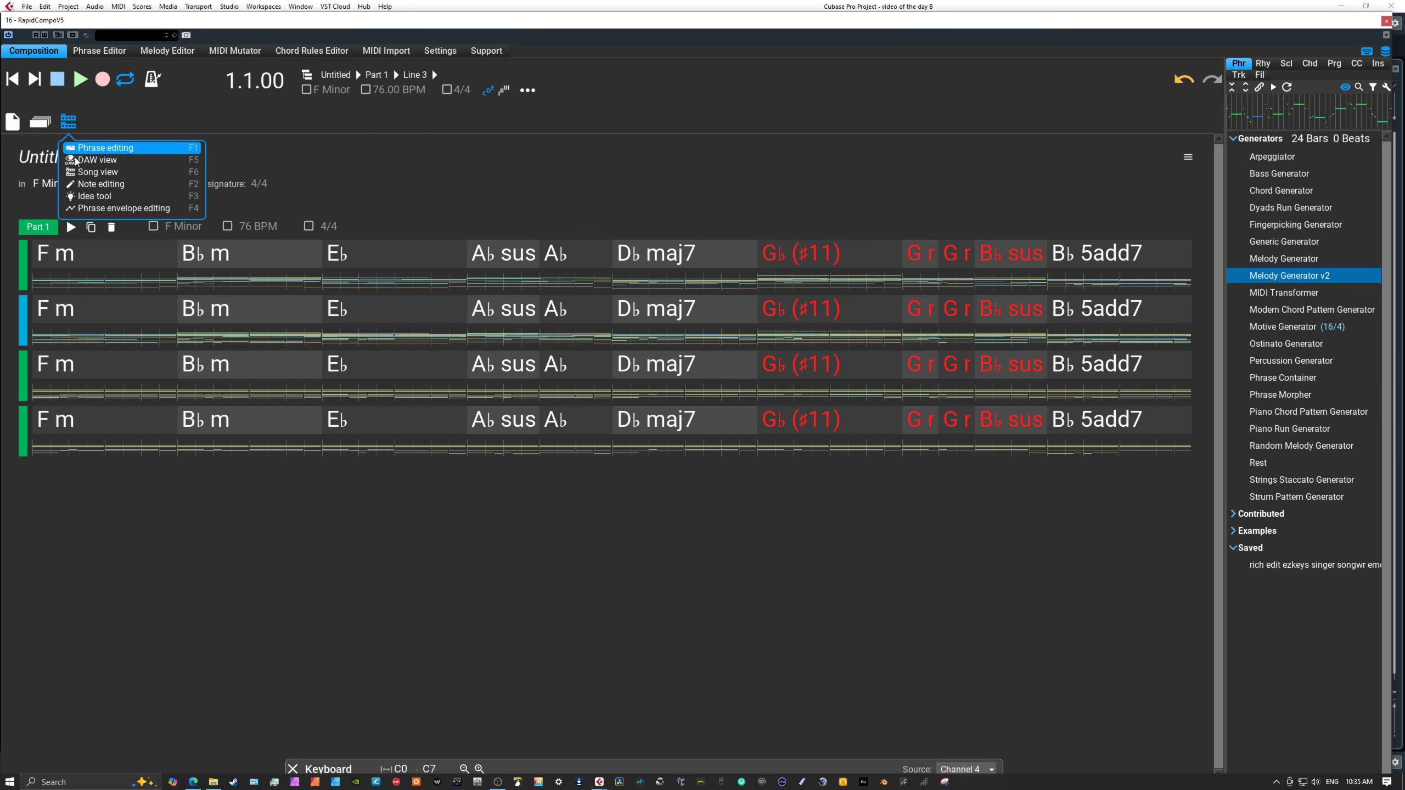
left_click(84, 161)
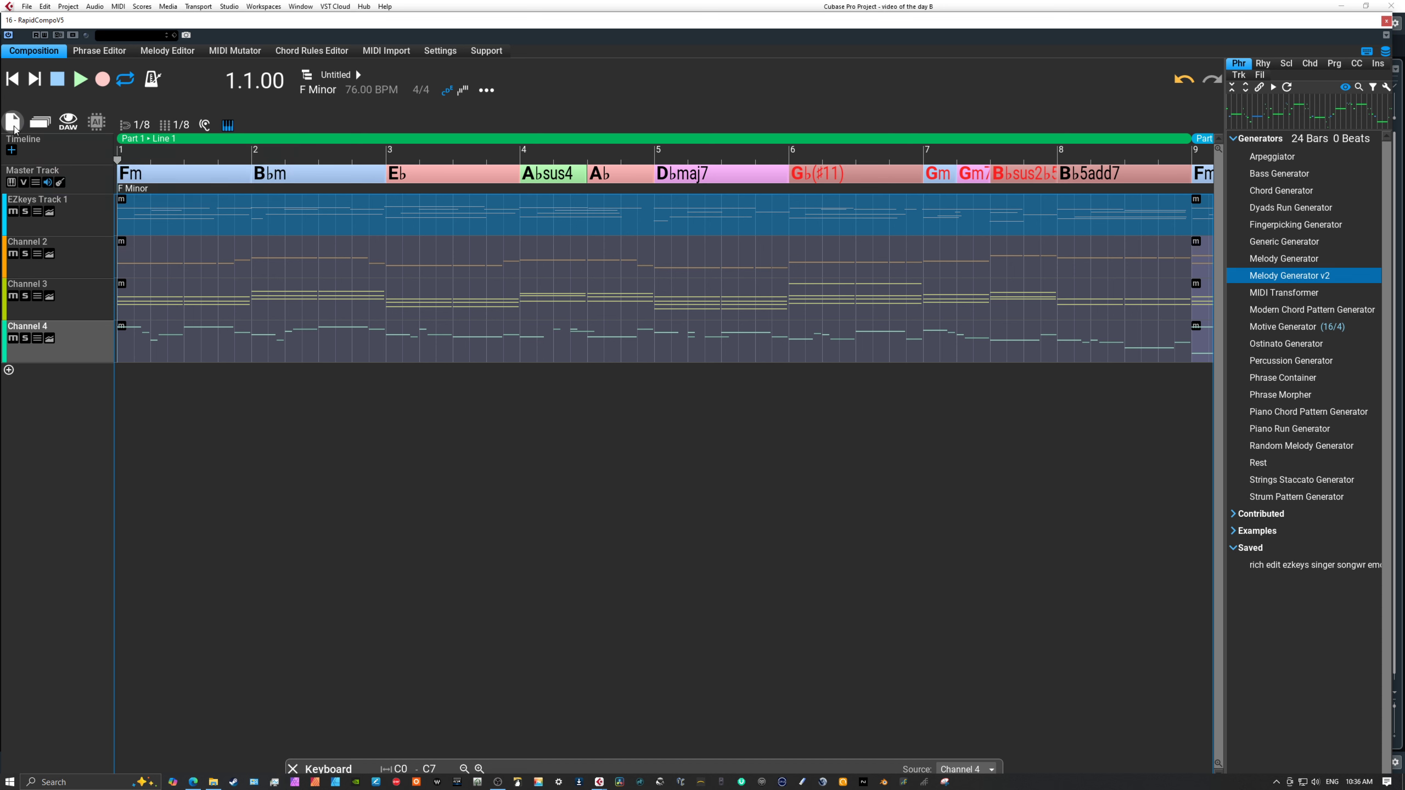
left_click(40, 124)
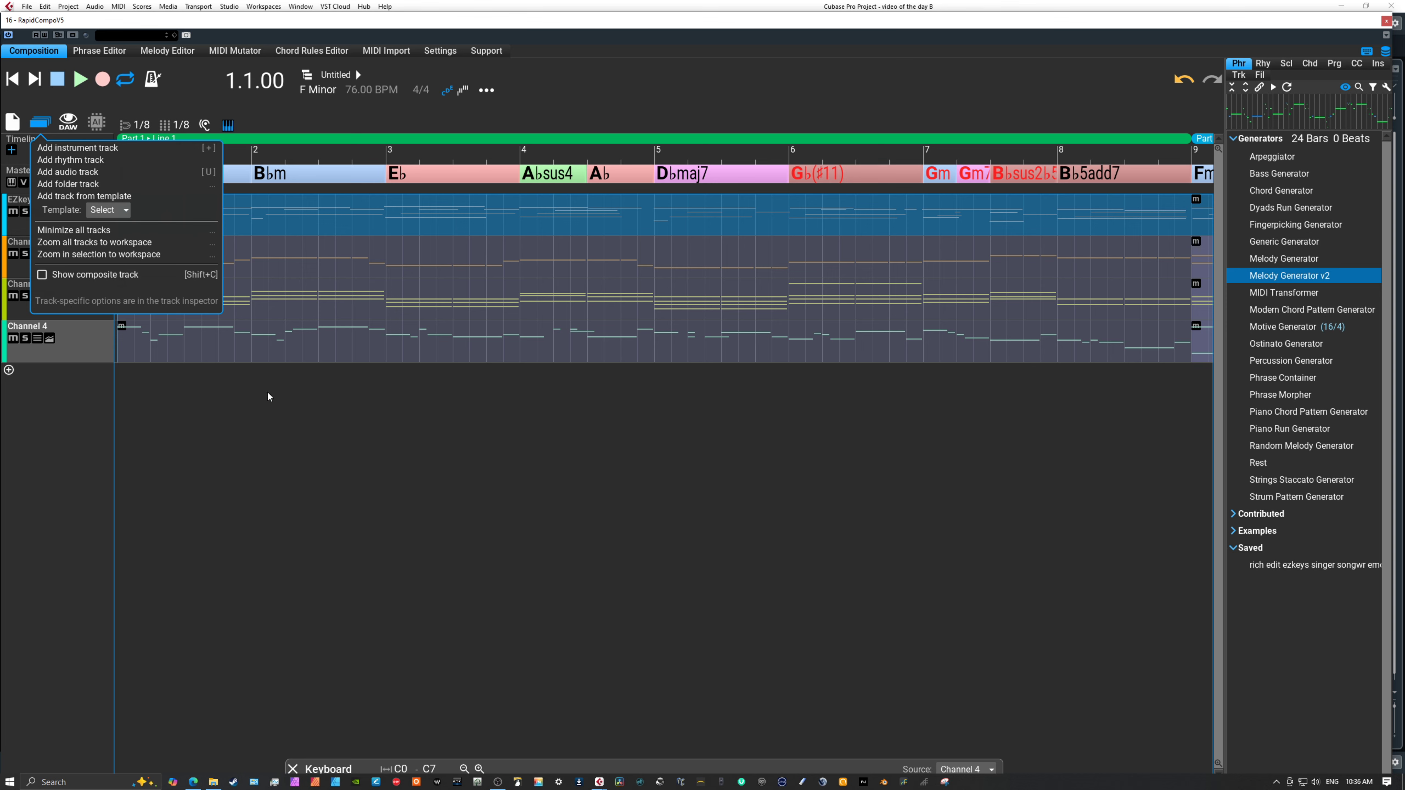
left_click(97, 173)
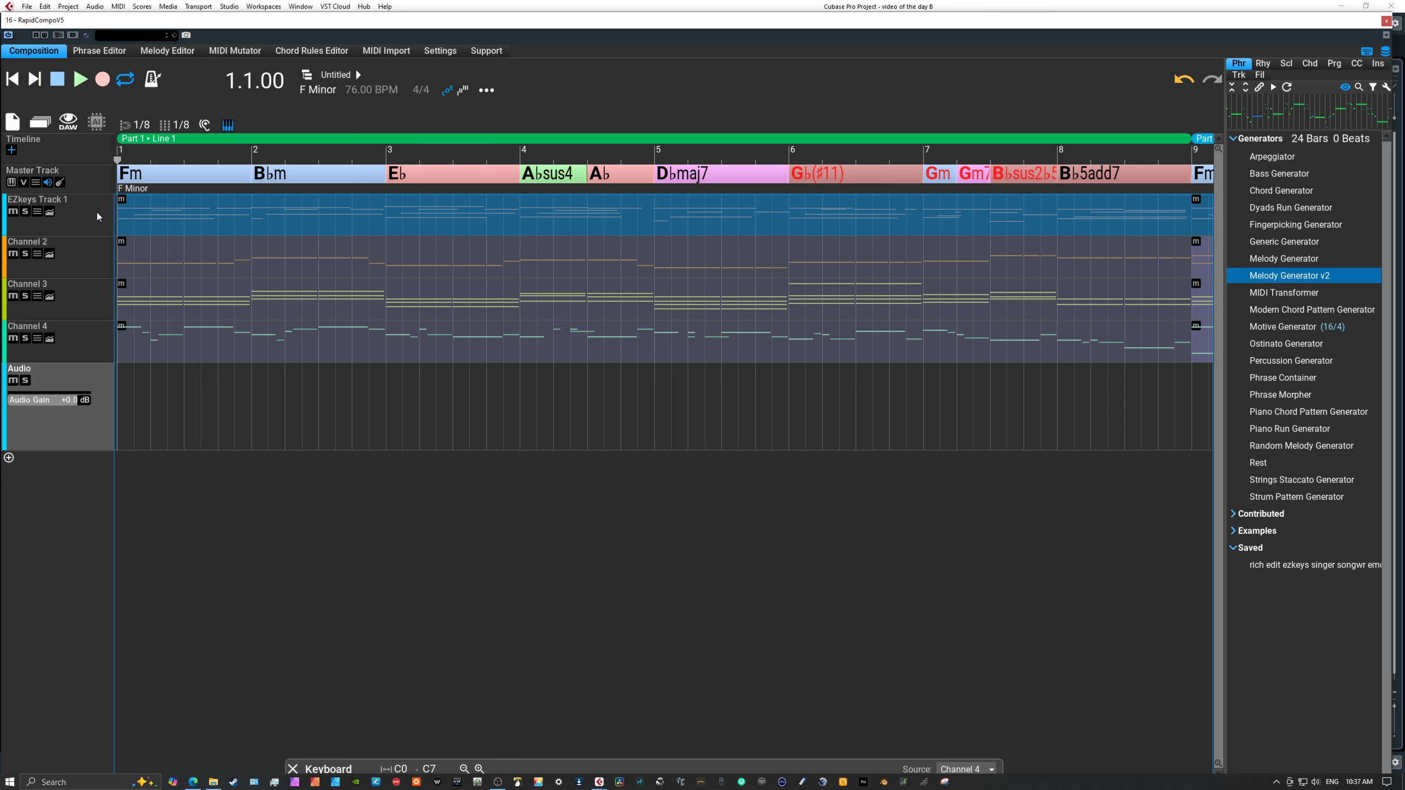
left_click(71, 425)
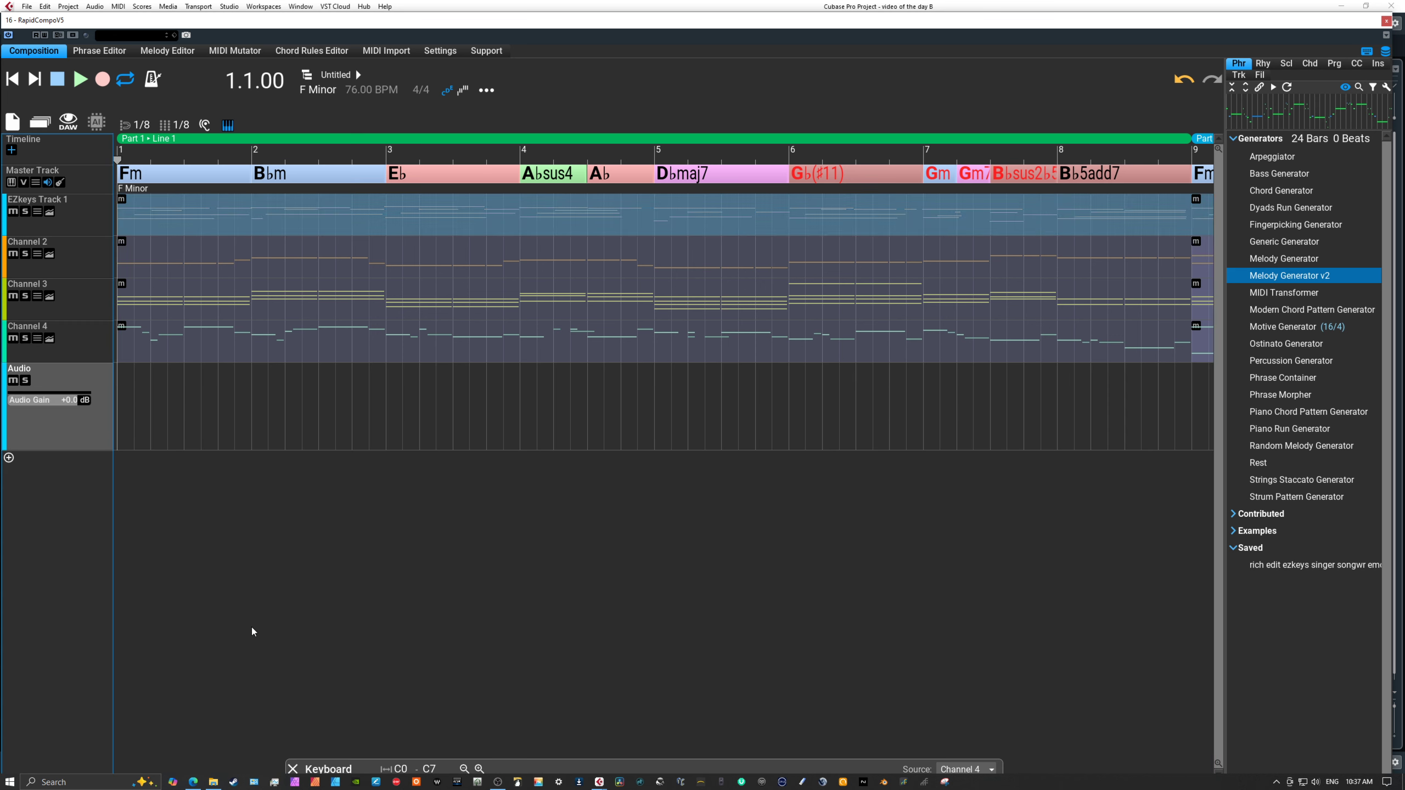